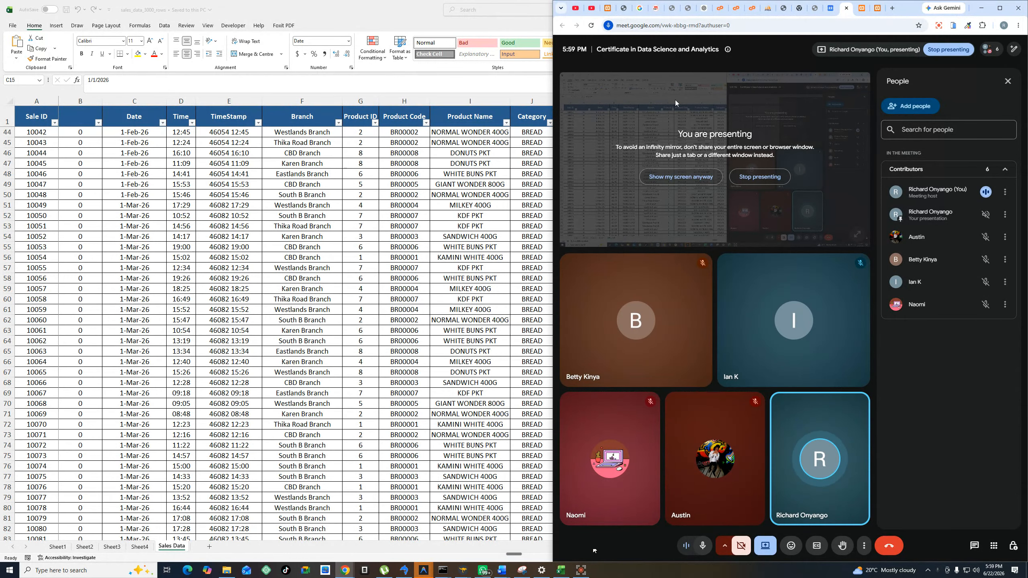
Minimize the meeting window to uncover the sales workbook and open the product pivot table on Sheet1.
left_click(981, 8)
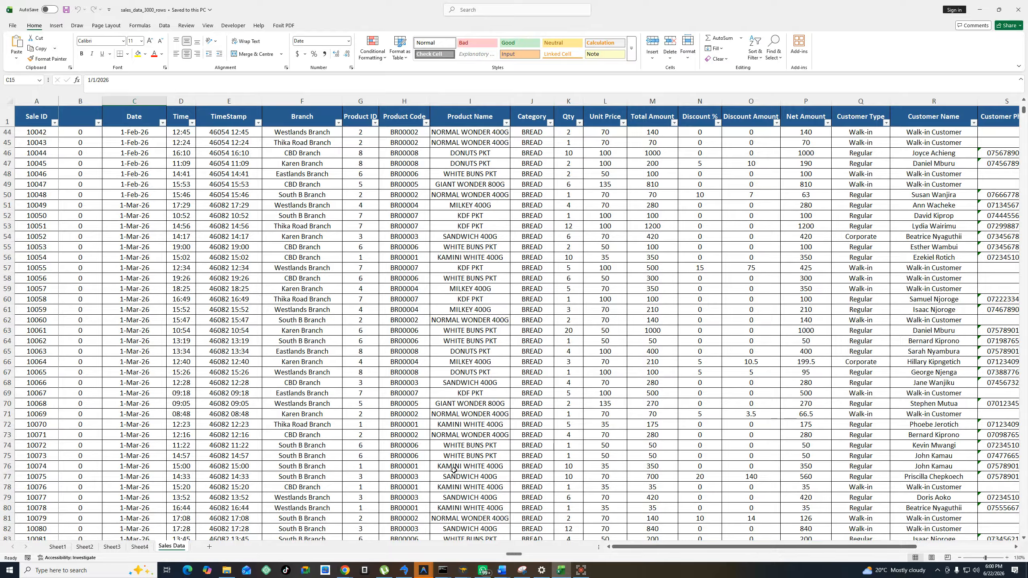
mouse_move(345, 574)
left_click(58, 547)
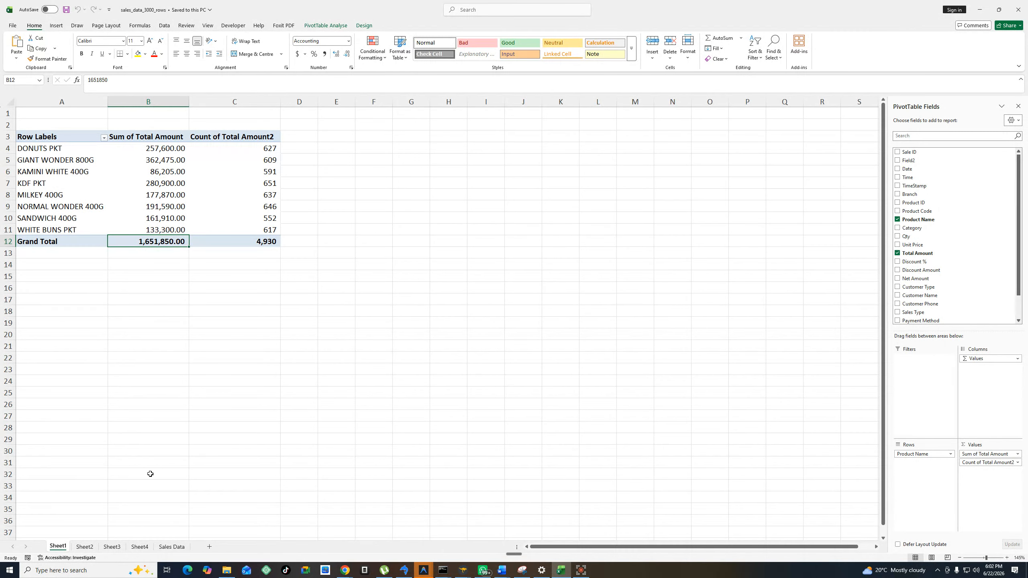
Add Product Name as the row field of the branch pivot table on Sheet2.
left_click(90, 547)
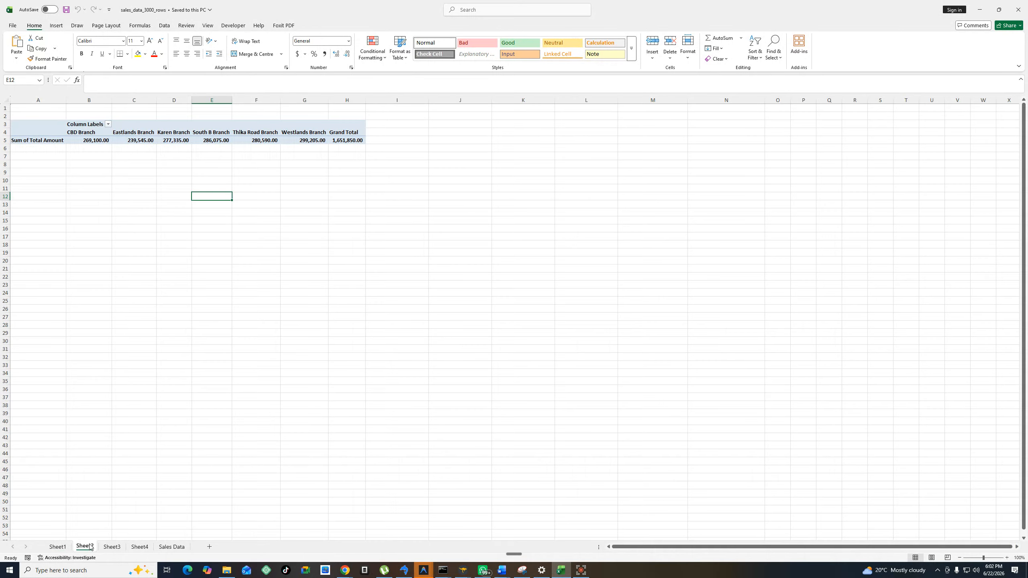
left_click(94, 139)
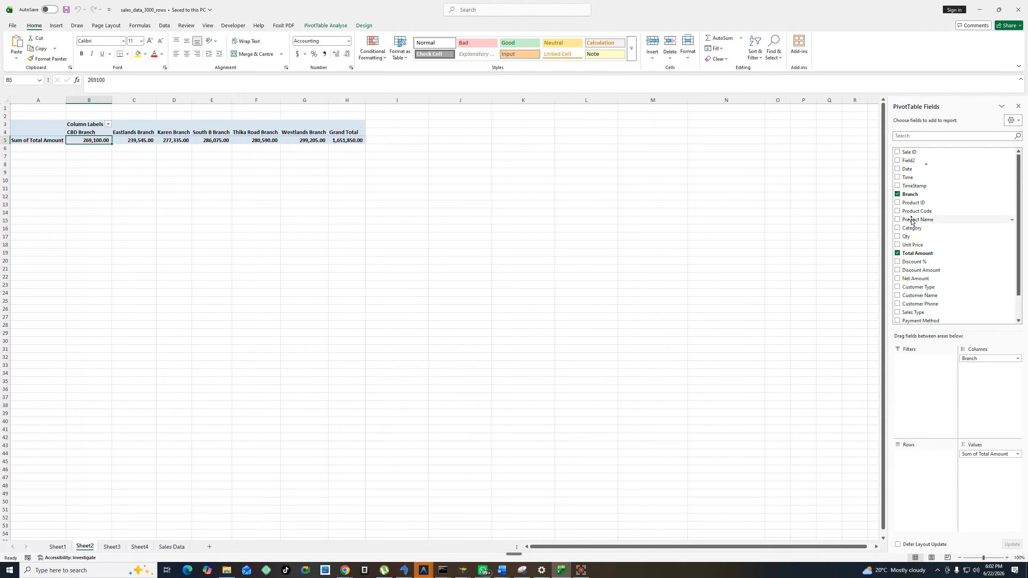
left_click_drag(912, 221, 923, 459)
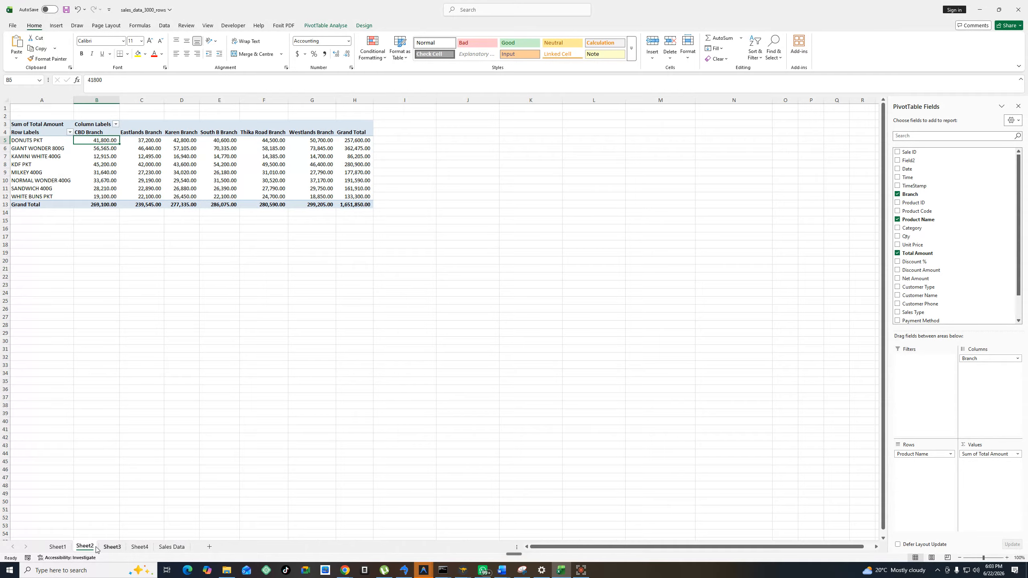
Review the product pivot on Sheet1, the Sales Data records and the Total Amount ranges pivot on Sheet3, ending on Sheet1.
left_click(57, 547)
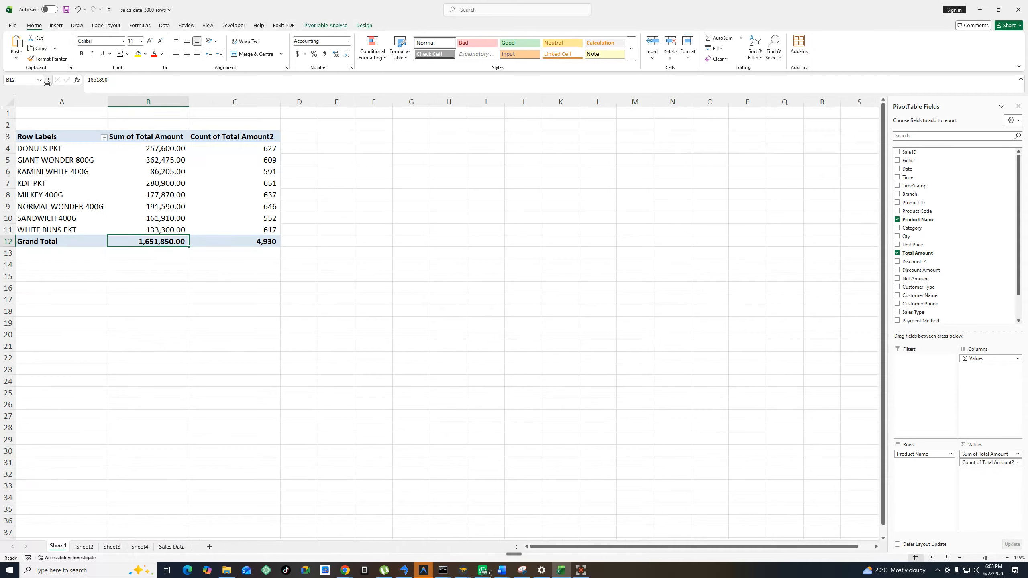
left_click(171, 547)
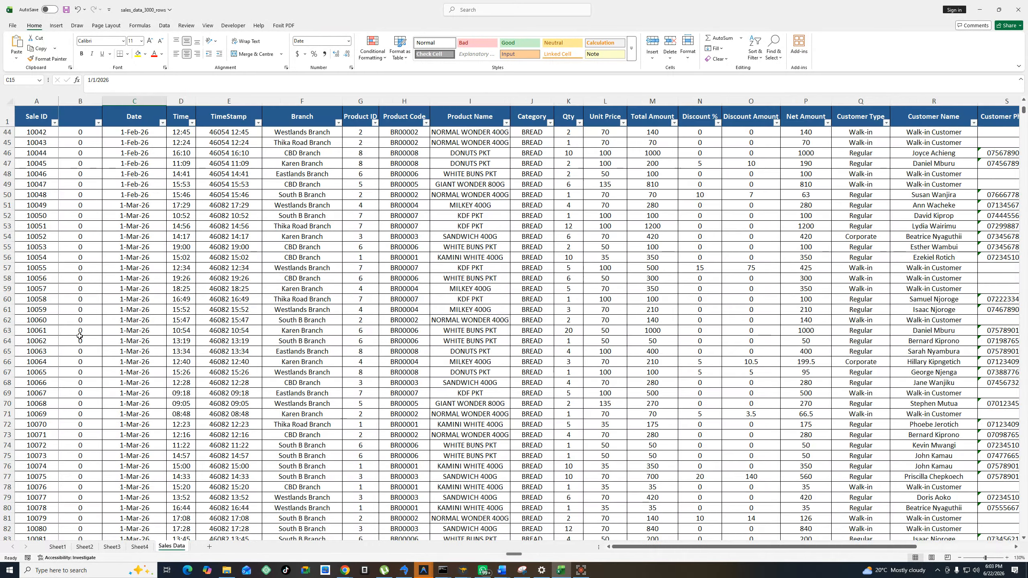
left_click(57, 547)
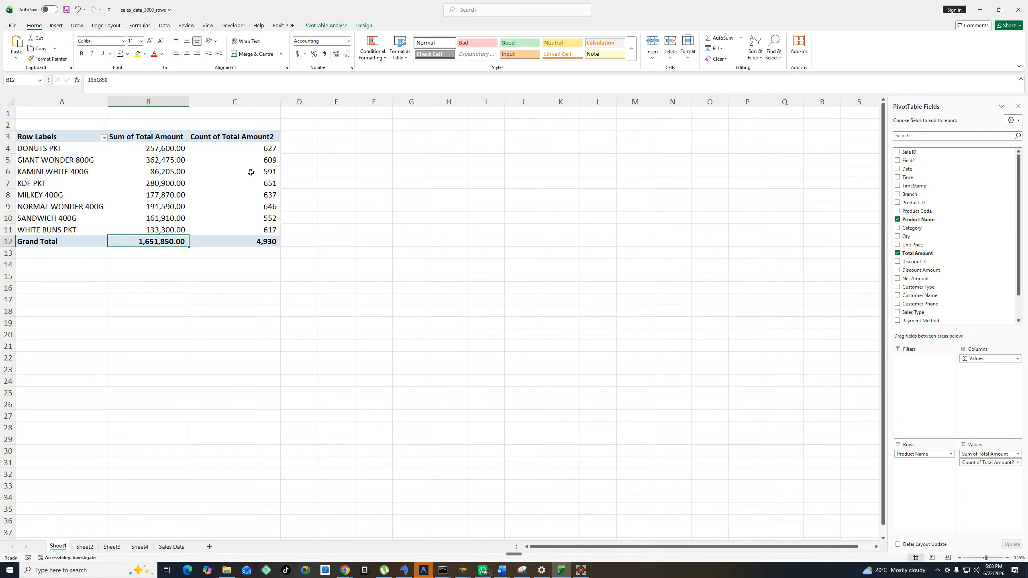
left_click(84, 547)
left_click(113, 547)
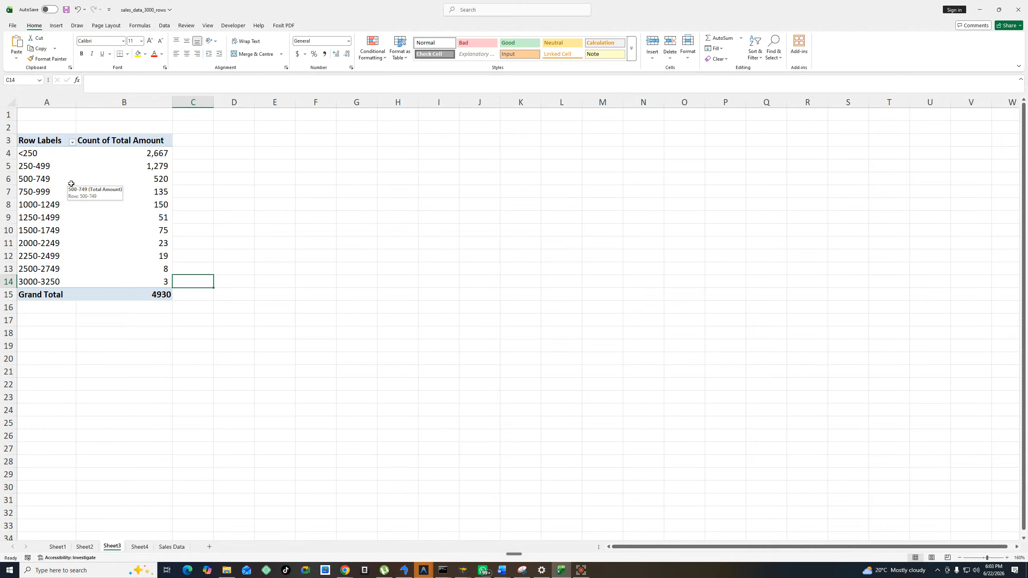
left_click(54, 550)
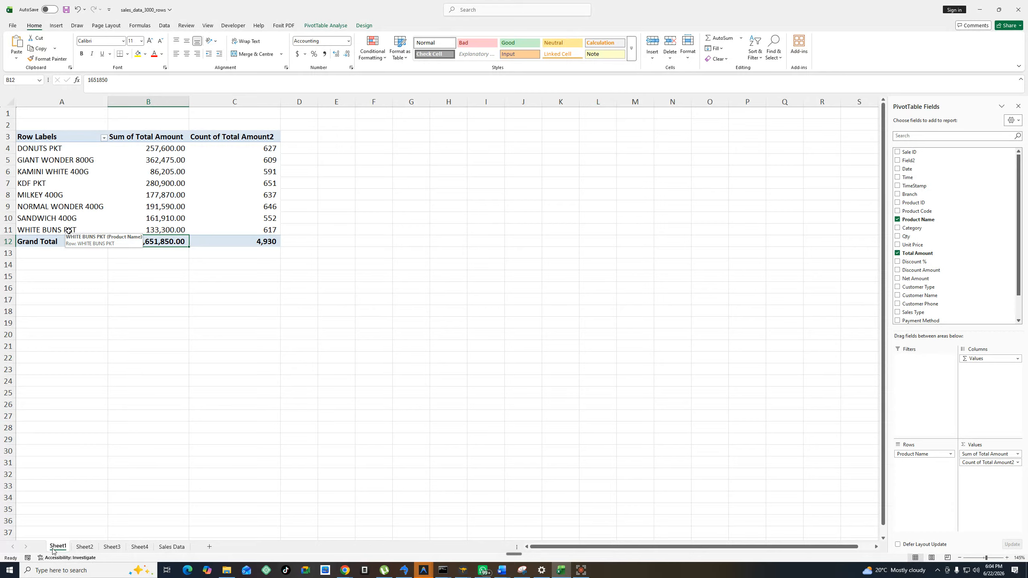
left_click(162, 282)
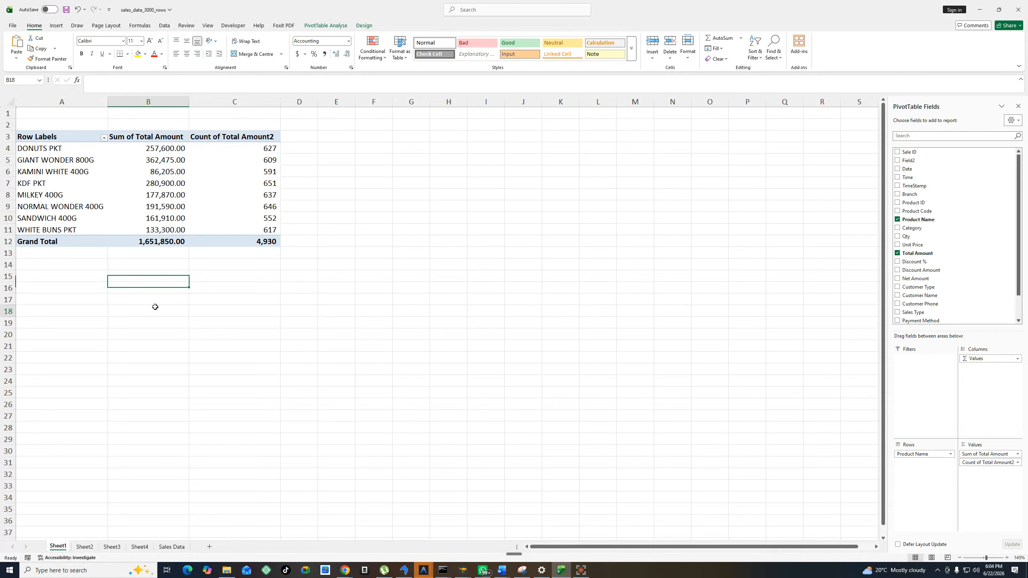
left_click(155, 310)
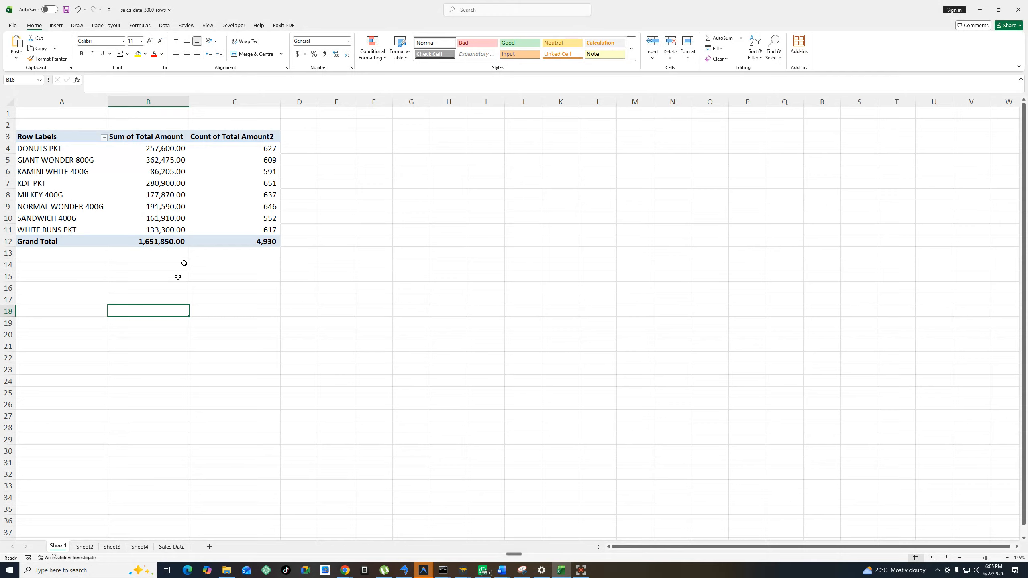
Insert a 2-D clustered column PivotChart from the product pivot table on Sheet1 and hide all its field buttons.
mouse_move(146, 161)
left_click(62, 150)
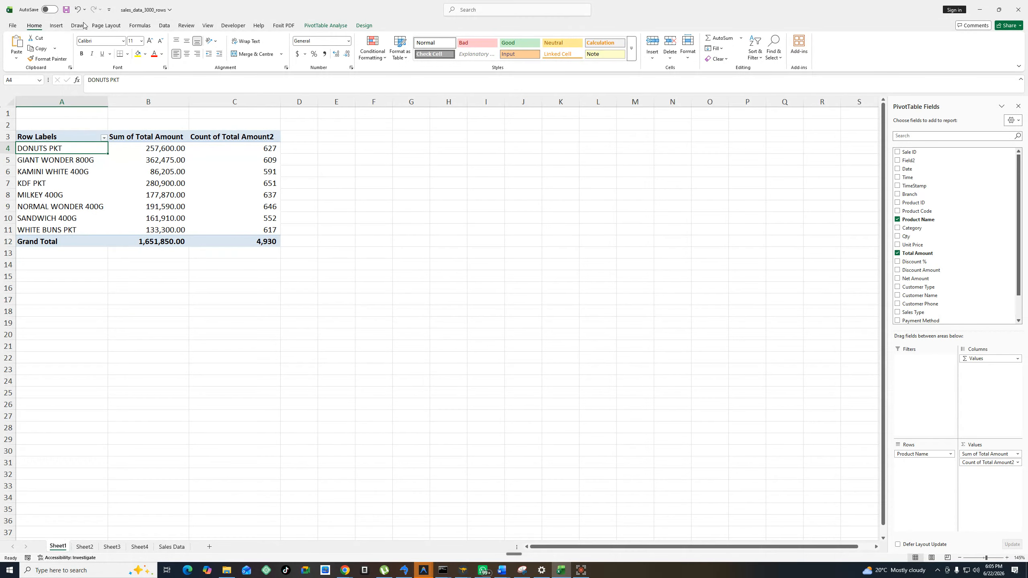
left_click(56, 25)
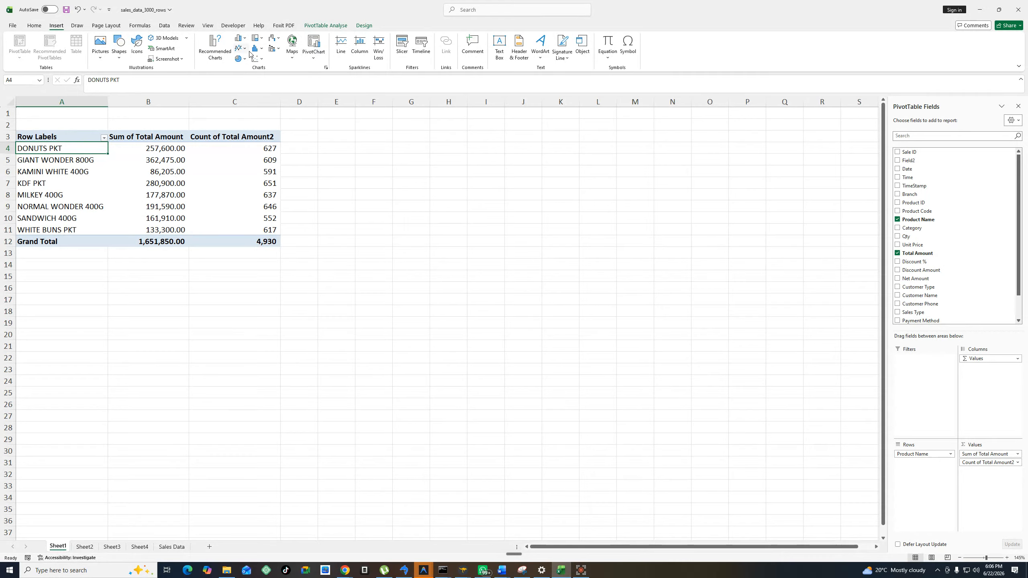
left_click(241, 38)
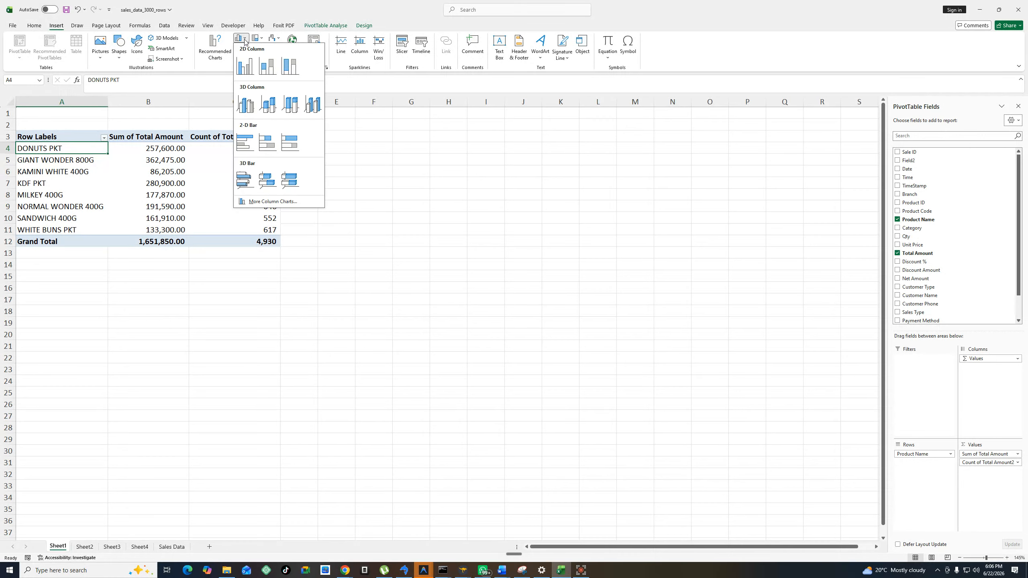
left_click(244, 66)
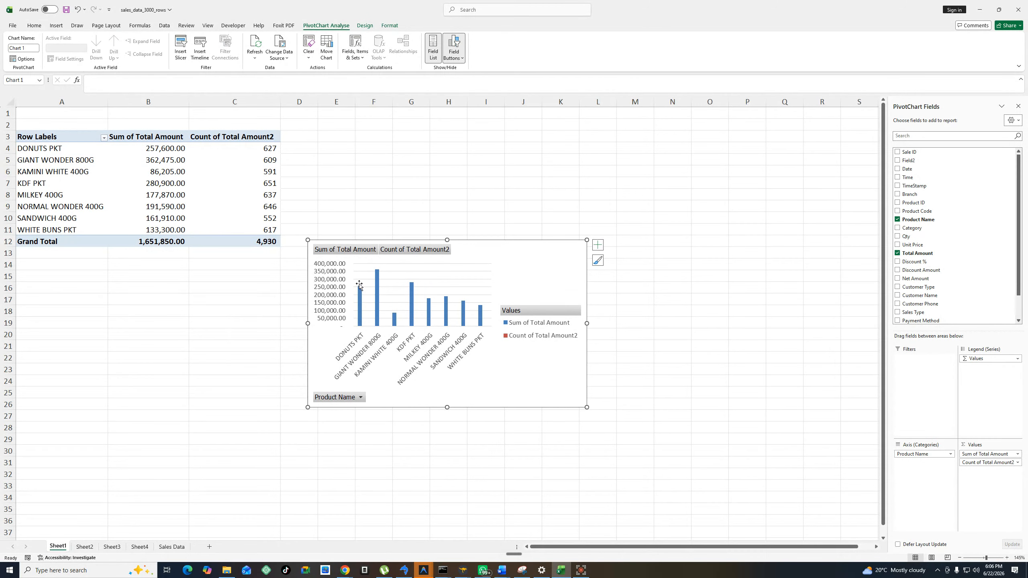
right_click(433, 251)
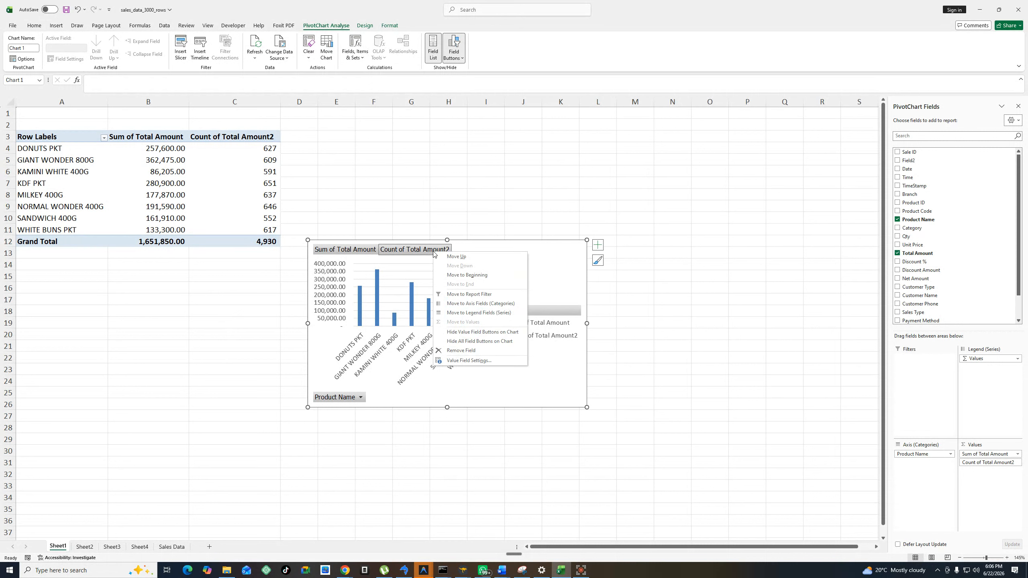
left_click(479, 341)
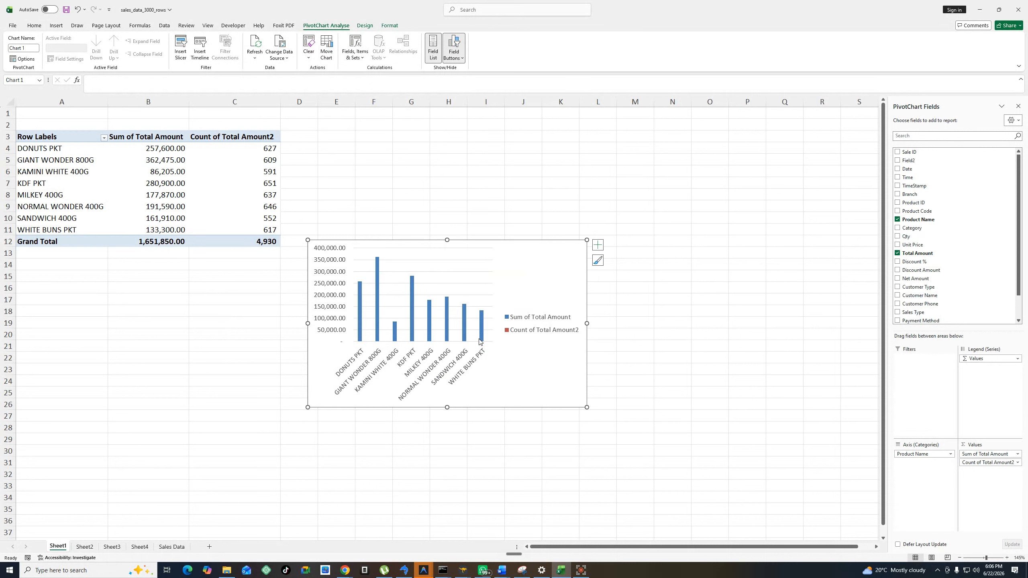
Delete the legend from the column chart.
right_click(538, 318)
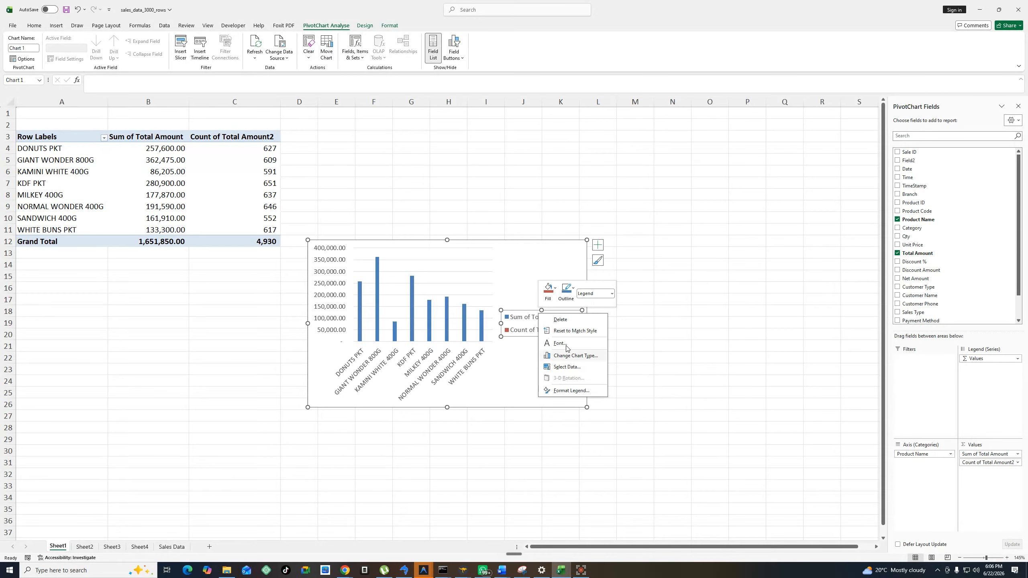
left_click(517, 306)
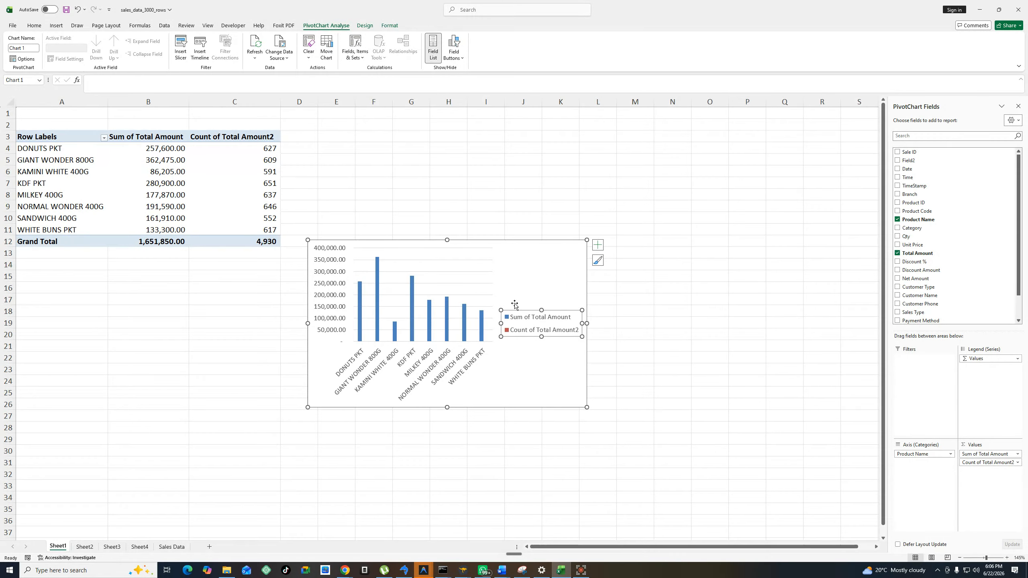
right_click(526, 322)
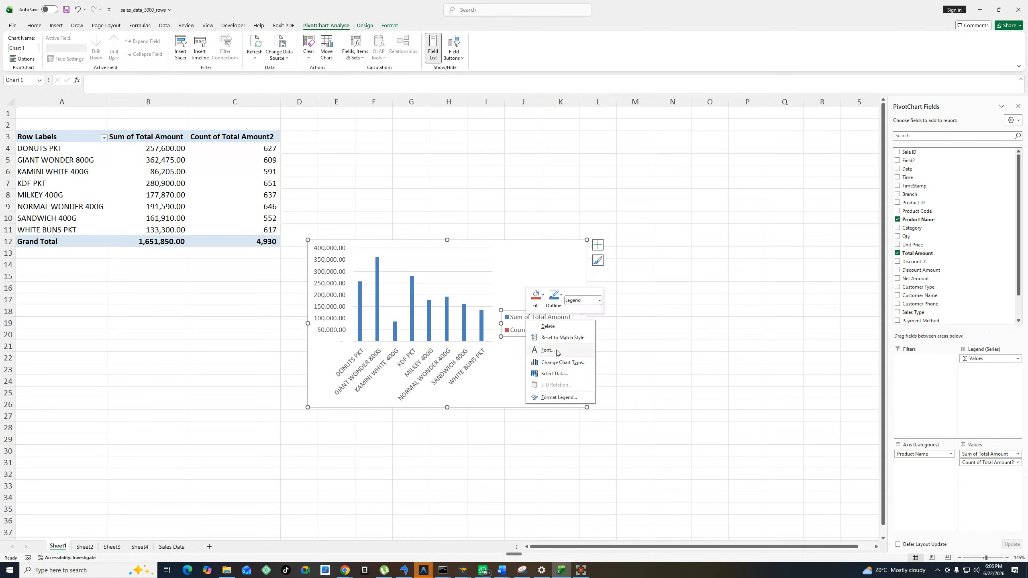
left_click(511, 279)
left_click(520, 321)
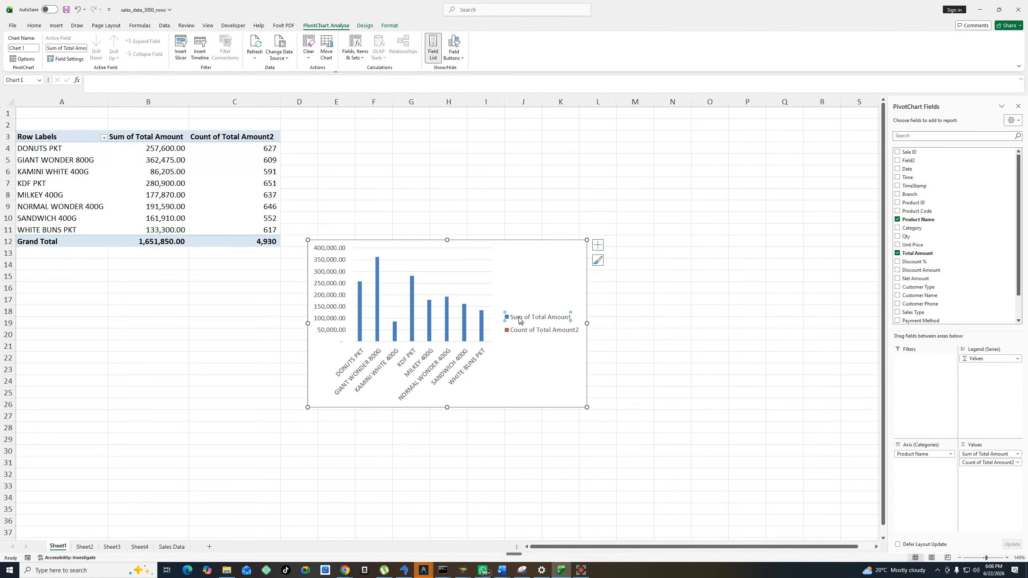
right_click(515, 305)
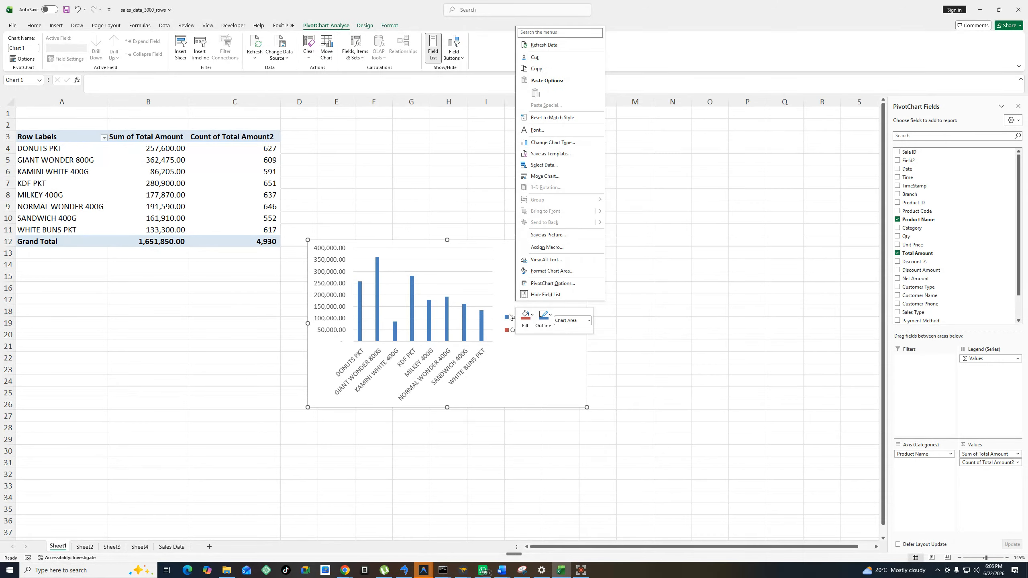
left_click(511, 317)
left_click(518, 316)
right_click(521, 315)
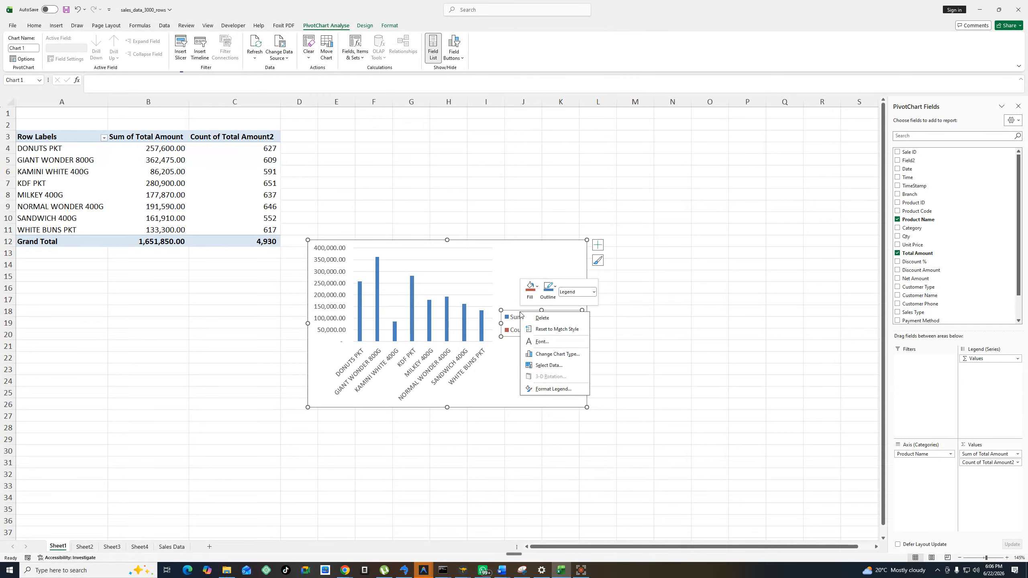
left_click(543, 318)
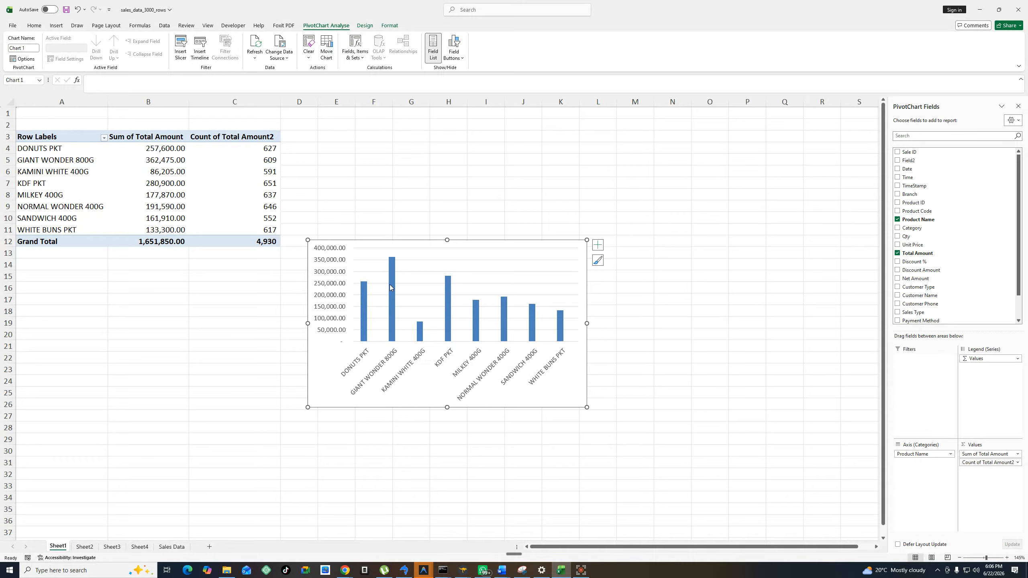
Insert a 2-D clustered bar PivotChart from the same product pivot table and place it directly below the table.
mouse_move(390, 285)
left_click(57, 149)
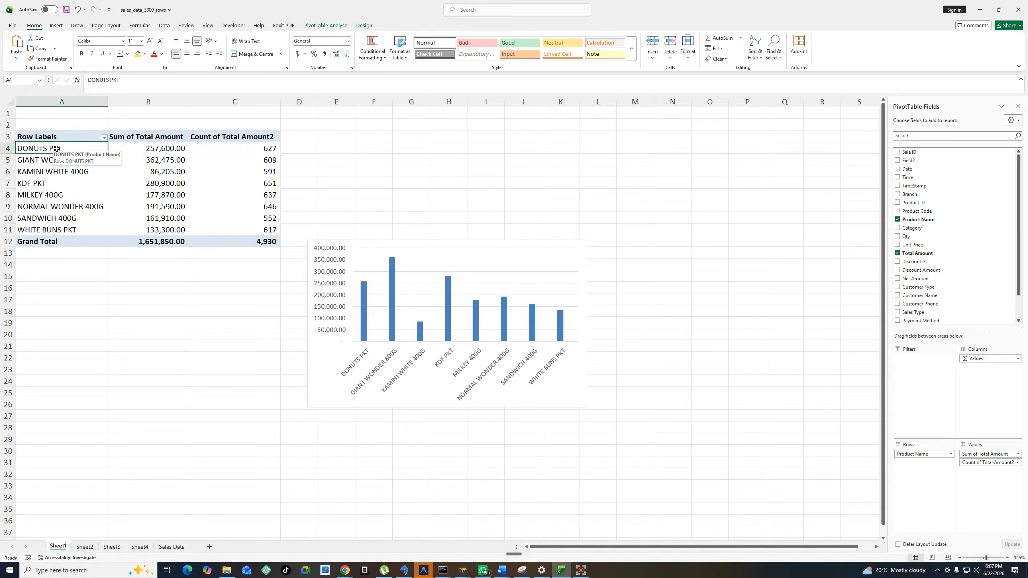
left_click(56, 26)
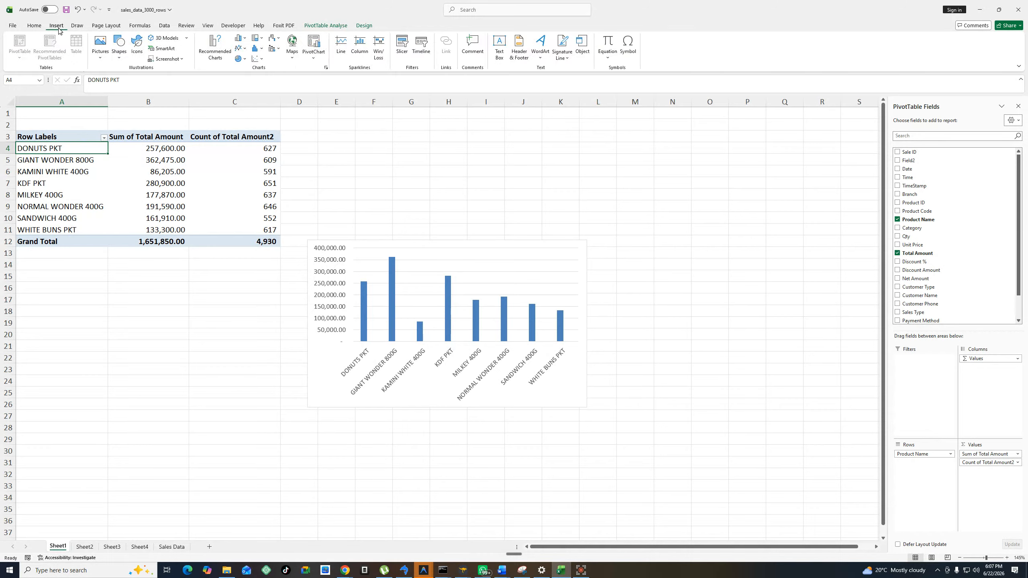
left_click(244, 39)
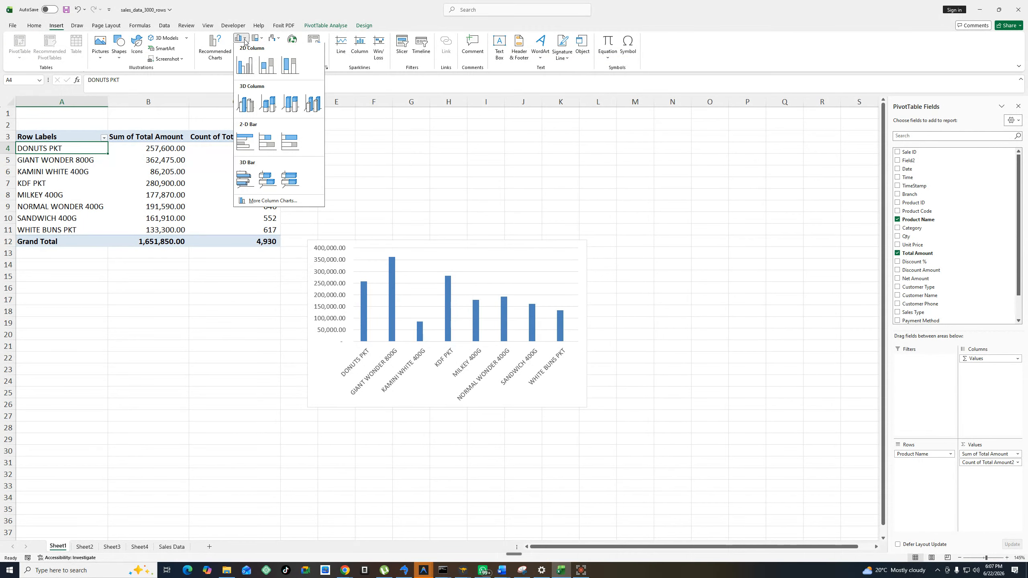
left_click(245, 144)
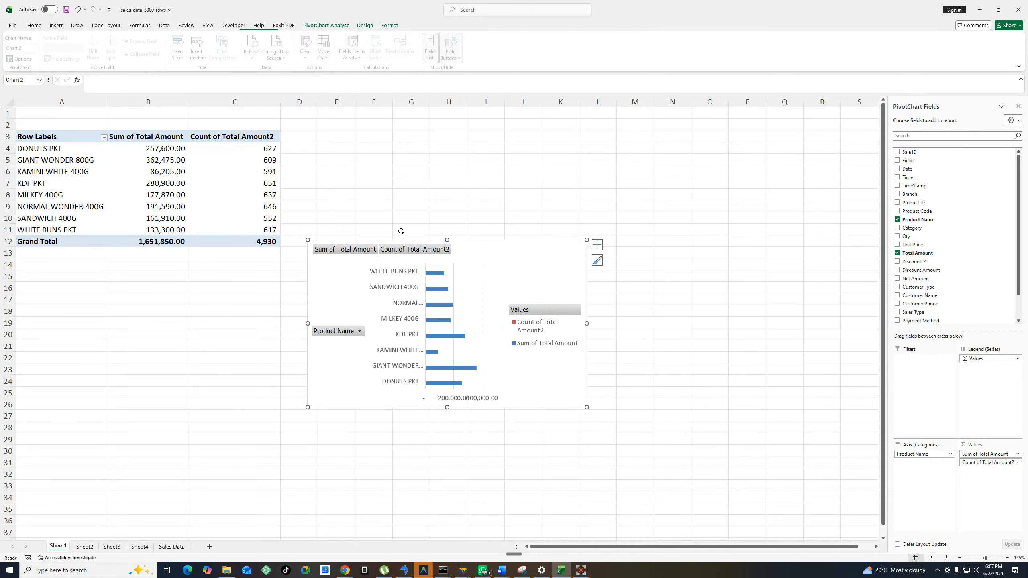
left_click_drag(395, 241, 133, 257)
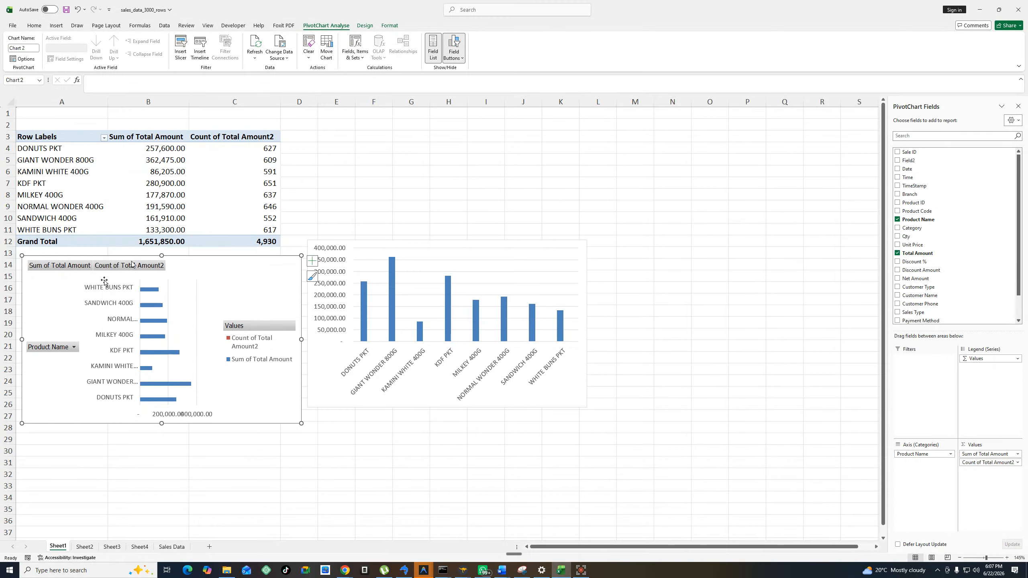
Try removing the Count of Total Amount2 field through the bar chart and undo the removal.
right_click(104, 267)
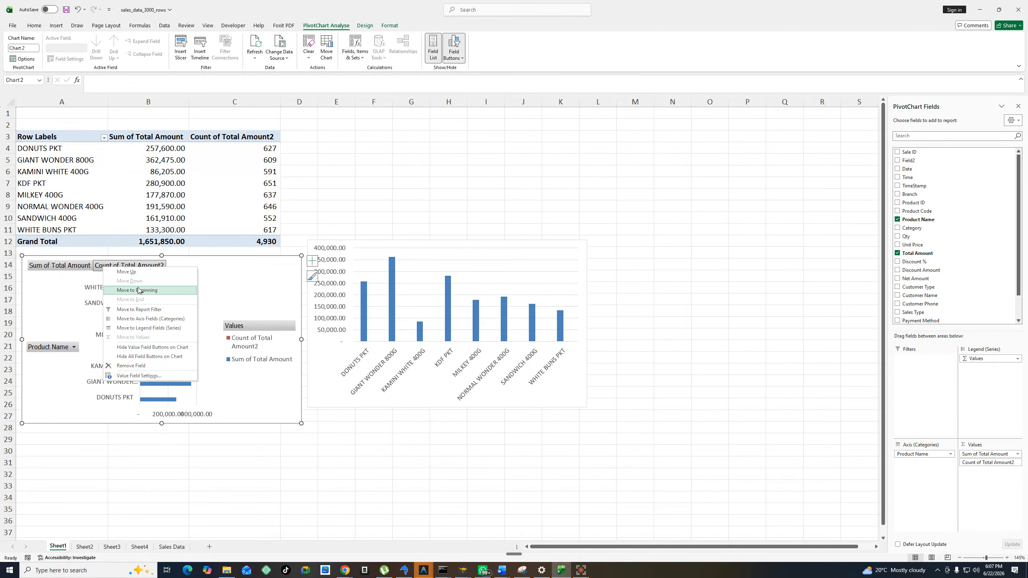
left_click(141, 366)
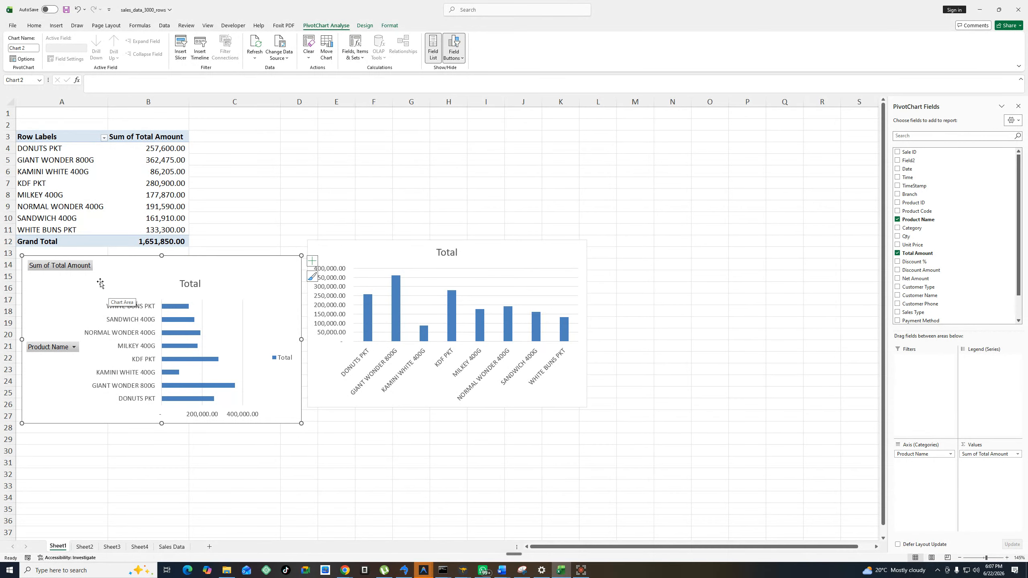
key("ctrl+z")
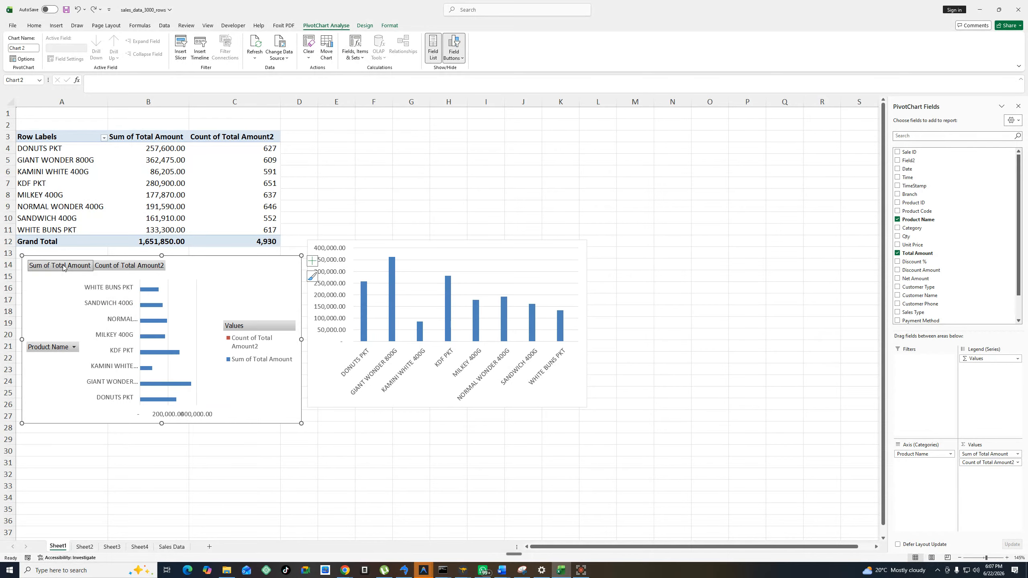
Hide all field buttons on the bar chart.
right_click(51, 268)
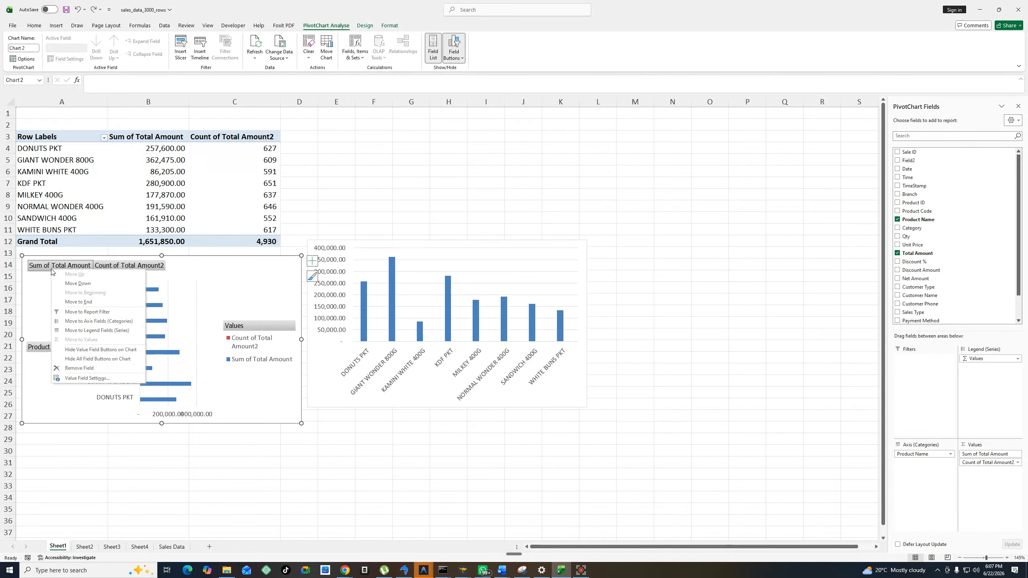
left_click(88, 359)
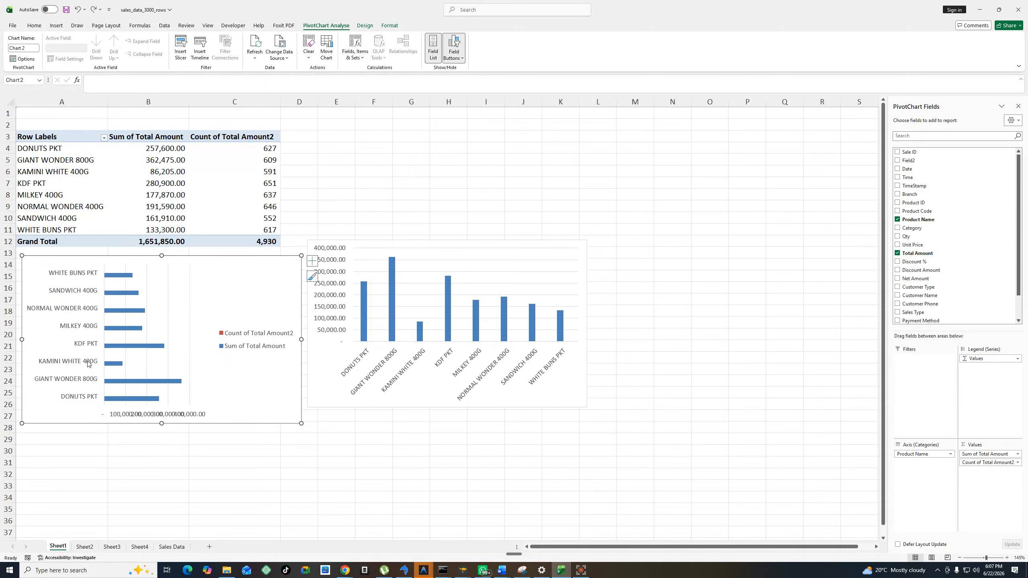
Delete the legend from the bar chart.
left_click(253, 340)
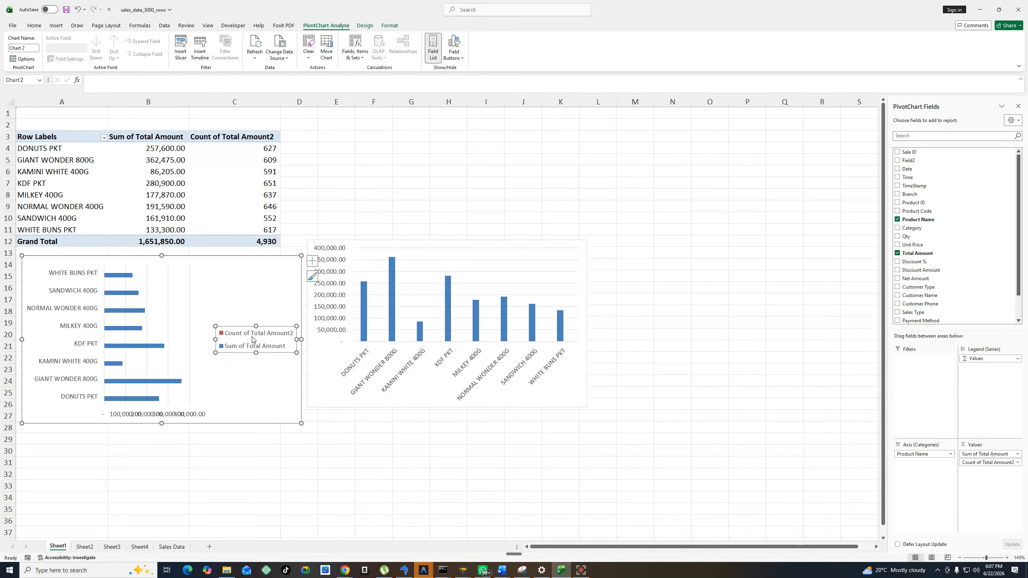
key("Delete")
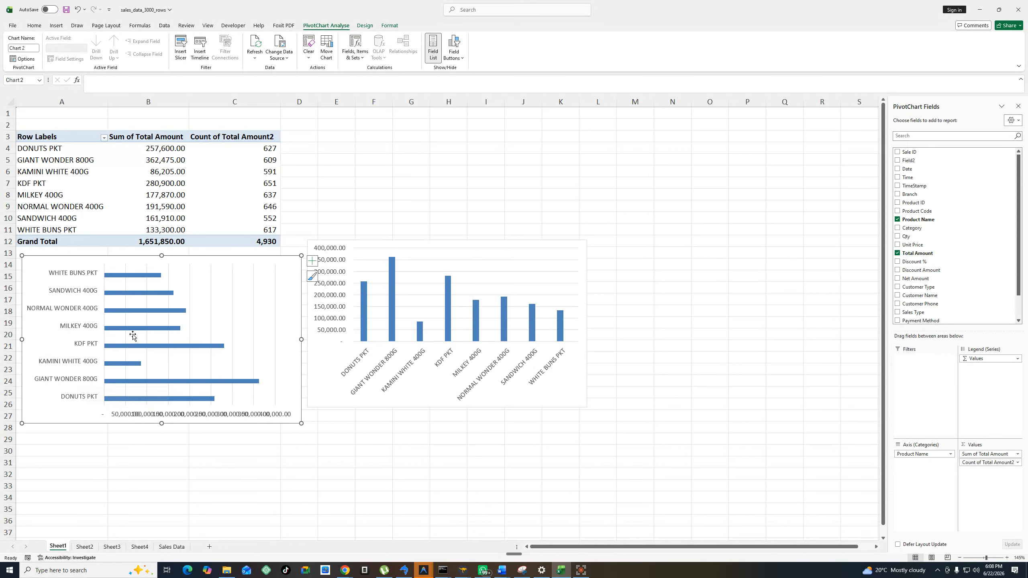
Sort the product pivot table by Sum of Total Amount from smallest to largest.
left_click(125, 278)
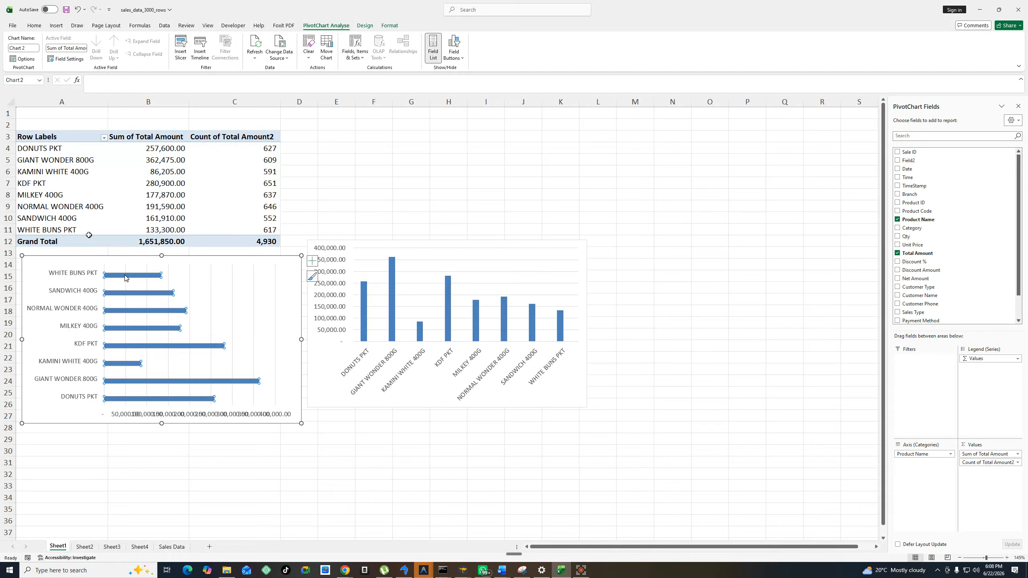
left_click(174, 149)
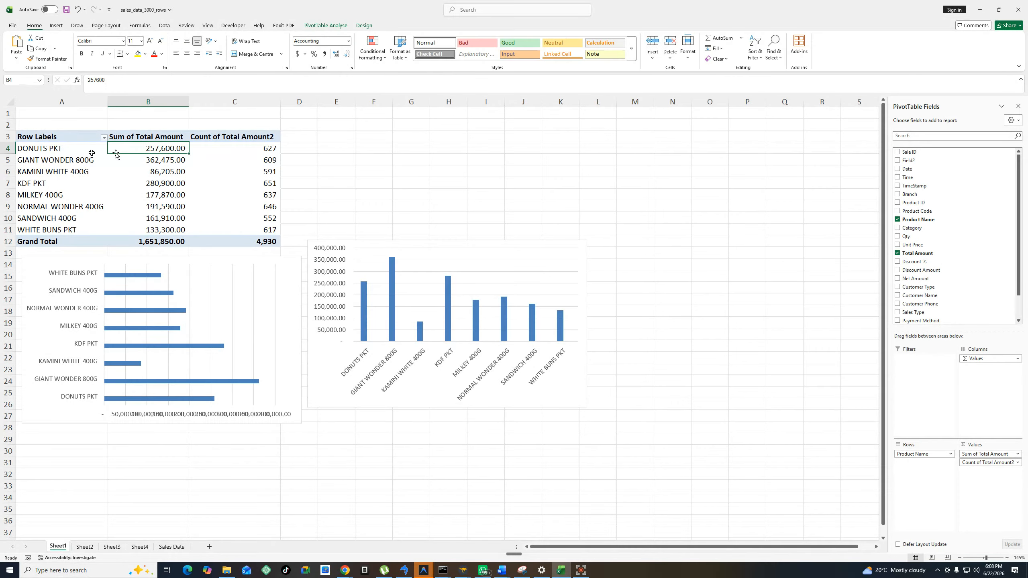
right_click(93, 153)
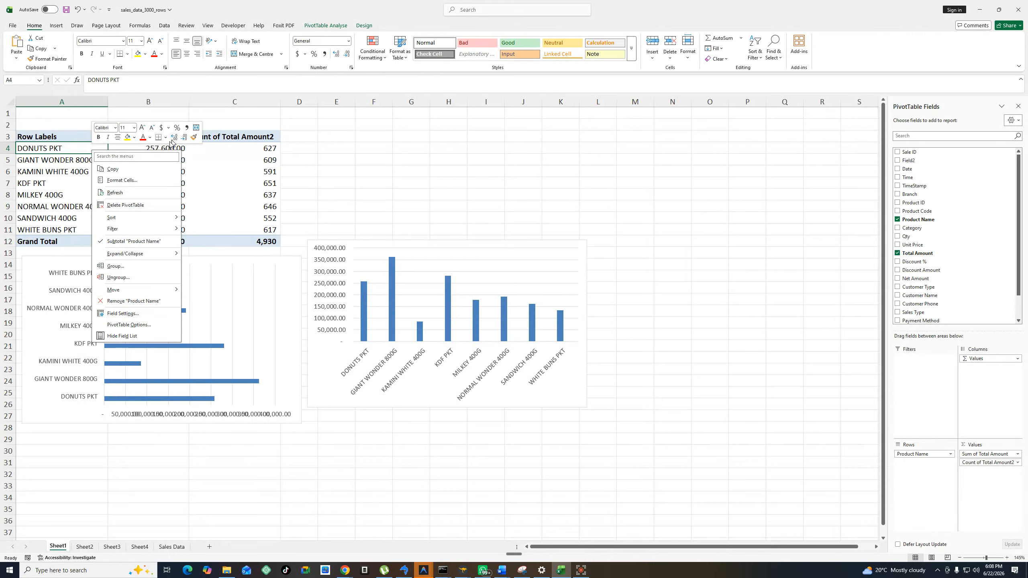
left_click(169, 148)
left_click(169, 148)
right_click(169, 148)
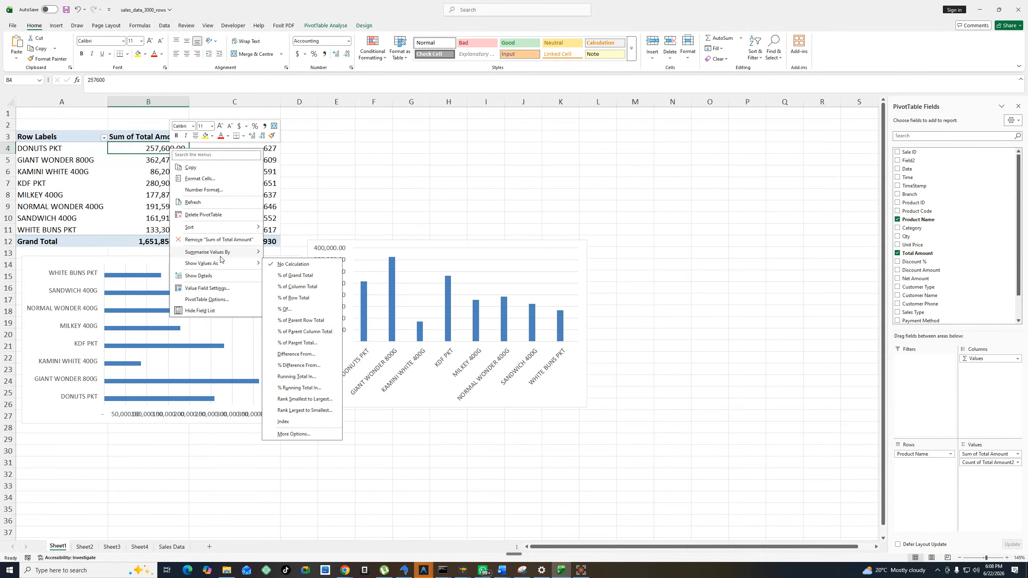
mouse_move(222, 231)
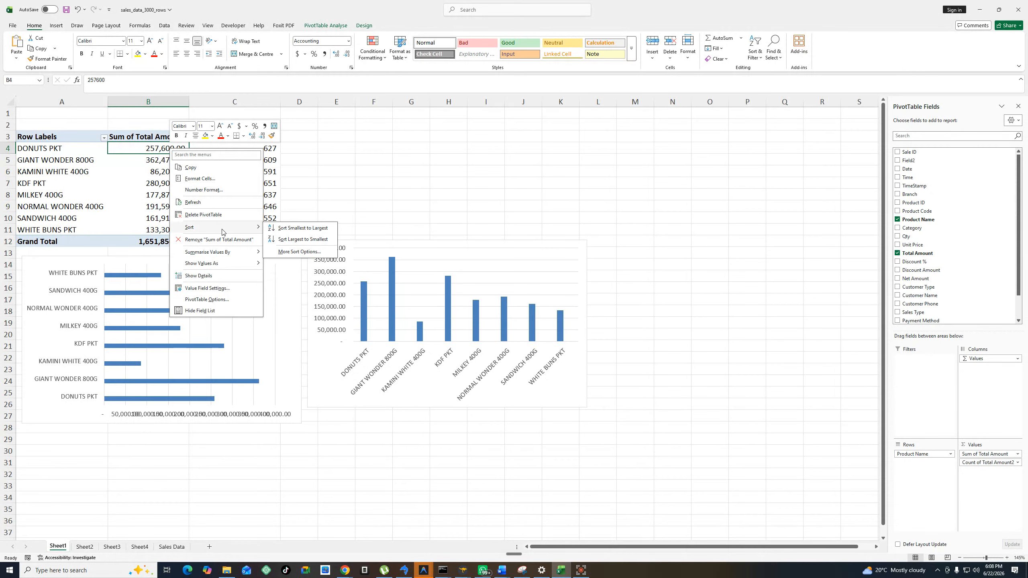
left_click(298, 229)
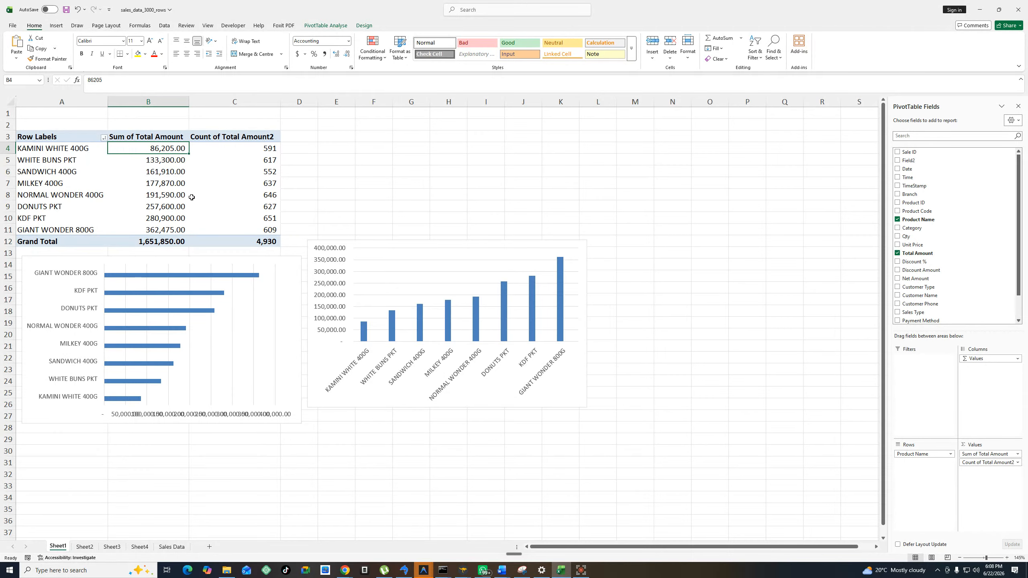
Select the Sum of Total Amount values in B4:B12, switch to Chrome and search Google for "excel convert thousands to k" in a new tab.
left_click_drag(161, 145, 163, 242)
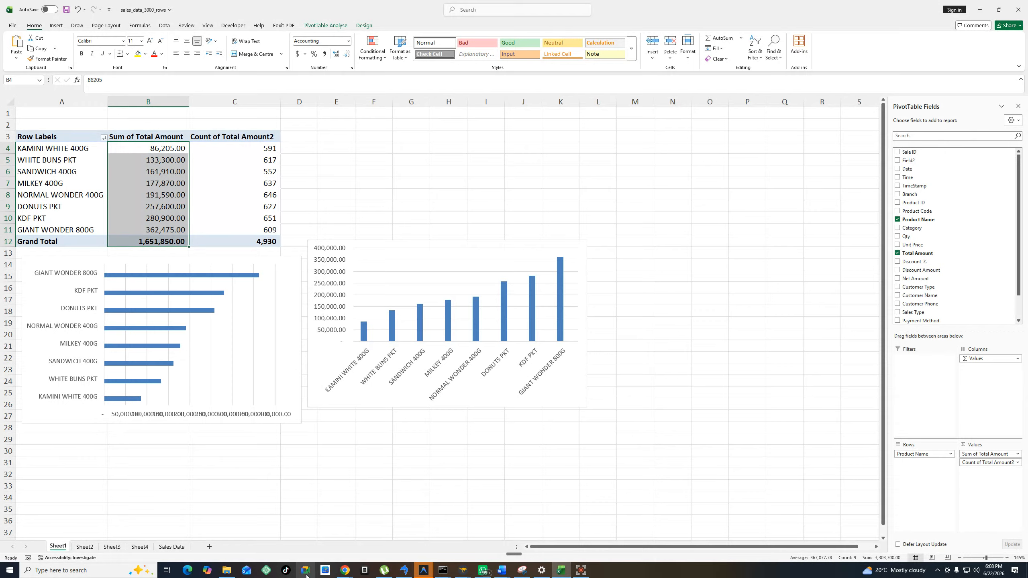
mouse_move(345, 571)
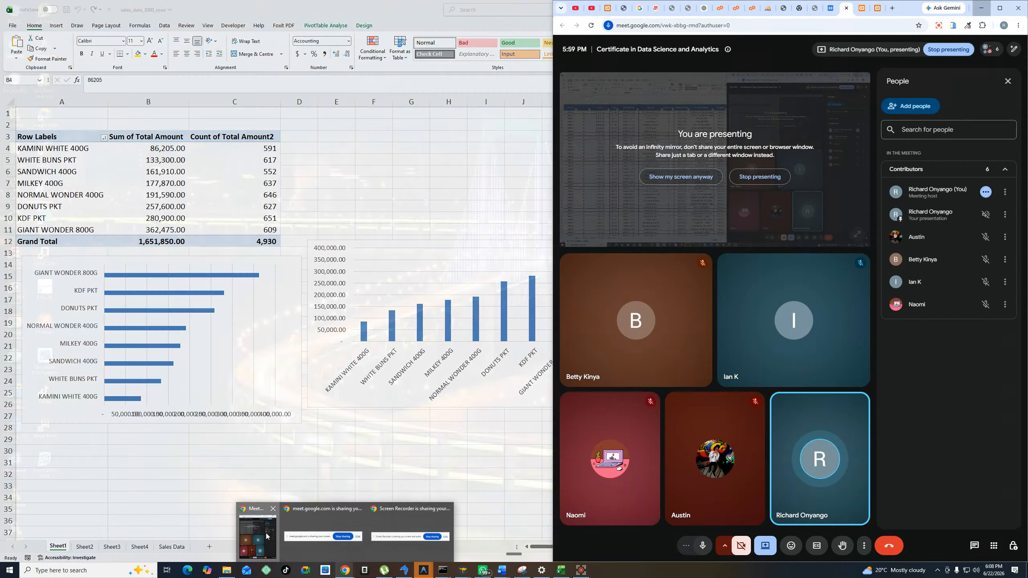
left_click(267, 537)
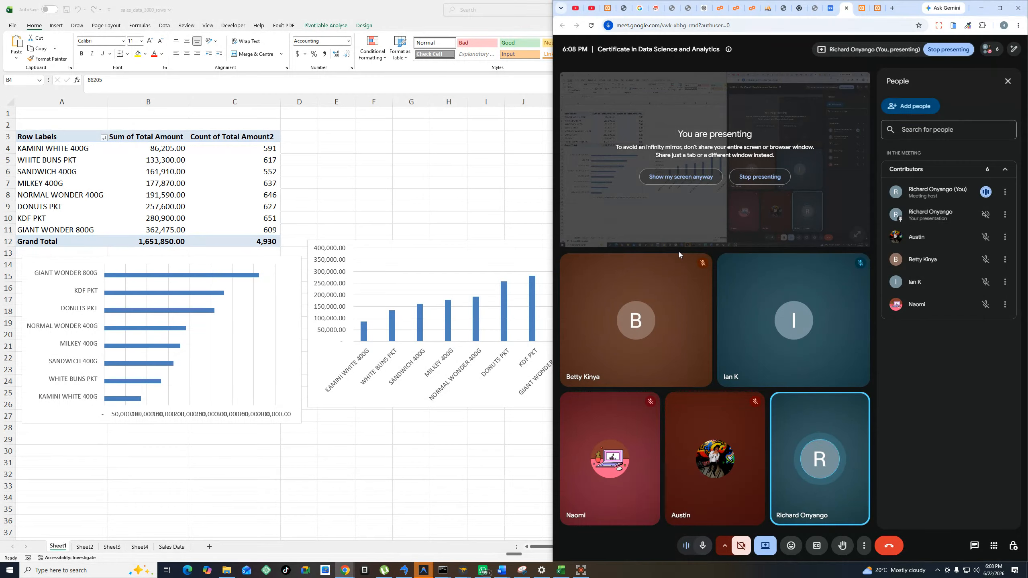
left_click(892, 9)
type("ex")
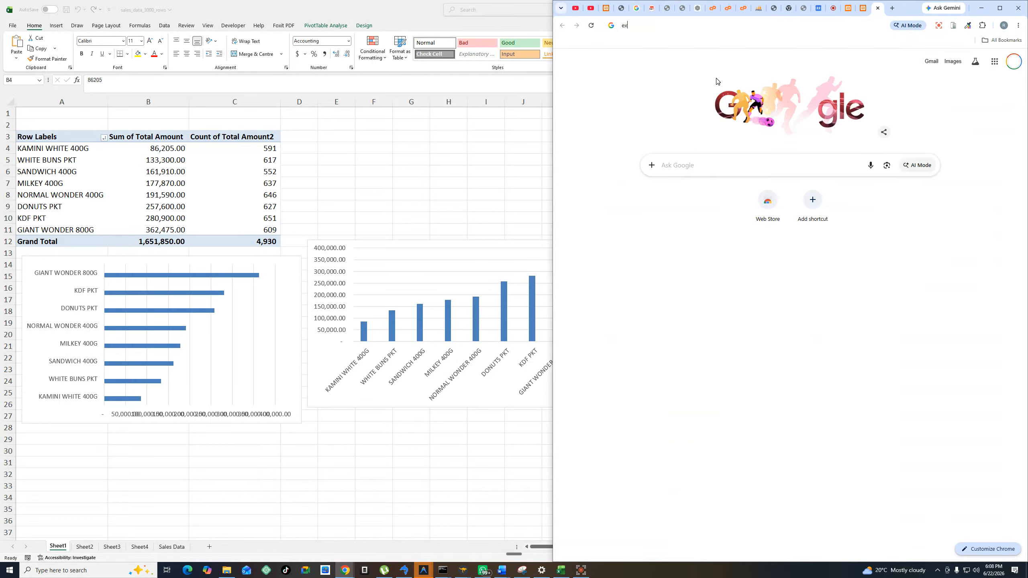
type("cel con")
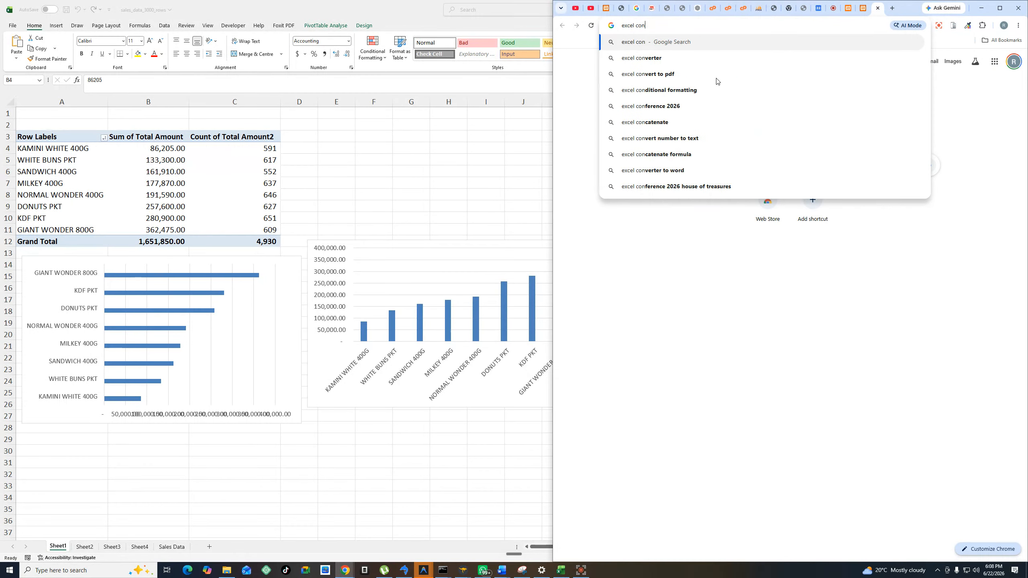
type("vert to th")
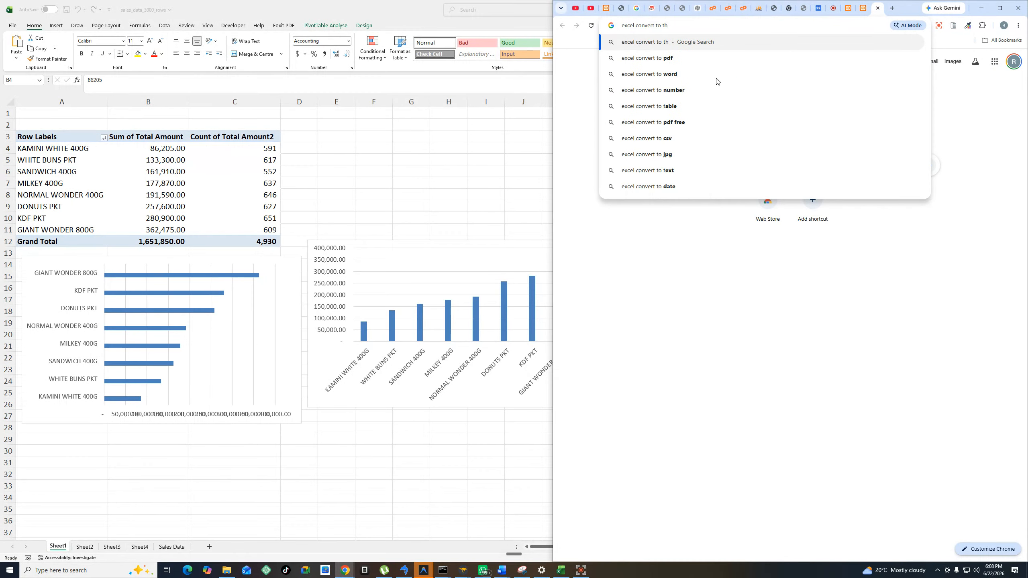
type("ousads")
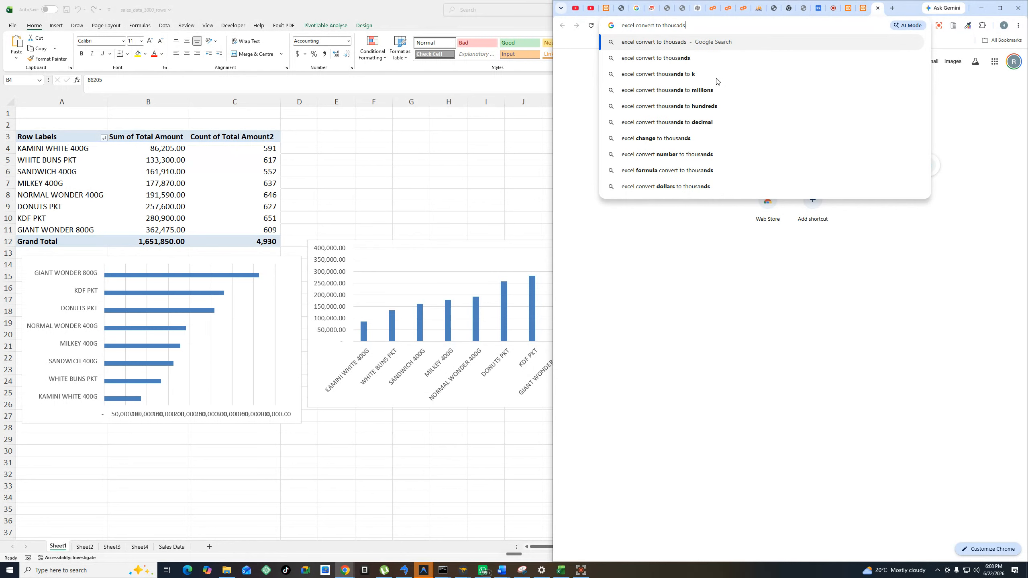
left_click(687, 74)
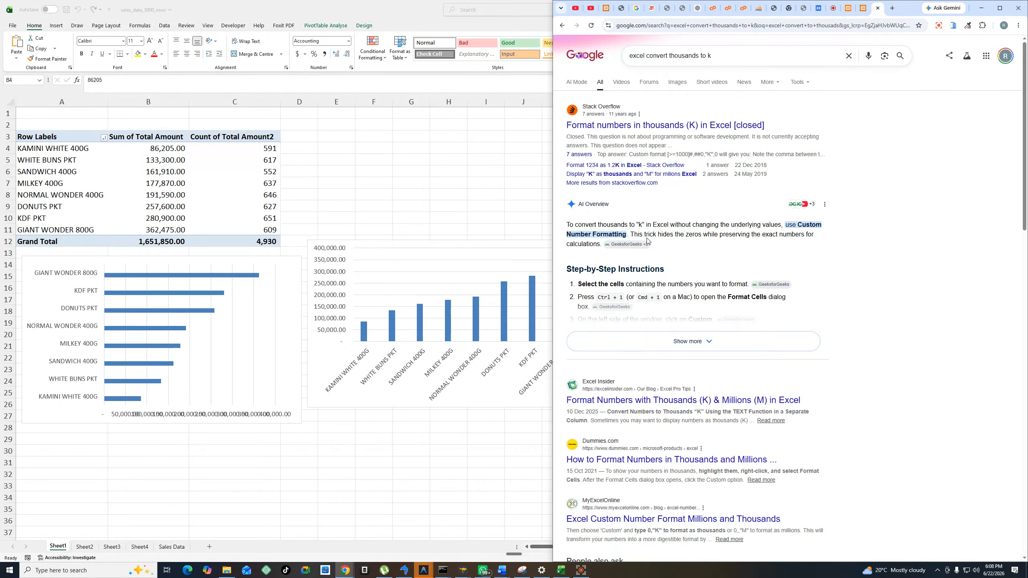
Expand the AI Overview and copy its one-decimal-place thousands format code #,##0.0,"K.
left_click(706, 343)
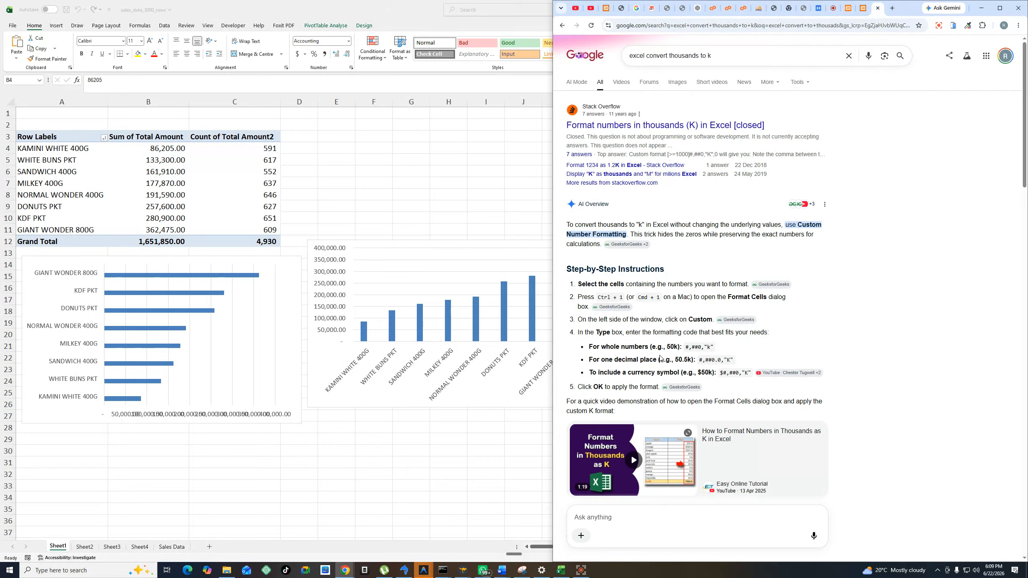
left_click_drag(699, 359, 731, 359)
right_click(710, 361)
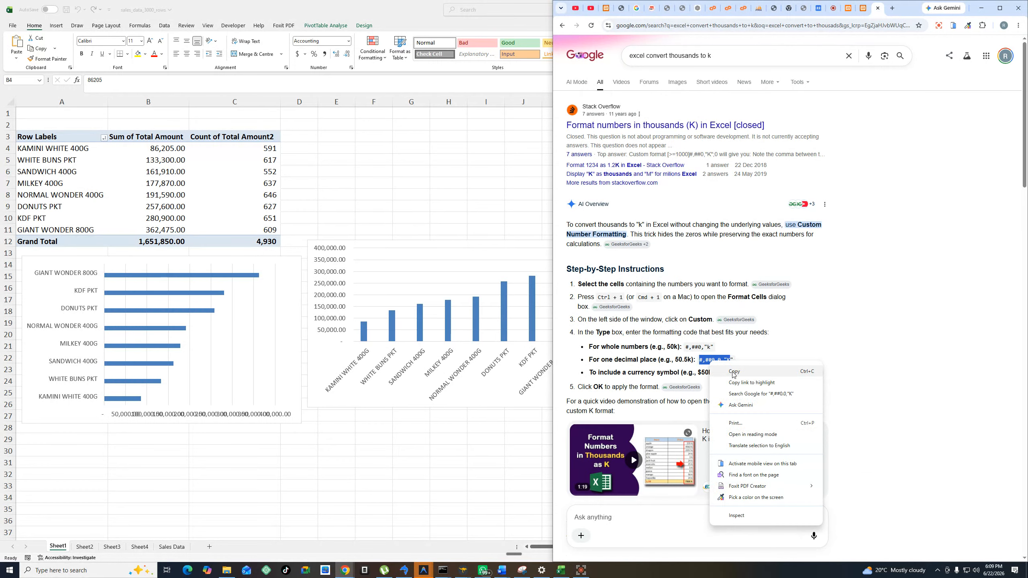
left_click(734, 371)
Switch back to Excel and try to apply a custom number format based on the copied #,##0.0,"K code to the Sum of Total Amount values.
left_click(161, 148)
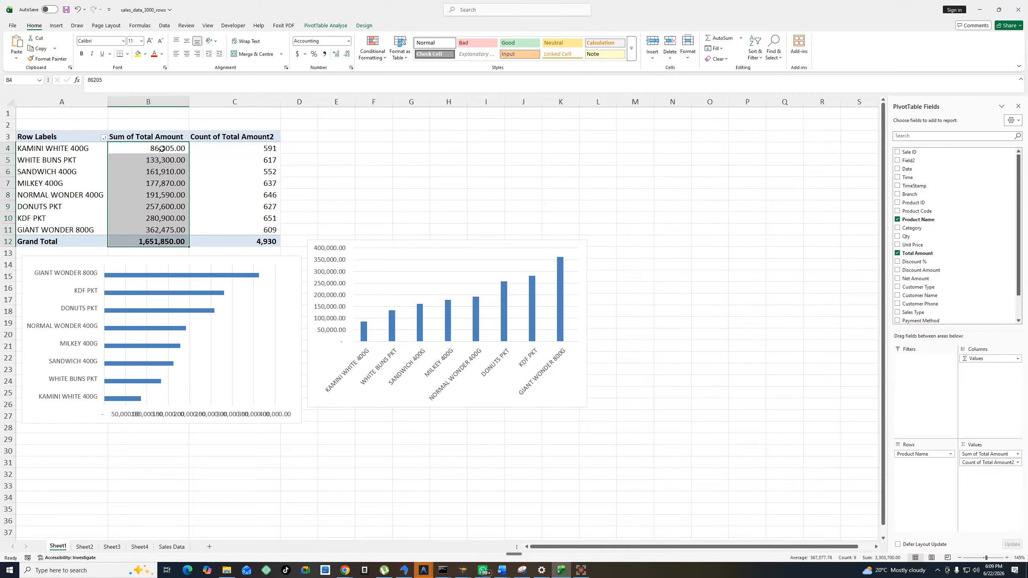
right_click(162, 148)
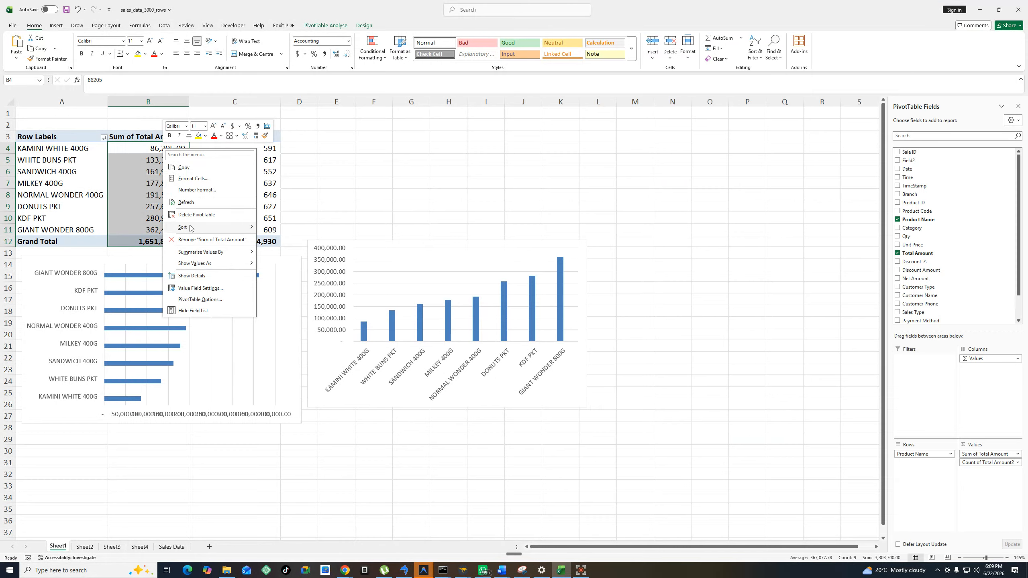
left_click(191, 179)
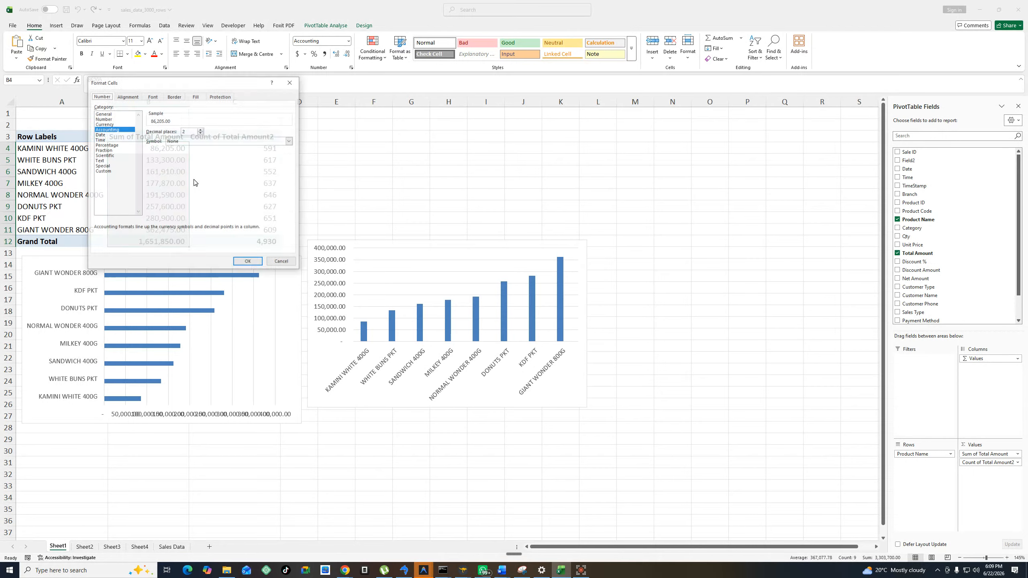
left_click(102, 171)
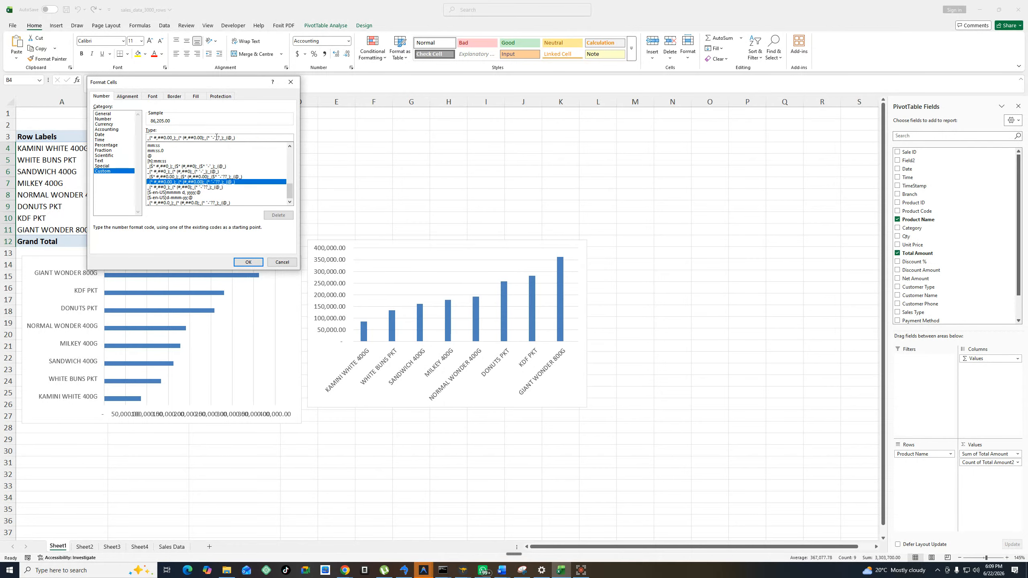
type("#,##0.0,\"K")
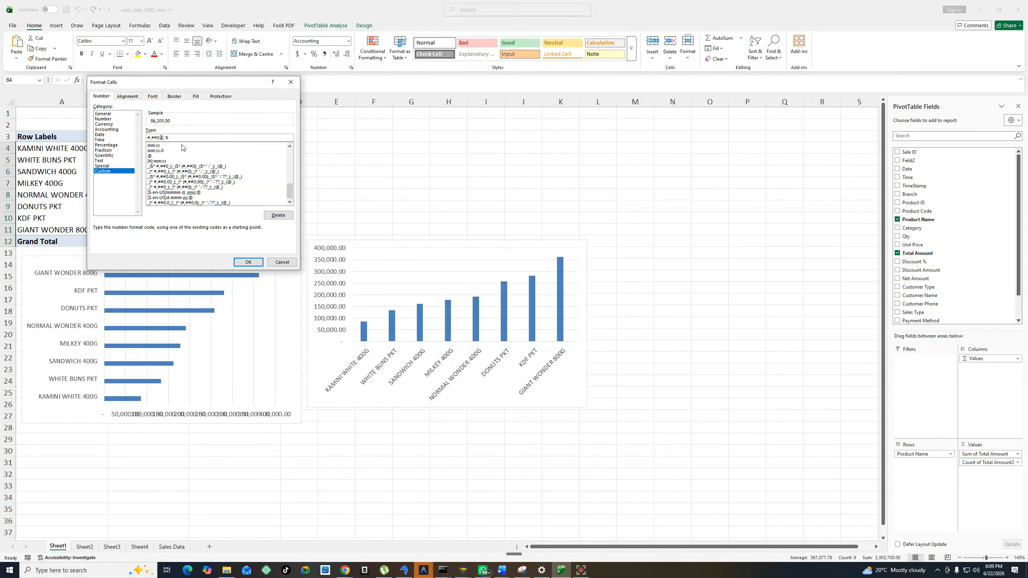
type("0")
left_click(246, 261)
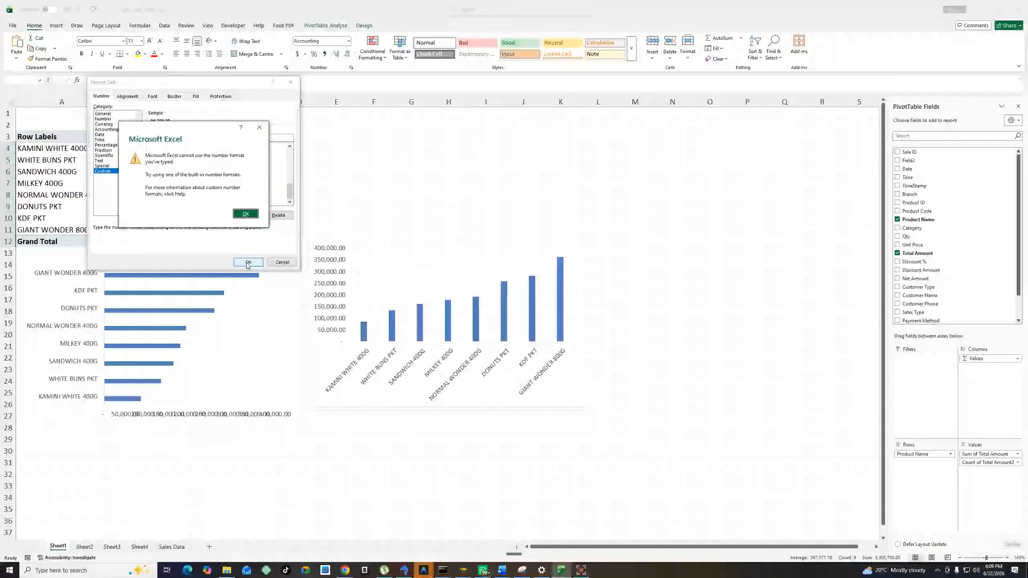
left_click(246, 213)
Edit the decimal part of the custom format code and try to apply it again.
left_click(172, 139)
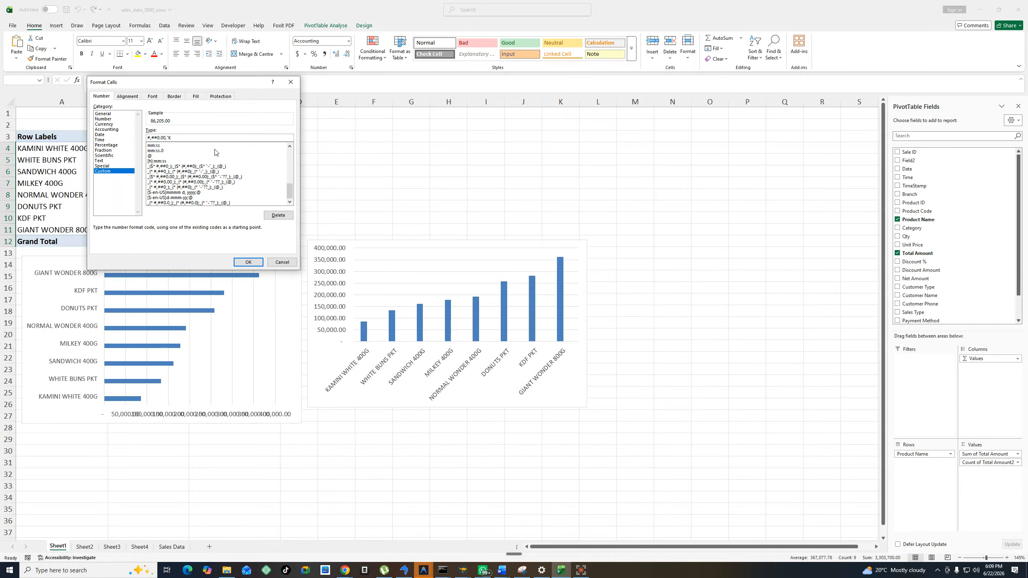
key("BackSpace")
type(",")
left_click(248, 262)
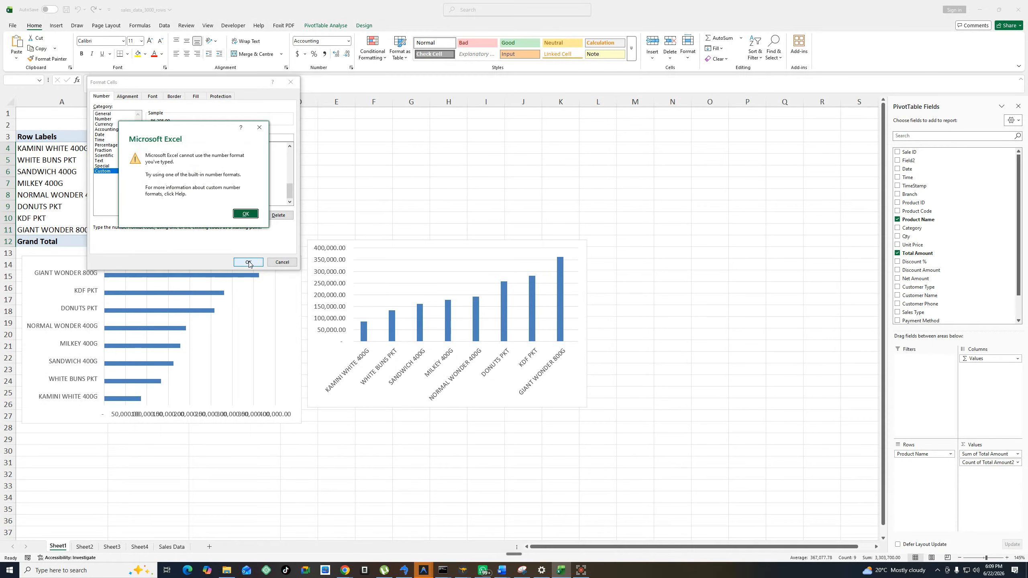
left_click(248, 214)
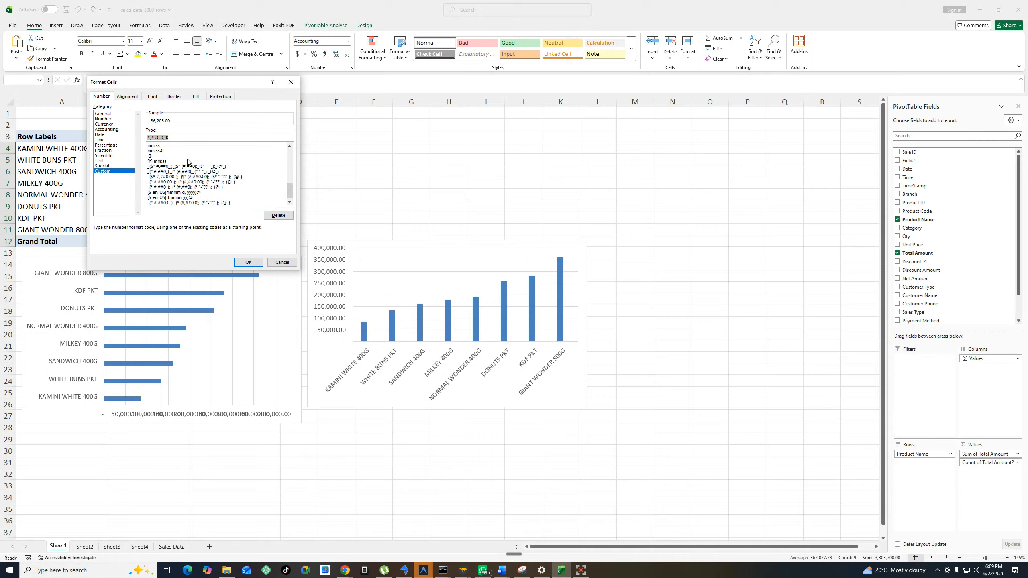
Look through the existing custom format codes and switch to the Number category.
left_click(185, 138)
left_click(284, 197)
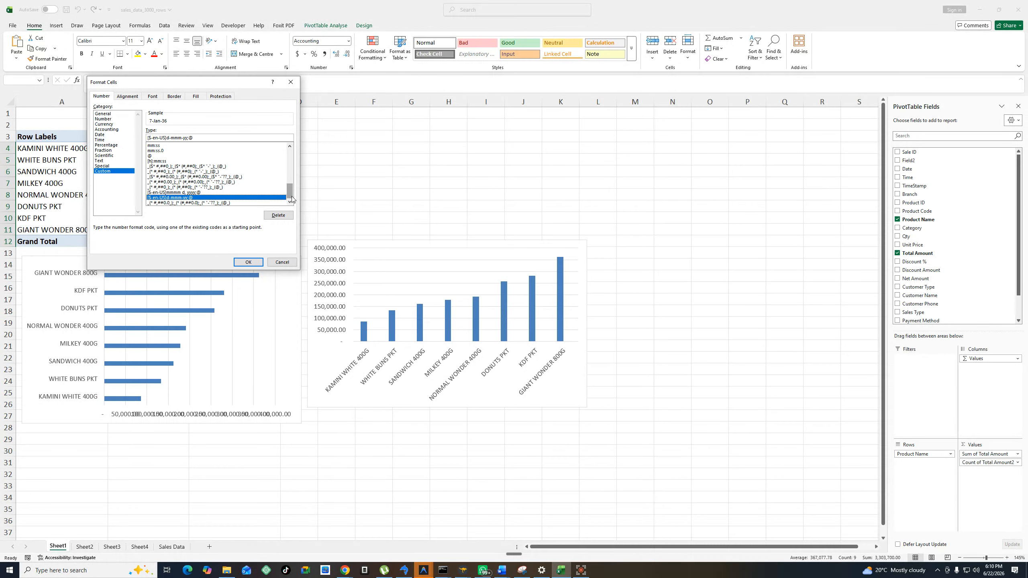
left_click_drag(291, 196, 291, 219)
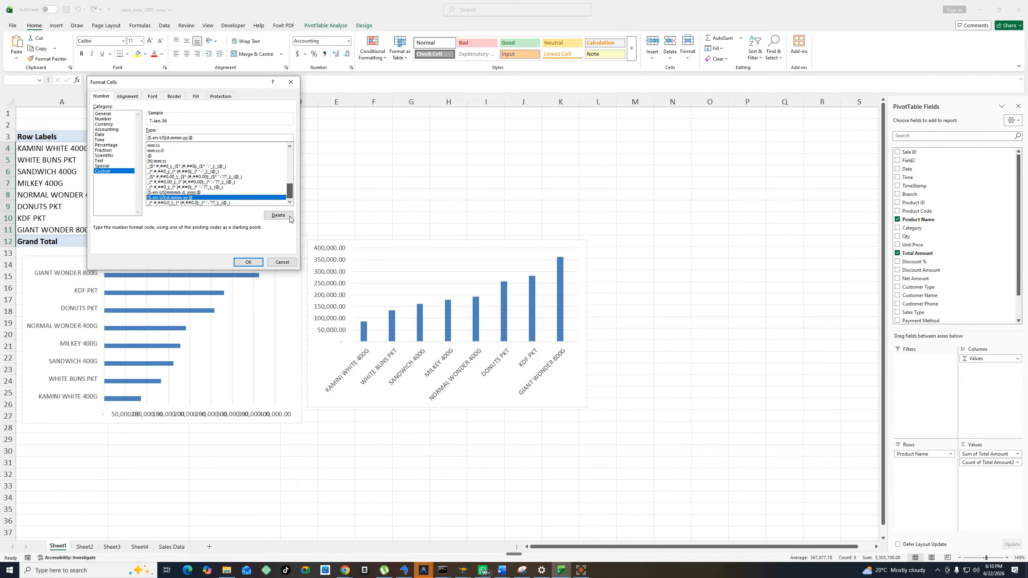
left_click(104, 119)
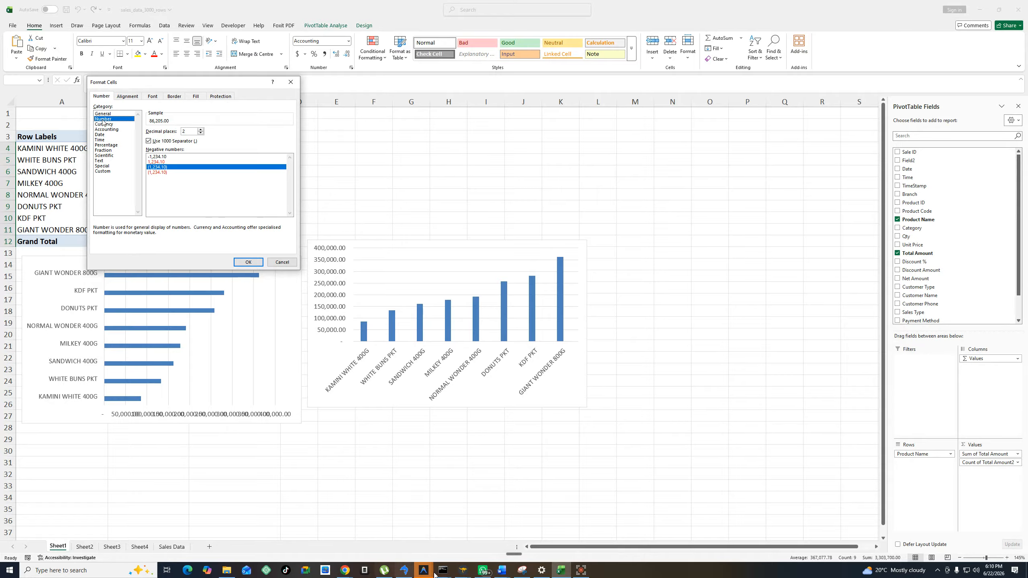
Switch to the Chrome search results and copy the combined millions and thousands format code [>=1000000]#,##0,,"M";[>=1000]#,##0,"K";0.
left_click(347, 572)
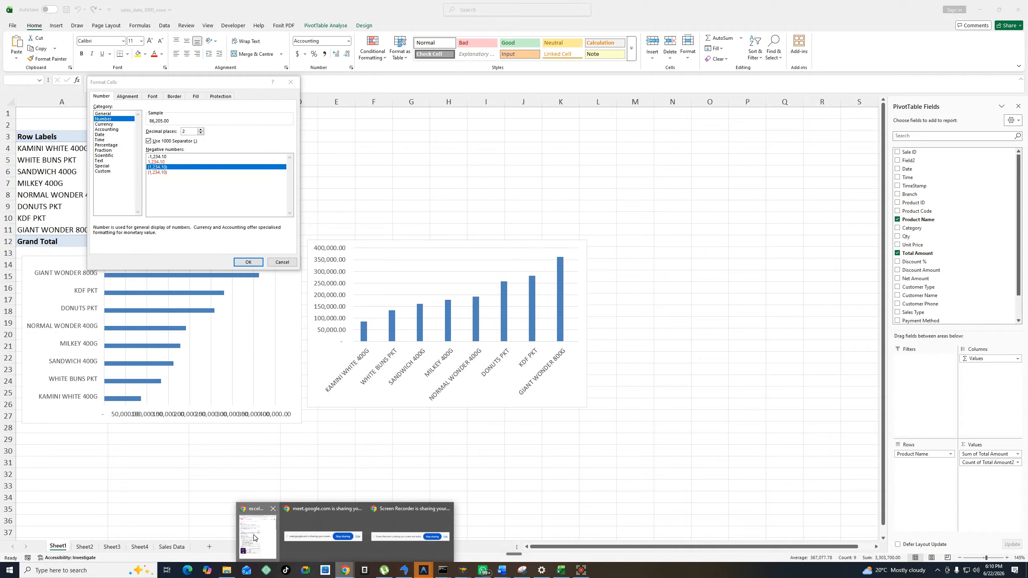
left_click(255, 538)
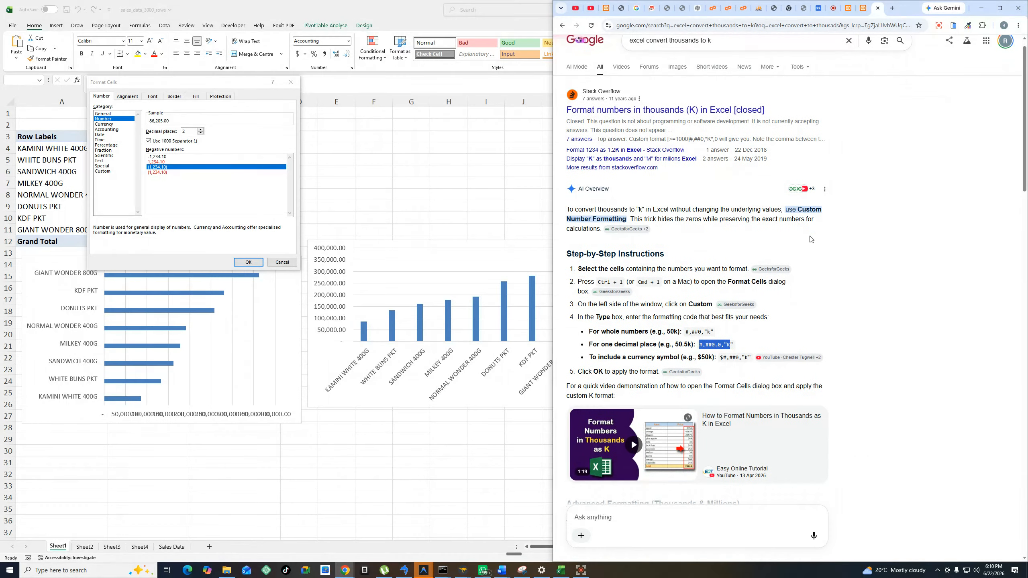
scroll(810, 239, "down", 5)
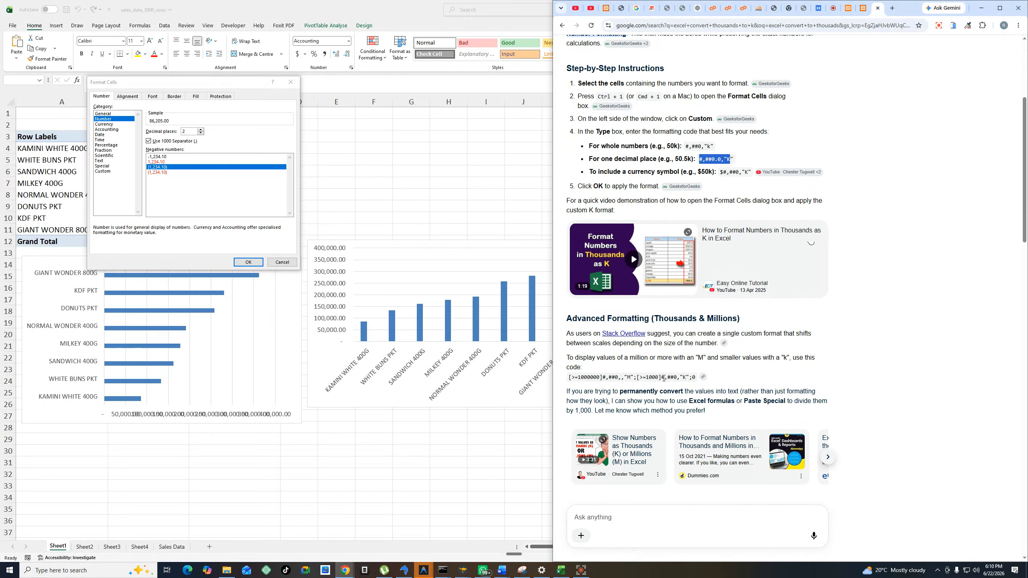
left_click_drag(661, 378, 691, 377)
triple_click(695, 382)
key("ctrl+c")
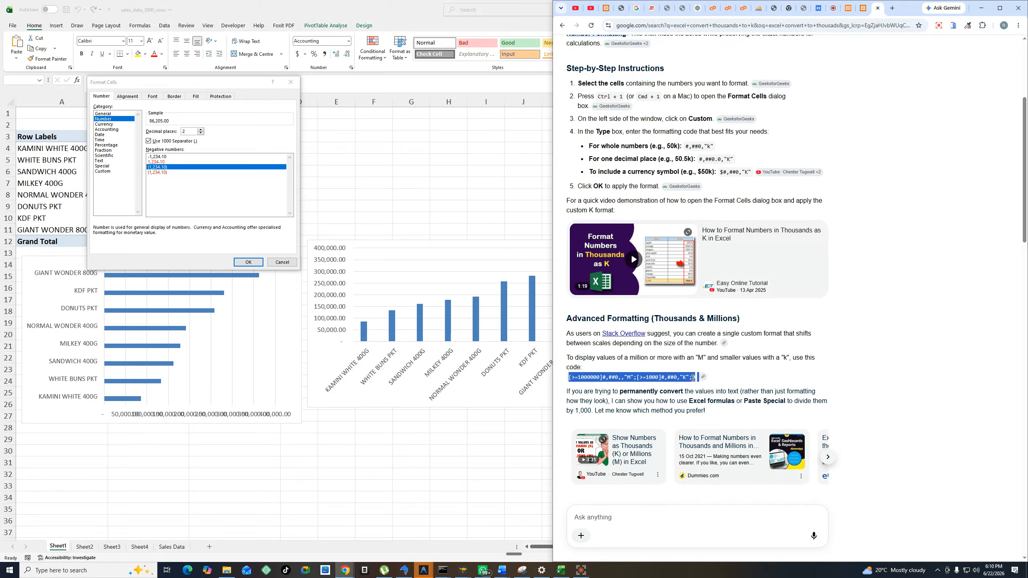
left_click_drag(693, 378, 690, 378)
left_click(593, 379)
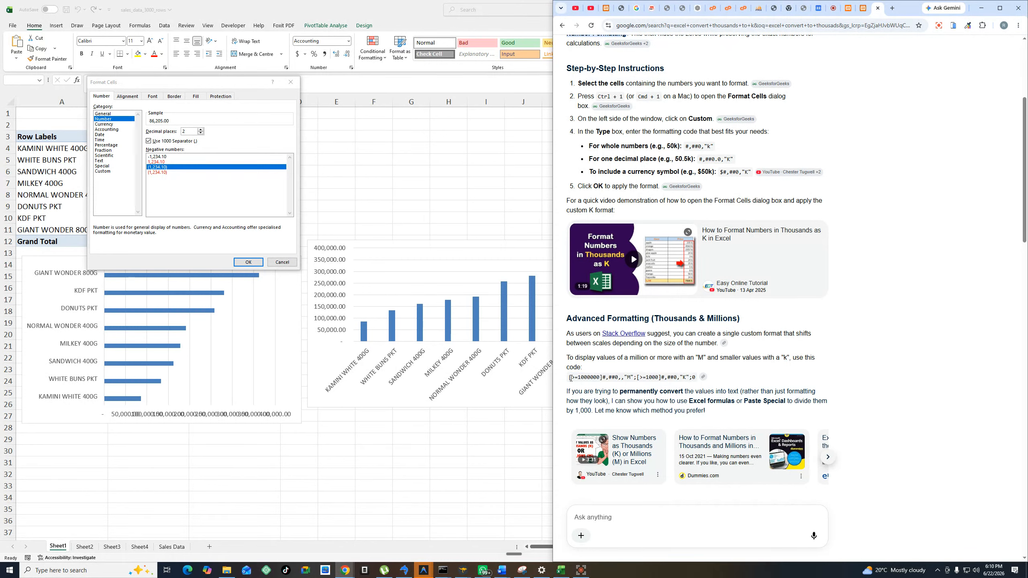
left_click_drag(570, 378, 695, 379)
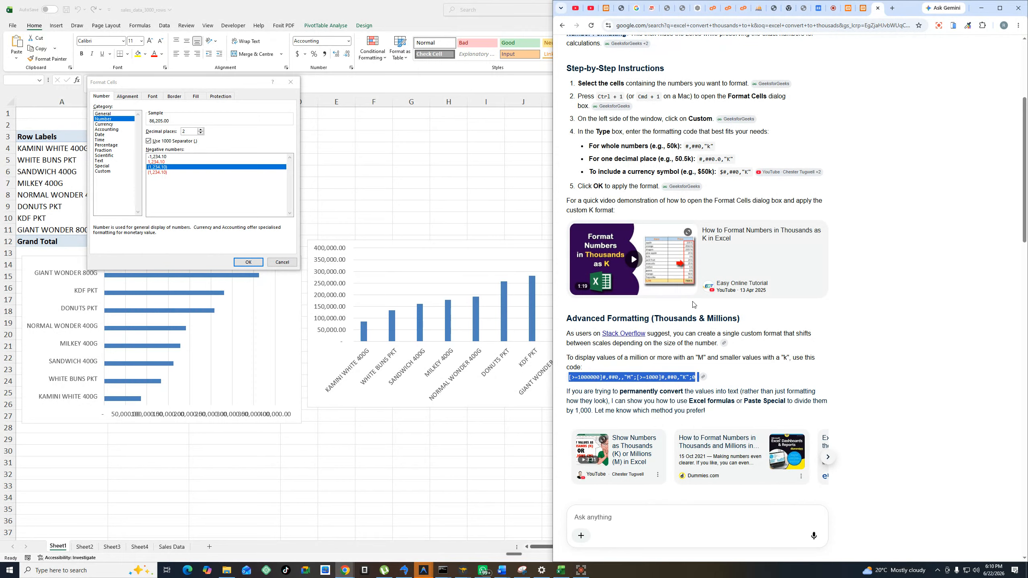
Switch back to Excel and apply the copied [>=1000000]#,##0,,"M";[>=1000]#,##0,"K";0 code as a custom number format to the Sum of Total Amount values.
left_click(105, 172)
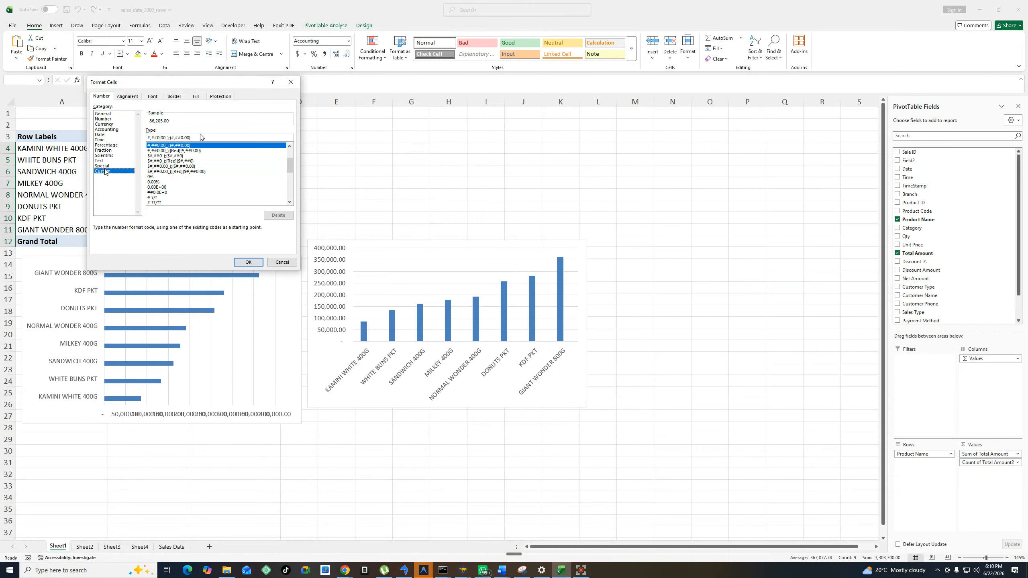
left_click(201, 137)
double_click(201, 136)
key("ctrl+v")
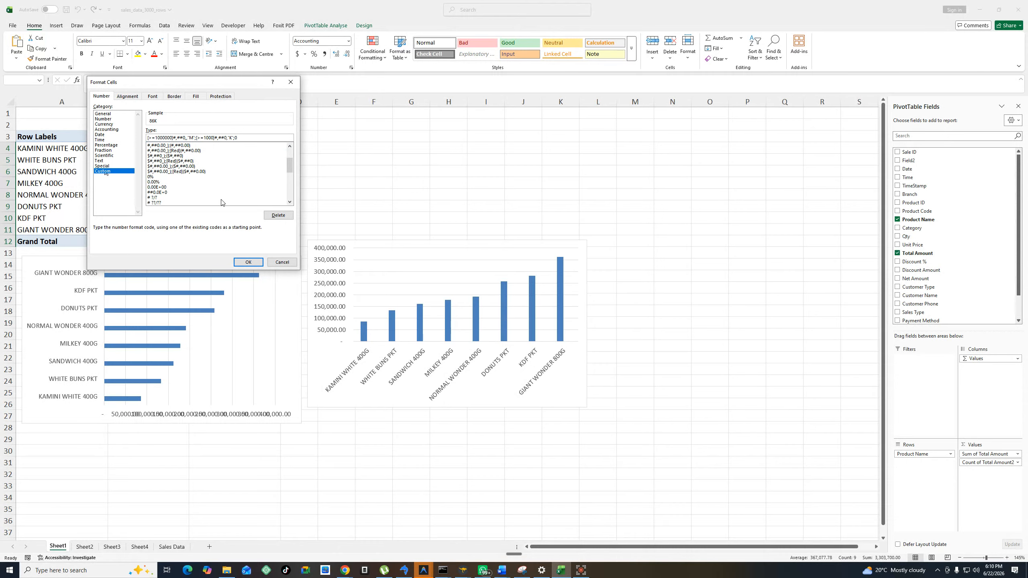
left_click(248, 263)
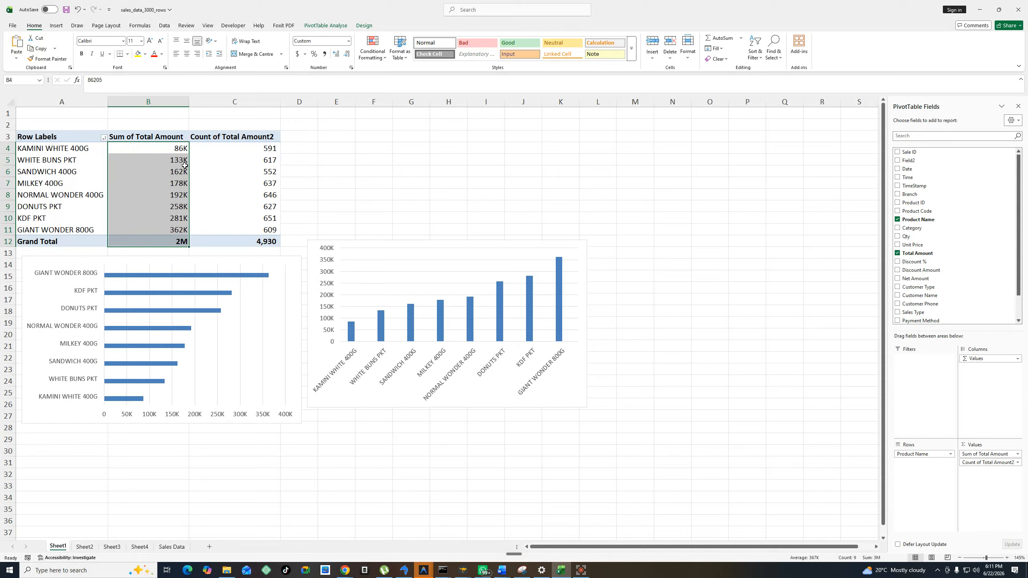
Edit the custom format of the Sum of Total Amount values to show one decimal place: [>=1000000]#,##0.0,,"M";[>=1000]#,##0.0,"K";0.
left_click(182, 146)
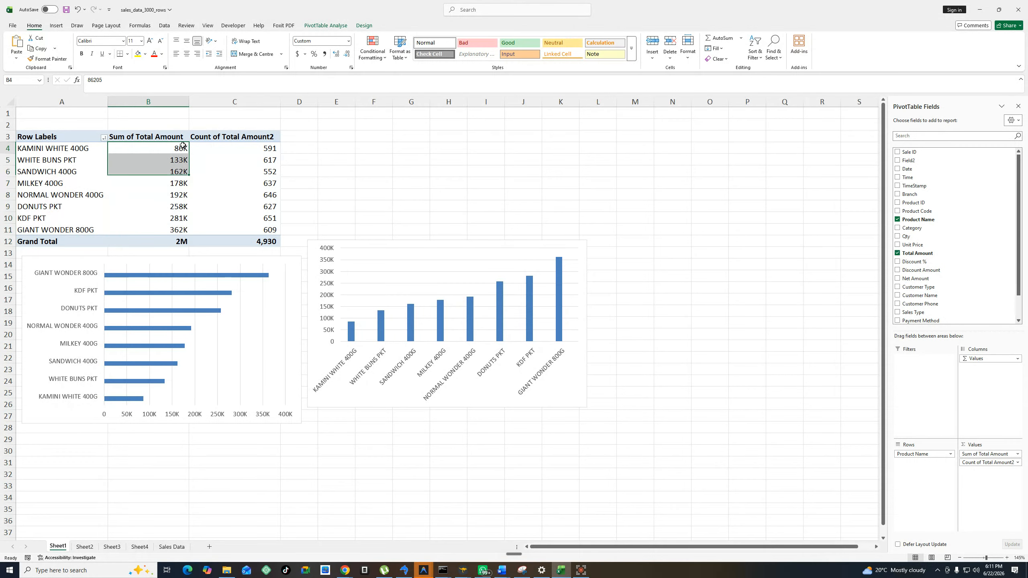
left_click_drag(181, 147, 180, 245)
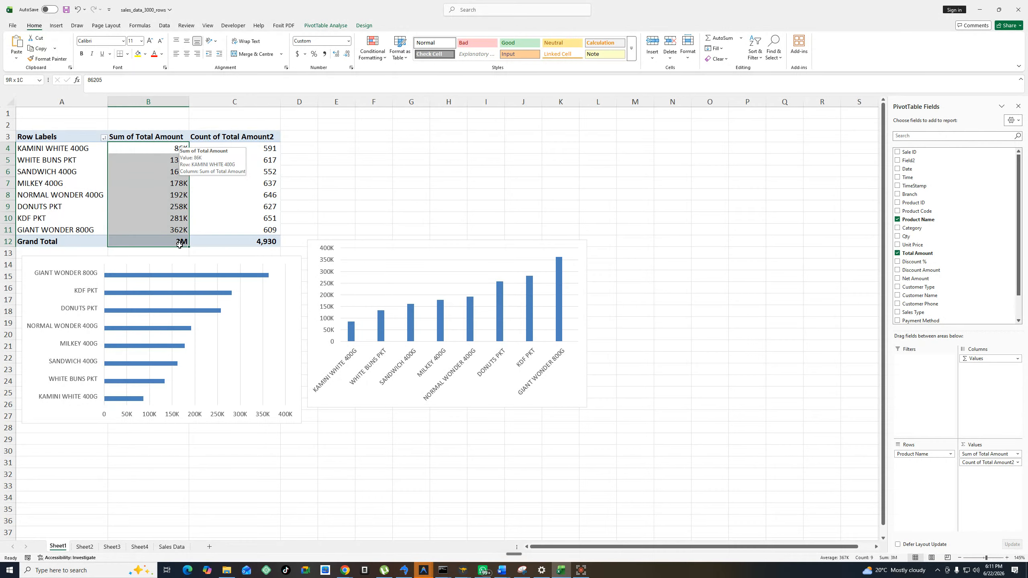
right_click(173, 202)
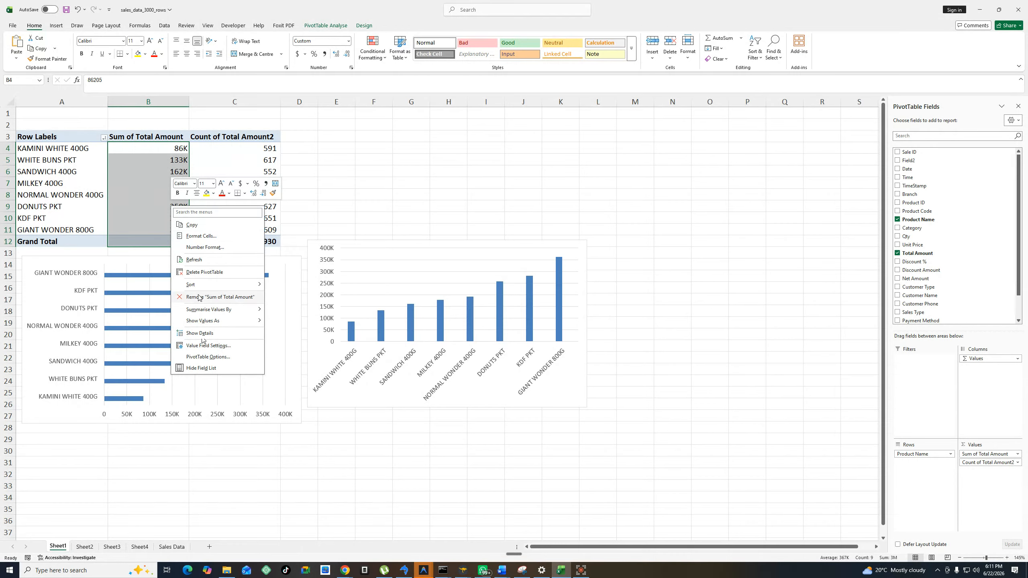
left_click(200, 237)
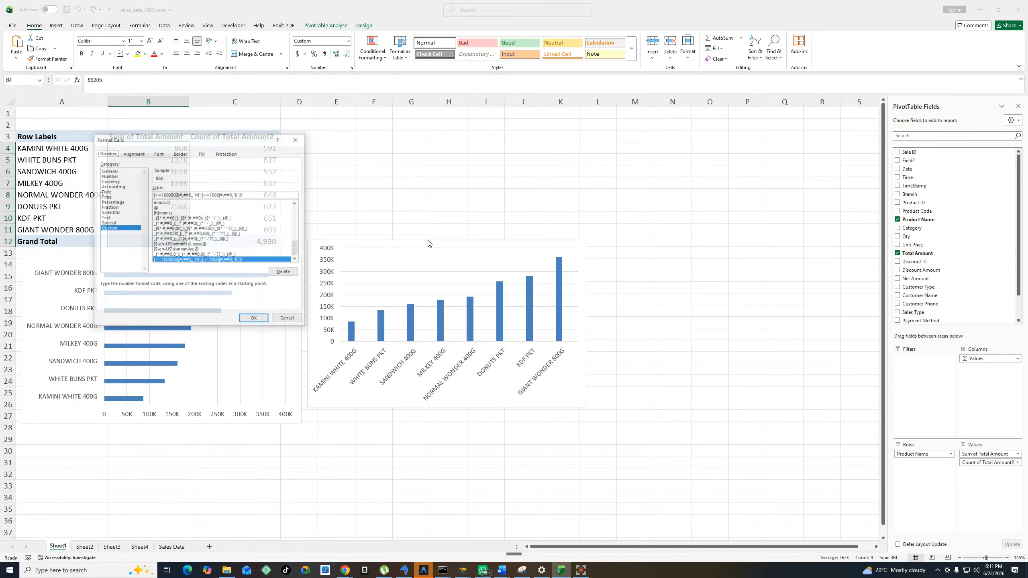
left_click(192, 195)
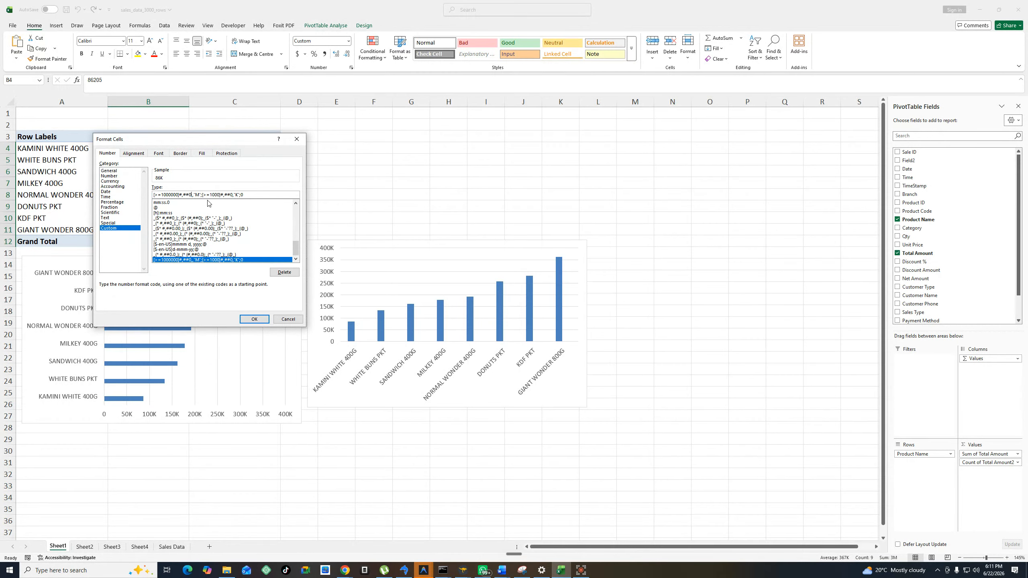
type(",##0.0")
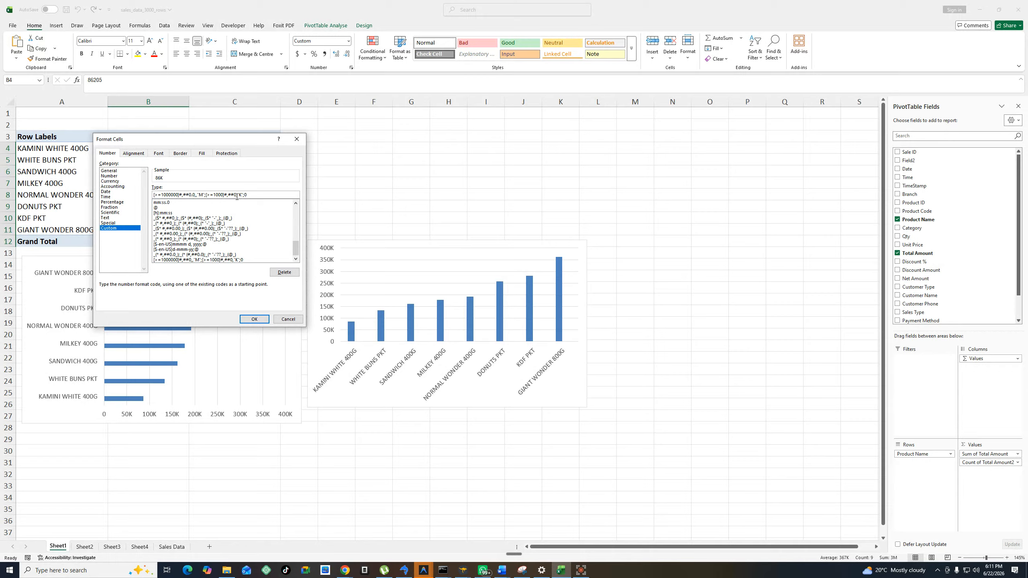
type(".0")
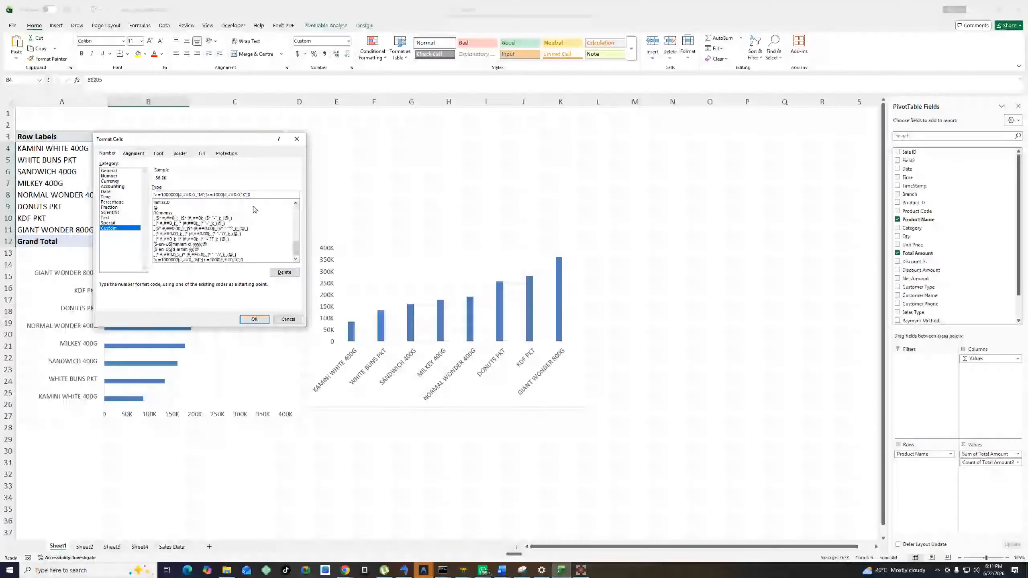
left_click(255, 319)
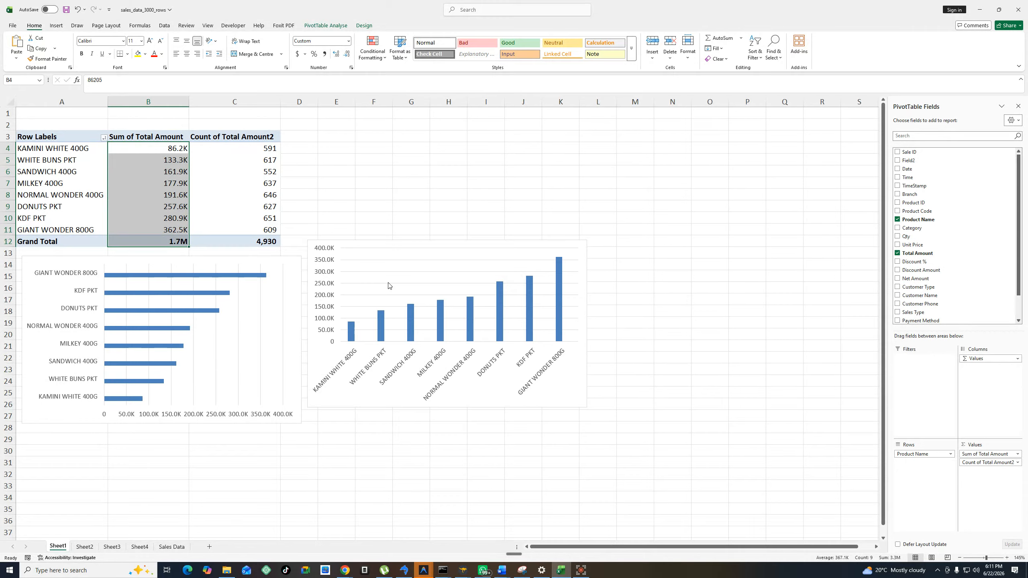
Delete the column PivotChart, leaving only the horizontal bar chart on the sheet.
mouse_move(383, 243)
left_mouse_down()
mouse_move(387, 271)
mouse_move(387, 255)
left_mouse_up()
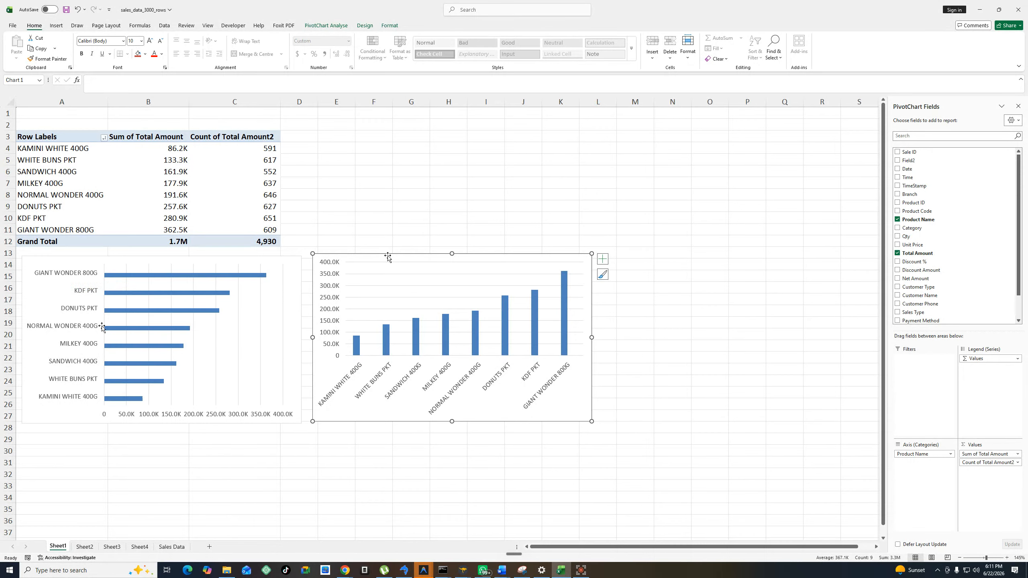
mouse_move(110, 401)
key("Delete")
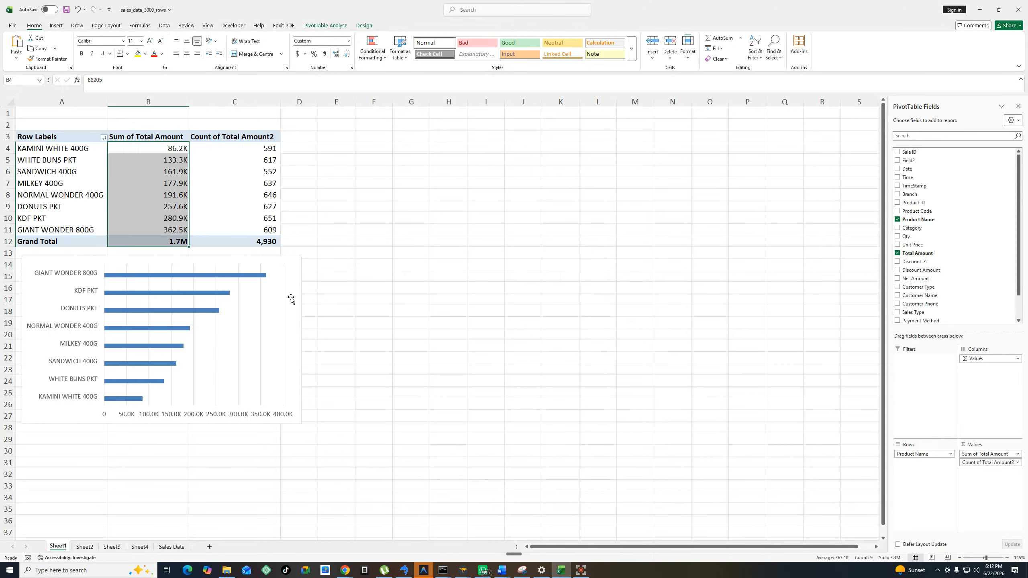
Open the data series formatting for the bar chart and reduce the gap width to 22%.
left_click(245, 288)
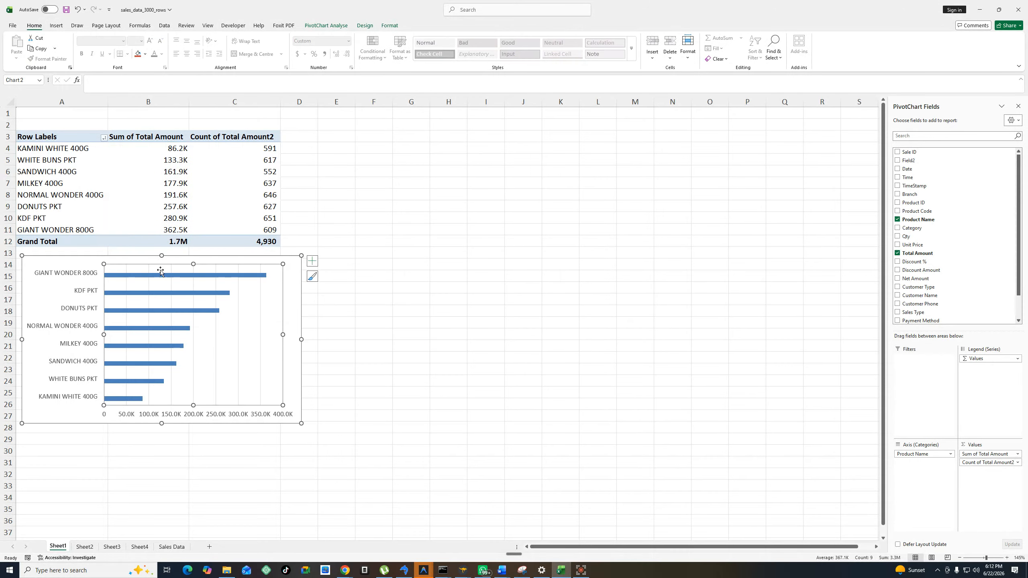
left_click(172, 276)
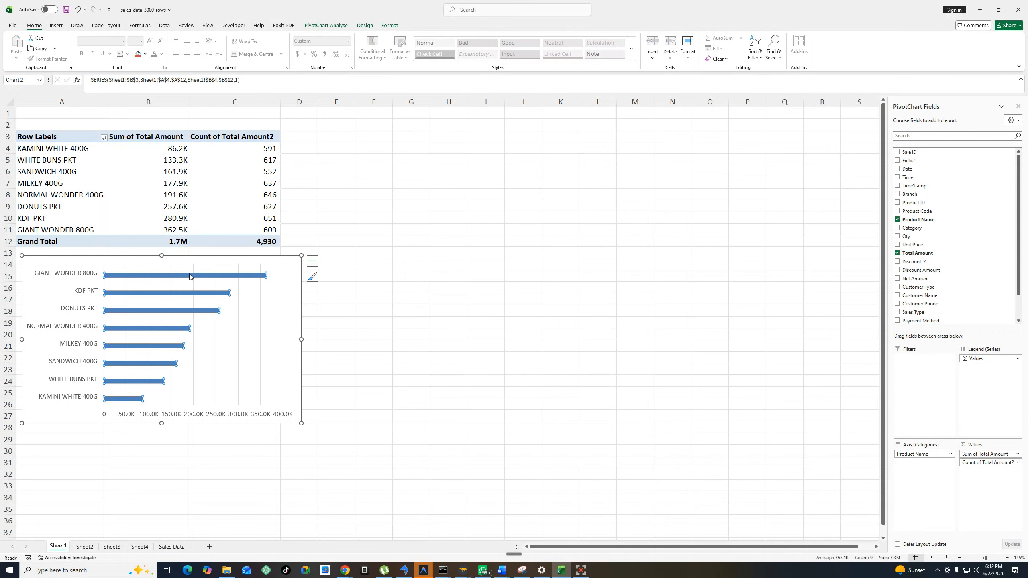
left_click(312, 278)
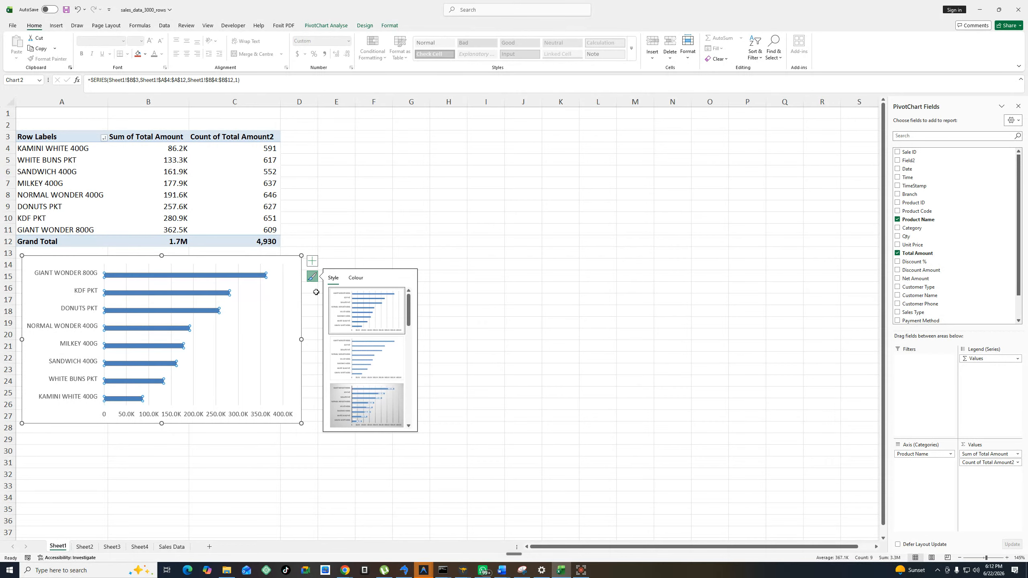
right_click(208, 280)
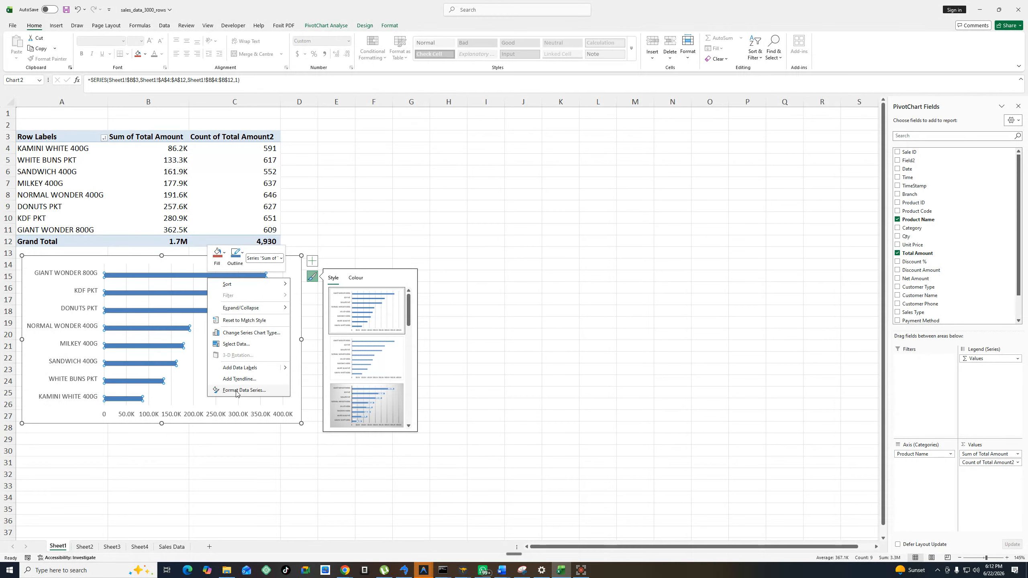
left_click(237, 391)
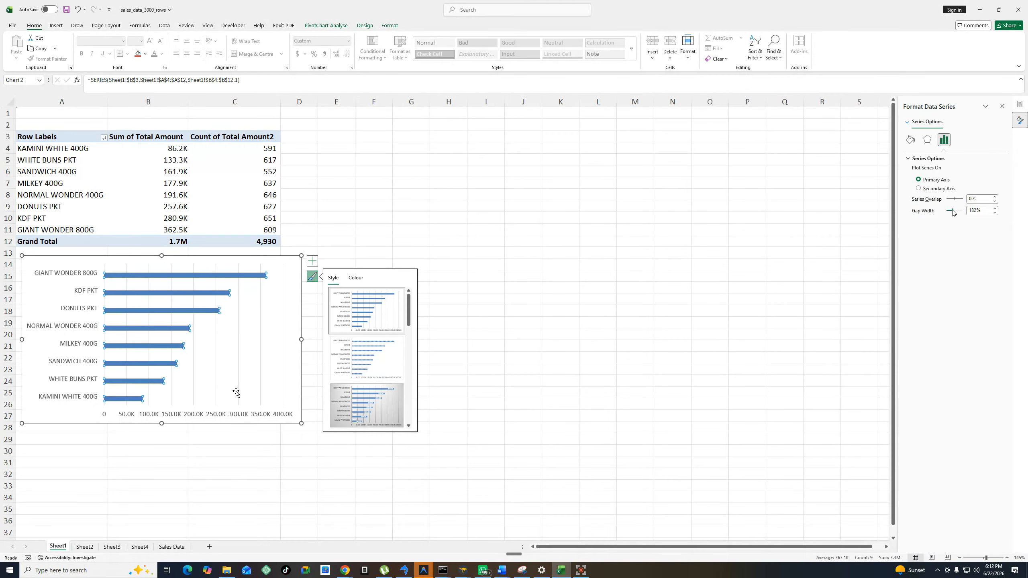
left_click_drag(953, 212, 949, 211)
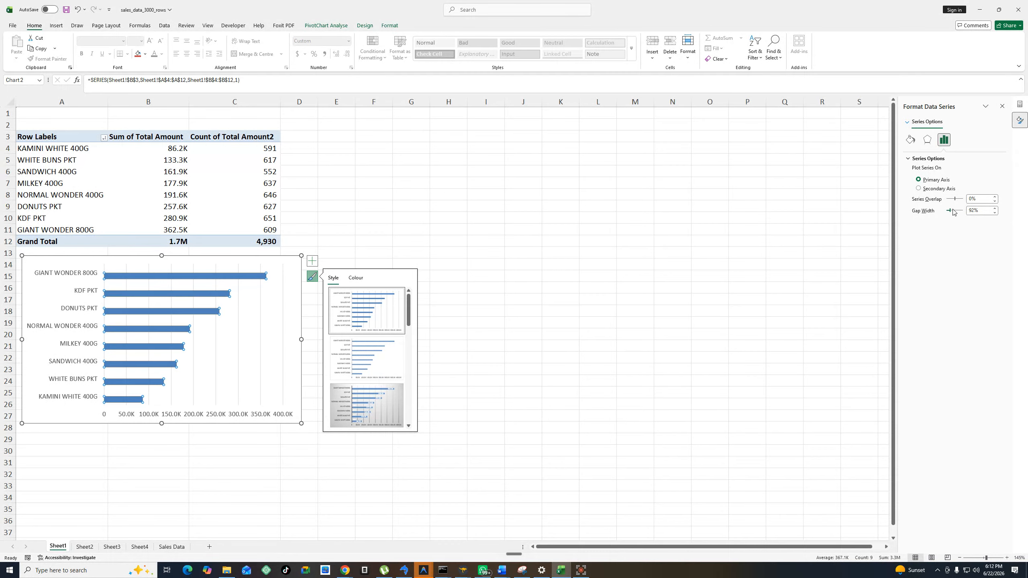
left_click_drag(949, 213, 948, 210)
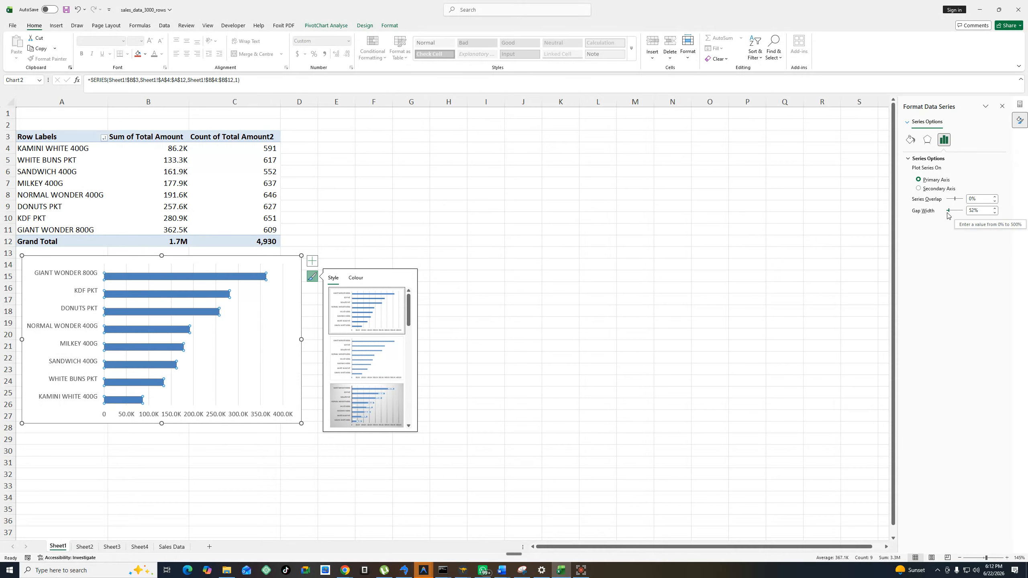
left_click_drag(949, 211, 948, 211)
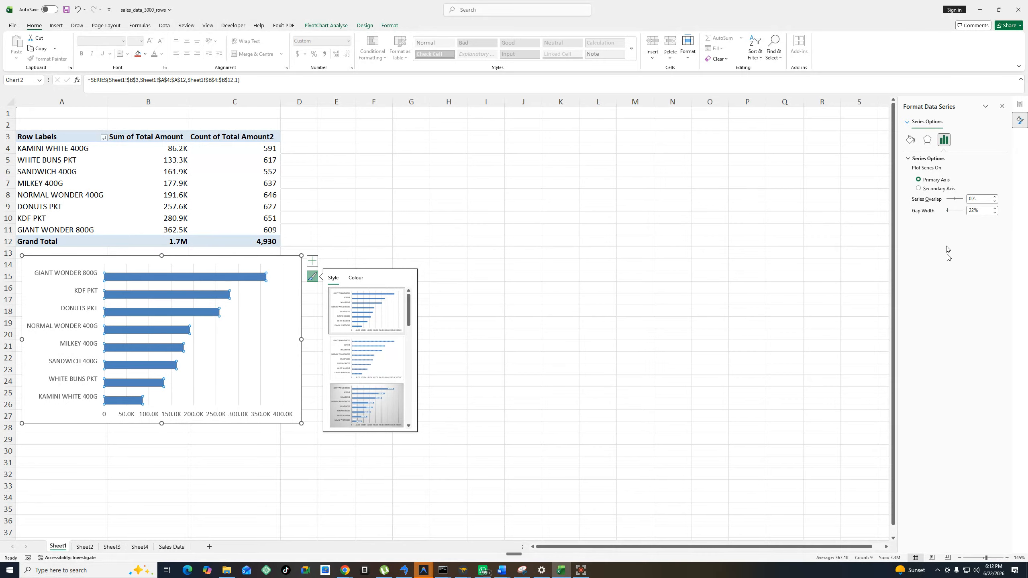
left_click(222, 464)
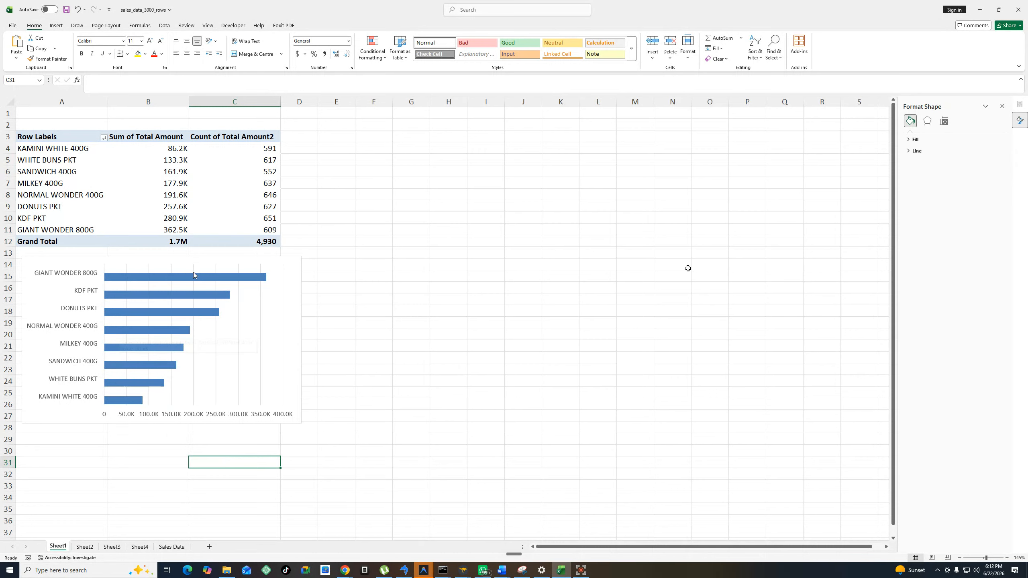
Set the bar series' gap width to 0% and its series overlap to 72%.
left_click(158, 320)
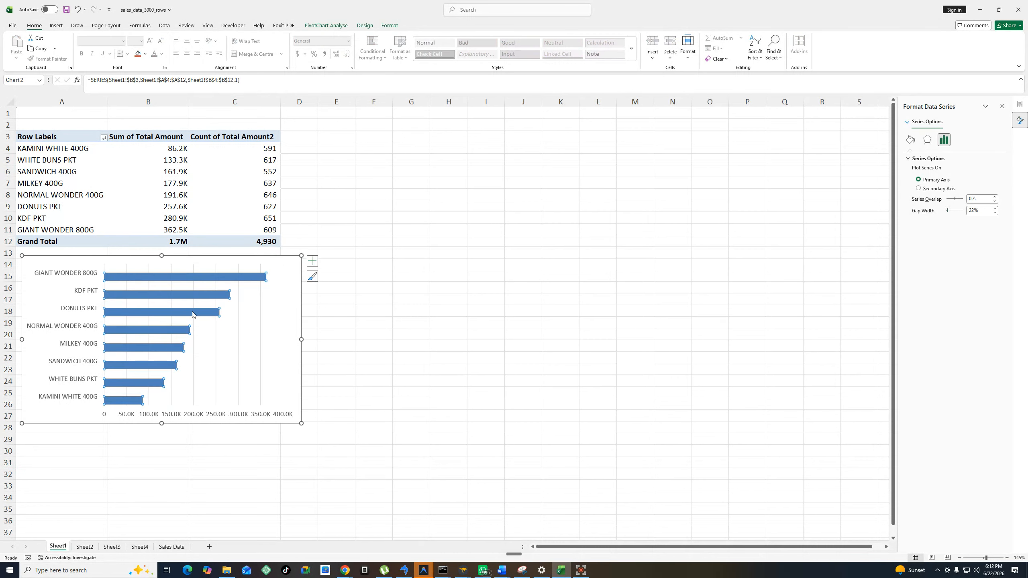
left_click_drag(944, 212, 942, 212)
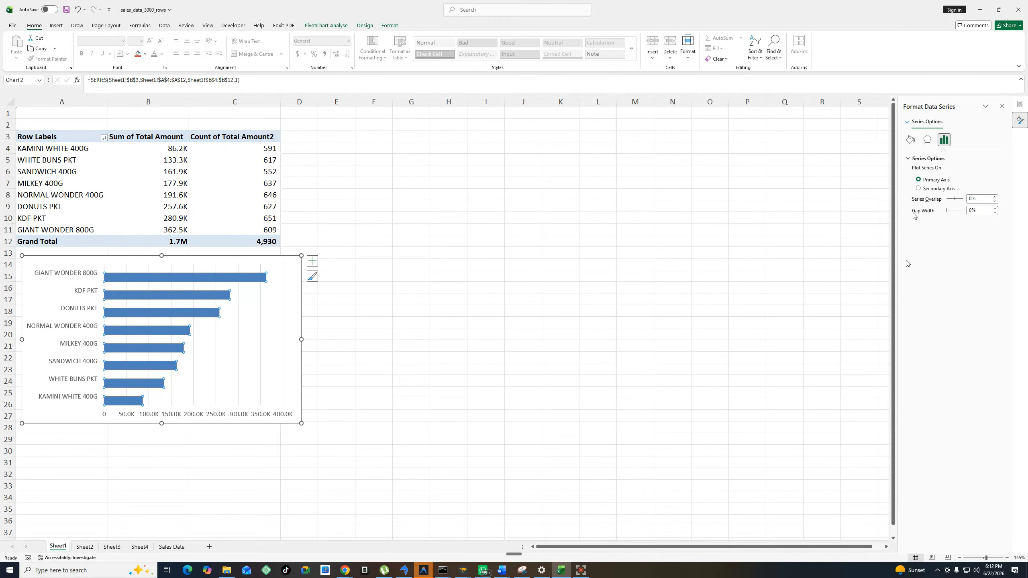
mouse_move(955, 199)
left_mouse_down()
mouse_move(944, 200)
mouse_move(972, 202)
mouse_move(959, 202)
left_mouse_up()
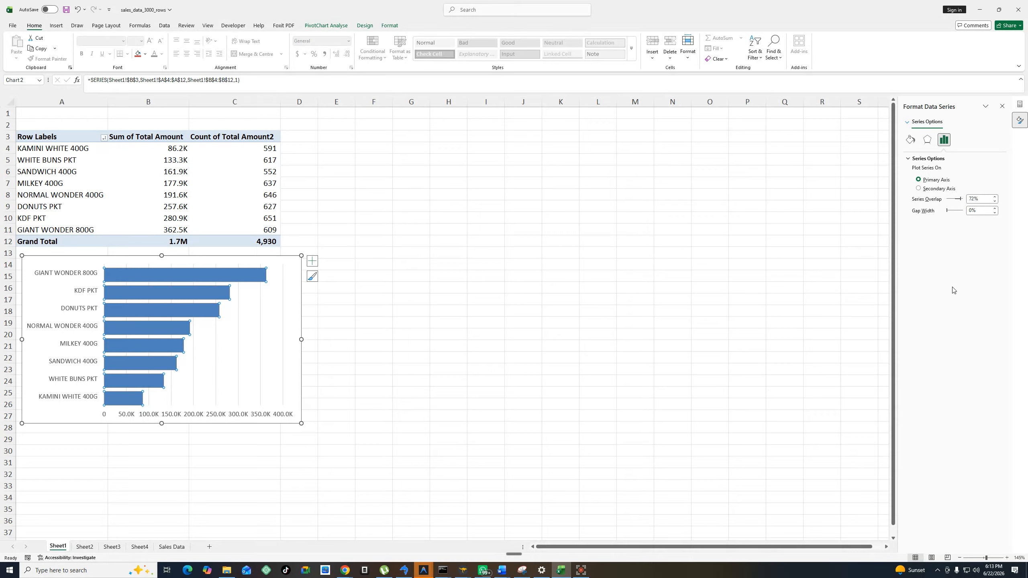
left_click(441, 323)
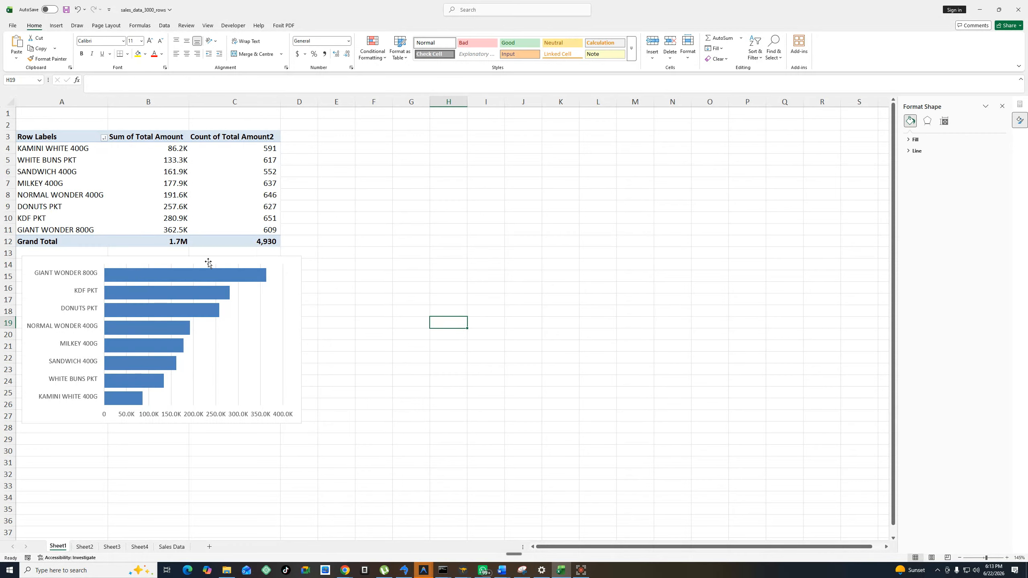
Move the bar chart beside the pivot table, starting at column D and row 3, and deselect it.
left_click_drag(218, 257, 480, 132)
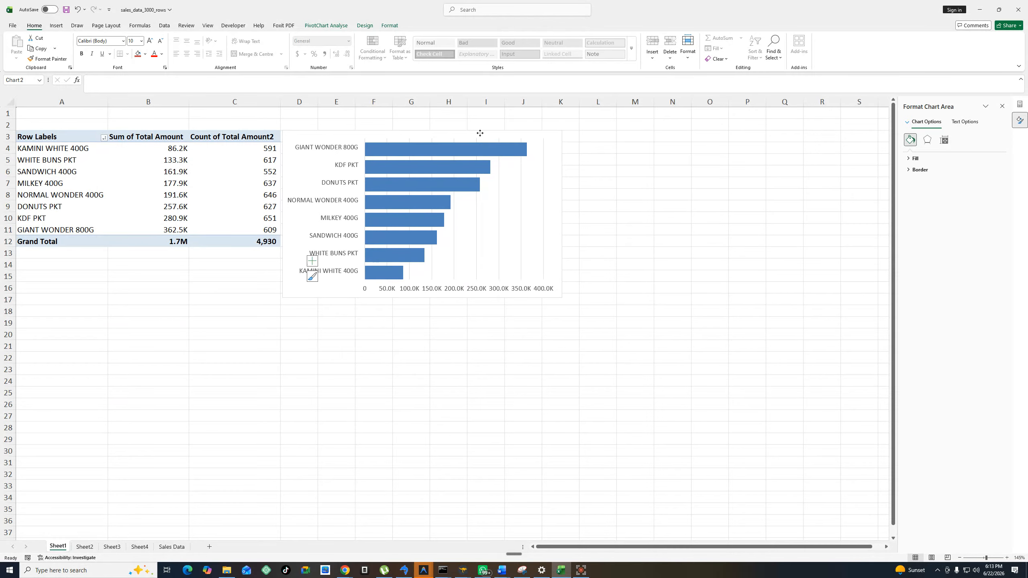
left_click(477, 347)
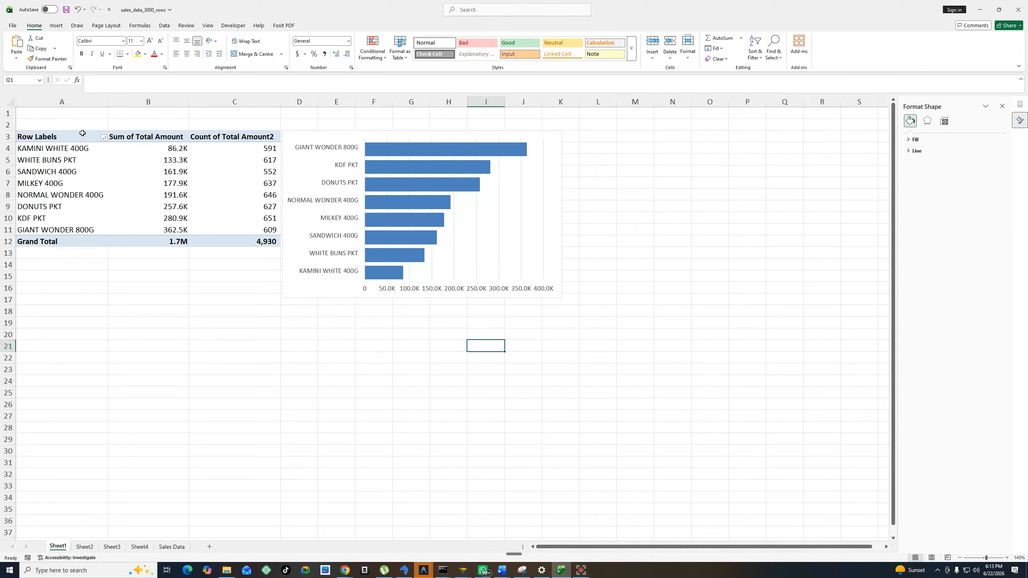
mouse_move(119, 177)
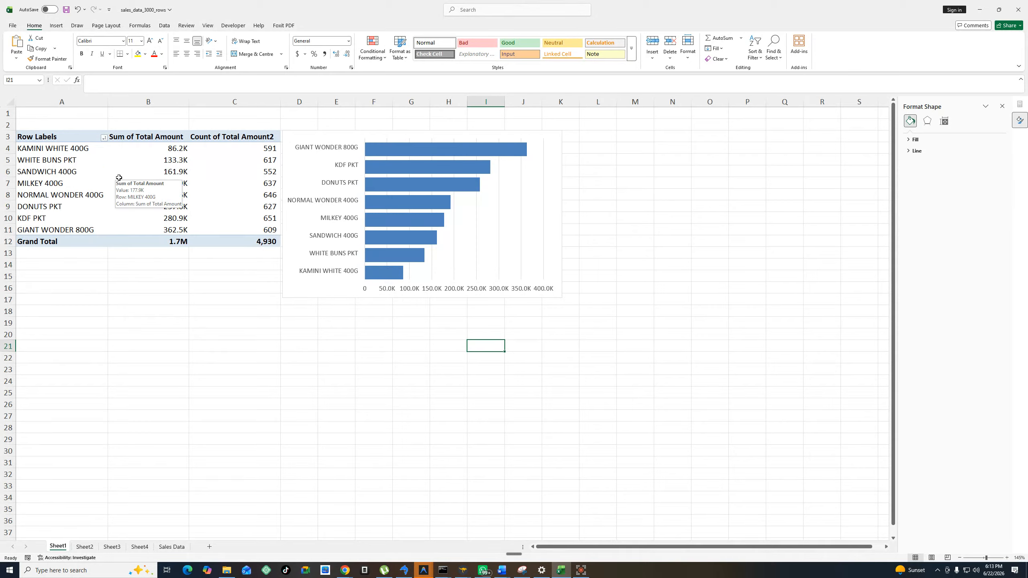
Nudge the horizontal bar chart slightly farther from the pivot table, keeping its upper edge near row 3.
left_click(172, 243)
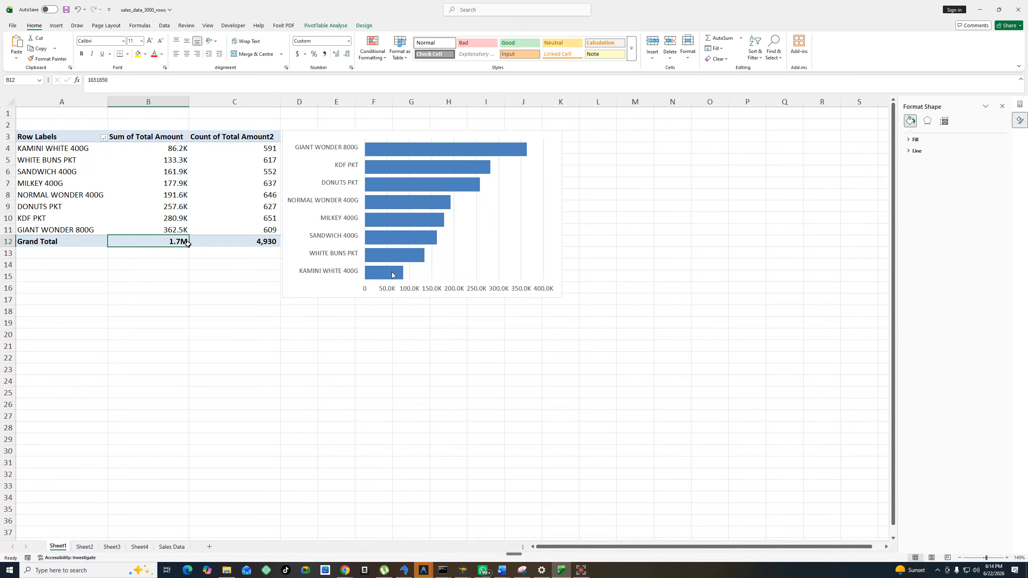
mouse_move(401, 277)
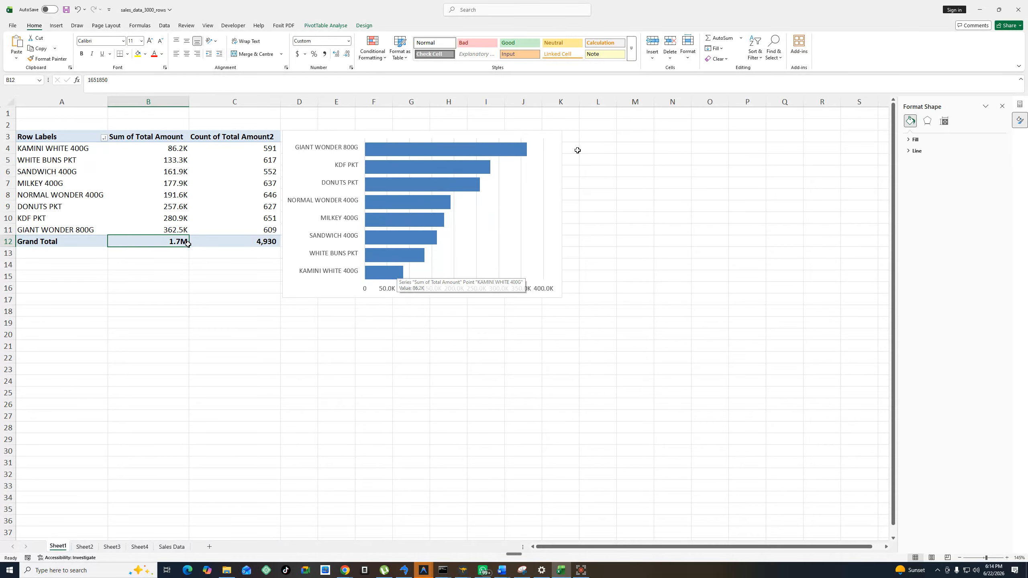
mouse_move(507, 130)
left_mouse_down()
mouse_move(528, 127)
mouse_move(509, 131)
left_mouse_up()
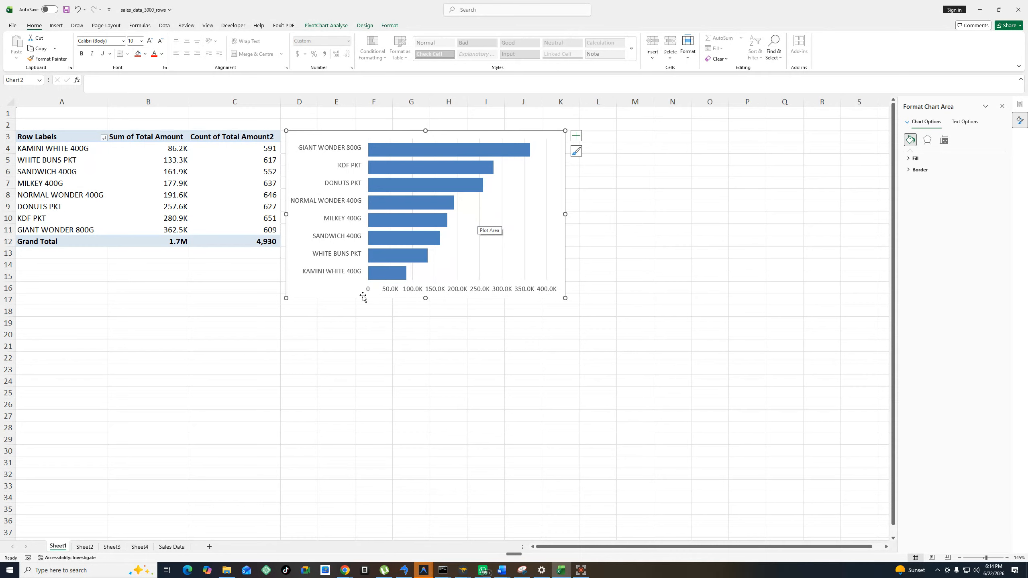
On Sheet2, format the pivot values in B5:H13 with the custom code [>=1000000]#,##0.0,,"M";[>=1000]#,##0.0,"K";0.
left_click(79, 547)
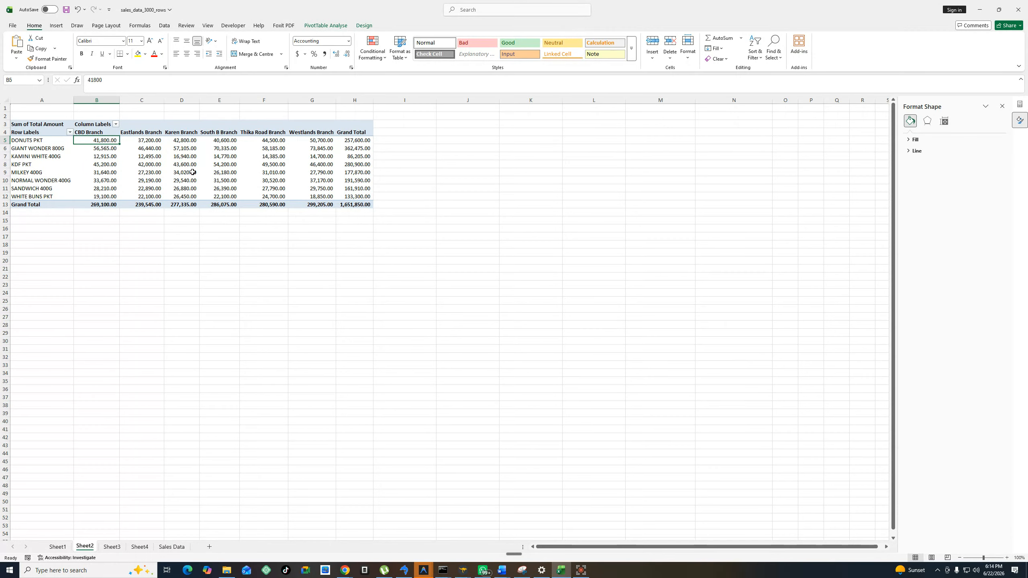
mouse_move(146, 181)
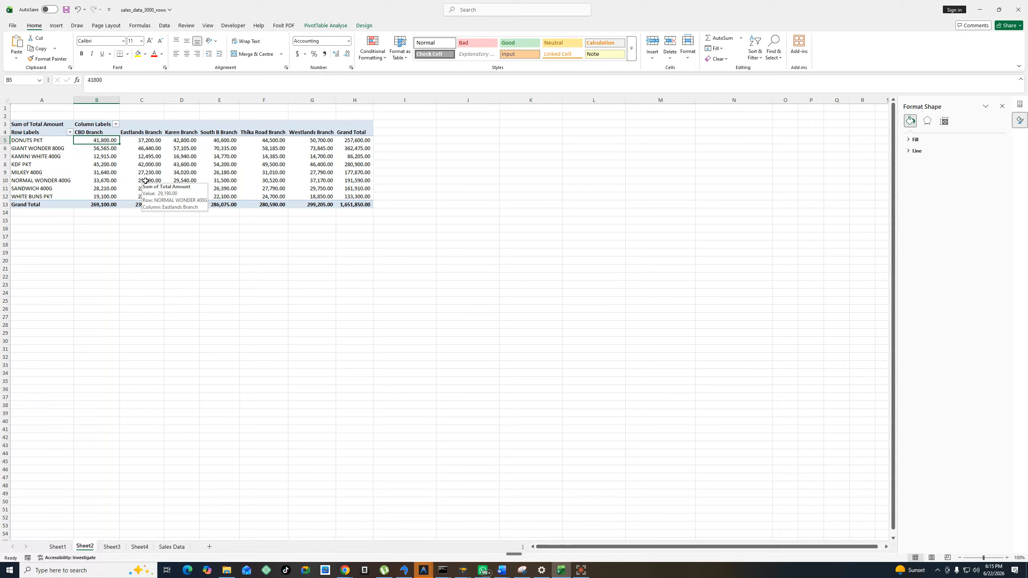
left_click(173, 183)
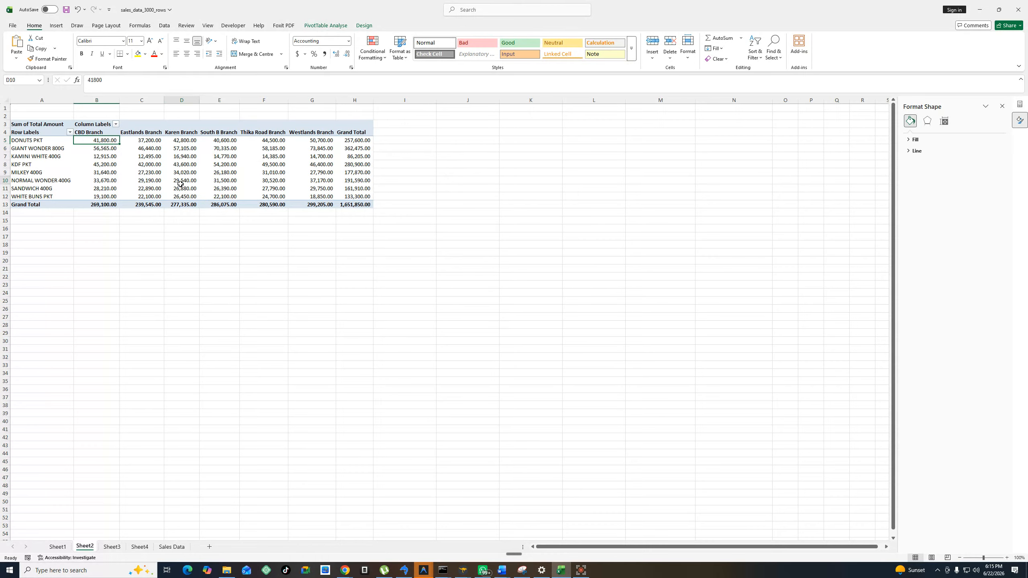
left_click(88, 143)
left_click_drag(88, 142, 351, 202)
right_click(309, 167)
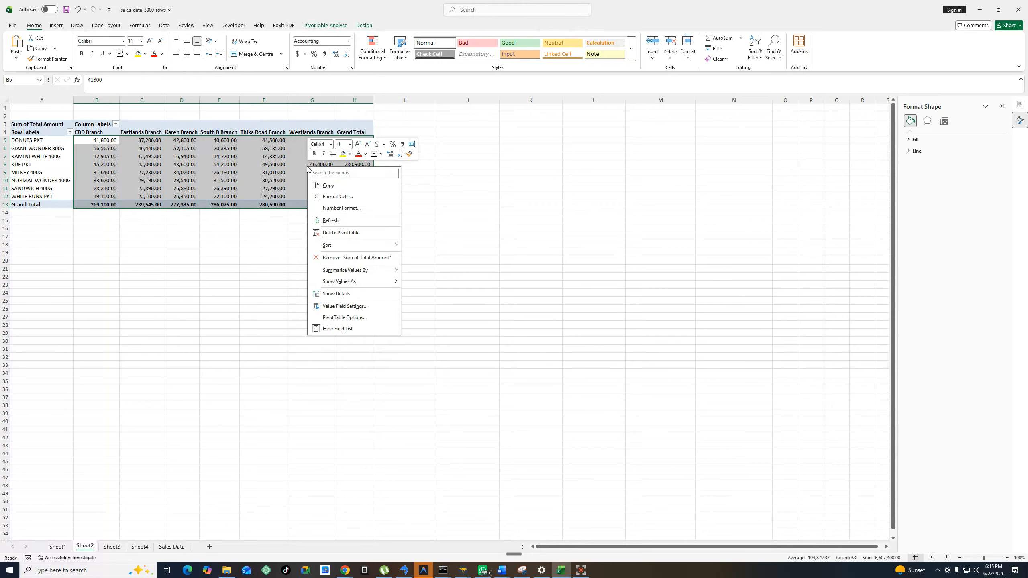
left_click(340, 208)
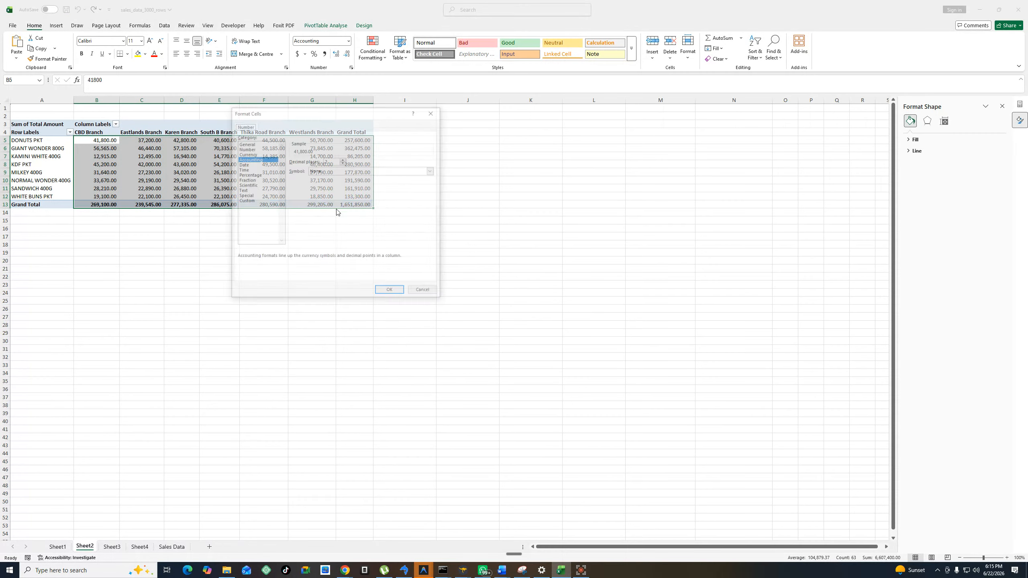
left_click(245, 201)
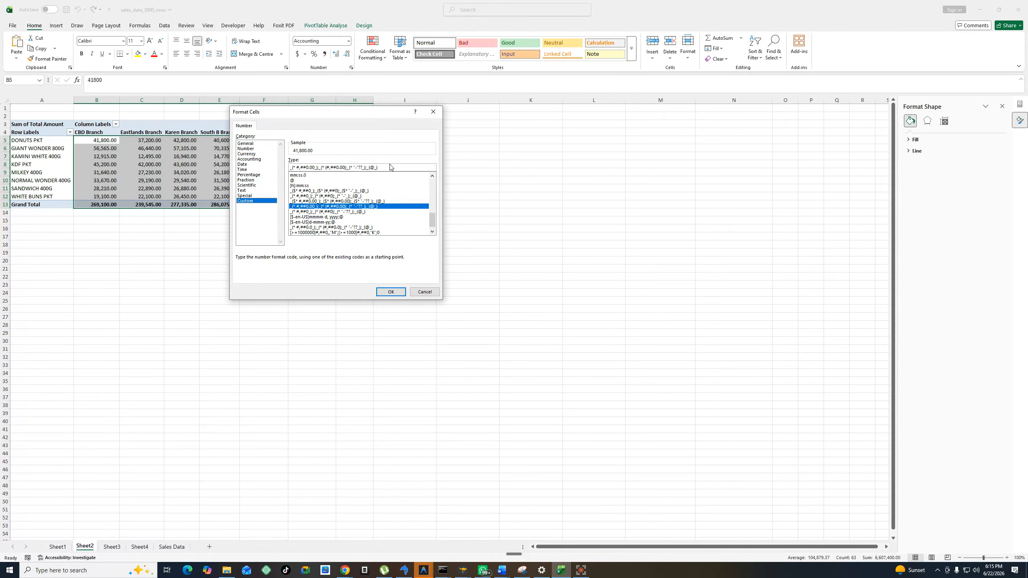
left_click_drag(390, 168, 288, 168)
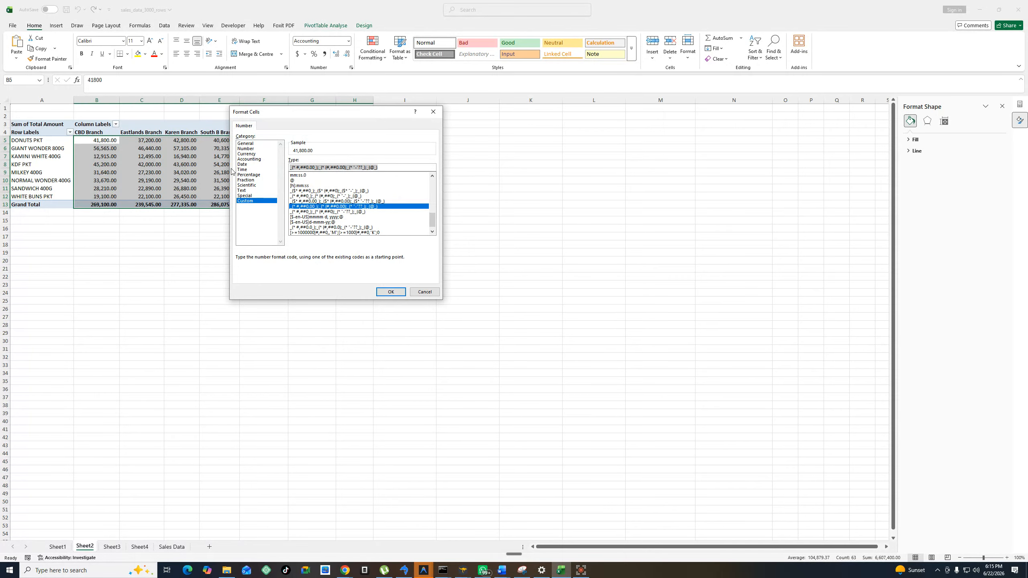
type("[>=1000000]#,##0,,\"M\";[>=1000]#,##0,\"K\";0")
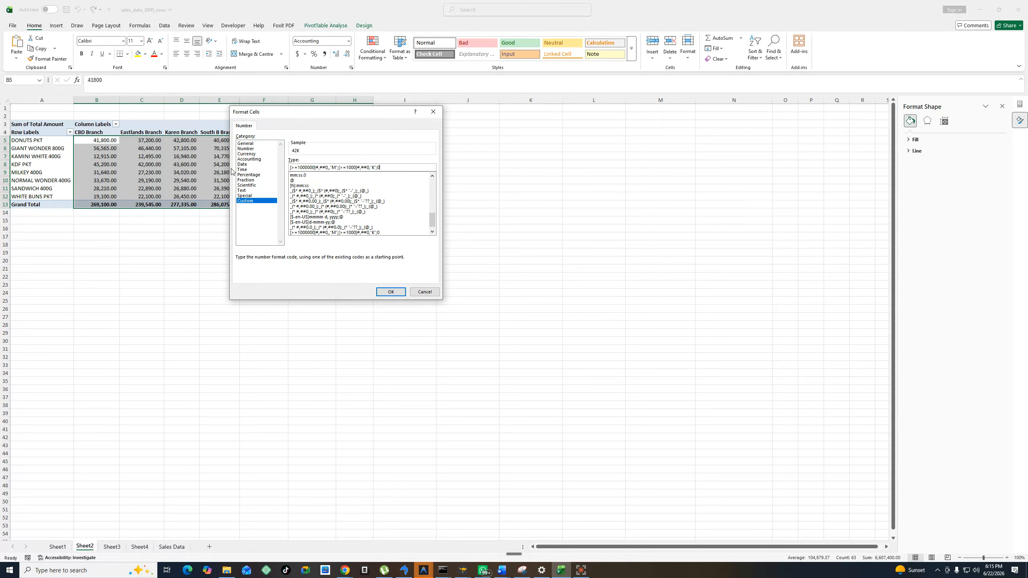
left_click(370, 166)
type(".0")
type(",##0.0")
left_click(383, 290)
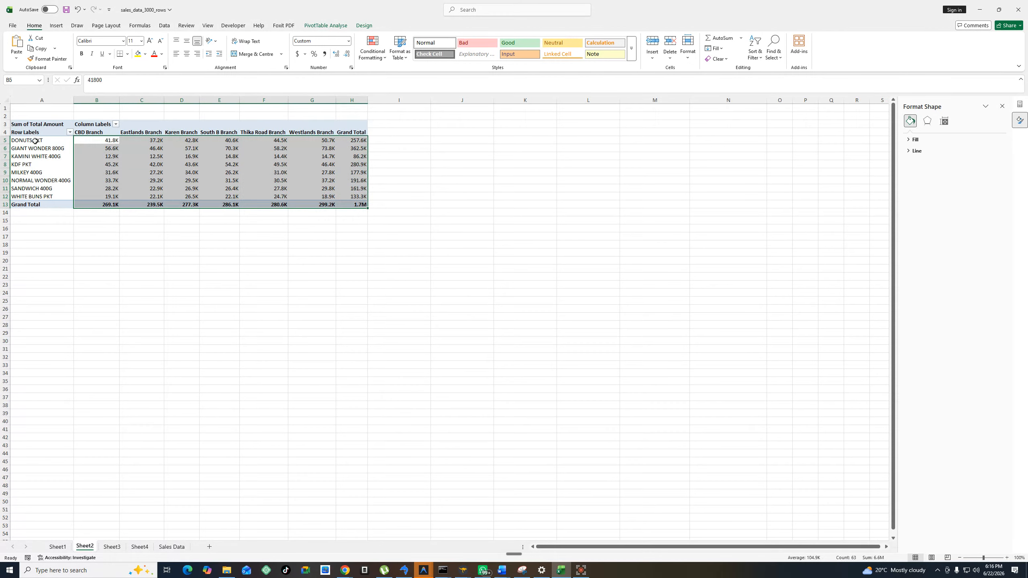
Insert a 2D clustered column PivotChart from the product-by-branch pivot table on Sheet2.
left_click_drag(36, 134, 359, 195)
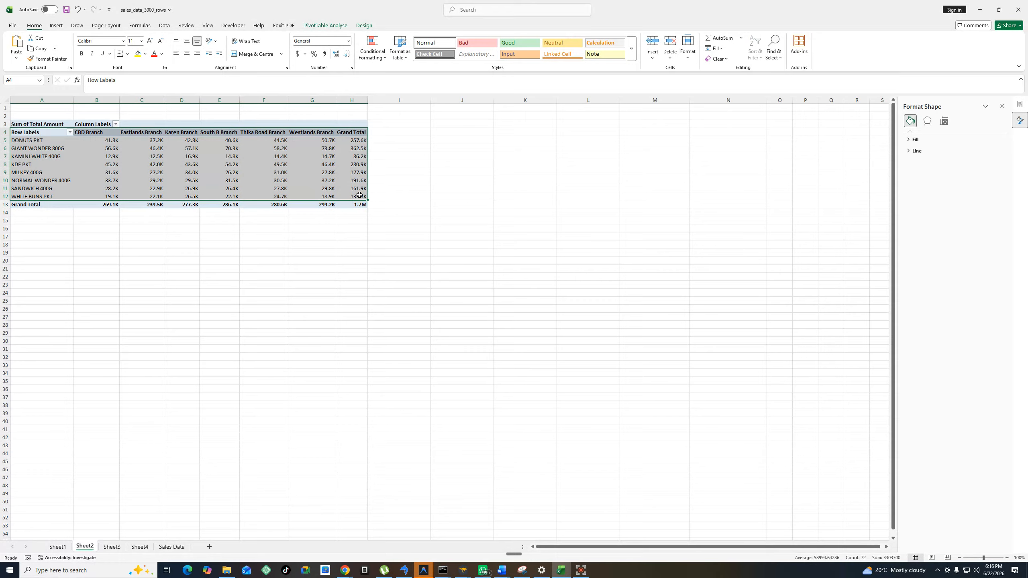
mouse_move(359, 195)
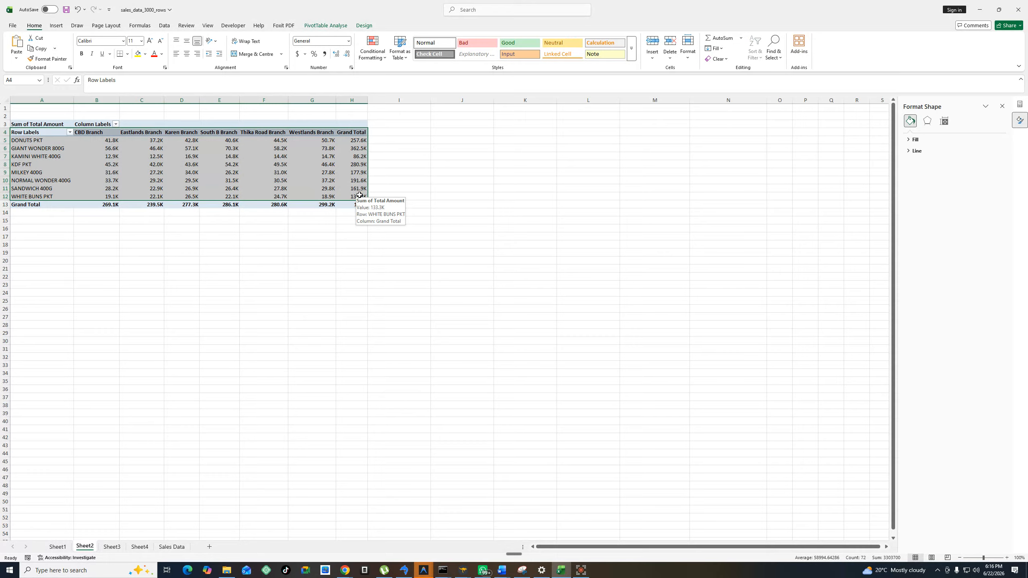
left_click(56, 143)
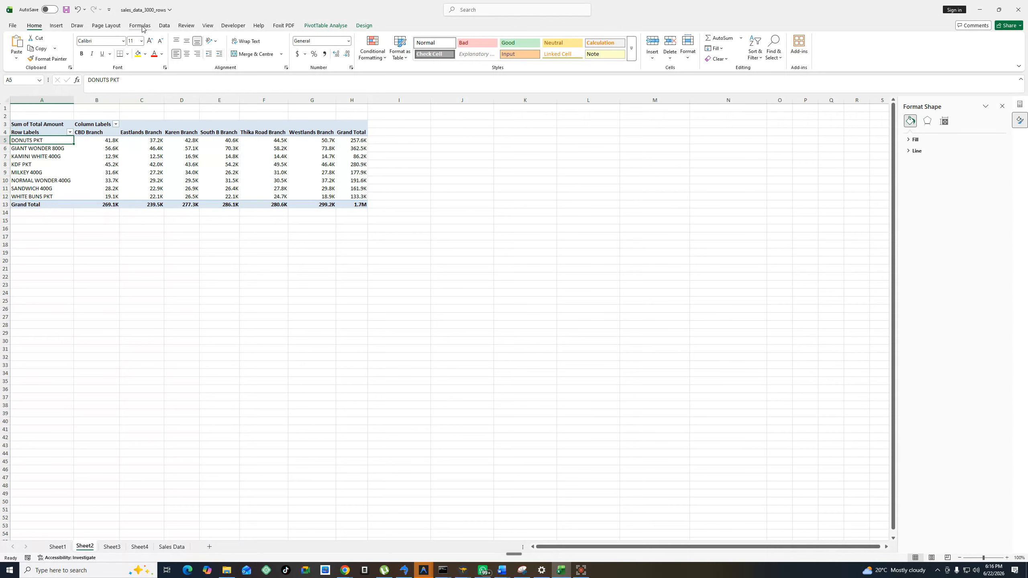
left_click(56, 26)
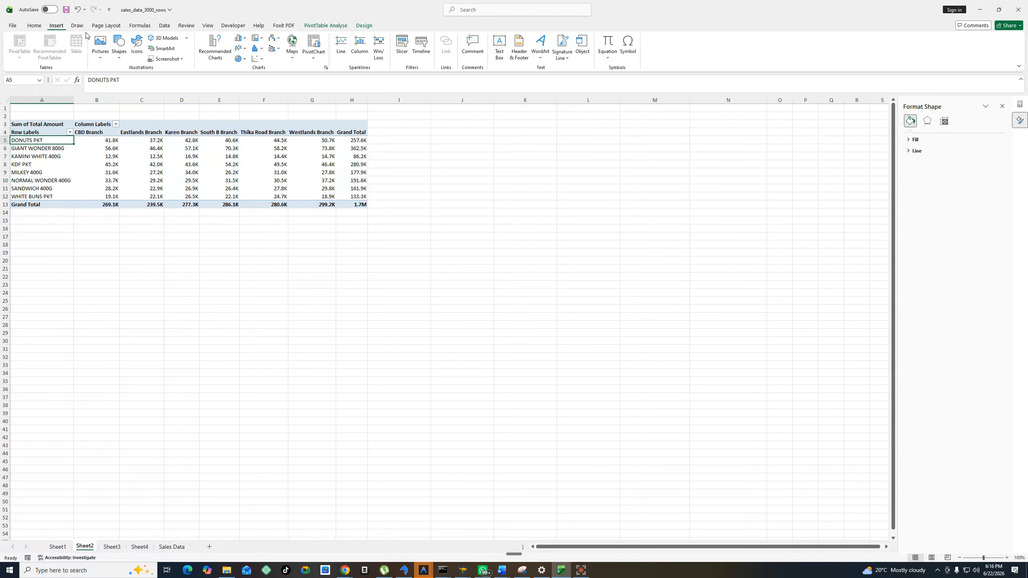
left_click(262, 49)
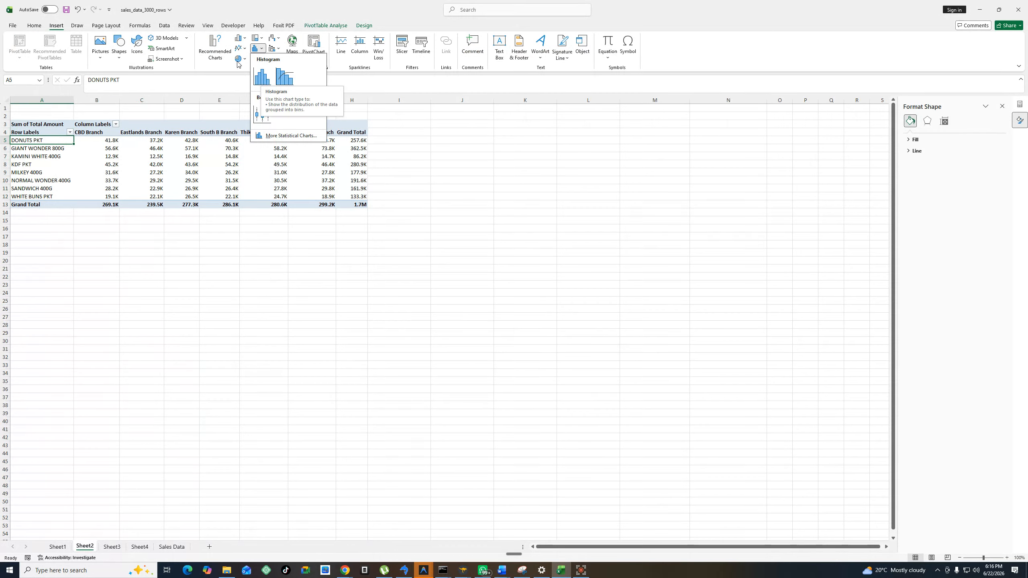
left_click(241, 38)
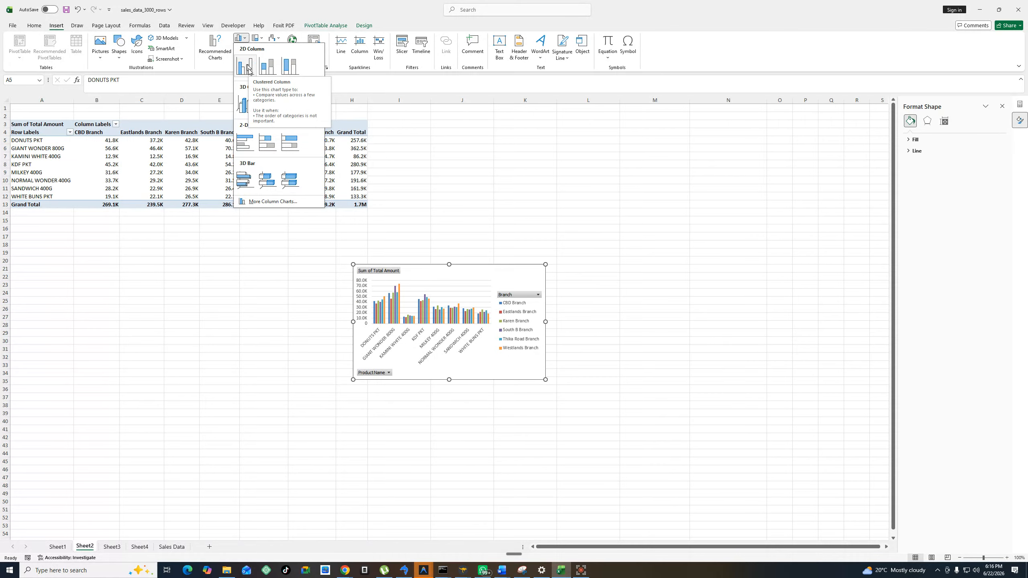
left_click(247, 67)
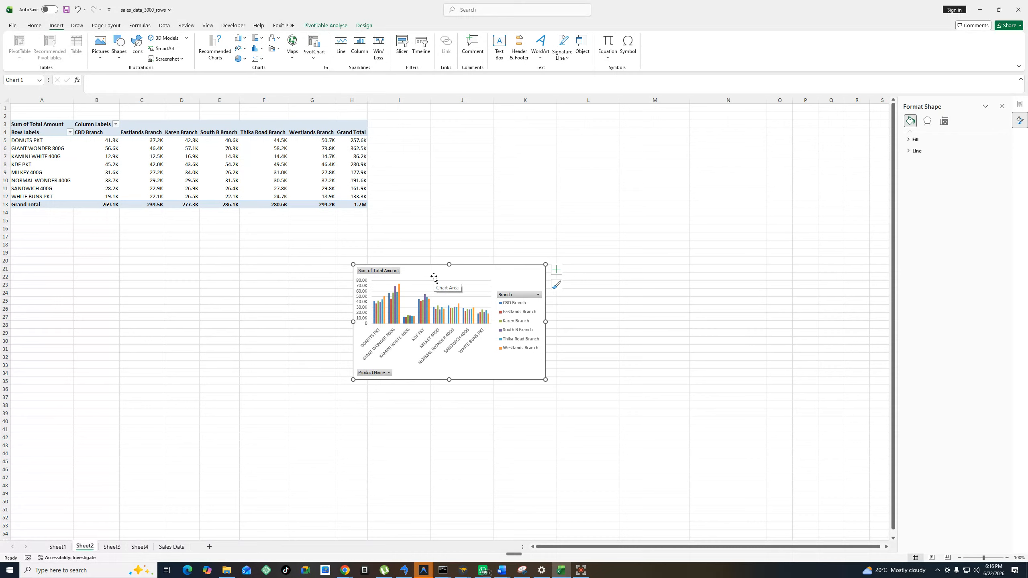
Hide the Sum of Total Amount value field button and the ProductName axis field button on the column chart.
right_click(386, 273)
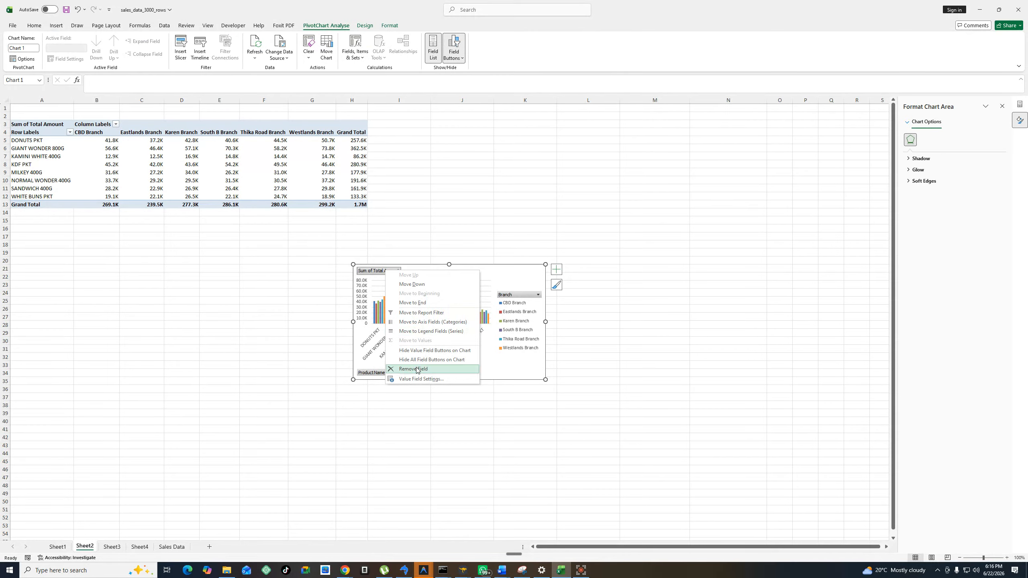
left_click(428, 351)
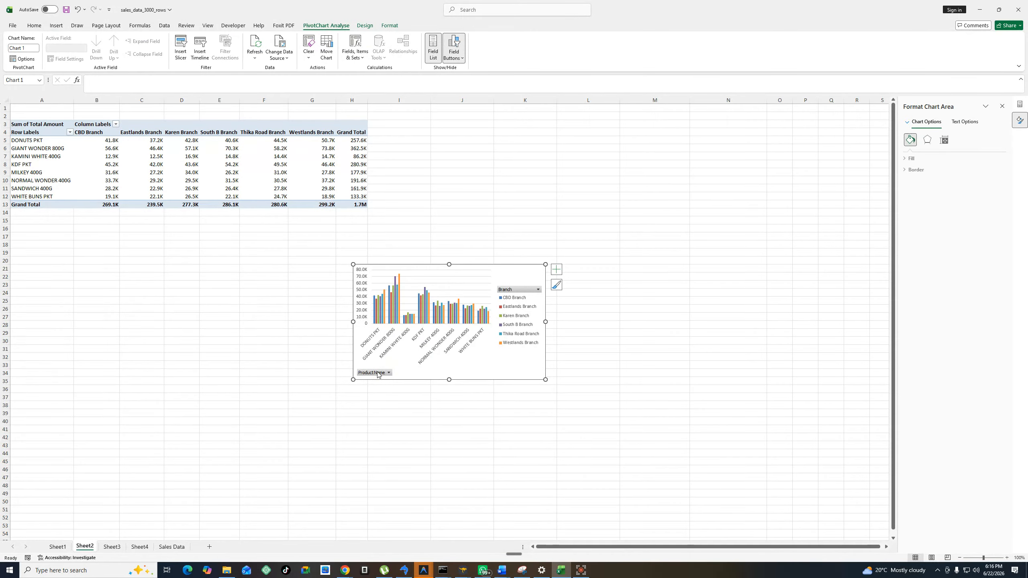
right_click(377, 374)
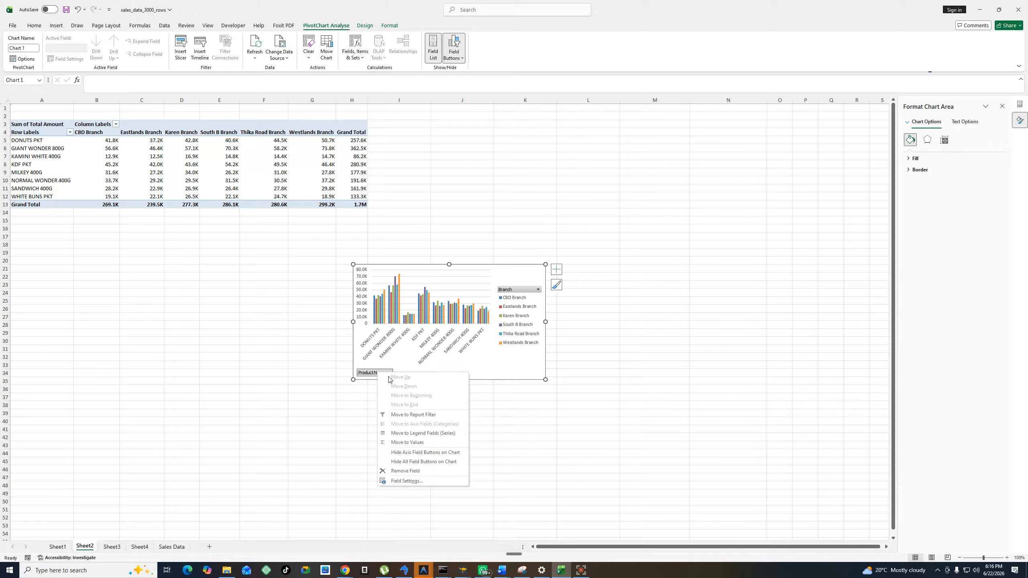
left_click(418, 454)
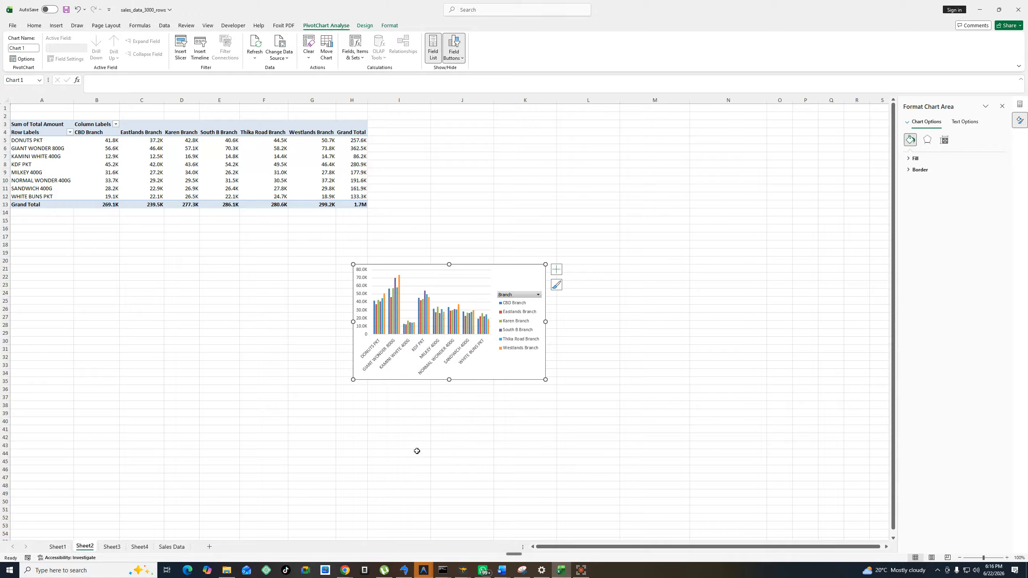
Open the column chart's legend formatting and set the legend position to Bottom.
right_click(521, 296)
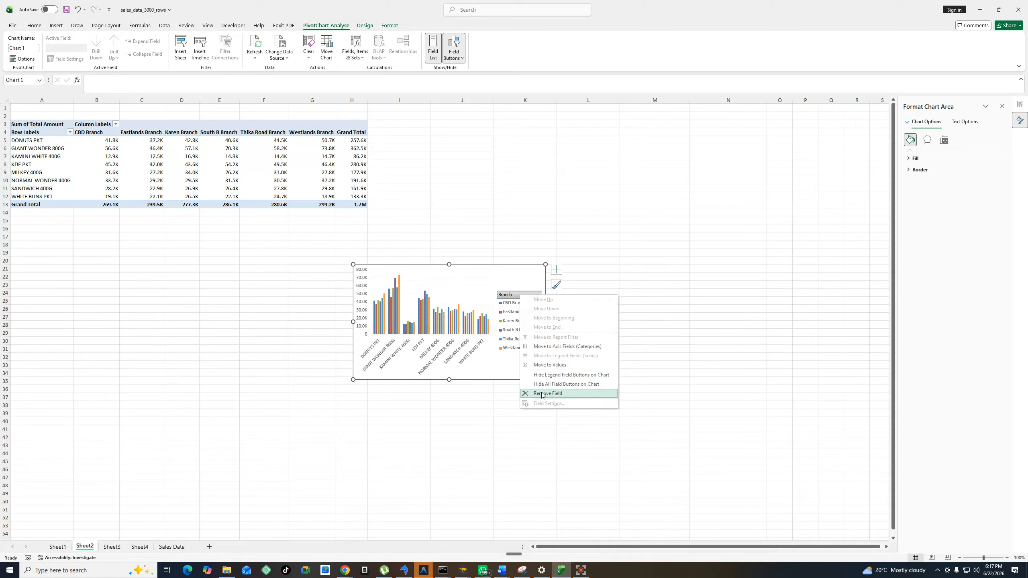
left_click(511, 297)
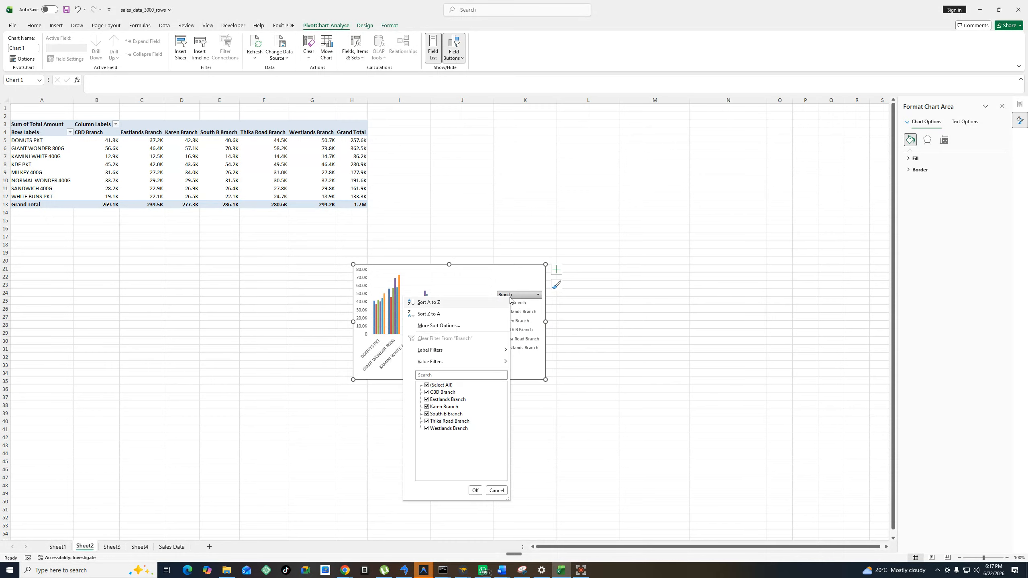
right_click(522, 304)
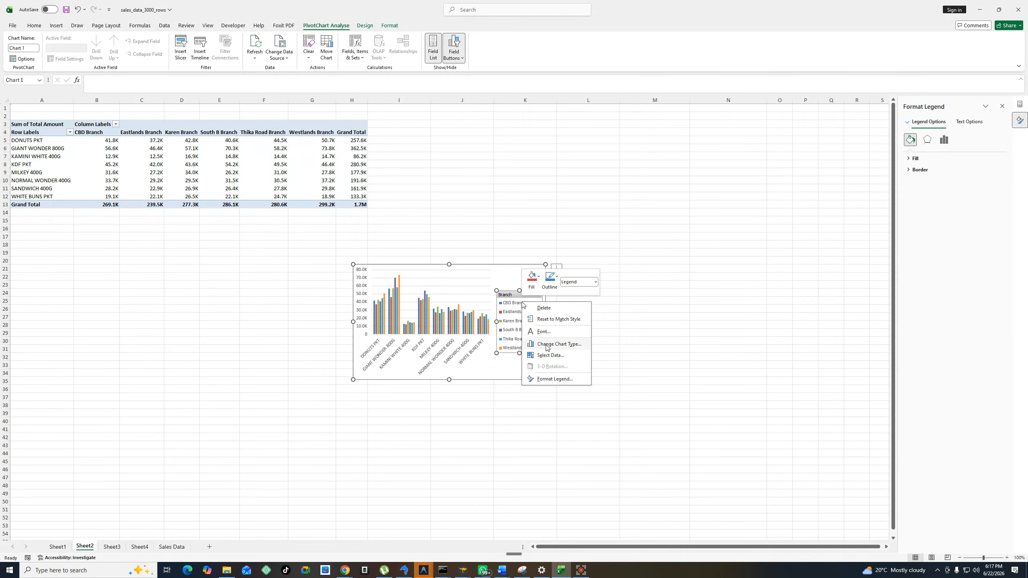
left_click(546, 379)
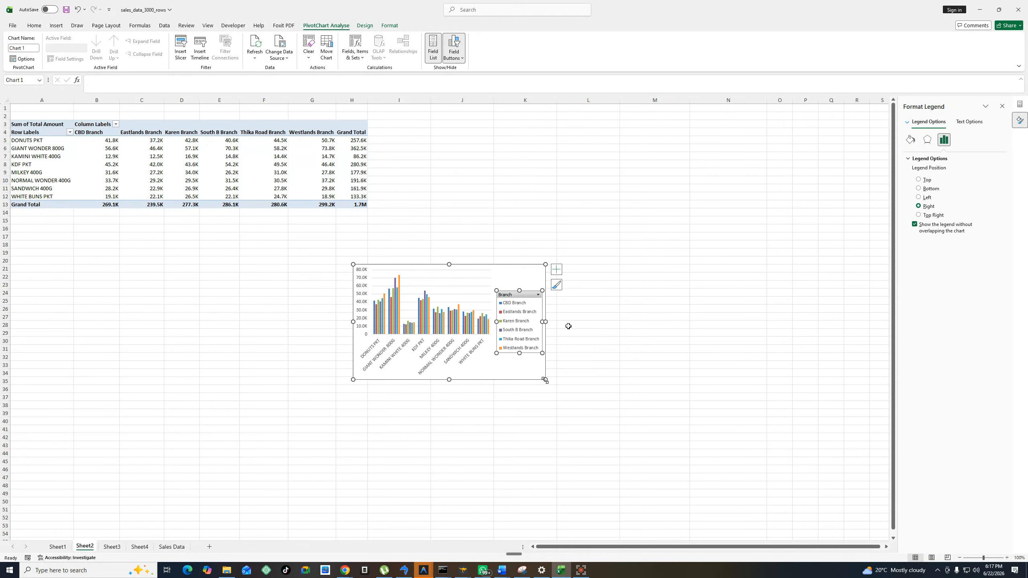
left_click(918, 188)
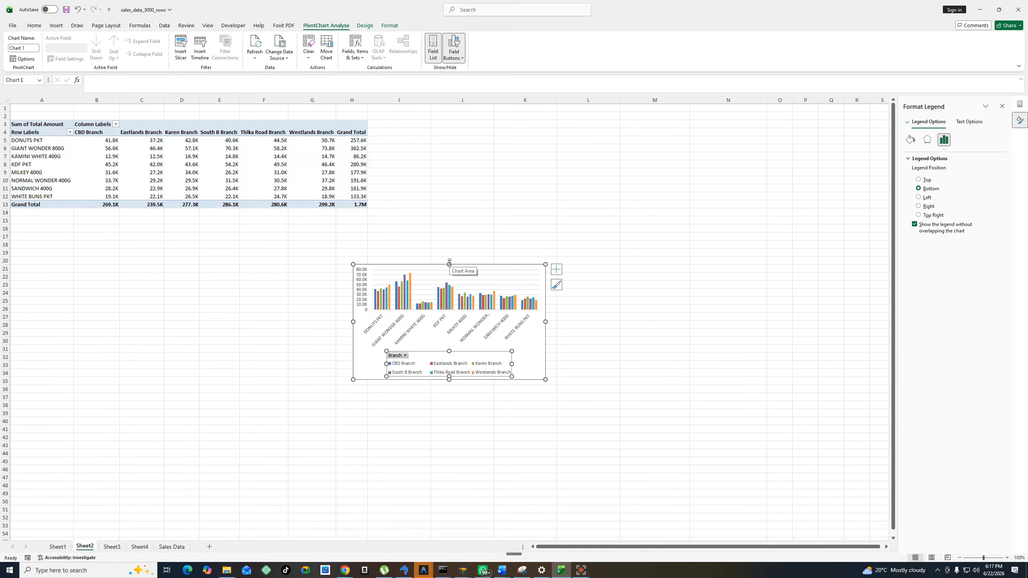
Enlarge the column chart below the pivot table to span columns A to K and about rows 15 to 34.
left_click_drag(449, 264, 452, 232)
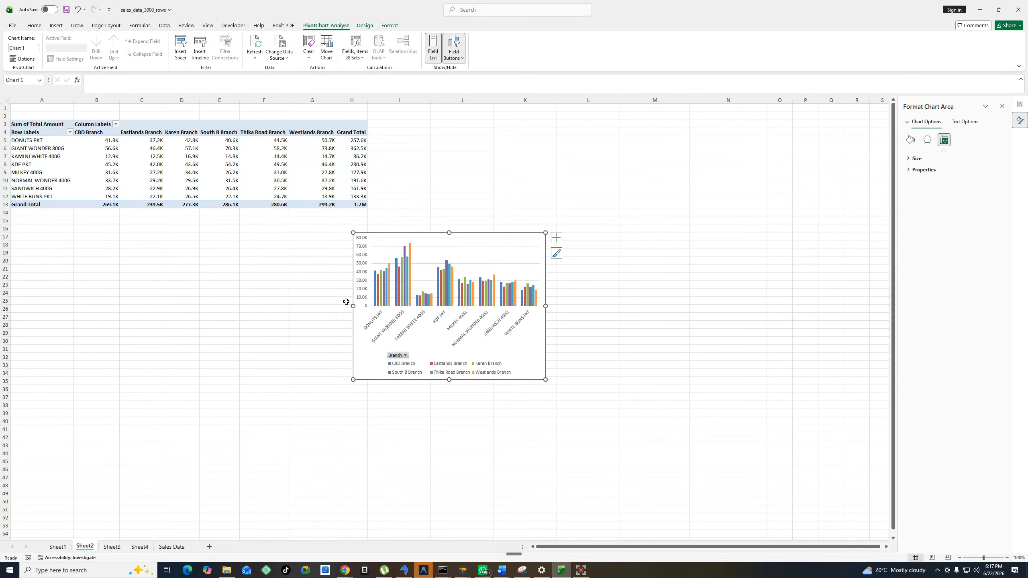
left_click_drag(350, 307, 9, 300)
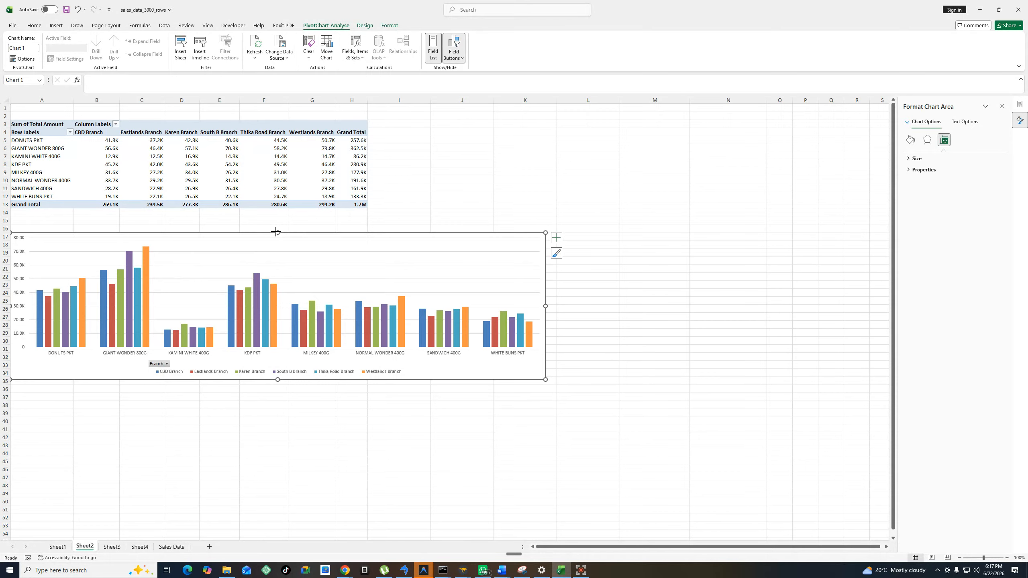
left_click_drag(277, 232, 275, 223)
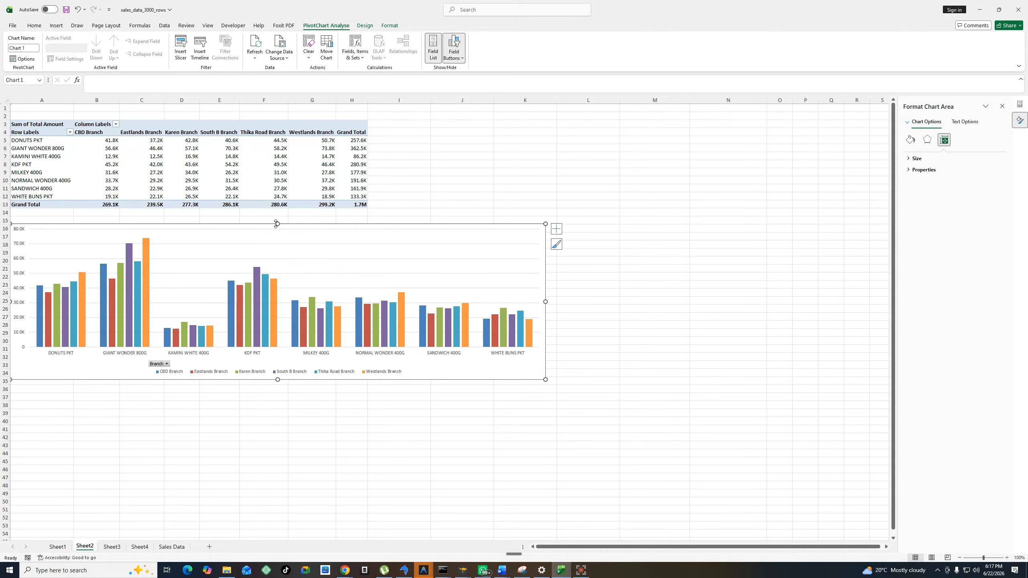
left_click(629, 195)
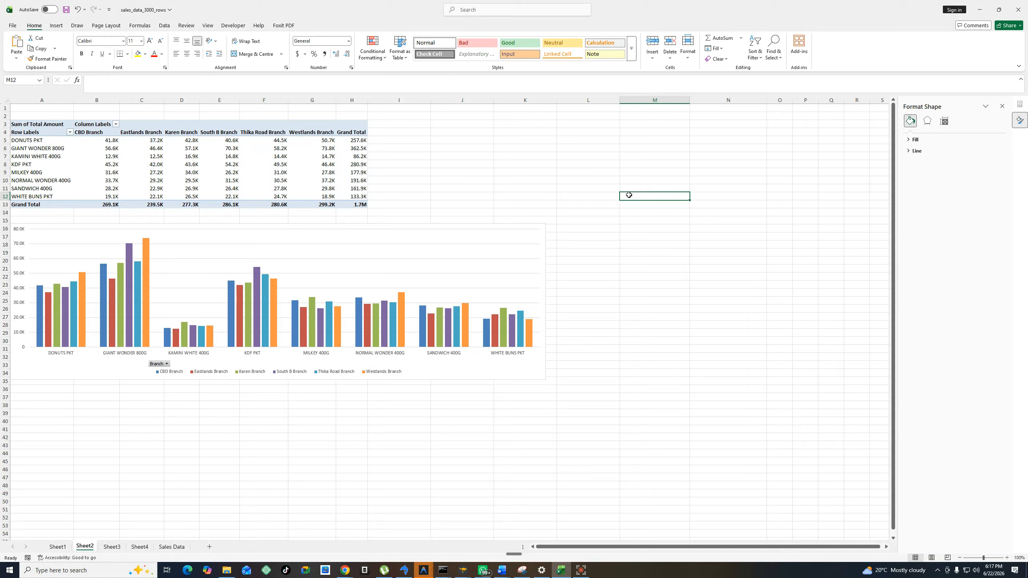
Hide the Branch legend field button on the column chart and deselect the chart.
right_click(160, 365)
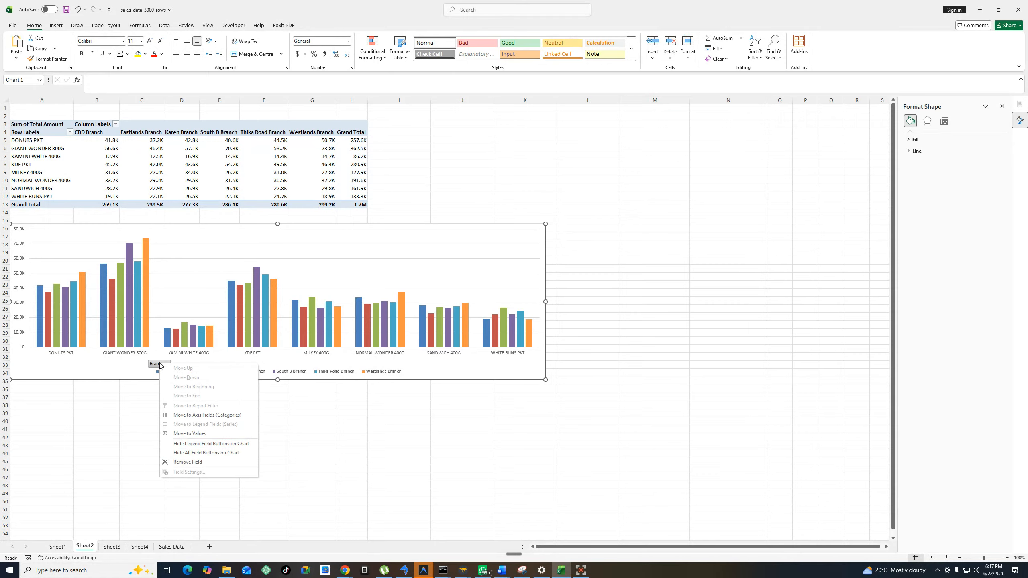
left_click(205, 444)
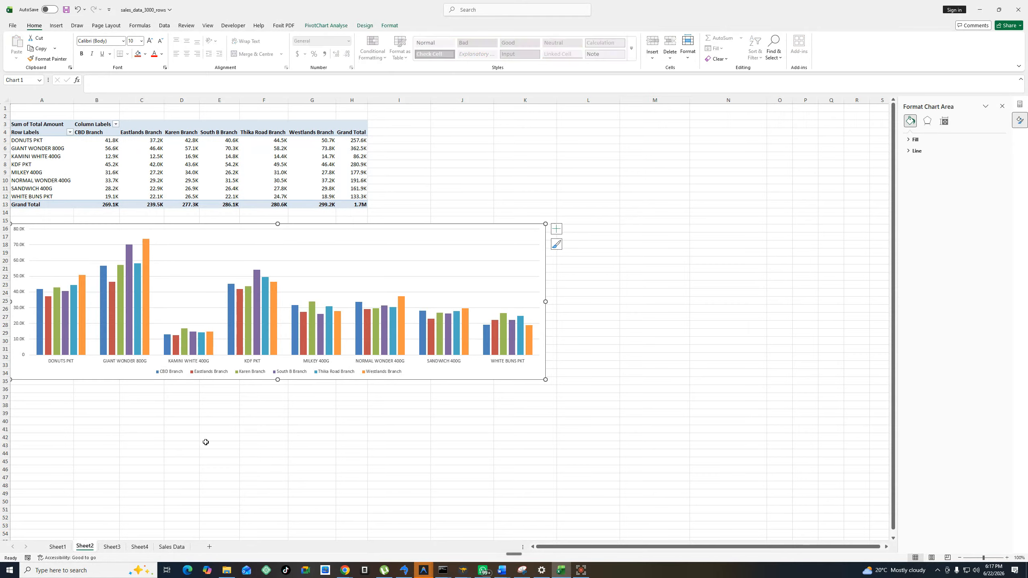
left_click(385, 438)
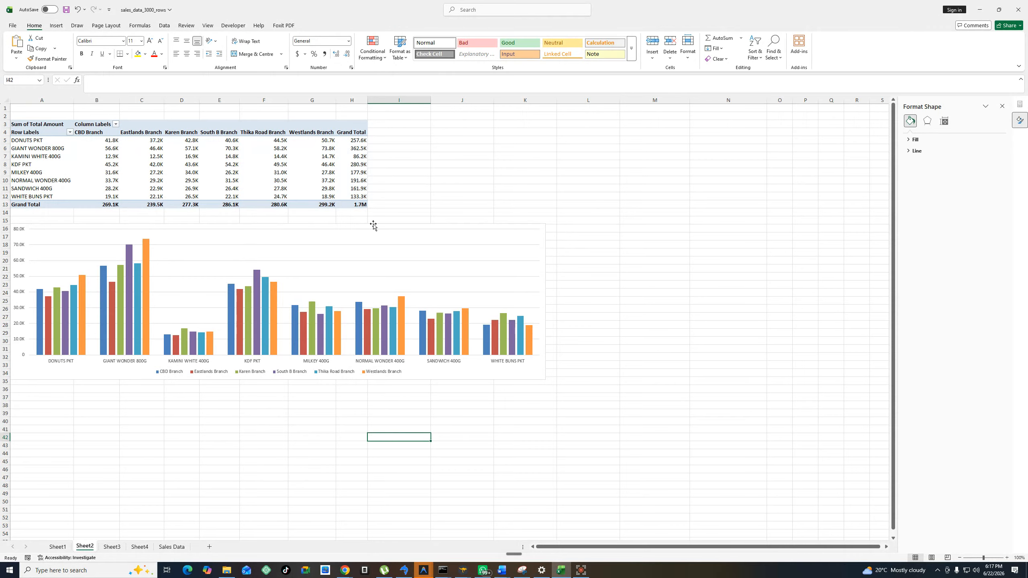
Shift the Sheet2 column chart slightly and enlarge it to span columns A to M and about rows 15 to 38.
left_click(347, 229)
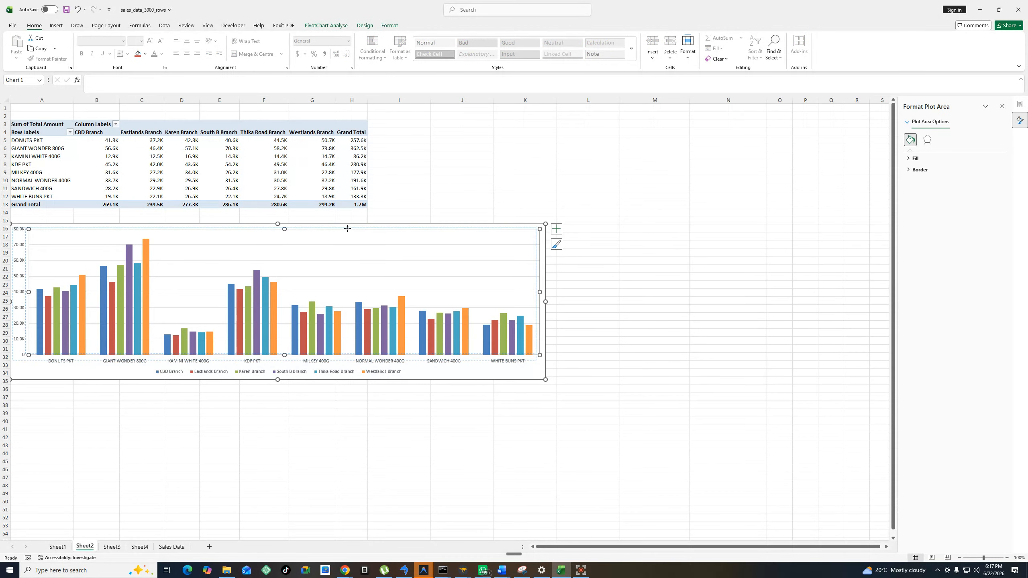
left_click_drag(347, 229, 345, 228)
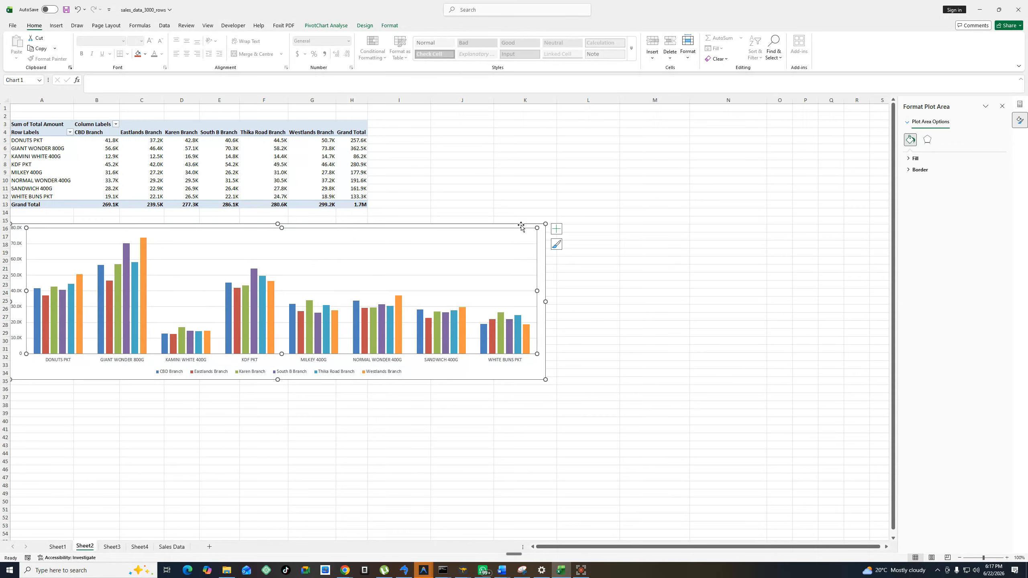
left_click_drag(521, 225, 529, 226)
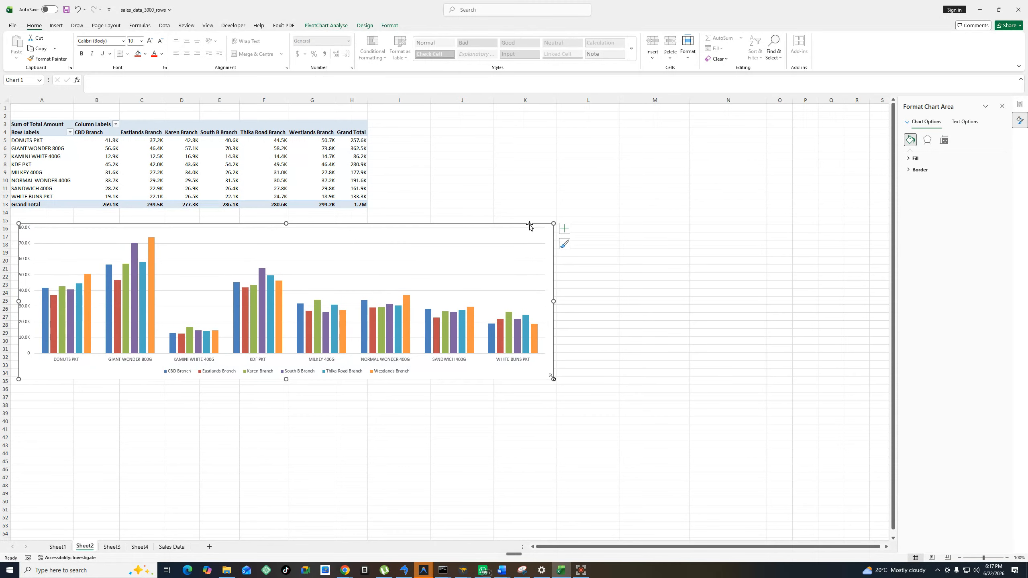
left_click_drag(554, 379, 689, 409)
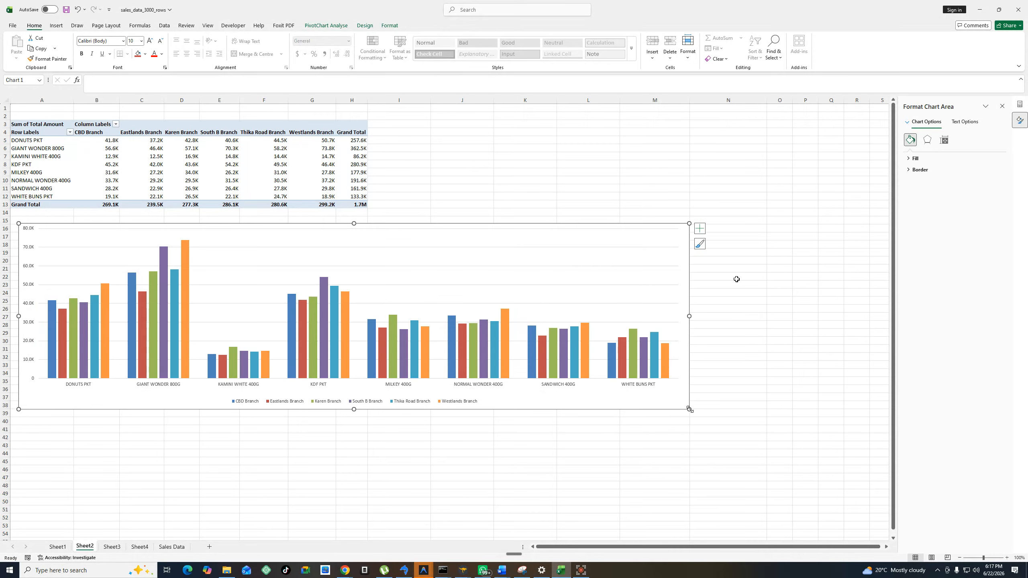
left_click(723, 214)
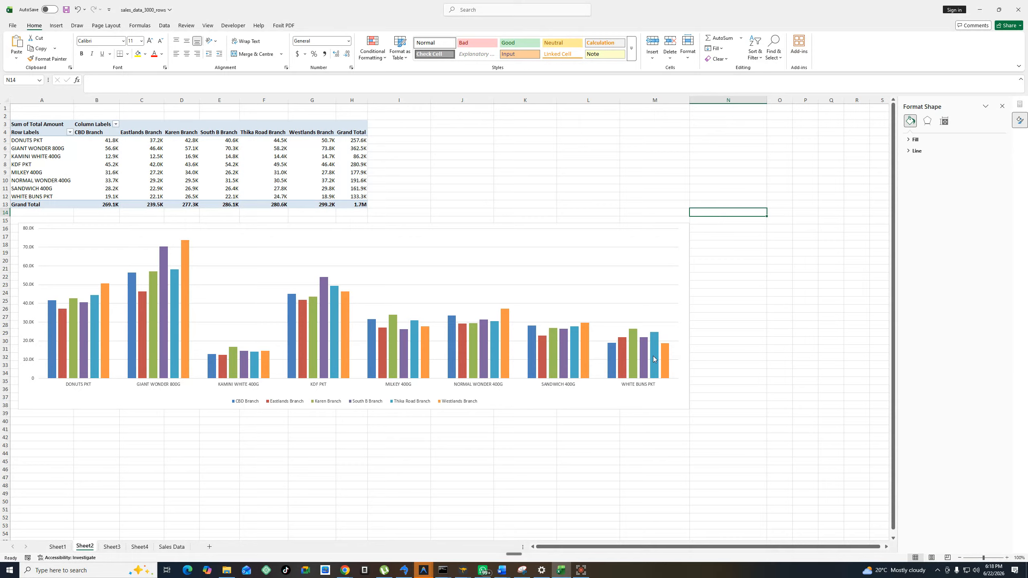
mouse_move(653, 359)
Bring up the Sheet2 pivot table's field list and swap the fields so Branch is in Rows and Product Name in Columns.
left_click(235, 154)
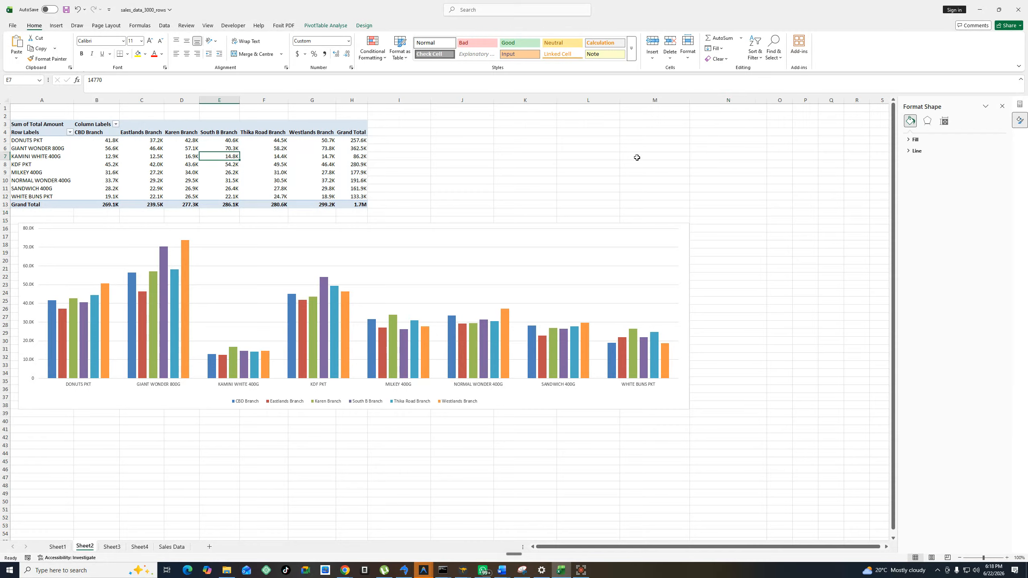
left_click(41, 138)
left_click(43, 140)
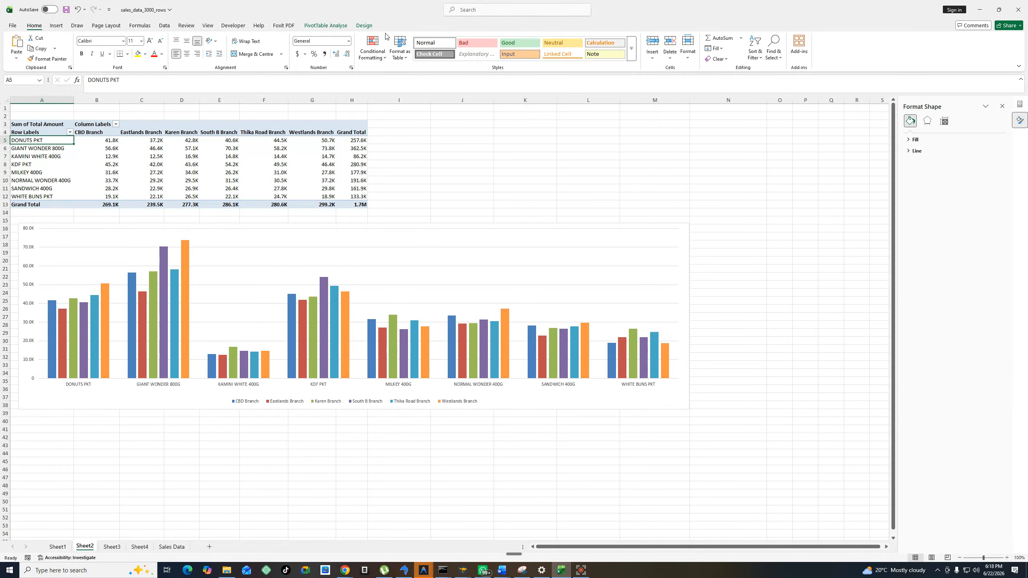
left_click(325, 27)
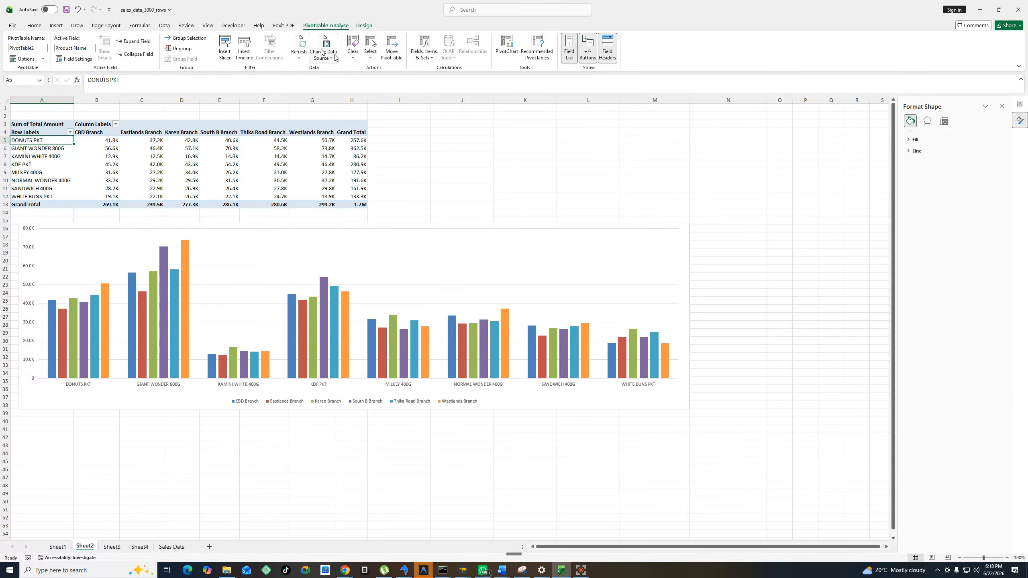
left_click(85, 133)
left_click(56, 151)
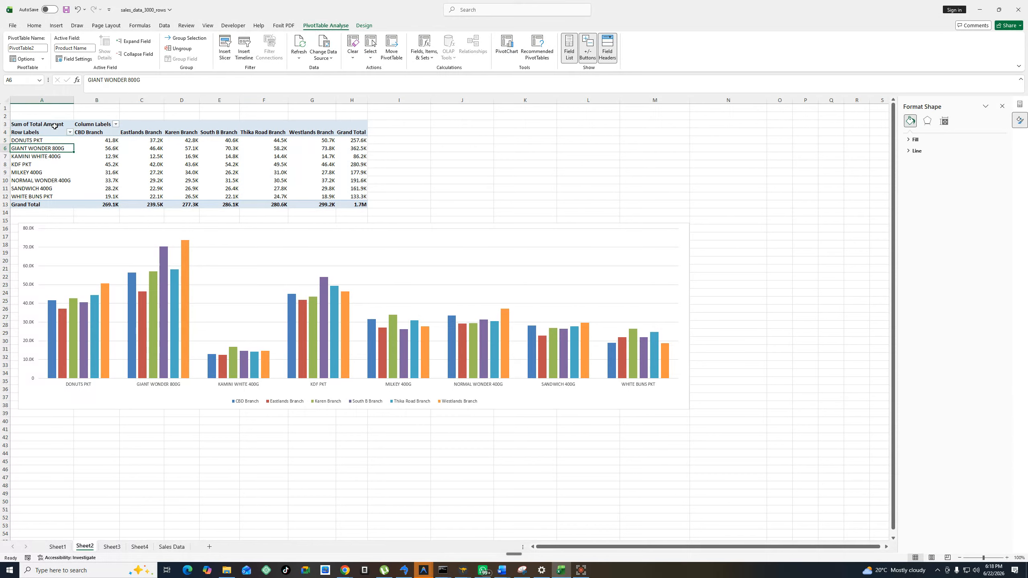
left_click(55, 125)
left_click(1003, 106)
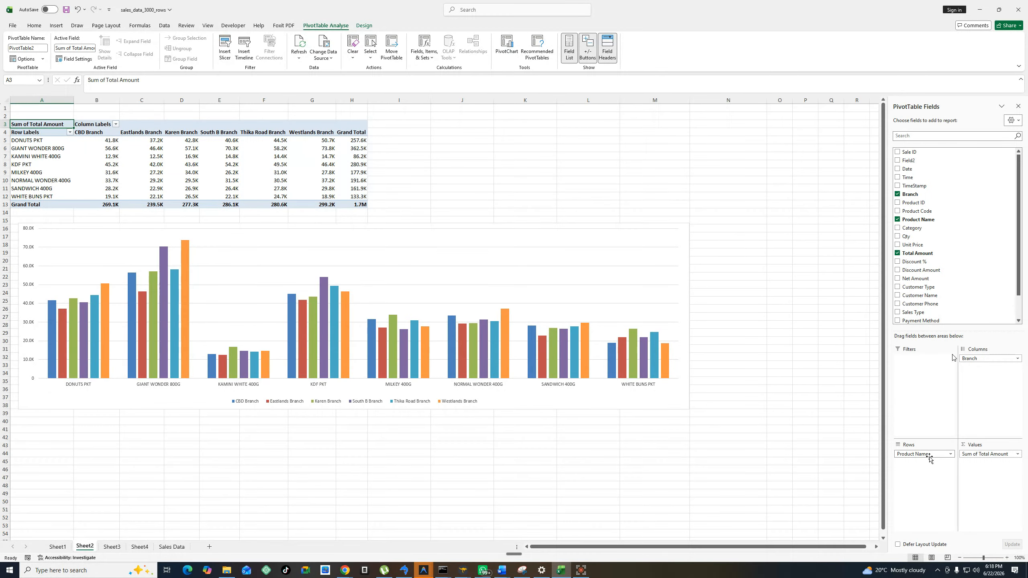
mouse_move(929, 458)
left_mouse_down()
mouse_move(955, 420)
mouse_move(967, 360)
mouse_move(977, 359)
mouse_move(929, 475)
left_mouse_up()
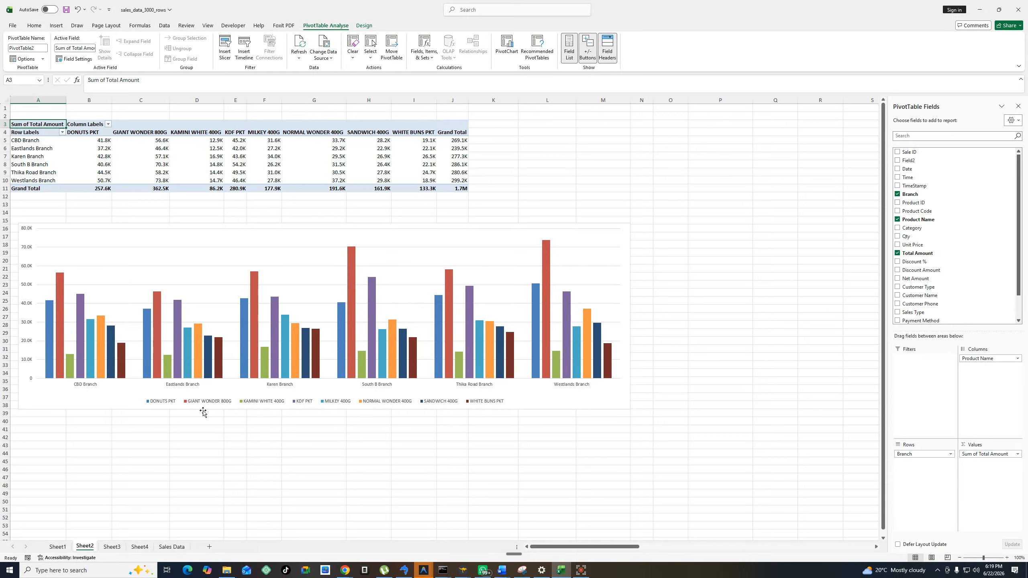
mouse_move(94, 366)
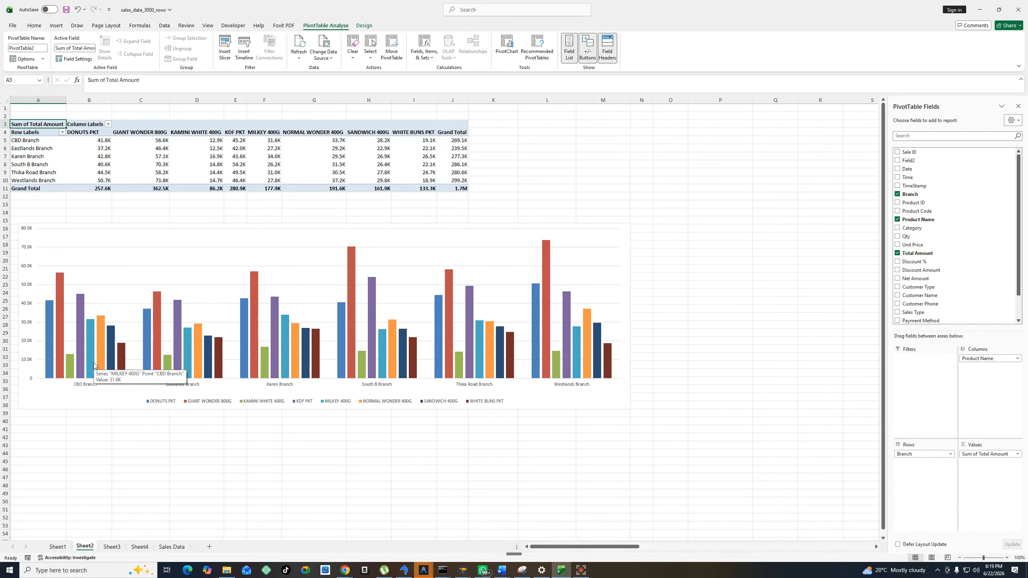
Try to group the date row labels of the pivot table on Sheet4.
left_click(111, 547)
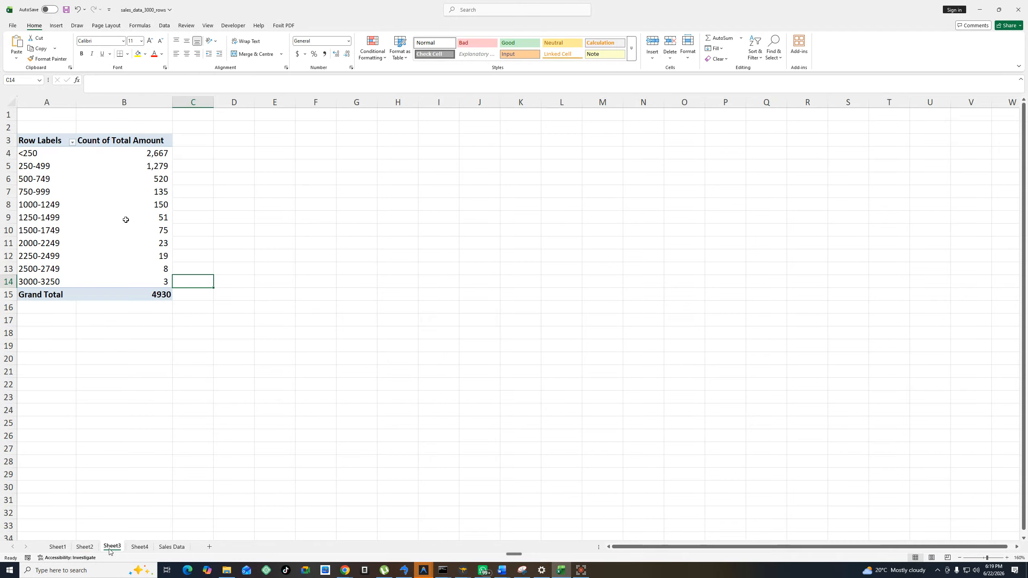
left_click(141, 547)
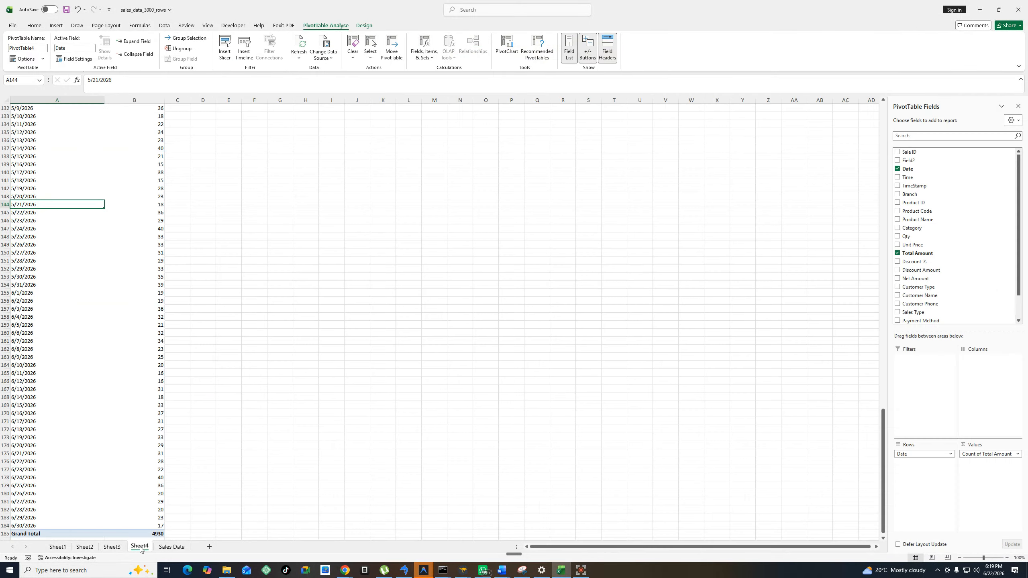
left_click(113, 548)
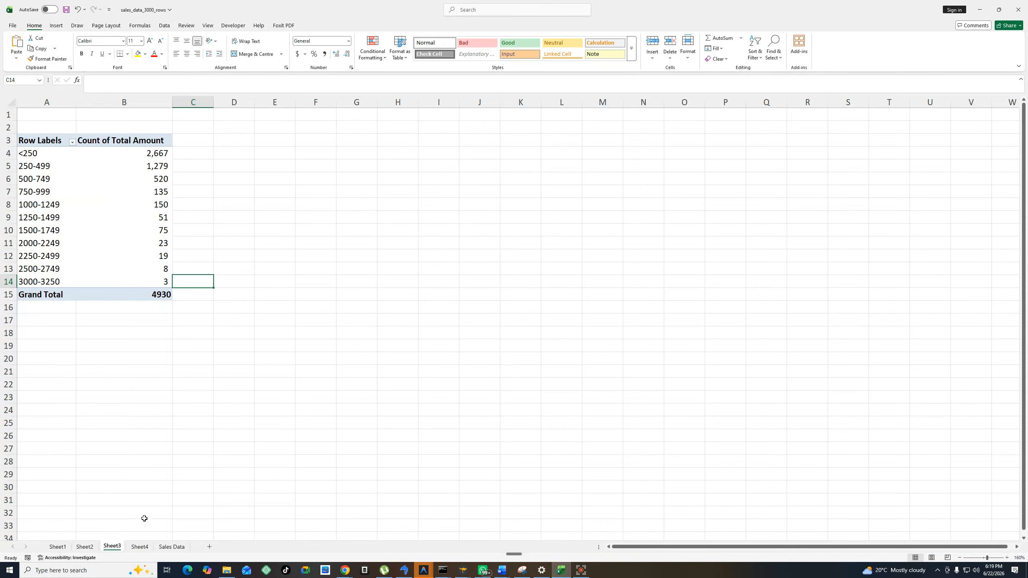
left_click(140, 547)
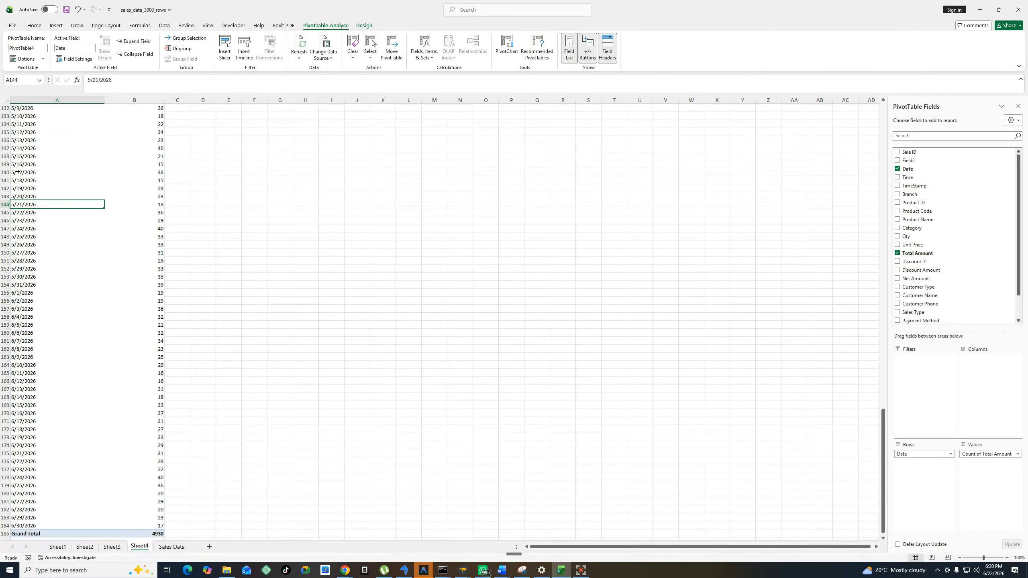
scroll(29, 171, "up", 17)
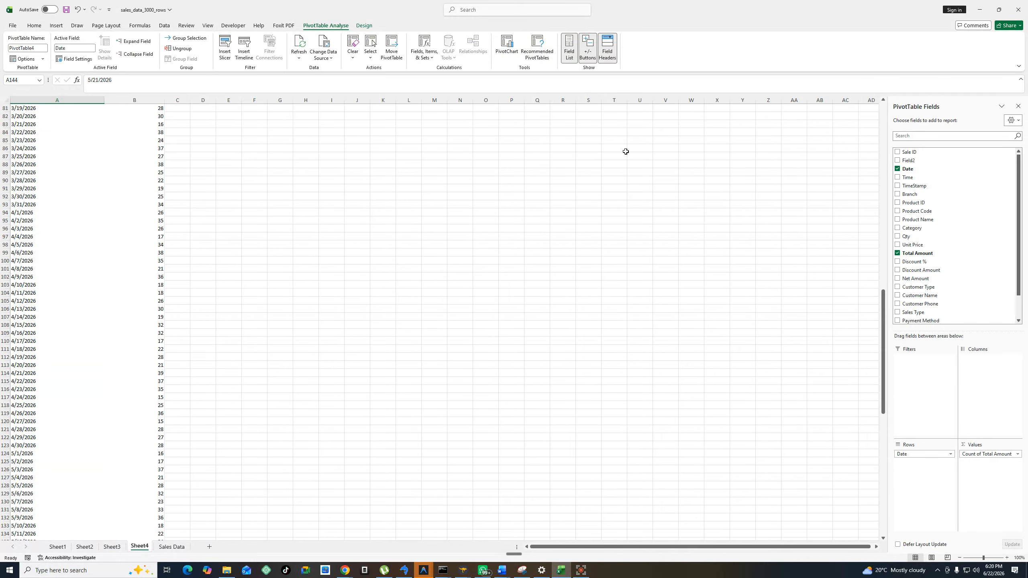
left_click_drag(885, 303, 882, 105)
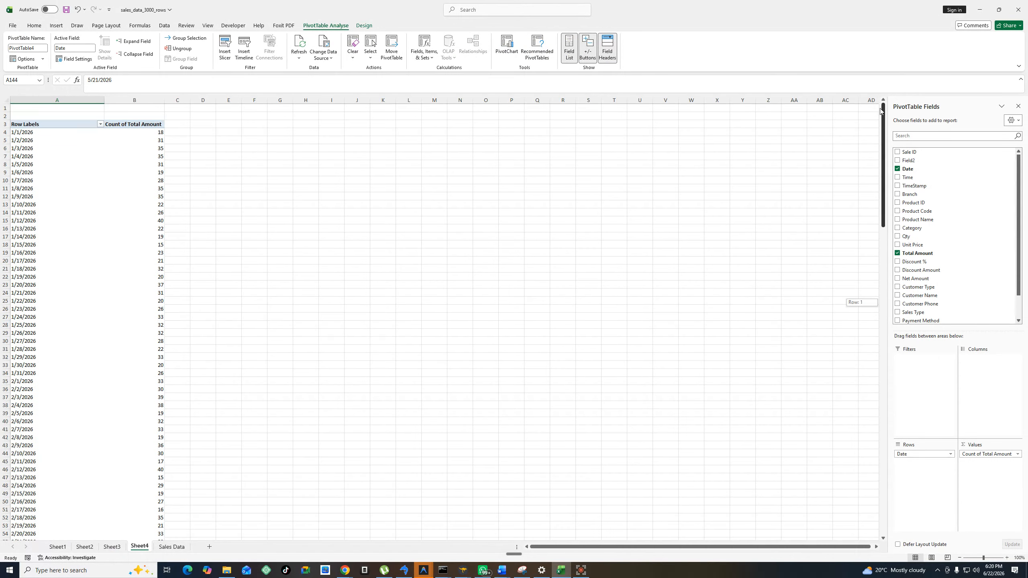
left_click(27, 132)
right_click(27, 132)
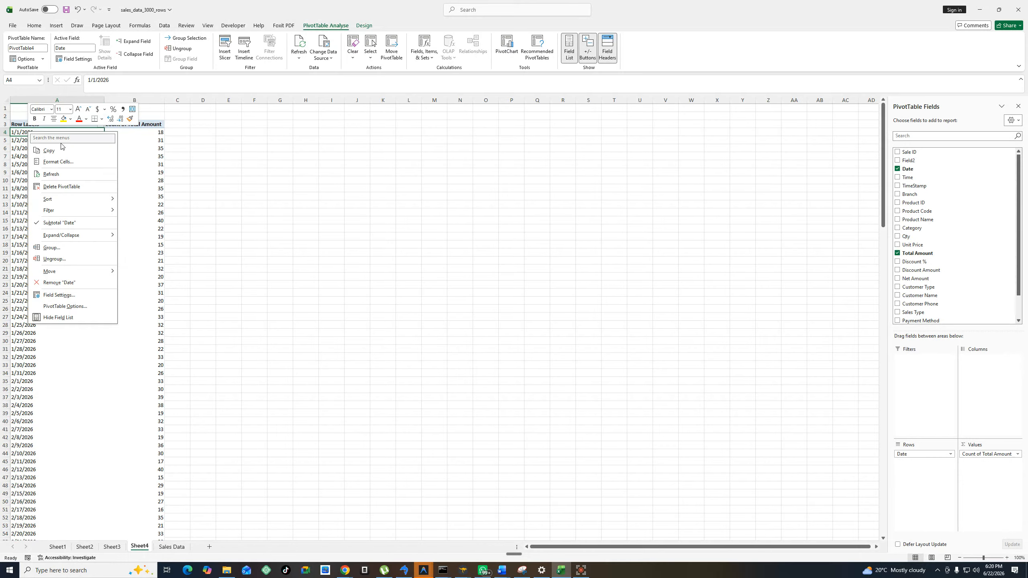
left_click(64, 249)
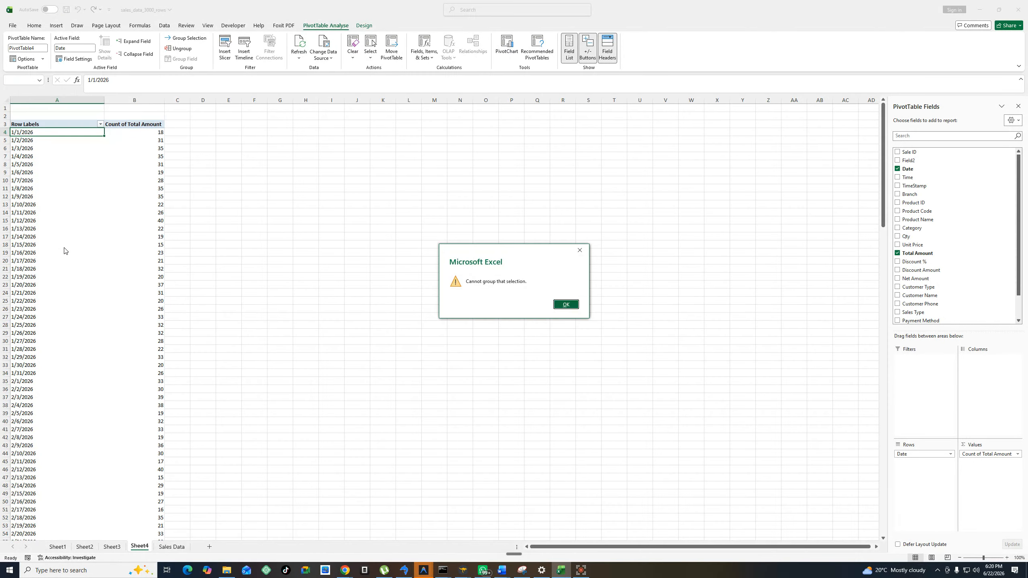
left_click(566, 306)
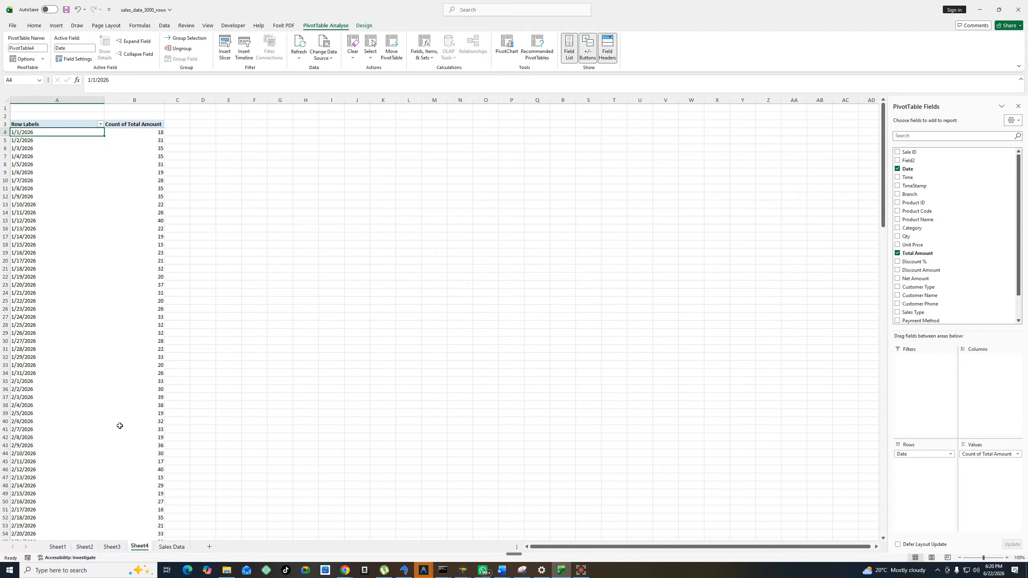
Check the values stored in the Date column of the Sales Data sheet.
left_click(55, 548)
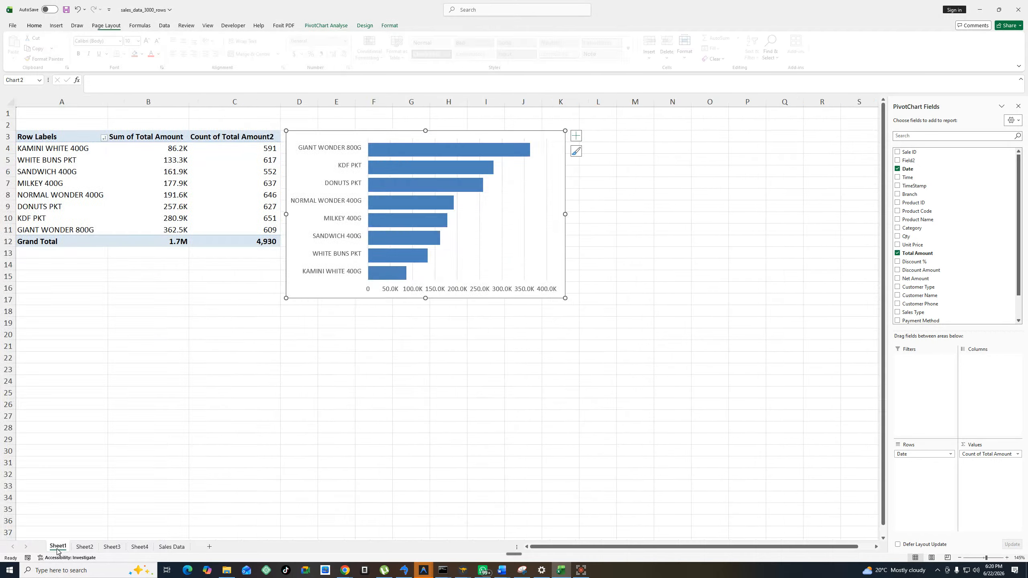
left_click(168, 547)
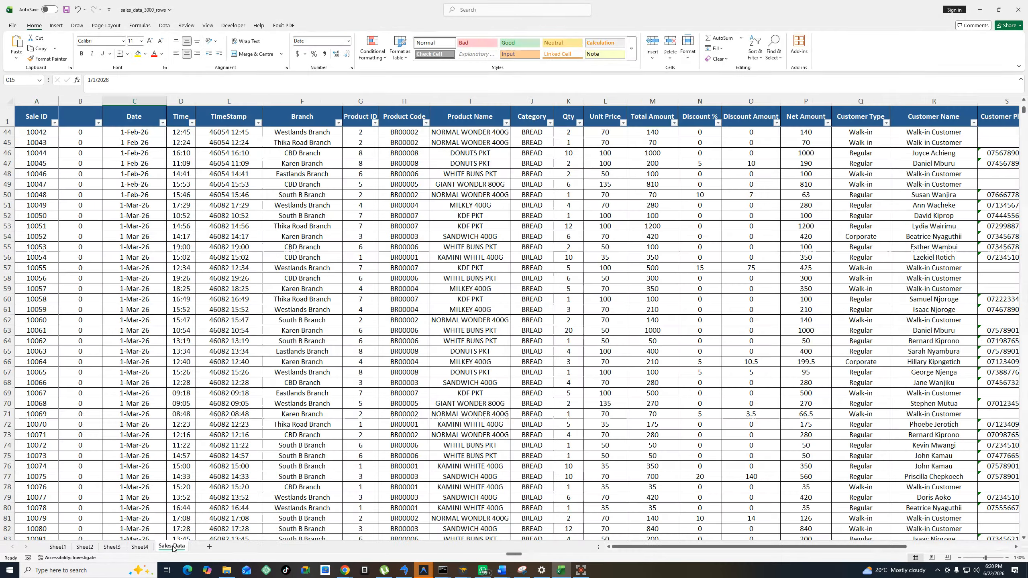
left_click(137, 134)
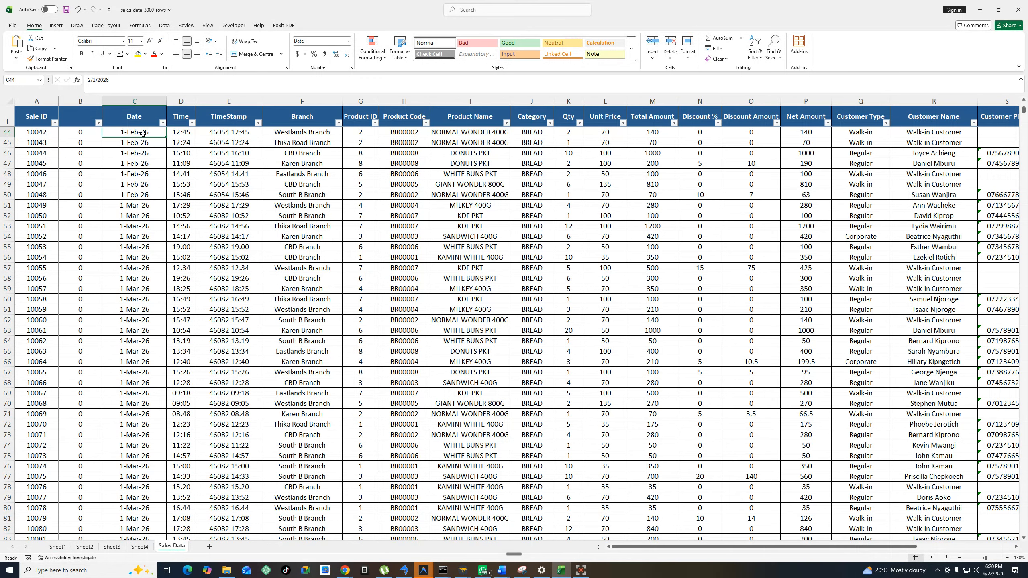
double_click(142, 134)
left_click(147, 150)
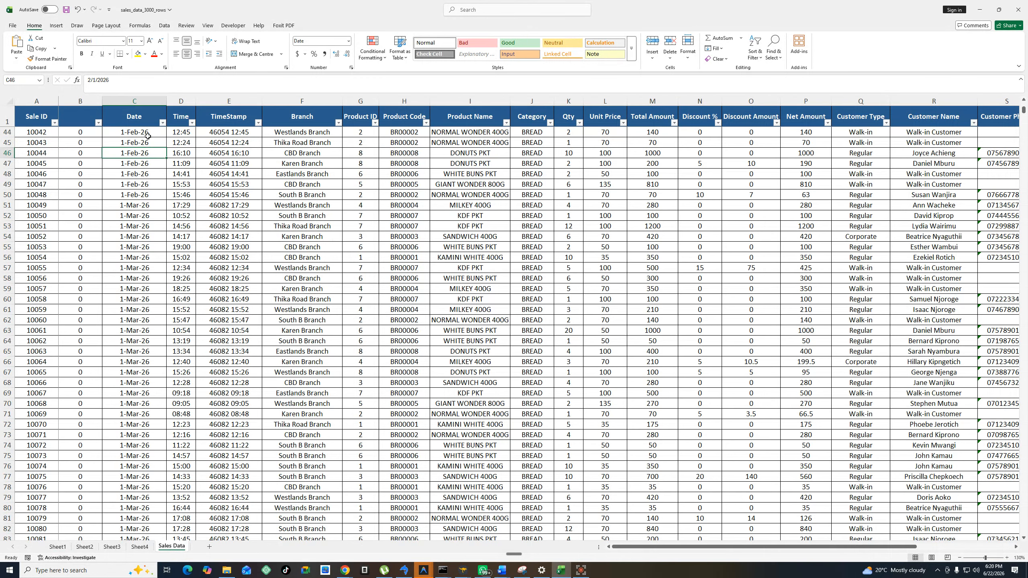
left_click(148, 138)
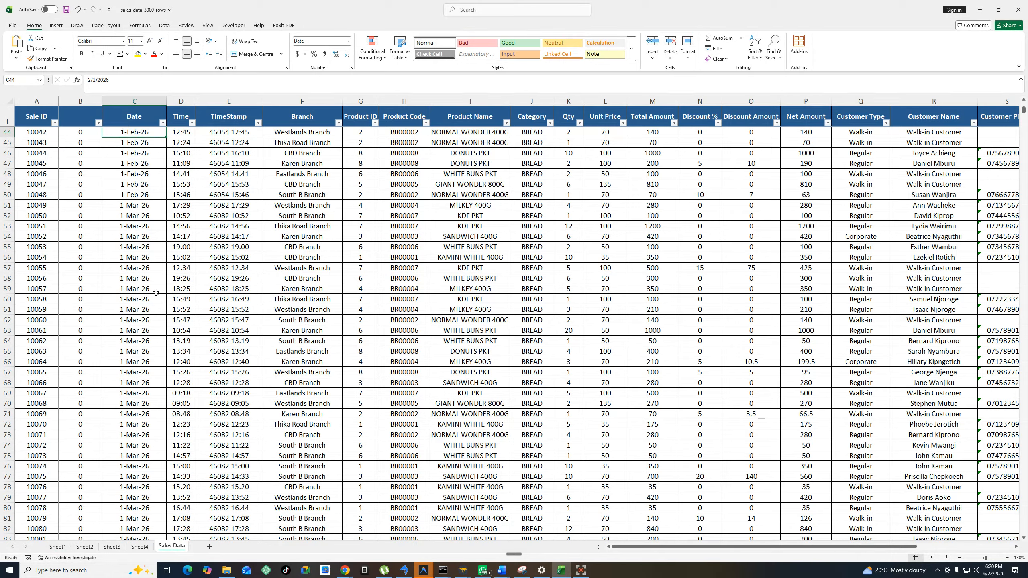
Refresh the pivot table on Sheet4 and group its Date row labels by Months.
left_click(140, 546)
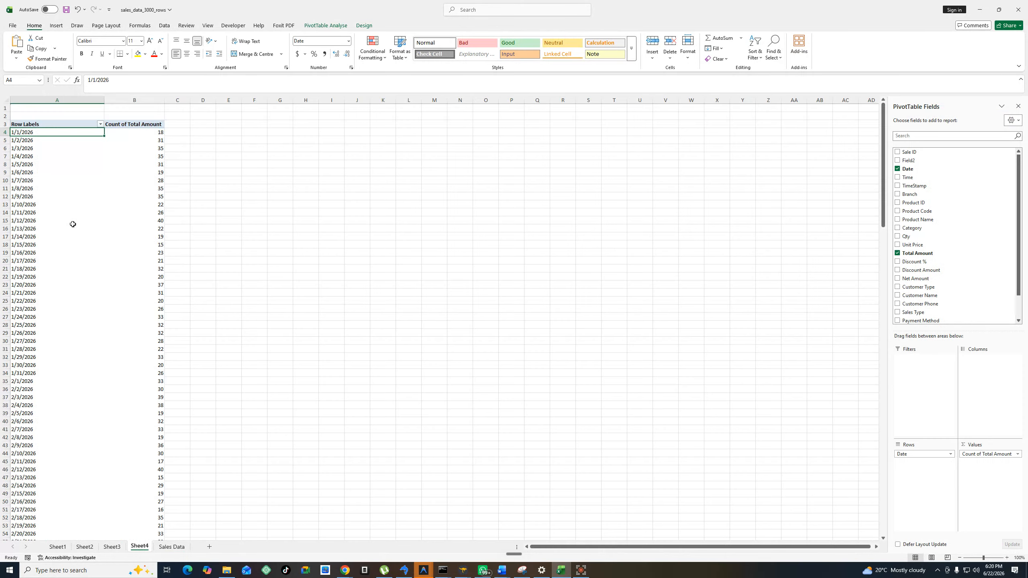
right_click(84, 134)
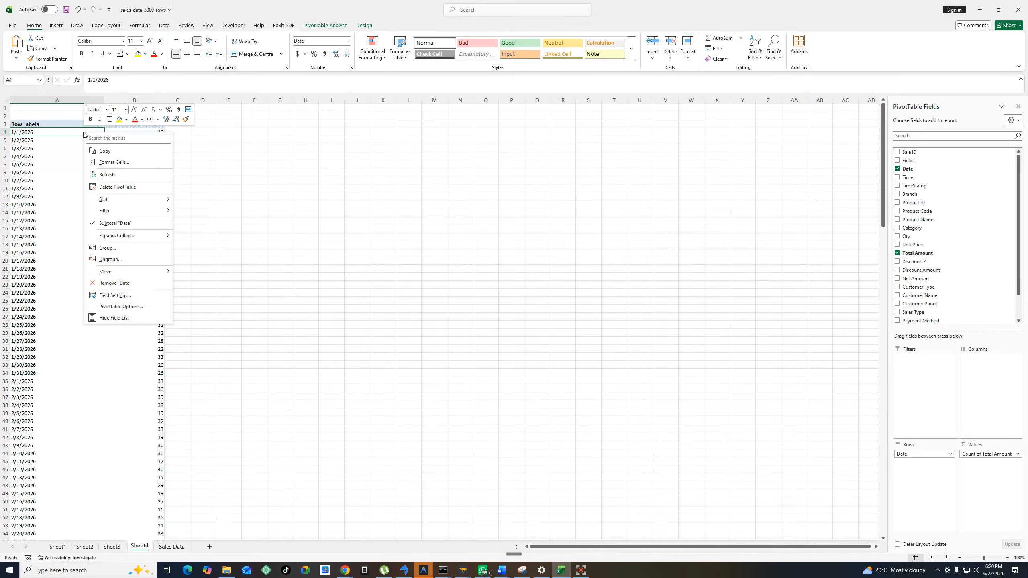
left_click(112, 175)
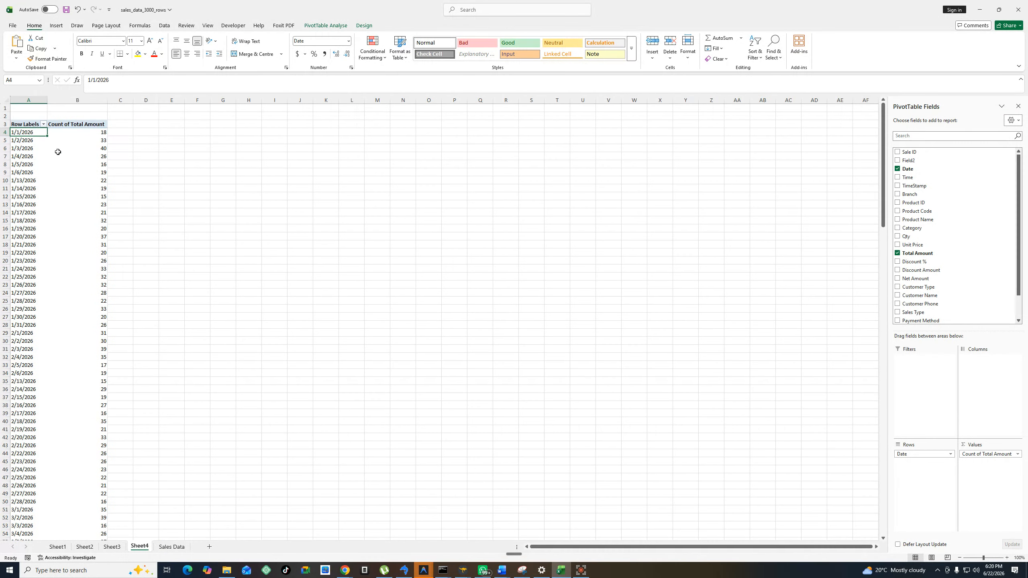
right_click(37, 134)
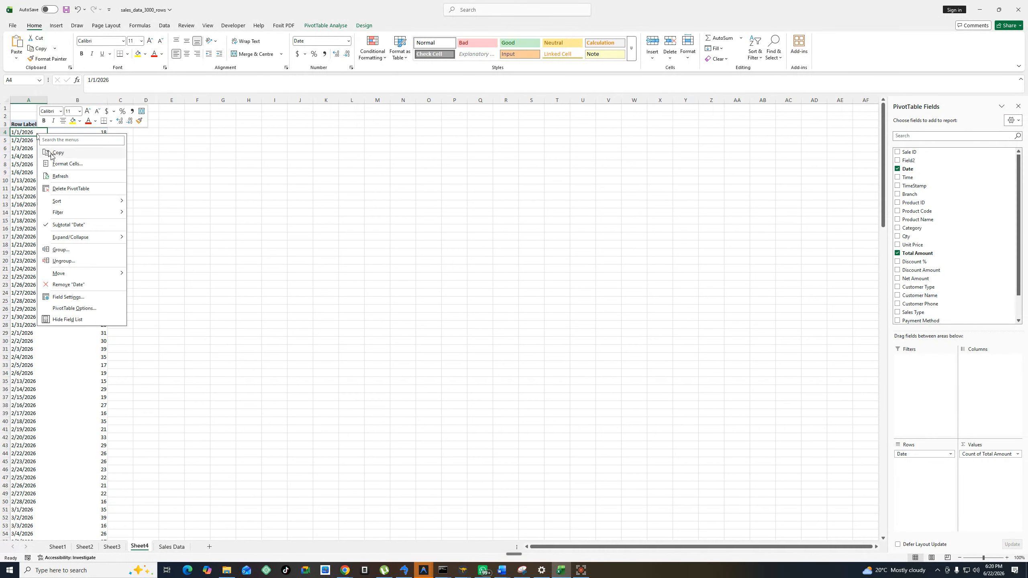
left_click(63, 250)
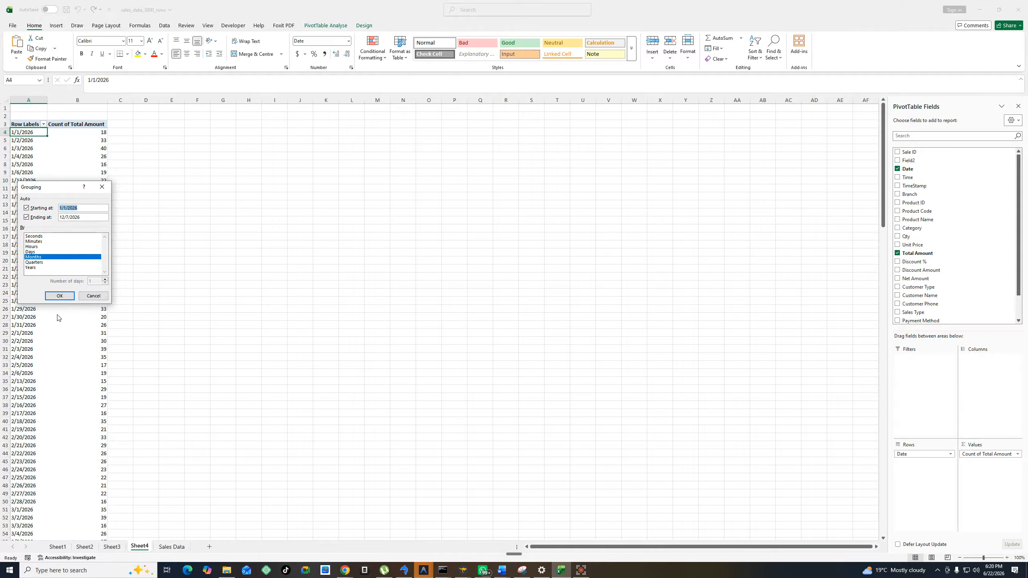
left_click(65, 297)
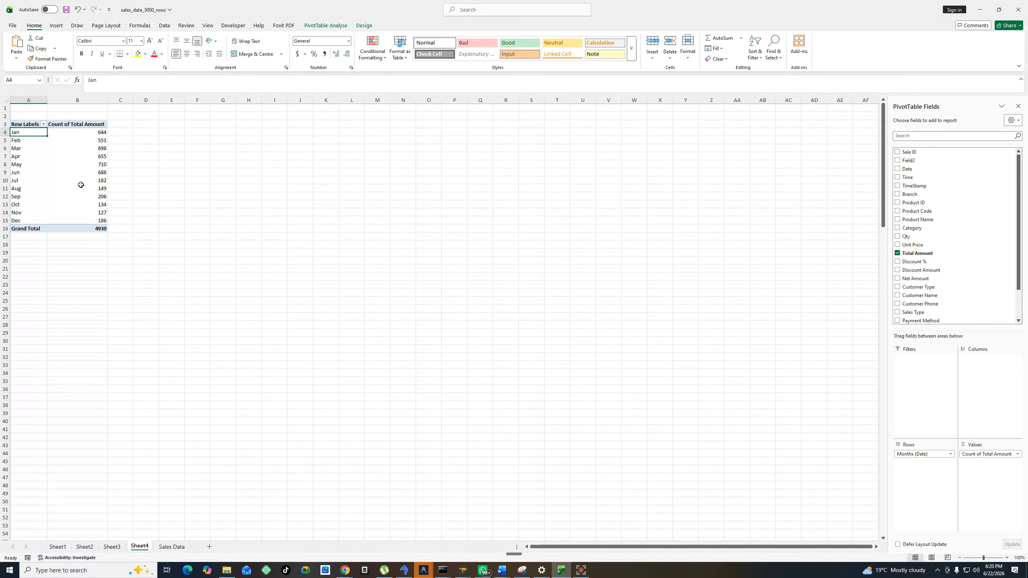
left_click(76, 171)
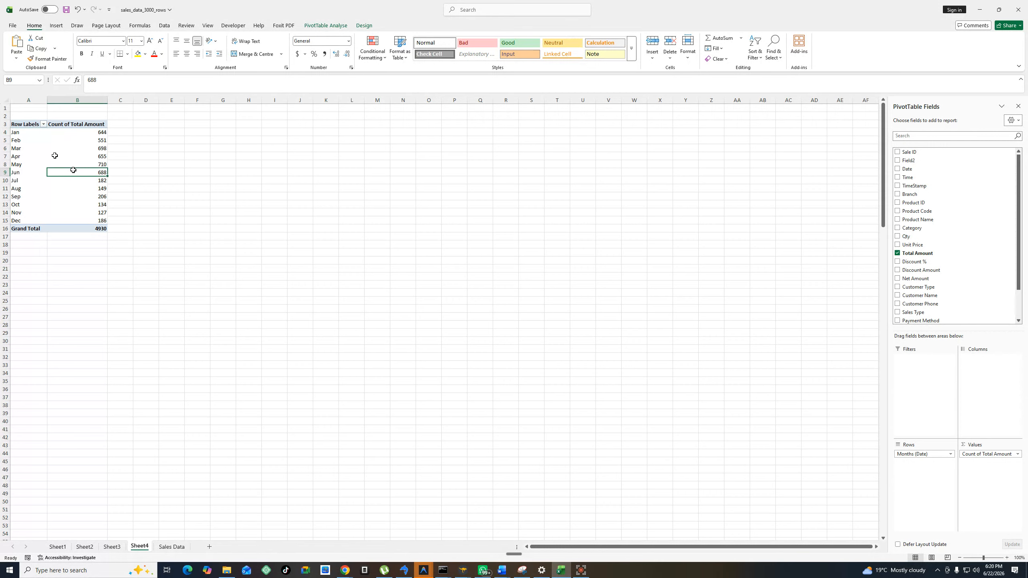
left_click(73, 133)
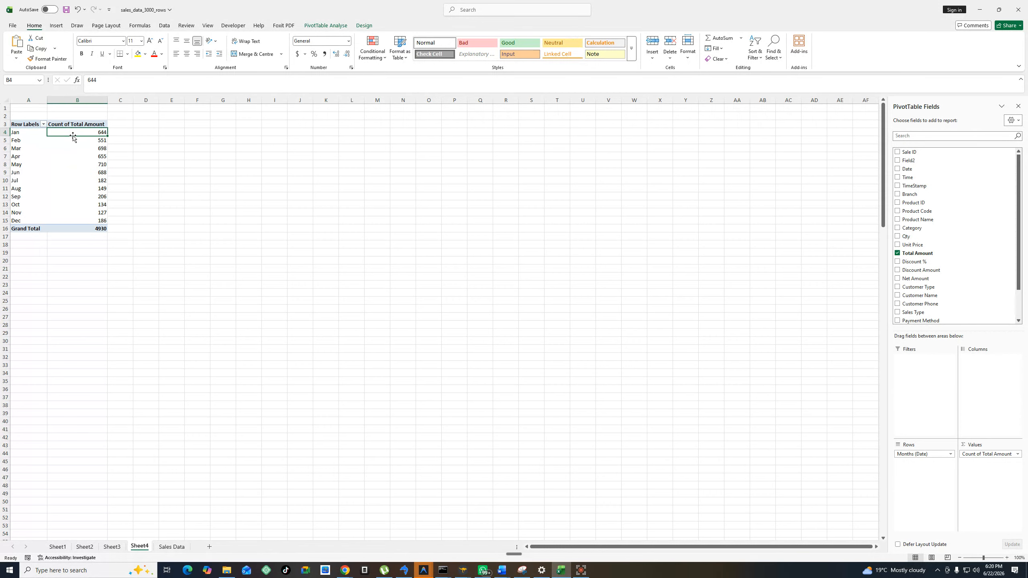
left_click(18, 133)
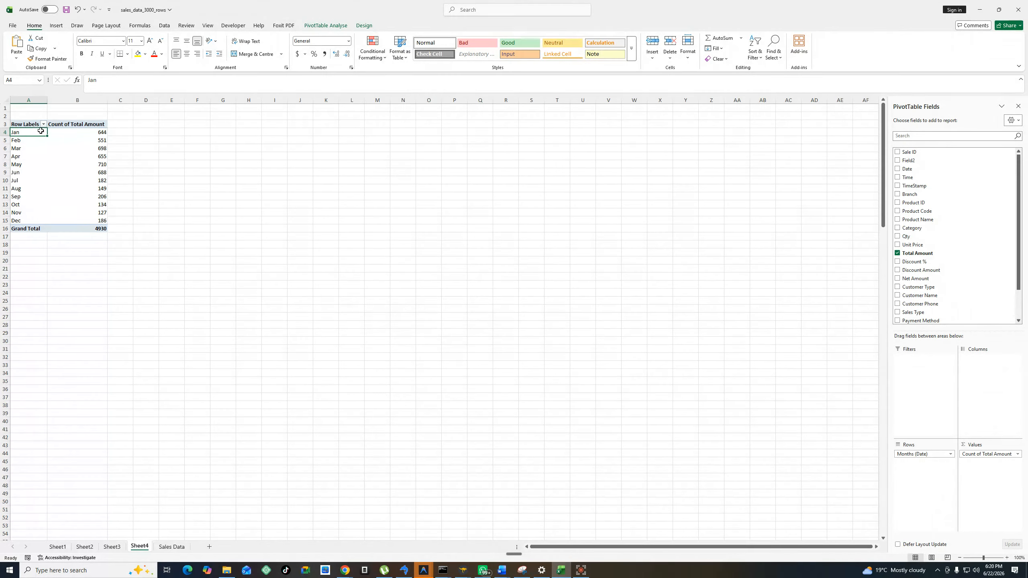
Insert a 2D Line with Markers PivotChart from the monthly pivot table on Sheet4.
left_click(56, 26)
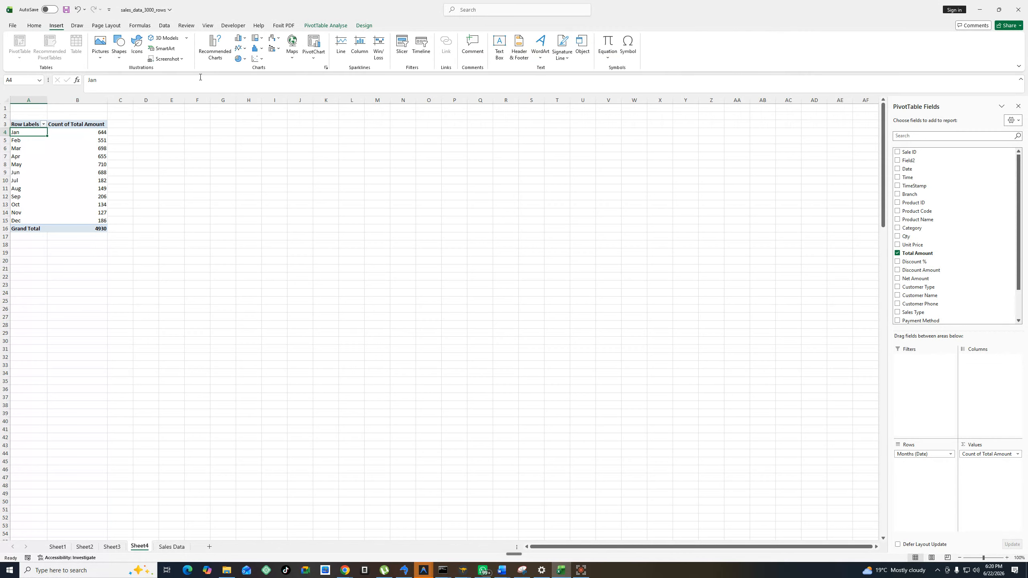
left_click(262, 62)
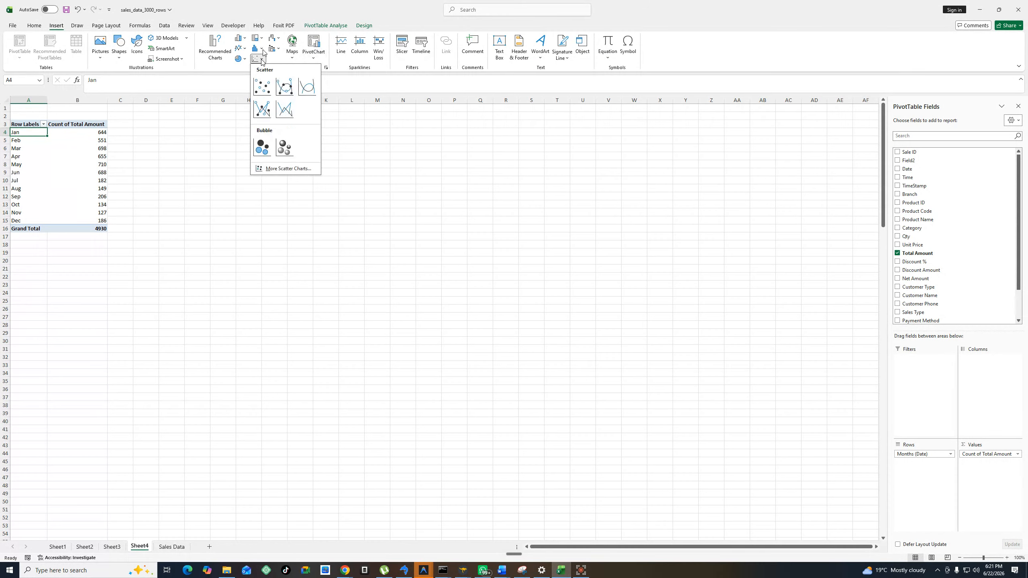
left_click(263, 50)
left_click(246, 49)
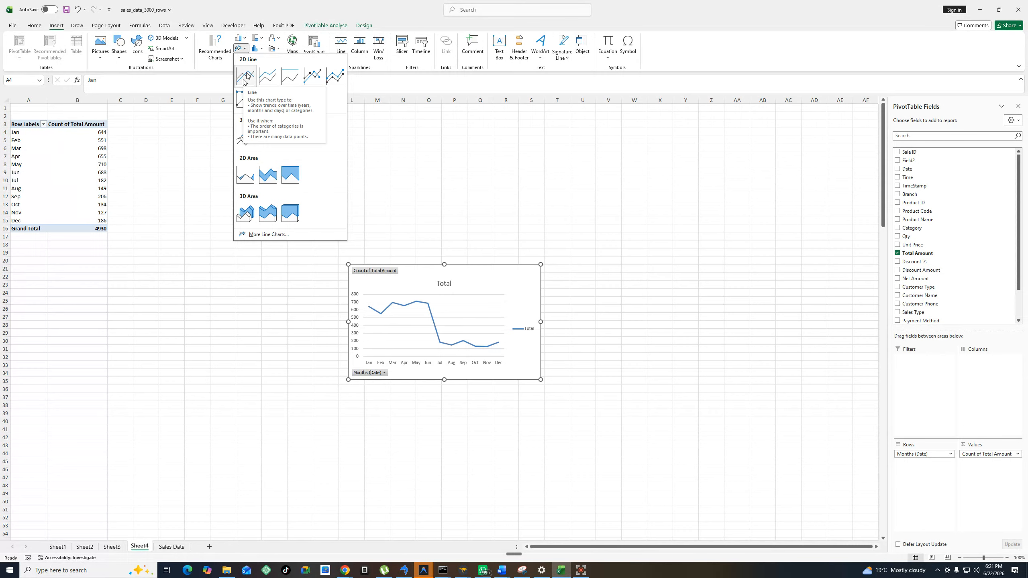
left_click(314, 77)
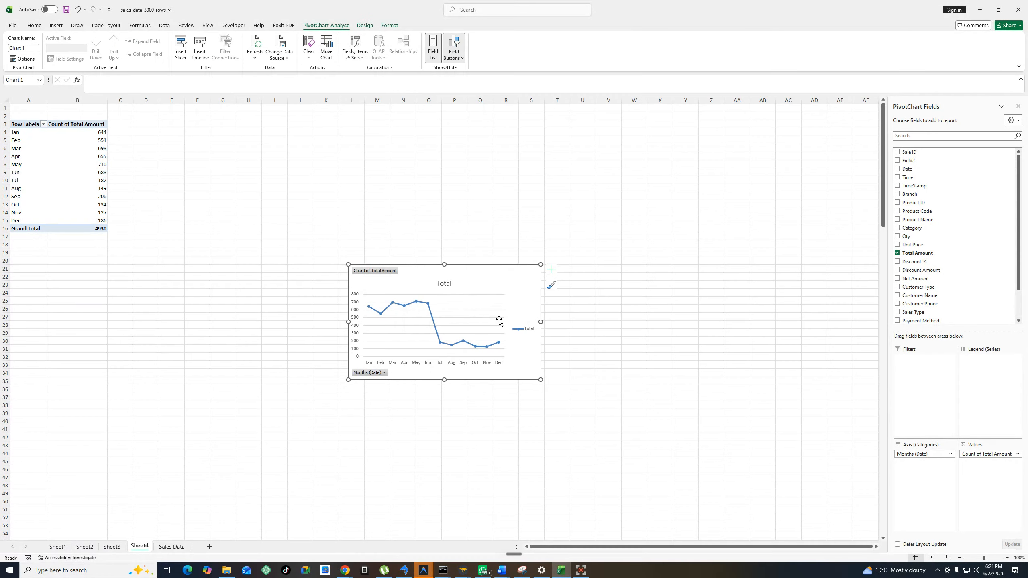
Delete the line chart's legend and hide its value field button.
left_click(524, 330)
key("Delete")
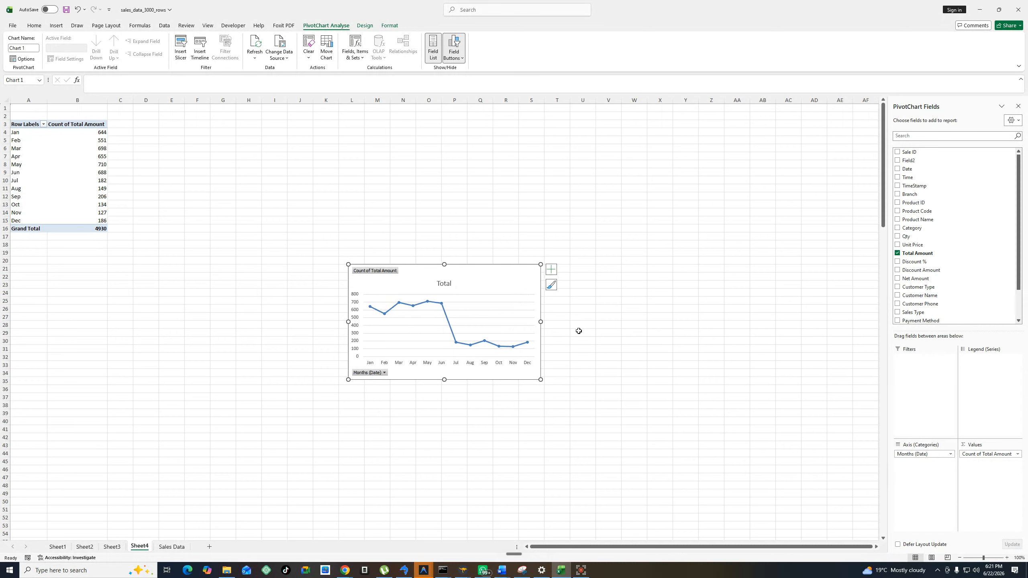
right_click(374, 271)
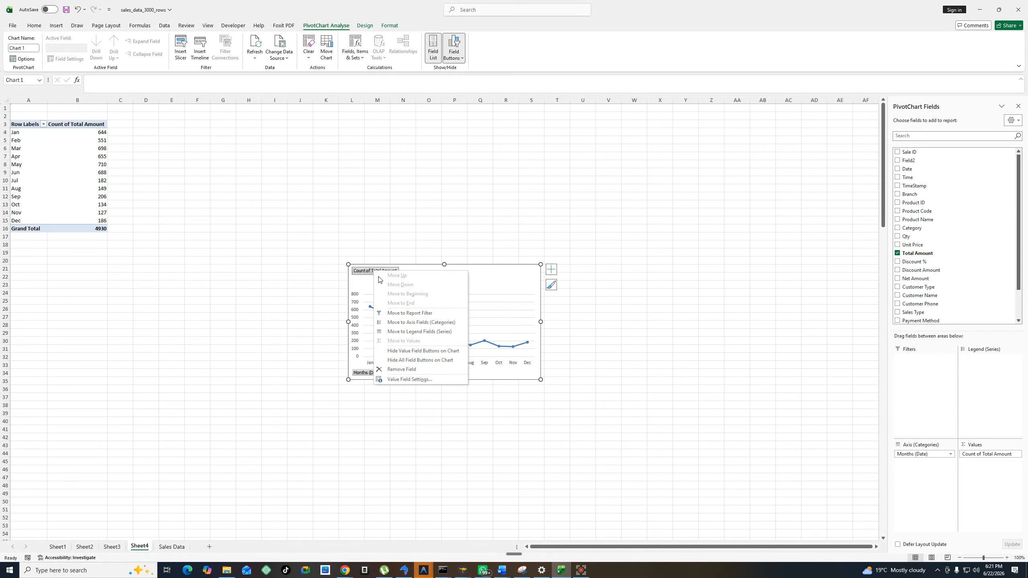
left_click(417, 350)
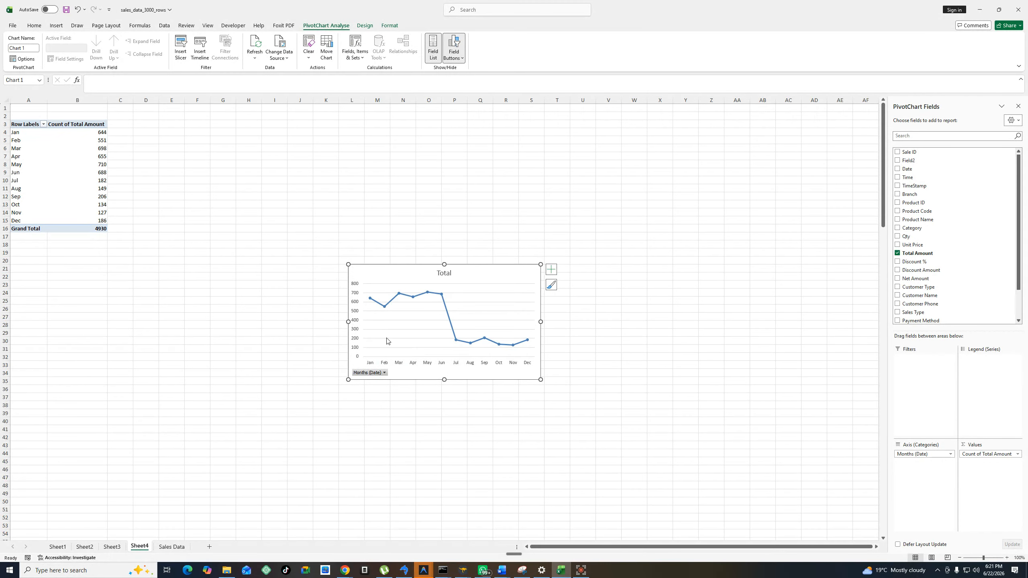
right_click(374, 372)
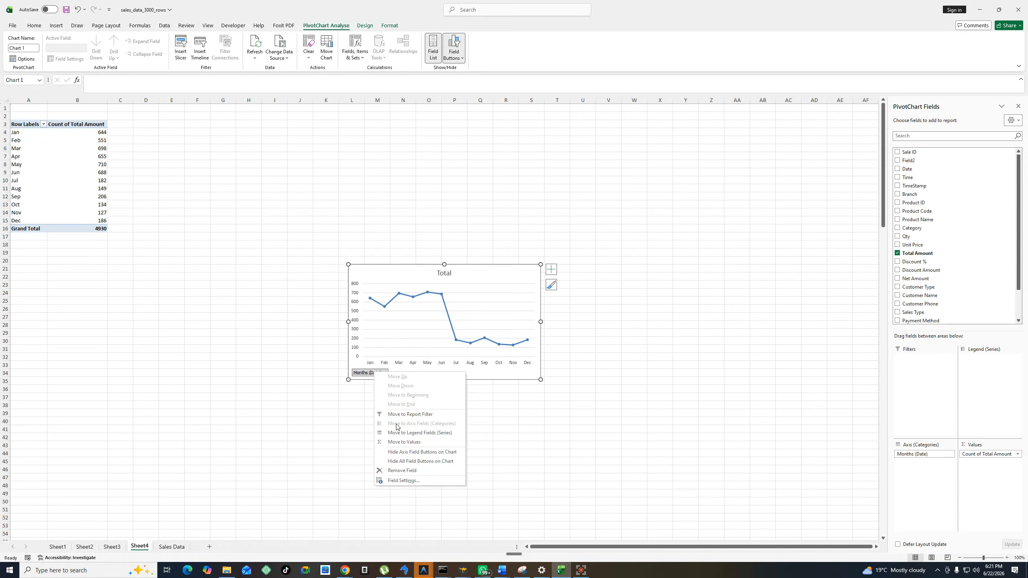
left_click(419, 433)
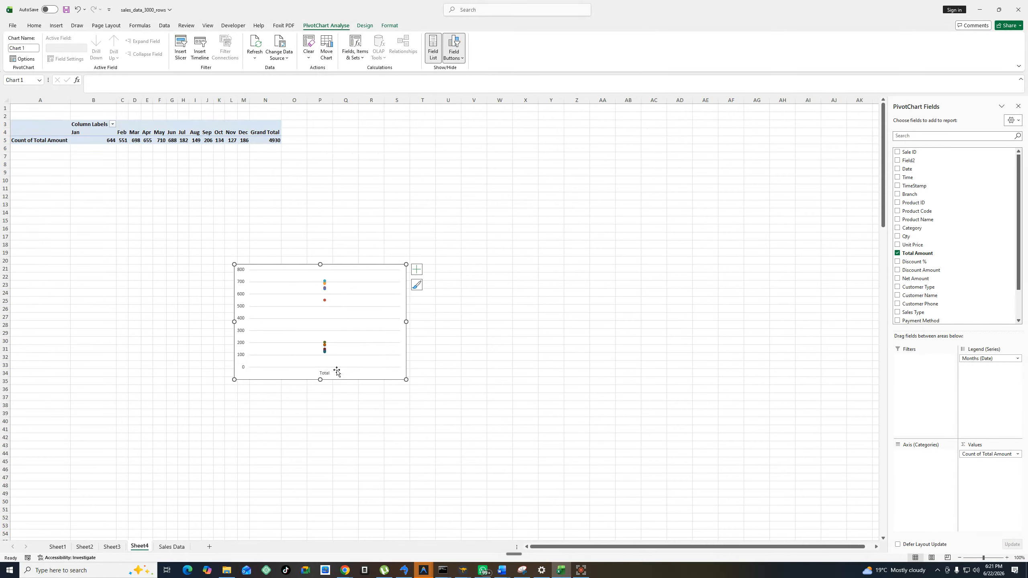
key("ctrl+z")
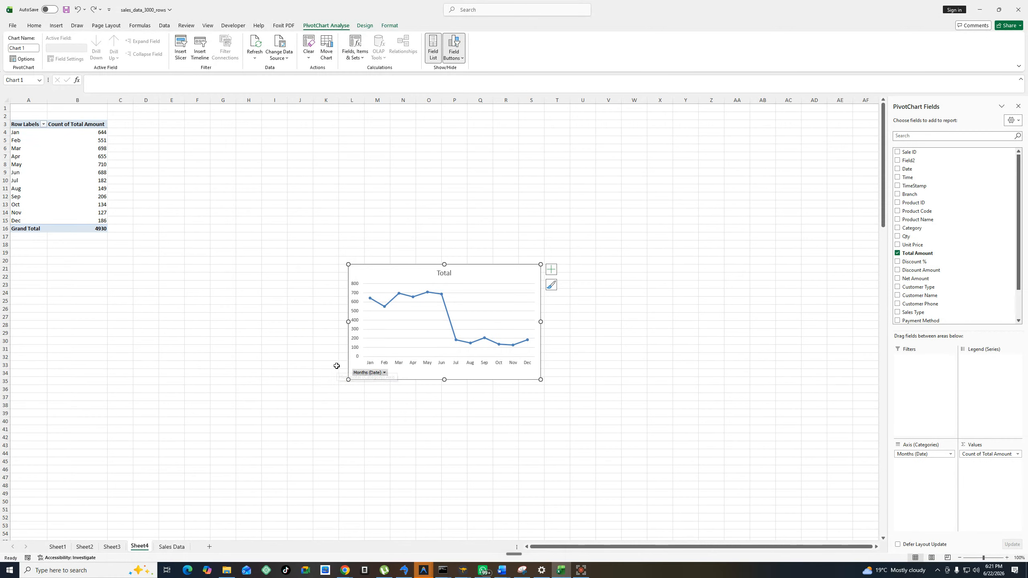
Hide the Months (Date) axis field button on the line chart.
left_click(381, 373)
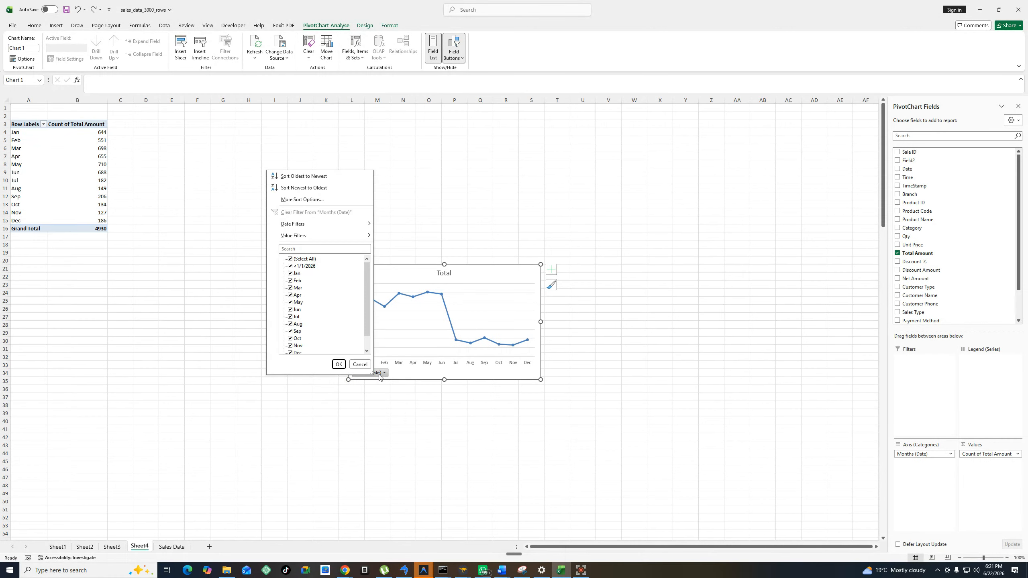
right_click(381, 376)
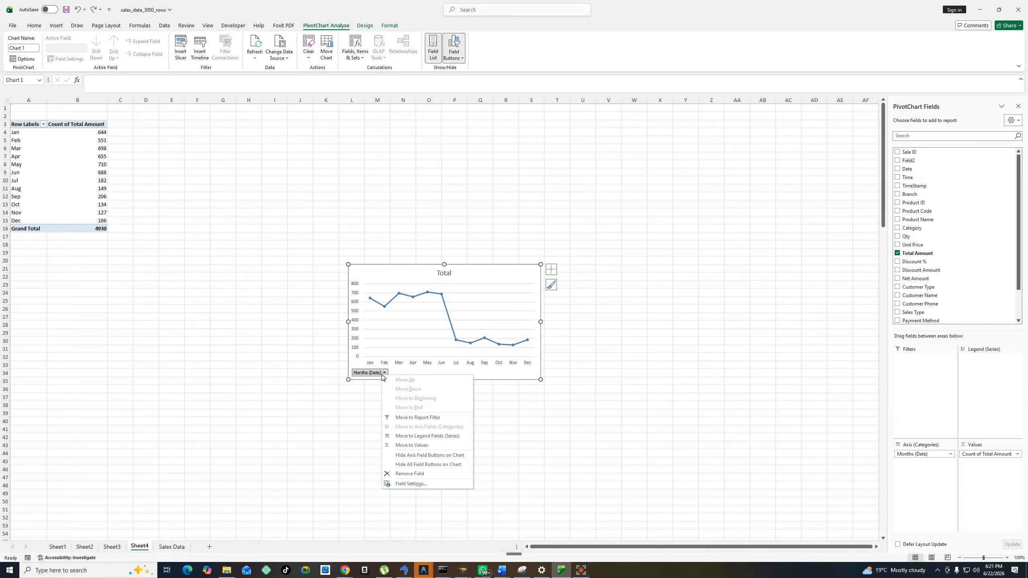
left_click(421, 455)
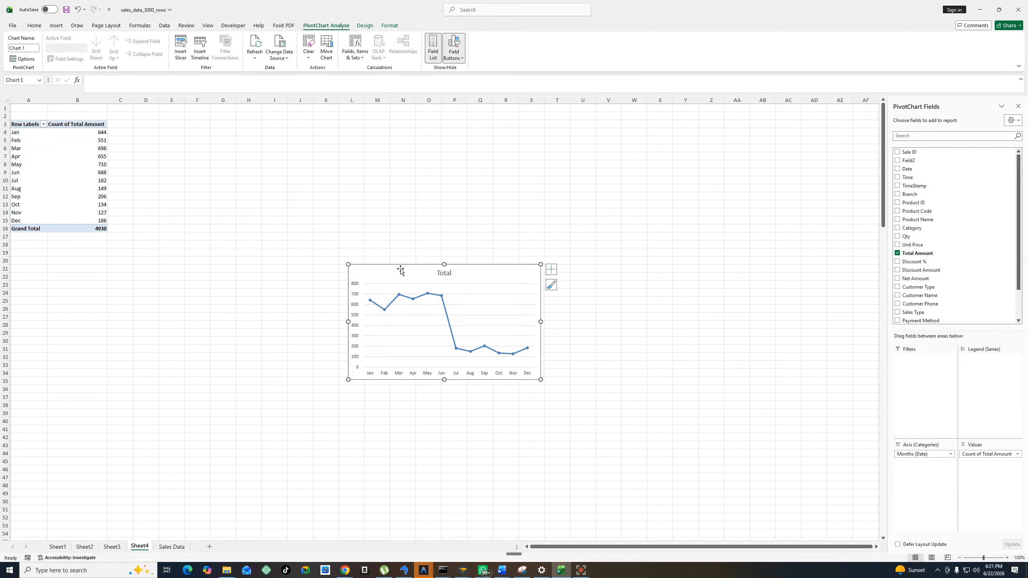
Move the line chart beside the pivot table from column D, widen it to about column U and make it slightly taller.
left_click_drag(400, 267, 185, 123)
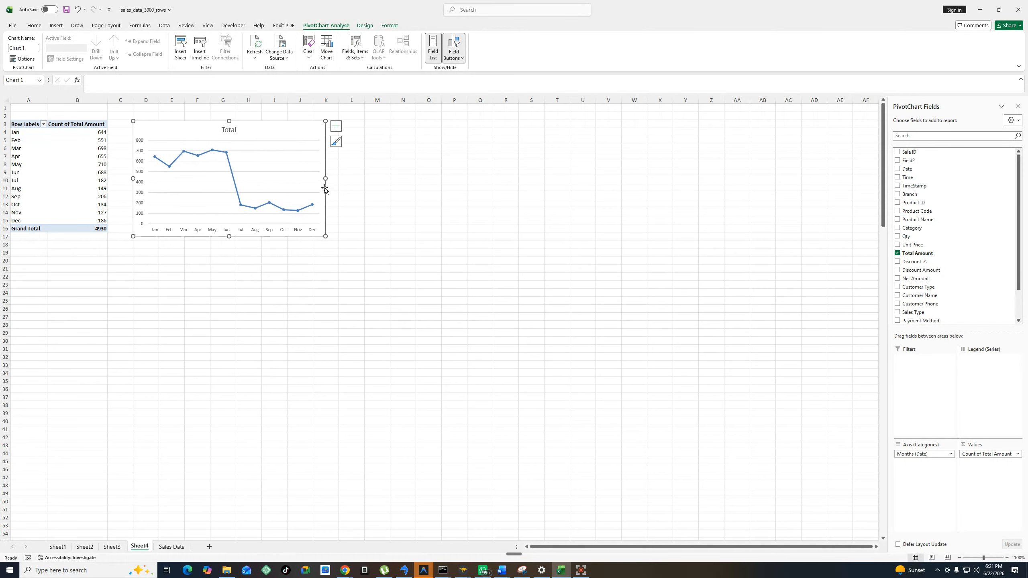
left_click_drag(326, 178, 595, 183)
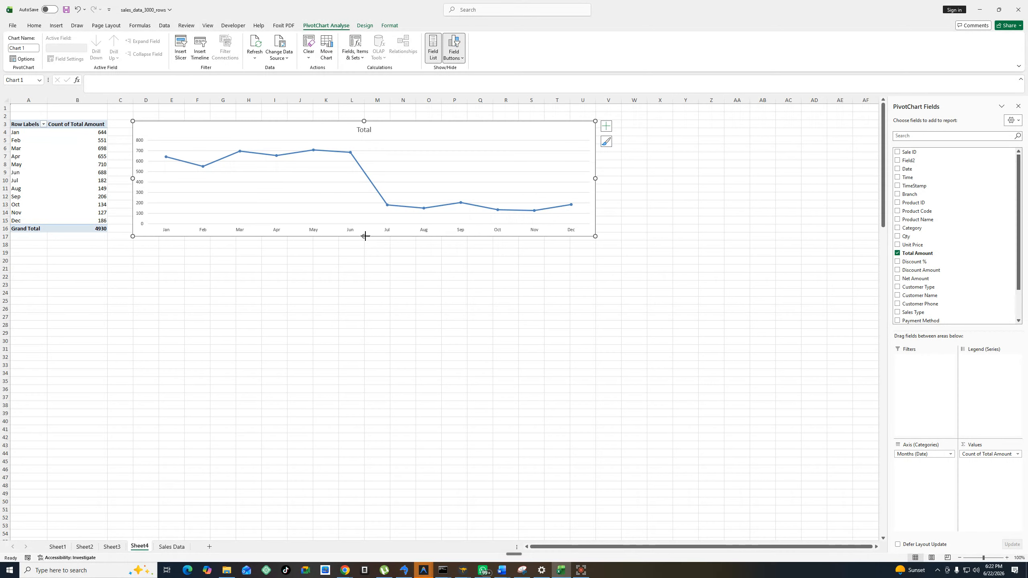
left_click_drag(365, 236, 366, 240)
left_click(628, 217)
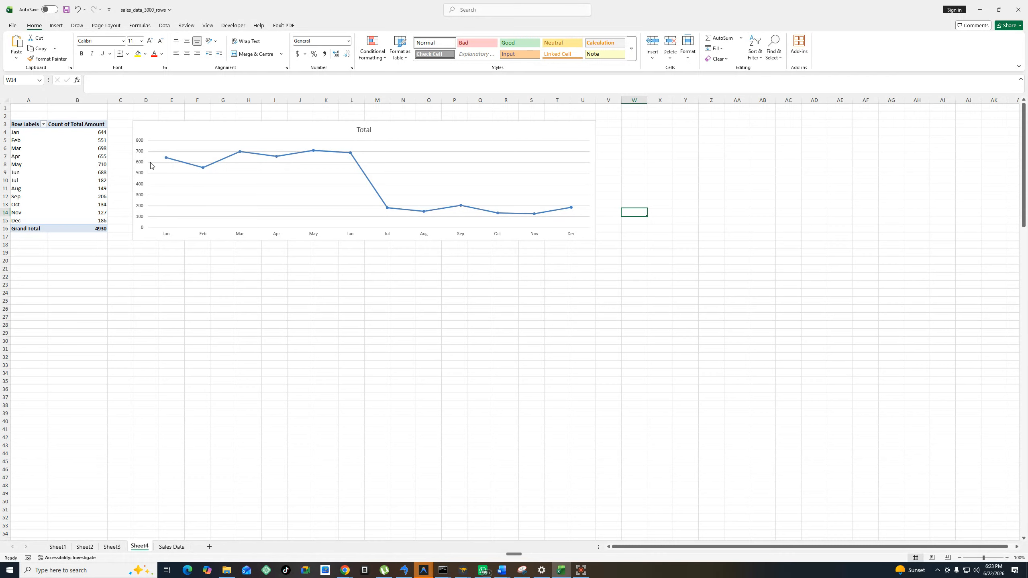
Review the pivot tables and charts on Sheet3, Sheet2 and Sheet1, and the records on the Sales Data sheet.
left_click(161, 233)
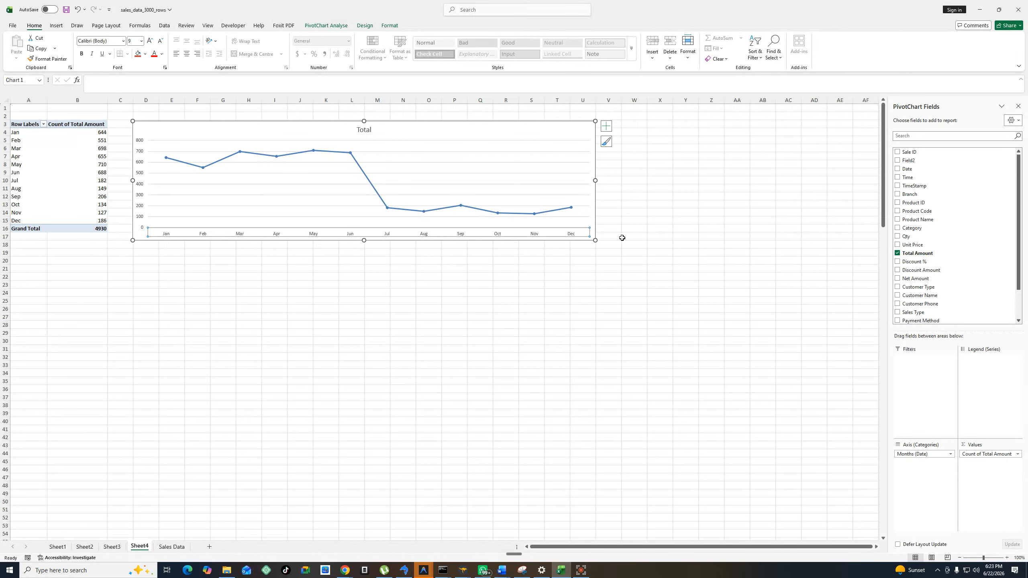
left_click(113, 548)
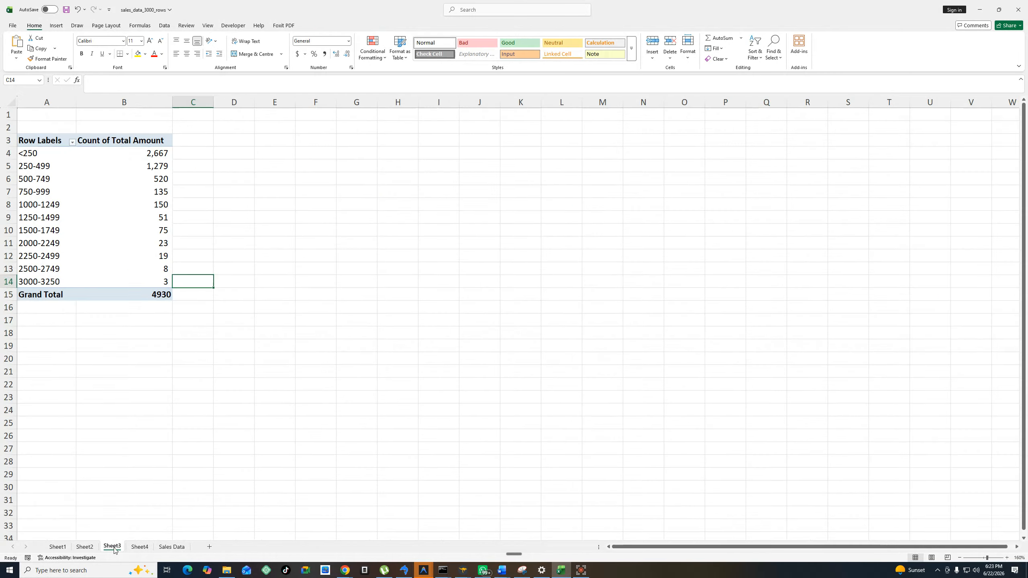
left_click(84, 546)
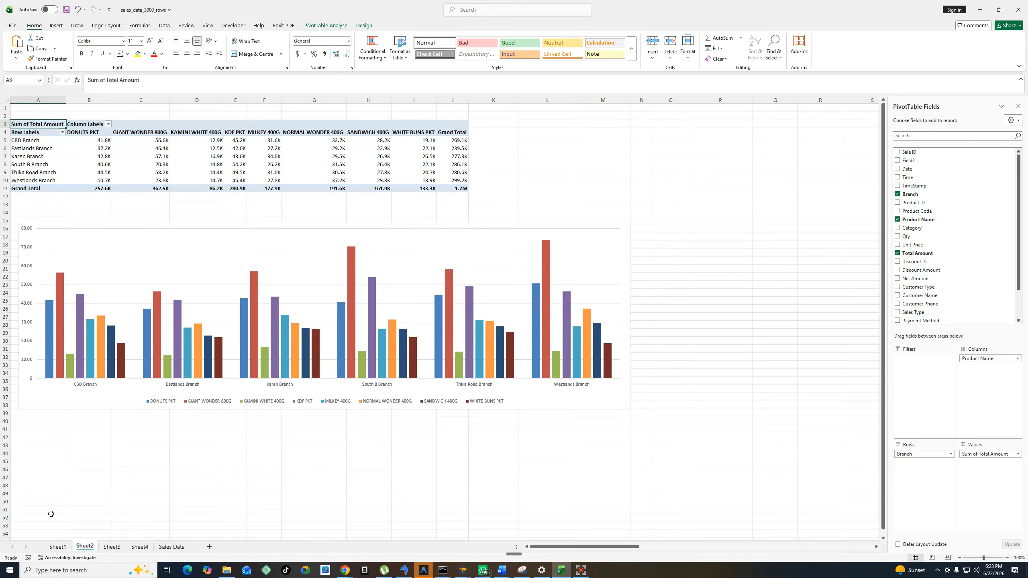
left_click(57, 548)
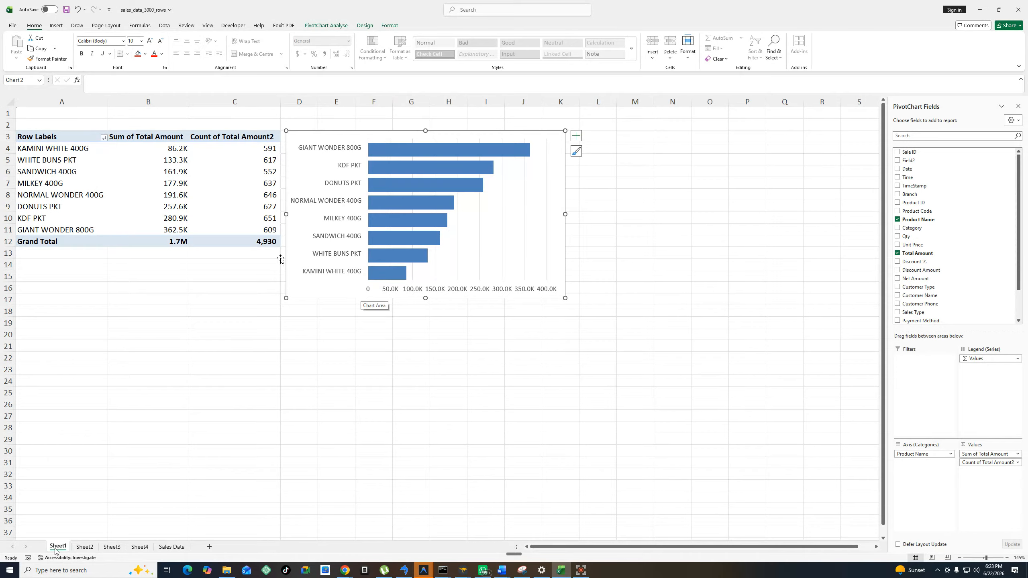
left_click(165, 549)
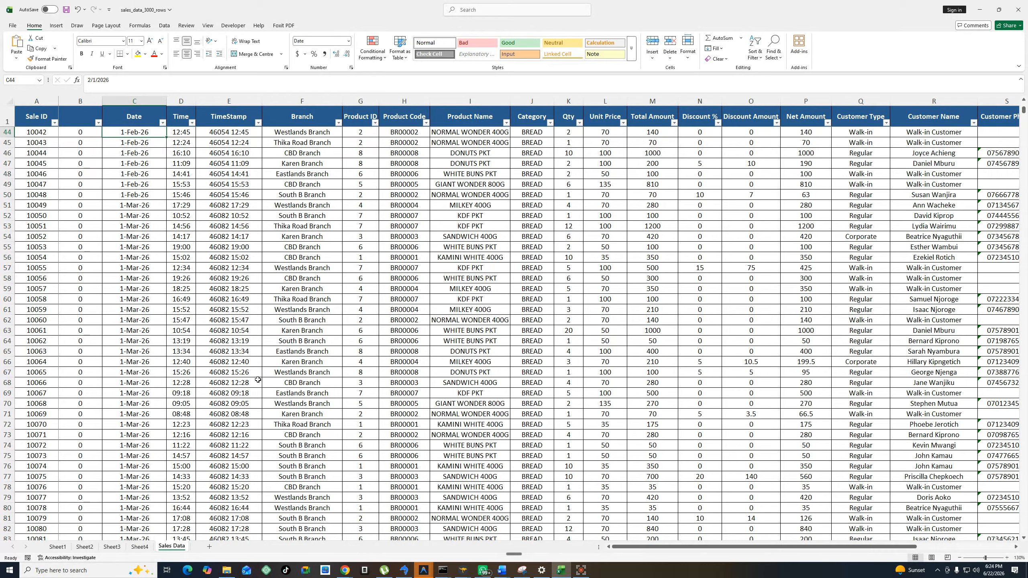
left_click(36, 133)
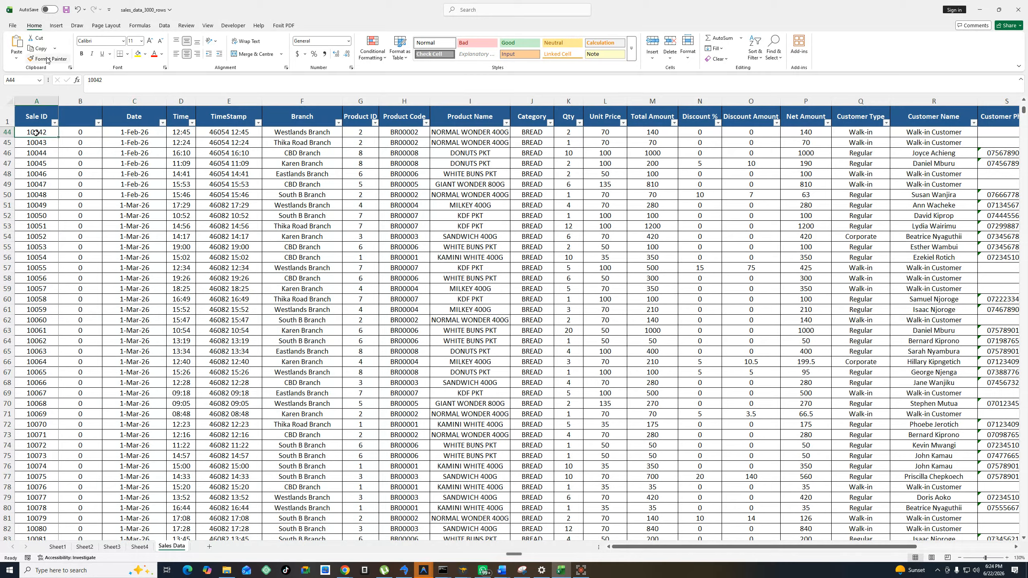
left_click(57, 27)
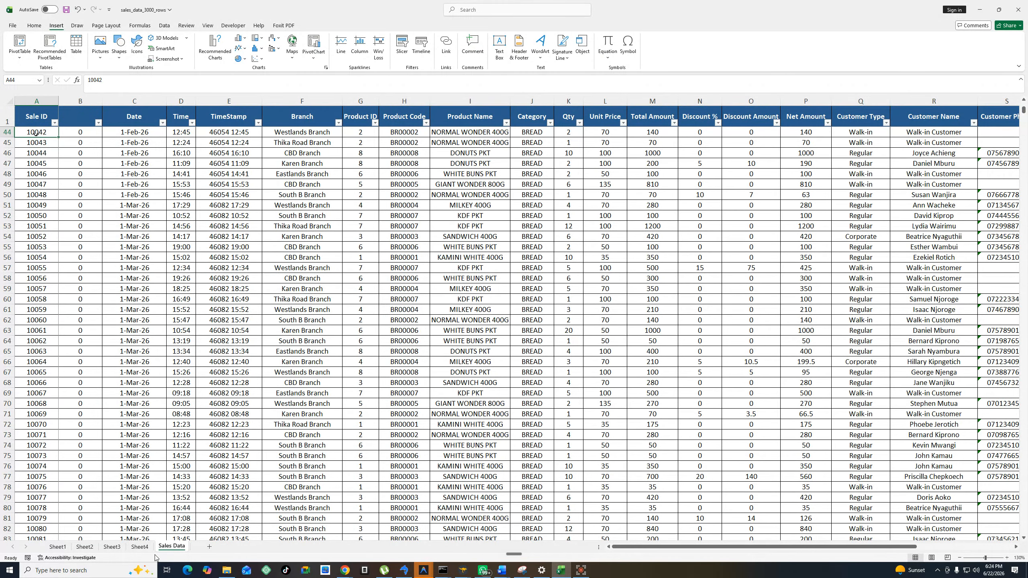
Duplicate Sheet4 in front of the Sales Data sheet and delete the line chart from the copy.
left_click(139, 548)
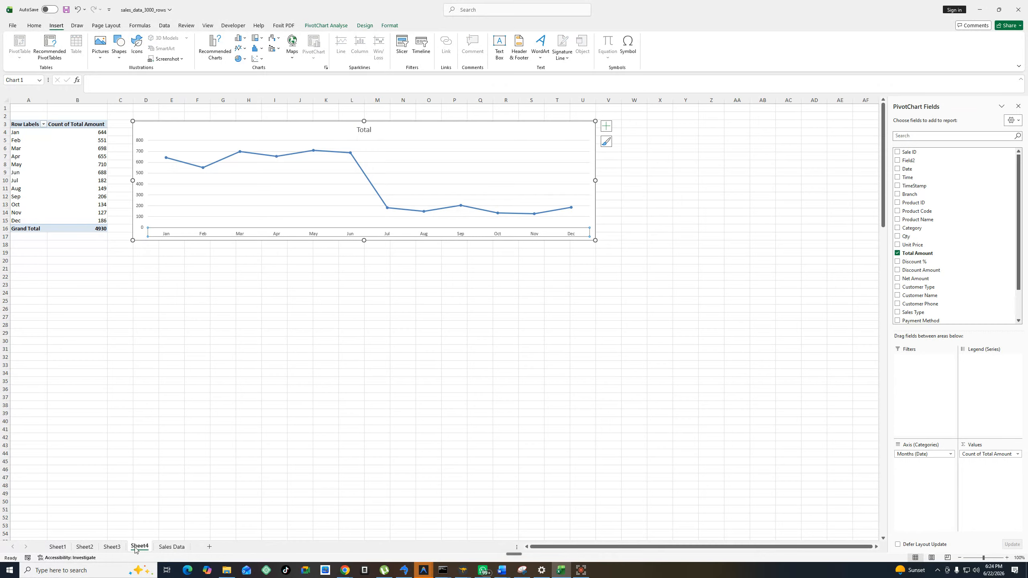
left_click_drag(136, 549, 158, 544)
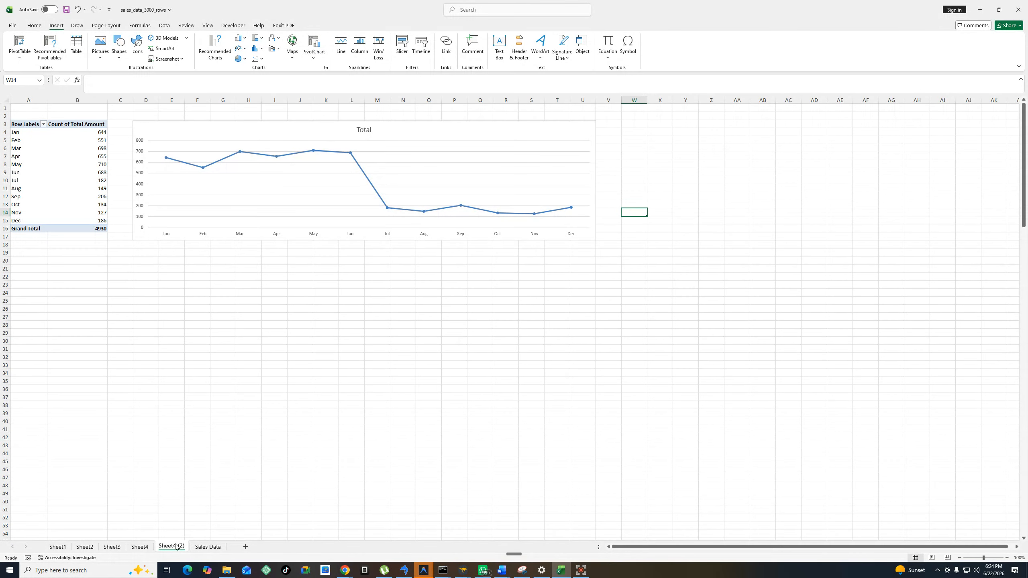
left_click(272, 130)
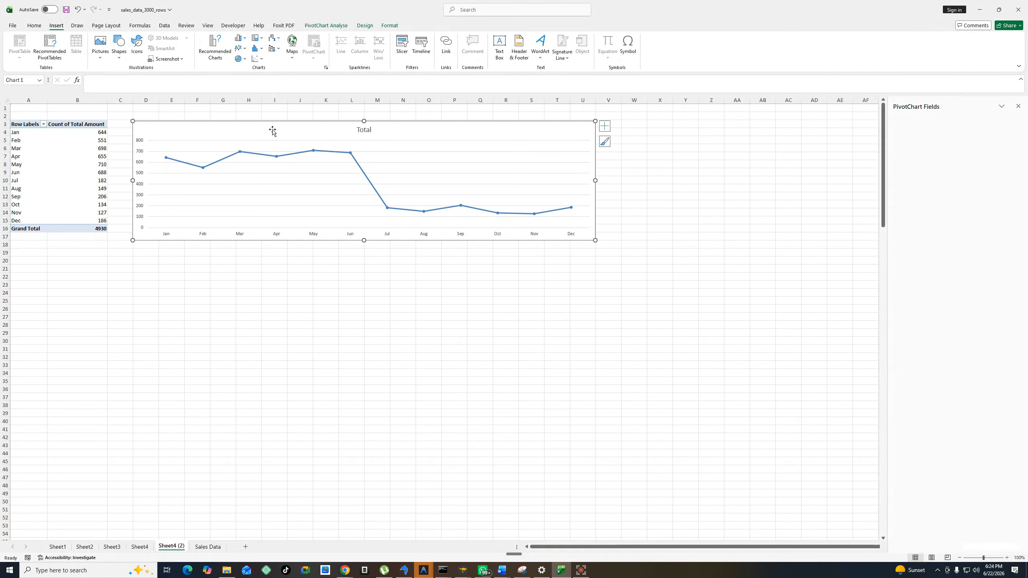
key("Delete")
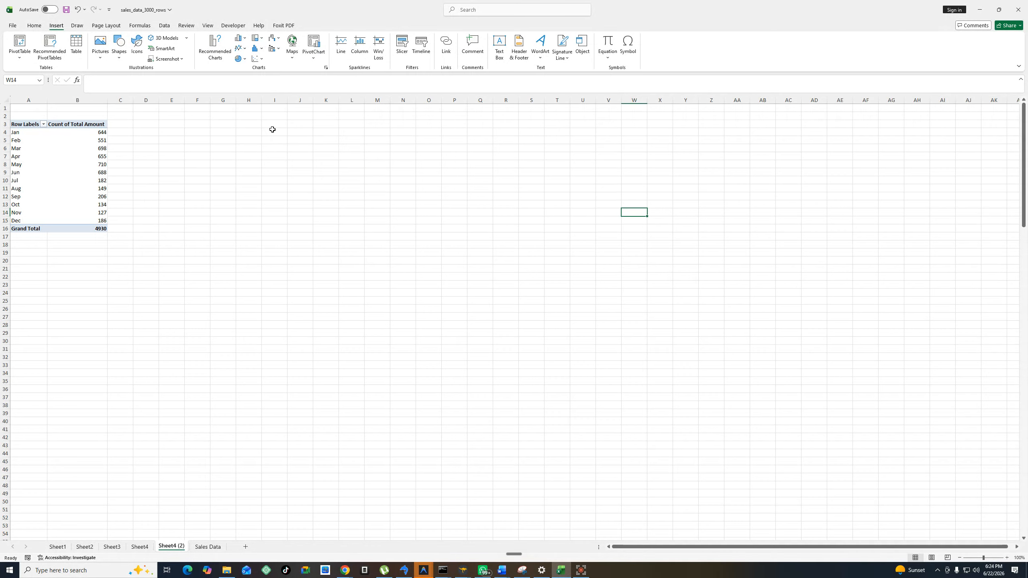
Remove Months (Date) from the copied pivot table's Rows, try Category there and take it out again.
left_click(23, 157)
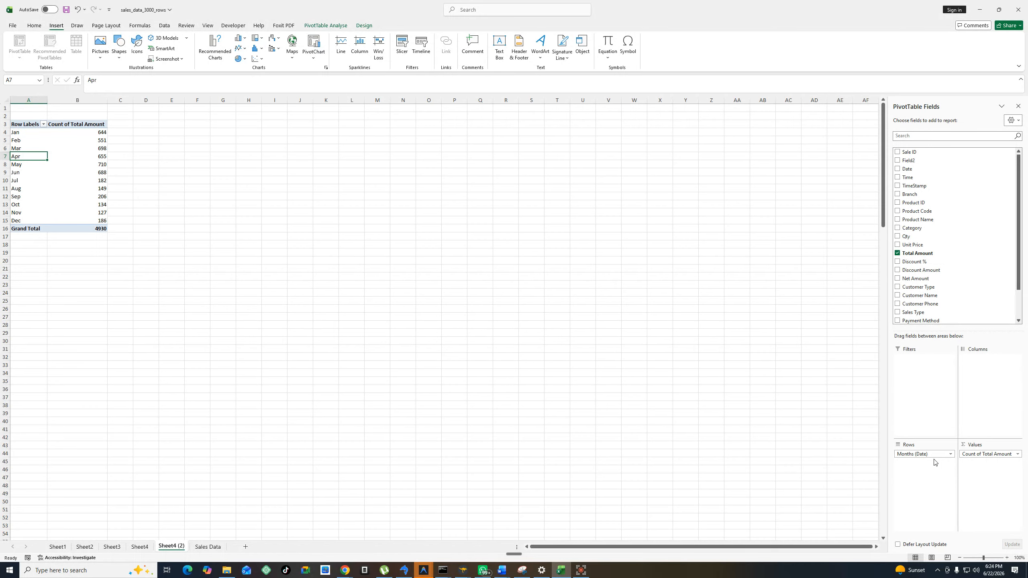
left_click_drag(924, 454, 936, 276)
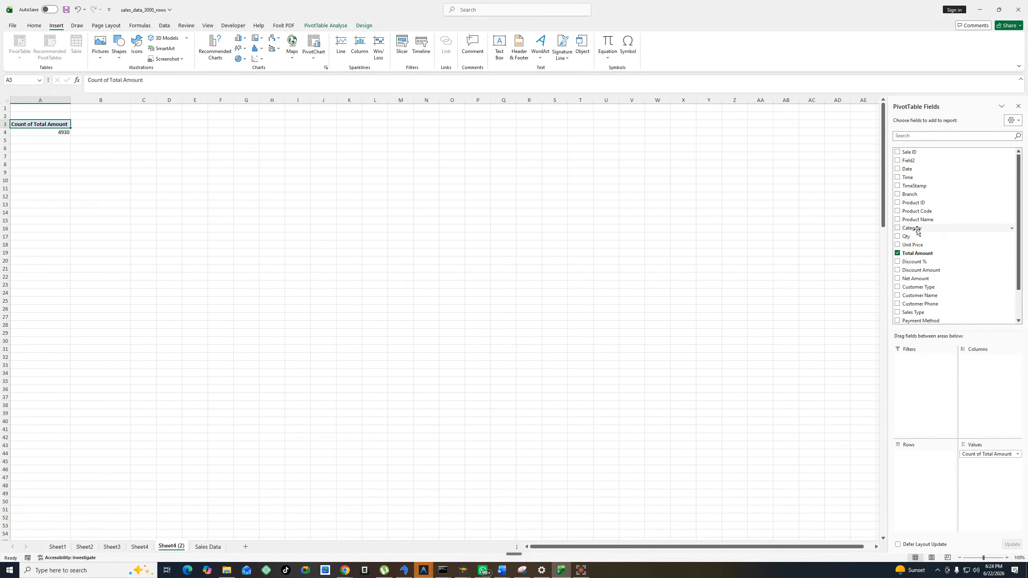
left_click_drag(915, 228, 943, 475)
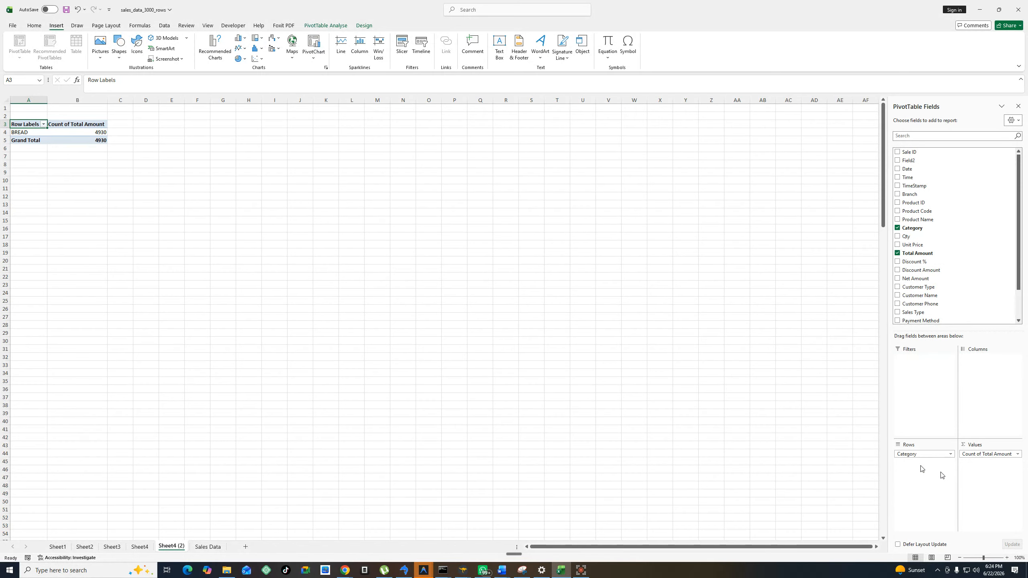
left_click_drag(907, 454, 924, 257)
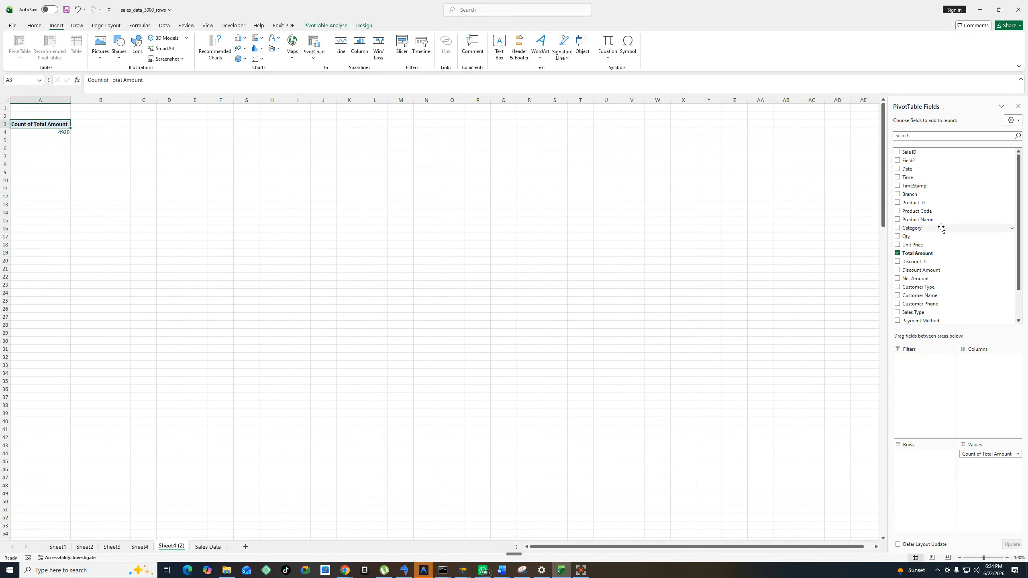
Add Customer Type to the Rows of the pivot table on Sheet4 (2) and select its customer type rows with their counts.
scroll(936, 276, "down", 1)
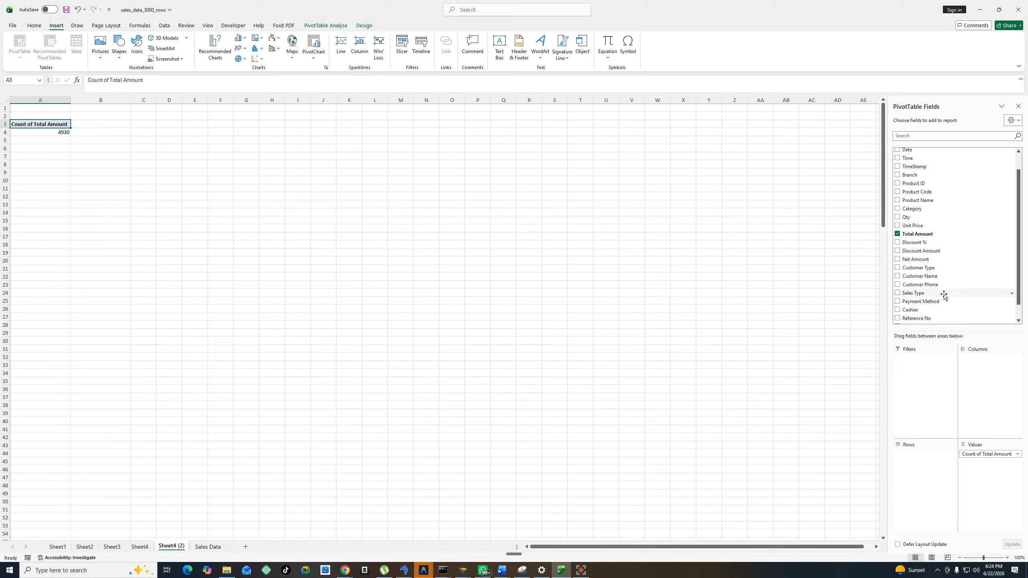
mouse_move(927, 294)
left_mouse_down()
mouse_move(915, 463)
mouse_move(929, 280)
mouse_move(929, 308)
left_mouse_up()
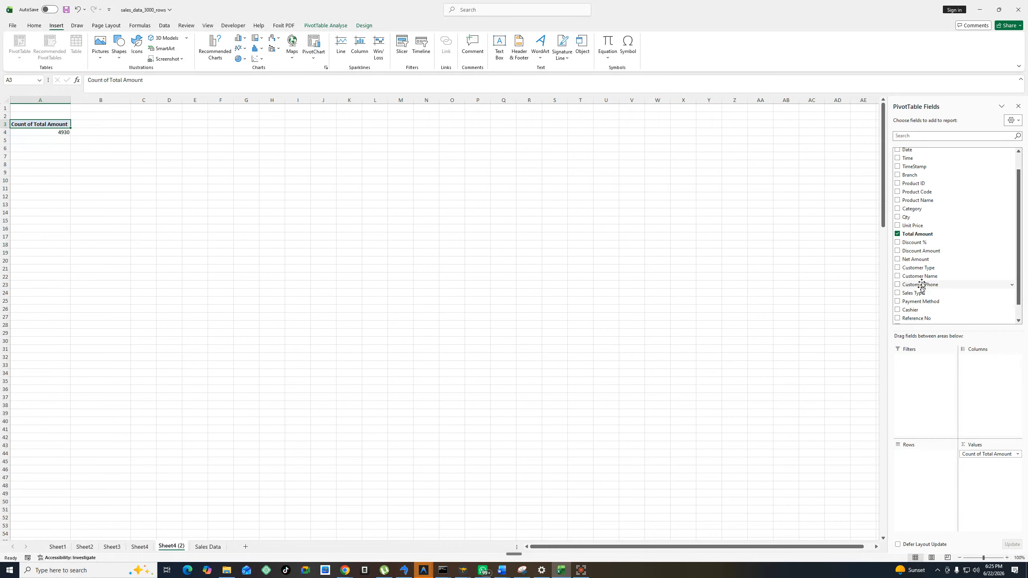
left_click_drag(922, 270, 912, 471)
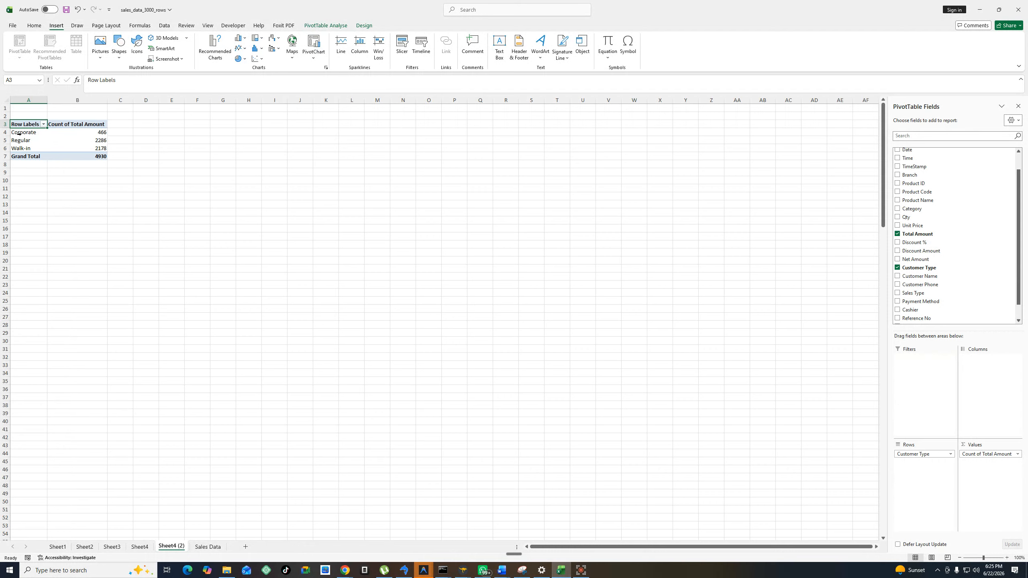
left_click_drag(19, 134, 23, 145)
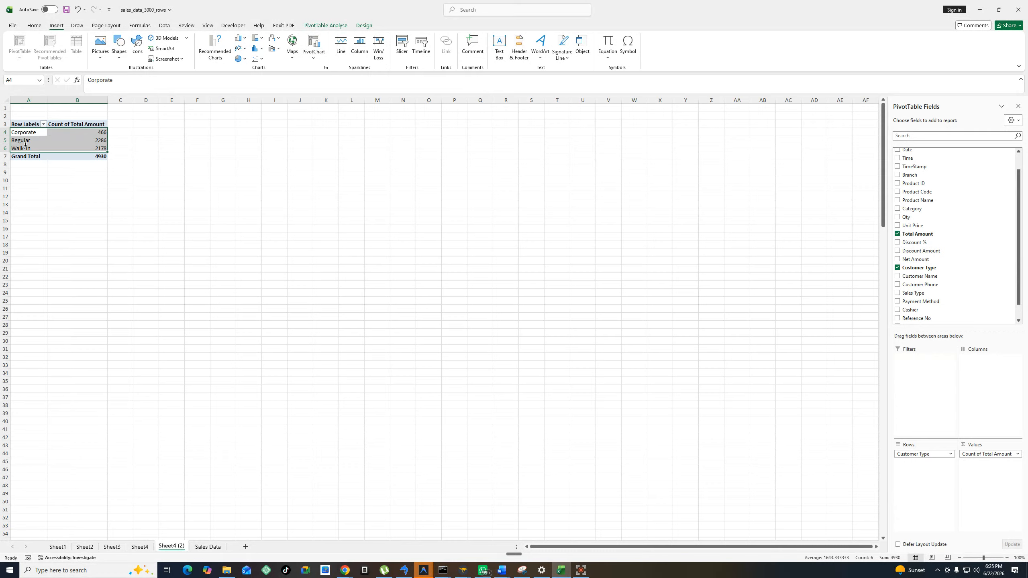
Insert a doughnut PivotChart from the customer type pivot table and place it beside the table.
left_click(120, 142)
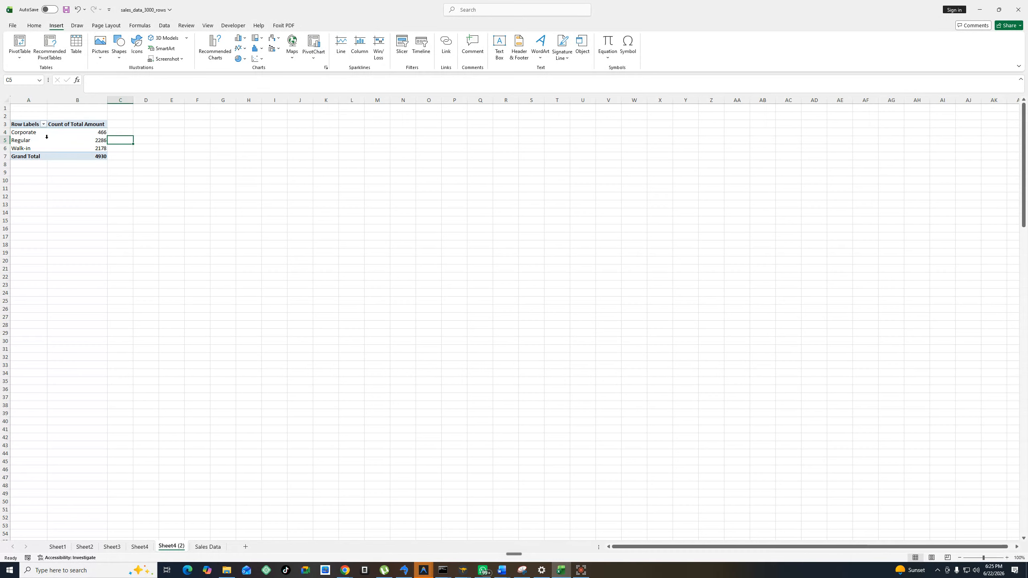
left_click(31, 137)
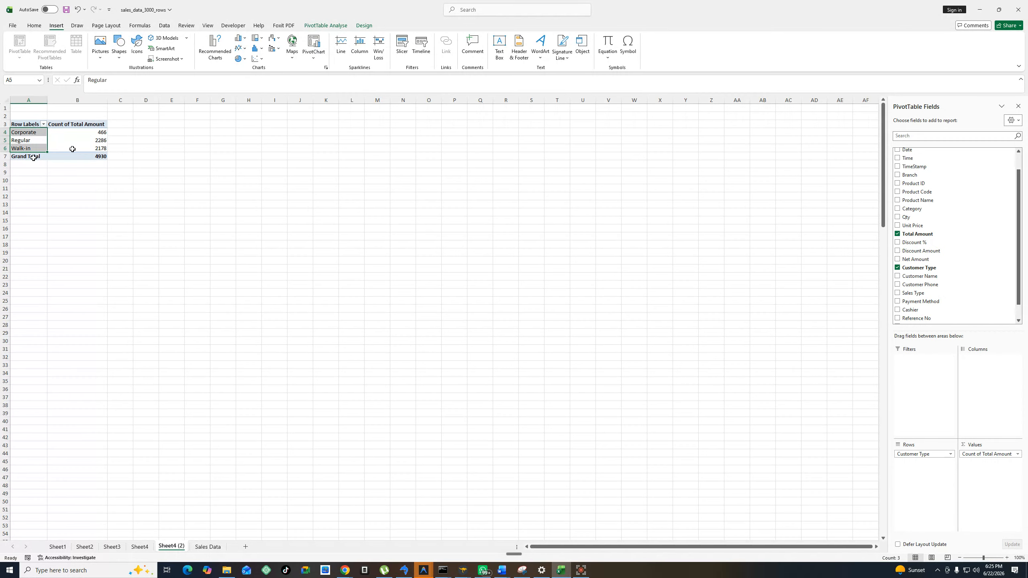
left_click(35, 133)
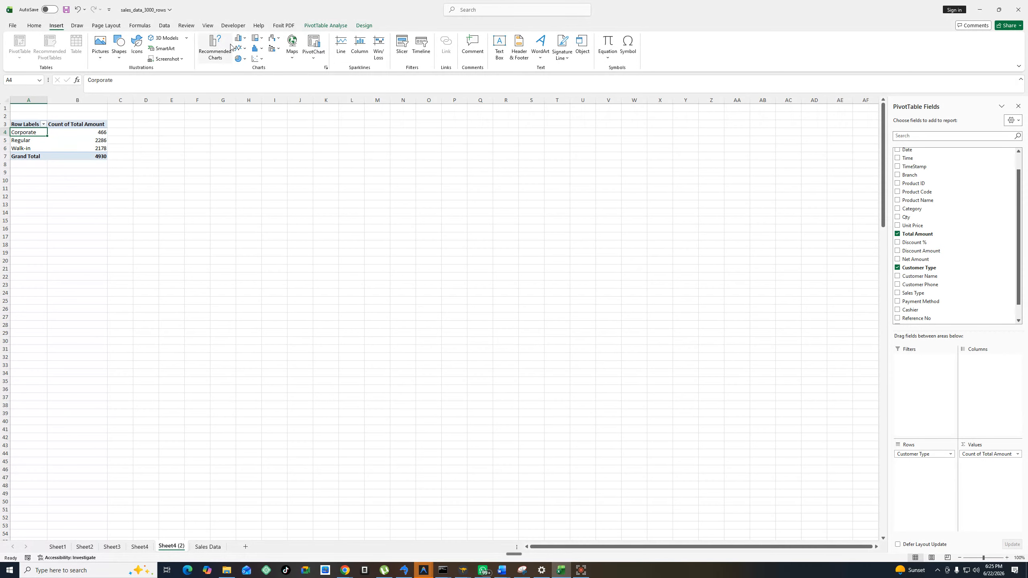
left_click(242, 59)
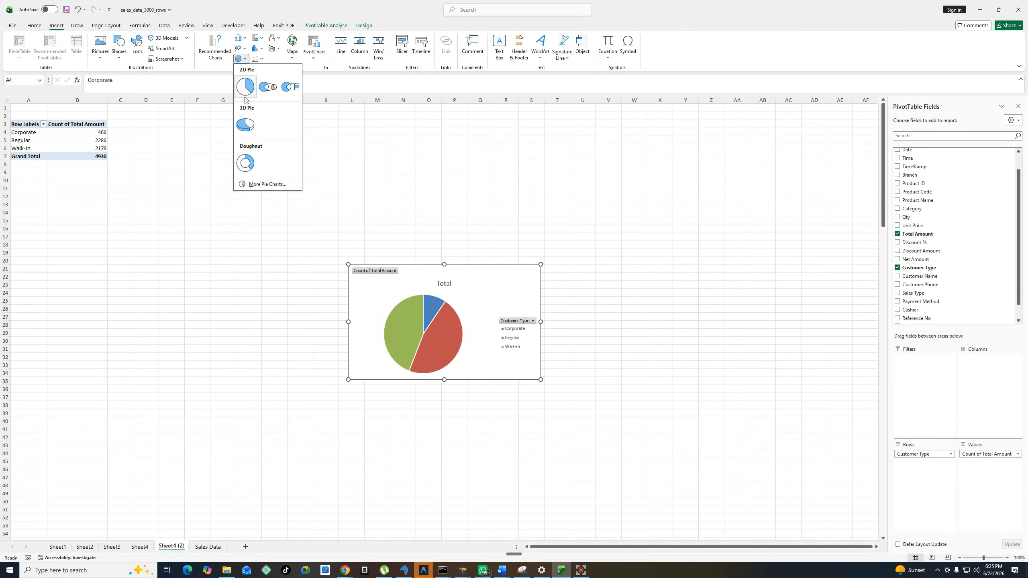
left_click(252, 166)
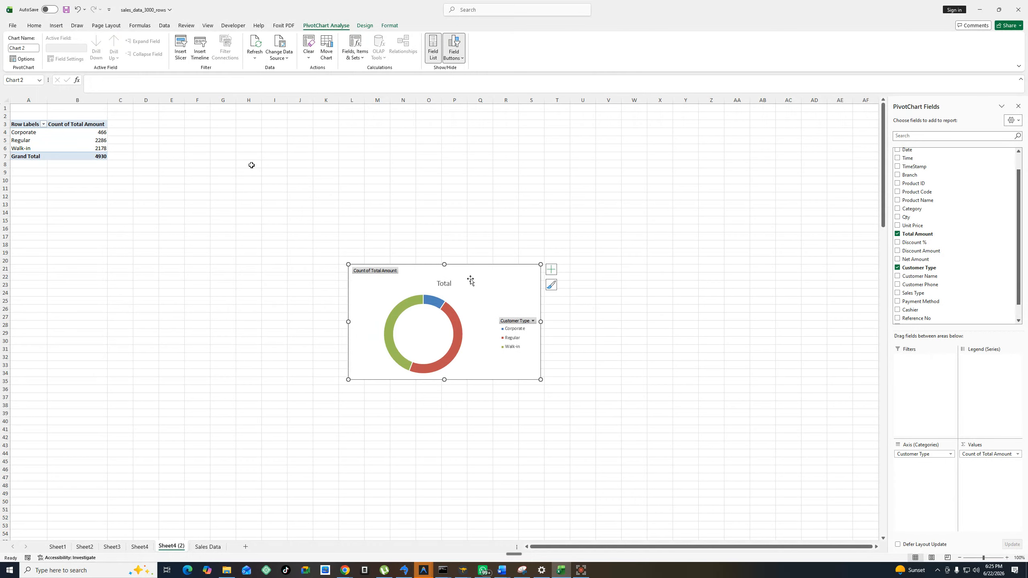
left_click_drag(457, 261, 223, 116)
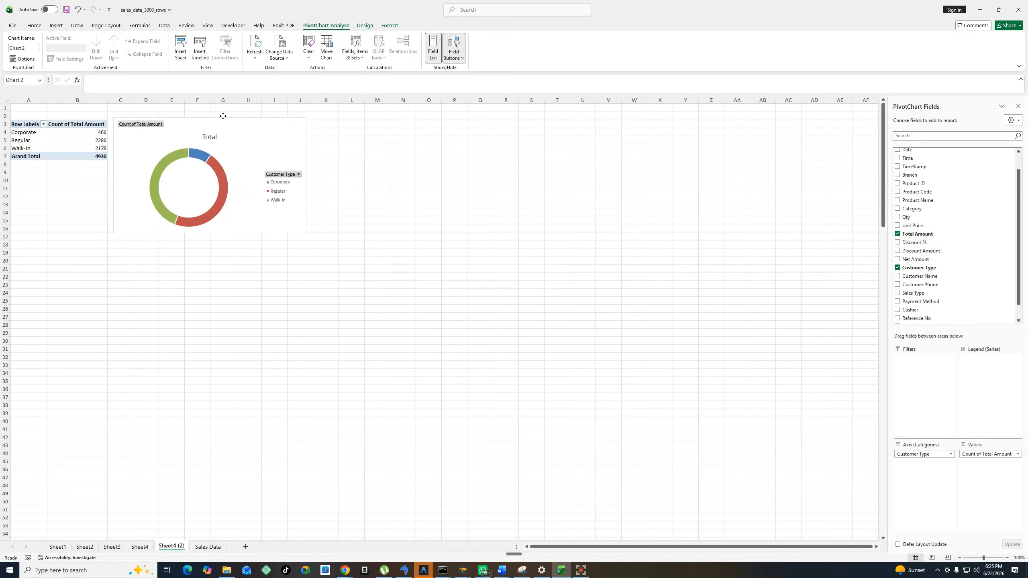
Hide the value field button and the Customer Type axis field button on the doughnut chart.
right_click(156, 125)
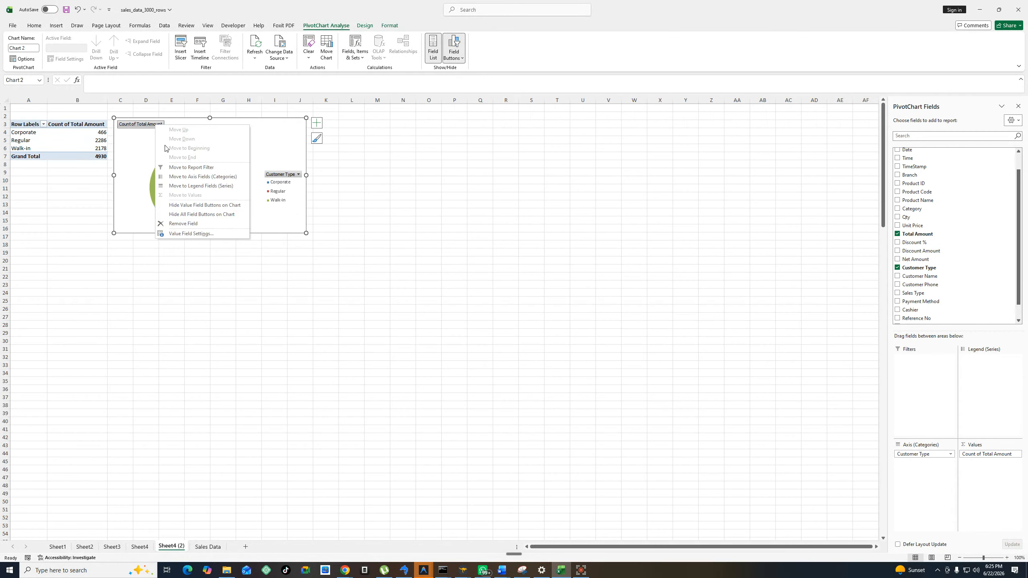
left_click(191, 205)
left_click(291, 171)
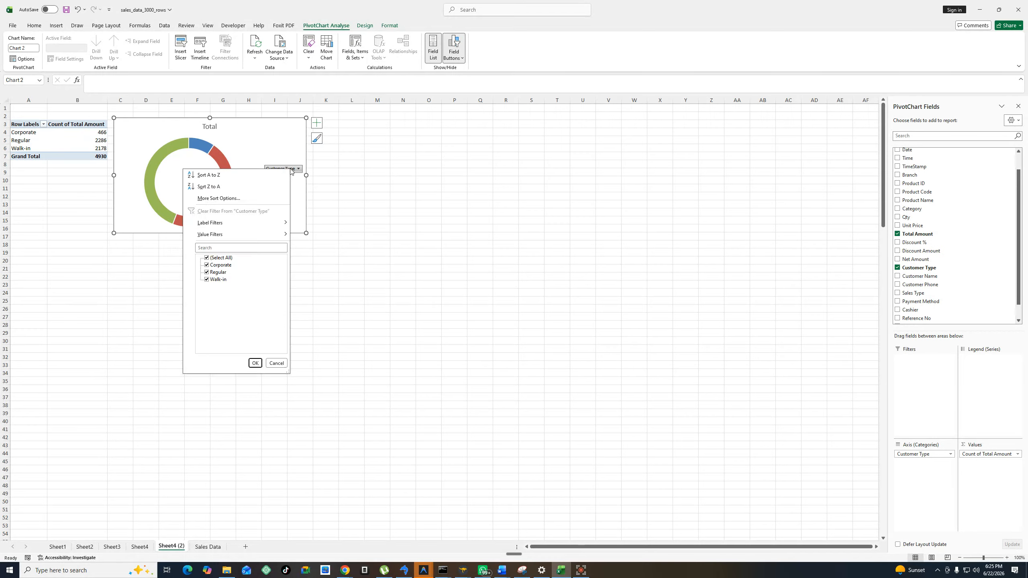
right_click(290, 169)
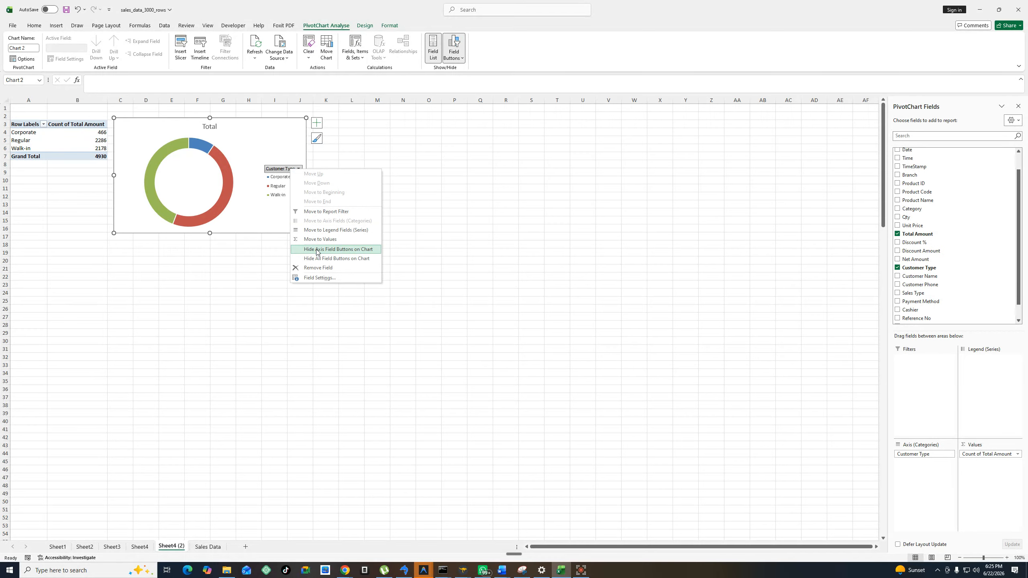
left_click(318, 249)
Set the doughnut chart's legend position to Bottom.
left_click(287, 186)
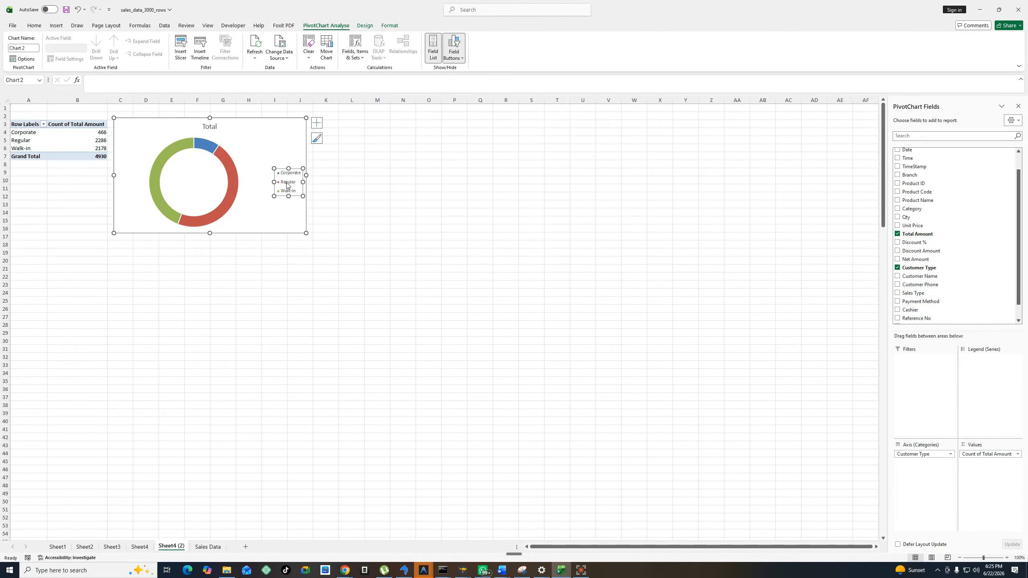
right_click(287, 185)
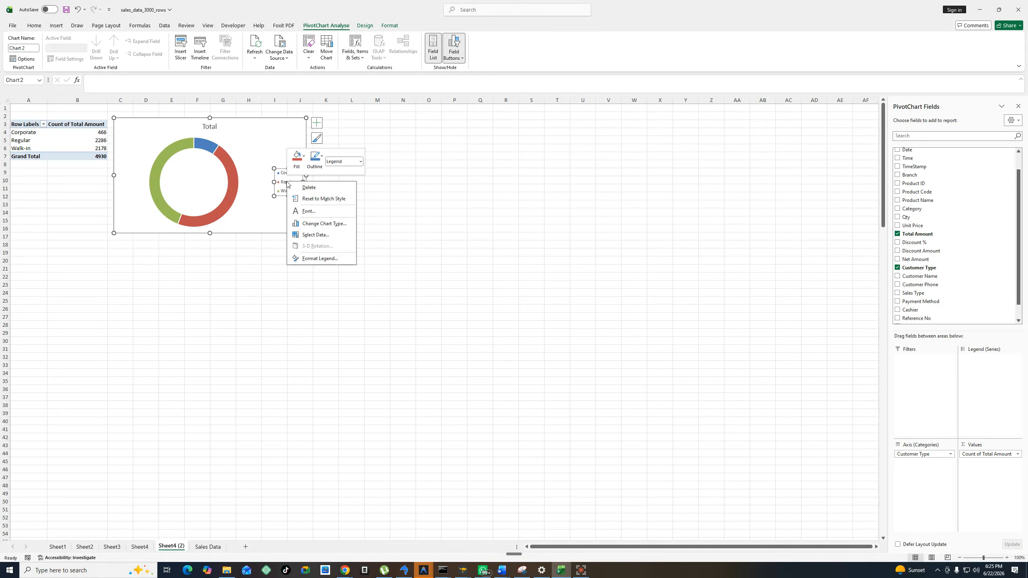
left_click(313, 259)
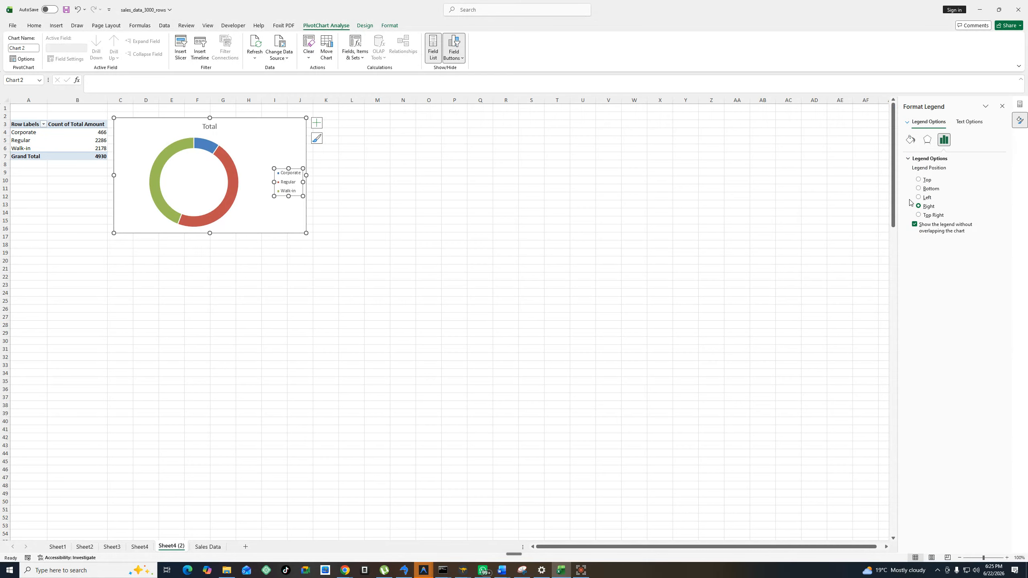
left_click(918, 188)
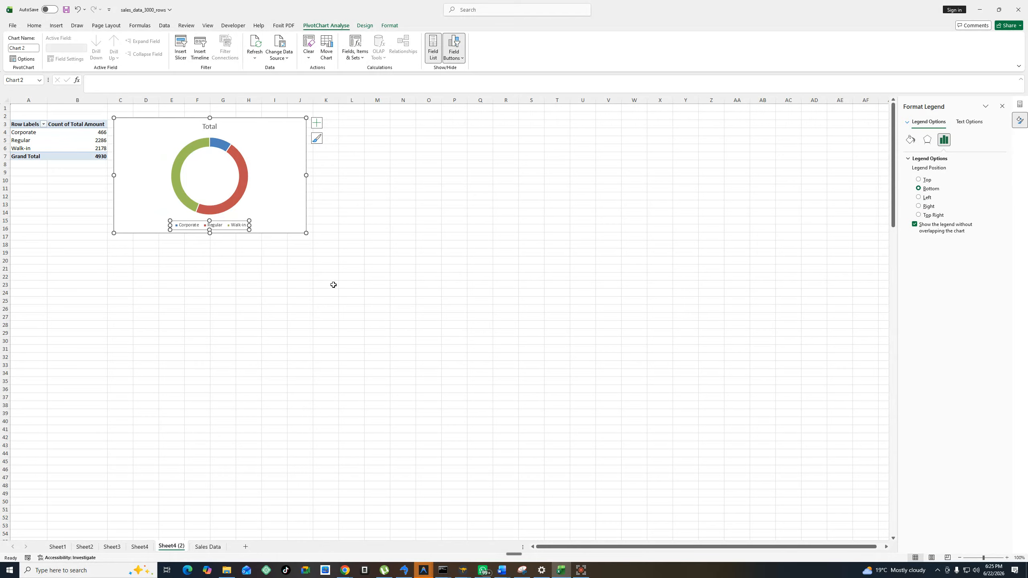
left_click(350, 285)
Check the plot area's border and effects options and slightly enlarge the doughnut's plot area.
left_click(208, 174)
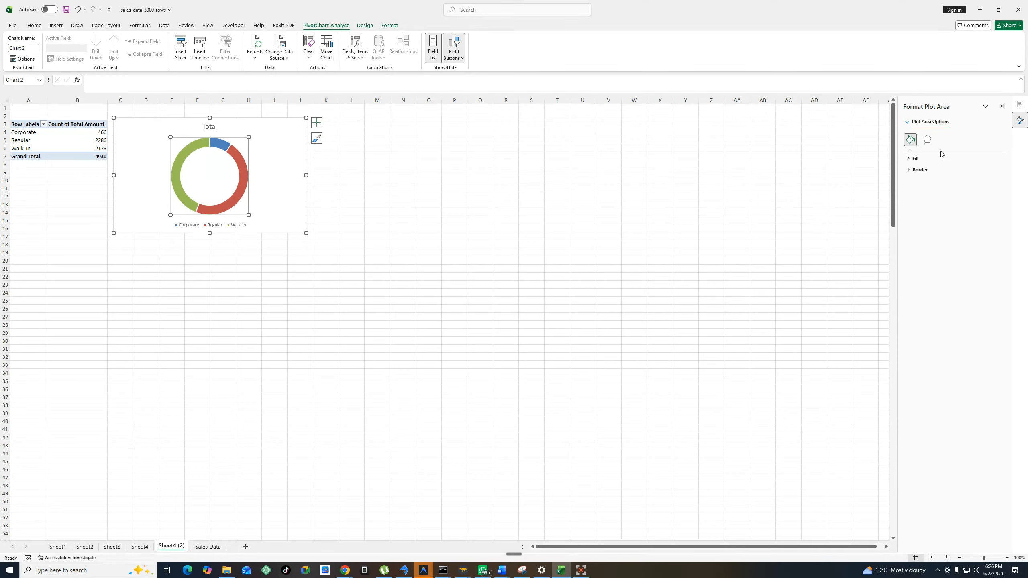
left_click(910, 171)
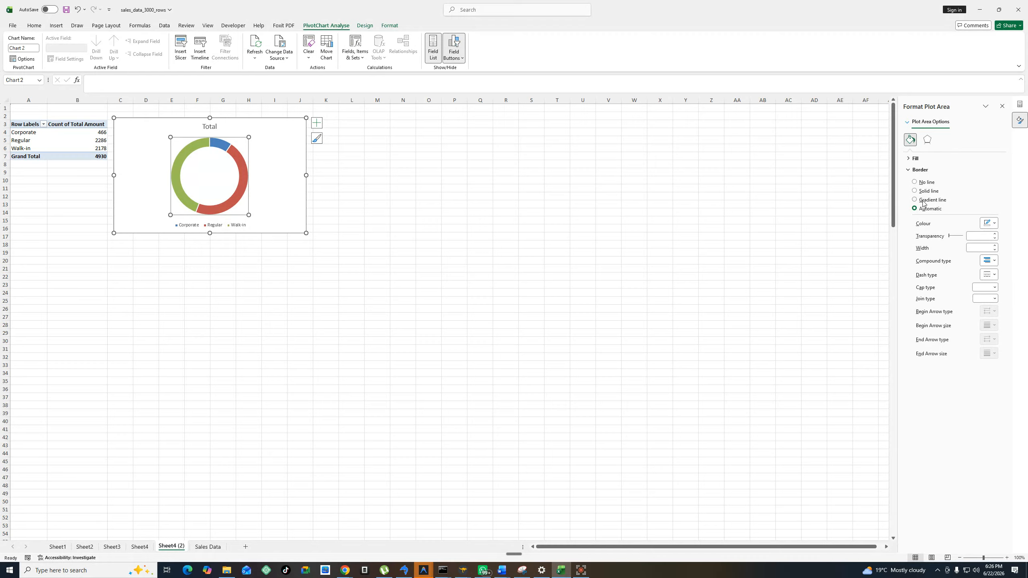
left_click(928, 142)
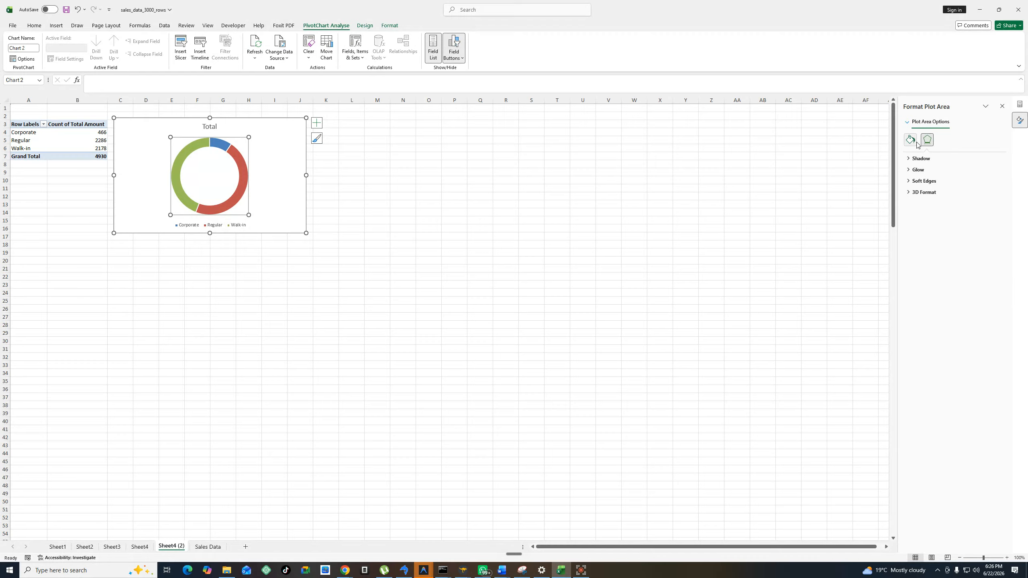
left_click(911, 140)
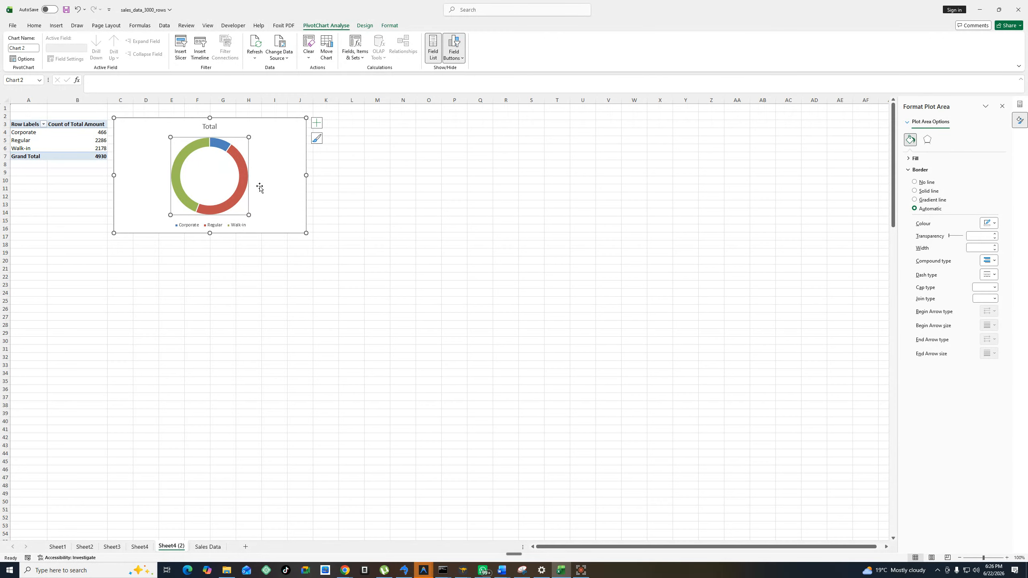
mouse_move(249, 138)
left_mouse_down()
mouse_move(262, 134)
mouse_move(253, 134)
left_mouse_up()
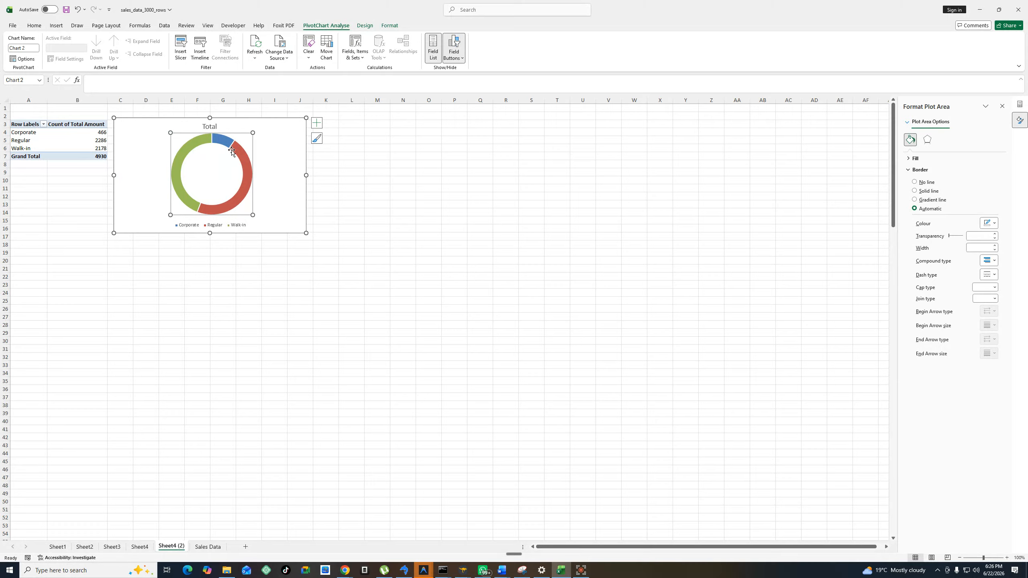
Examine the formatting options of the doughnut series and the chart area, including border, effects, size and properties.
left_click(230, 198)
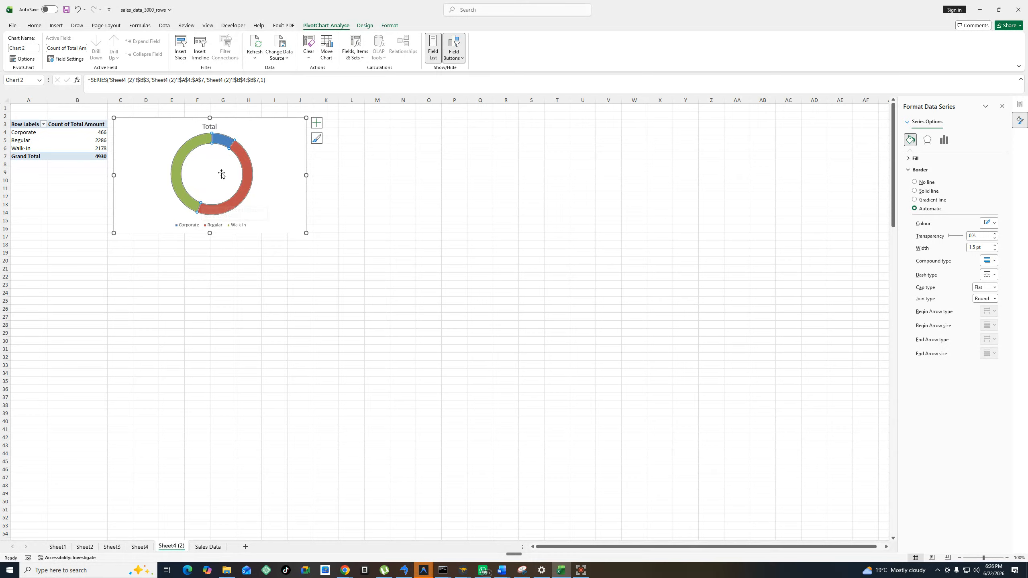
left_click(218, 176)
left_click(195, 144)
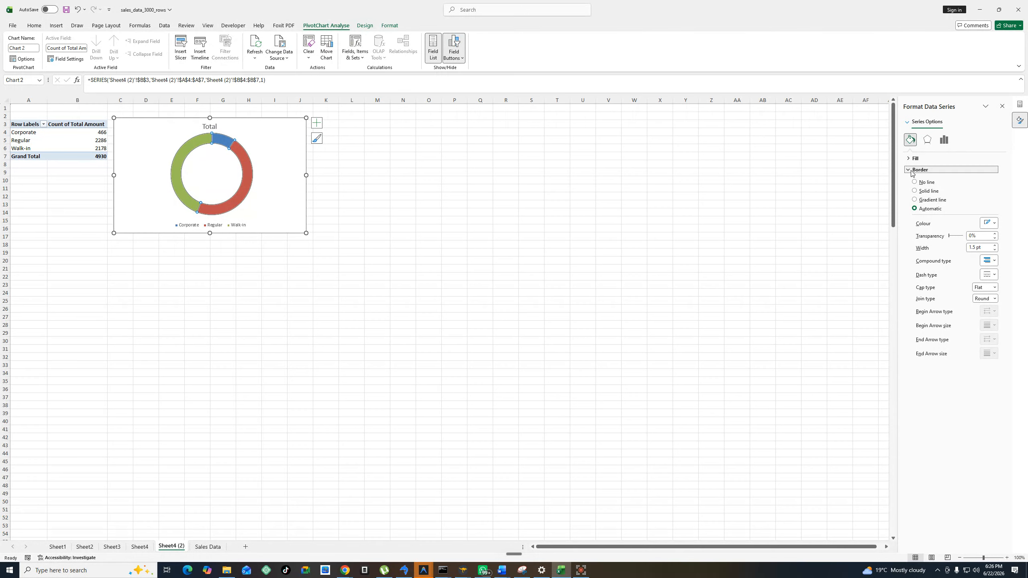
left_click(281, 128)
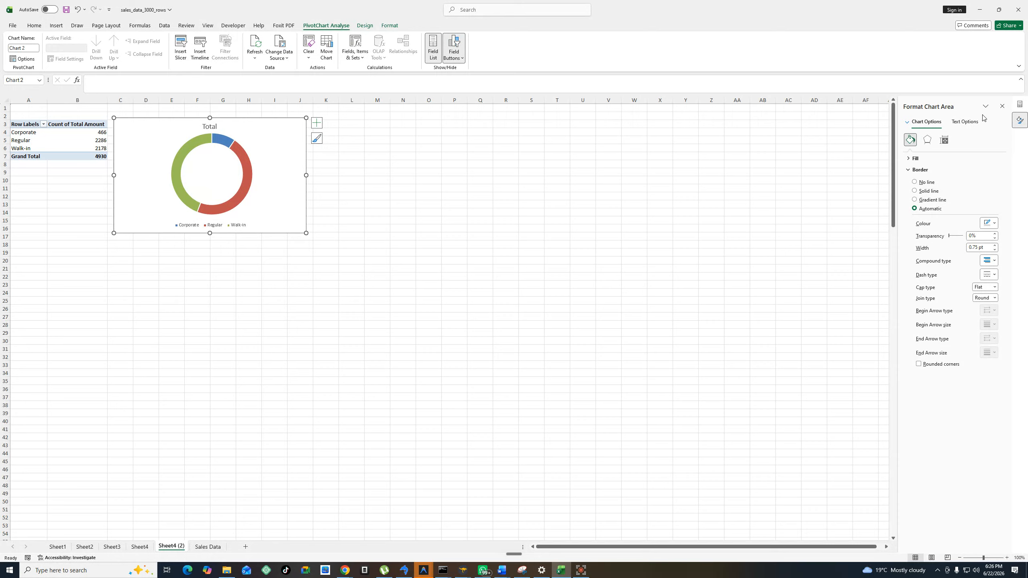
left_click(968, 122)
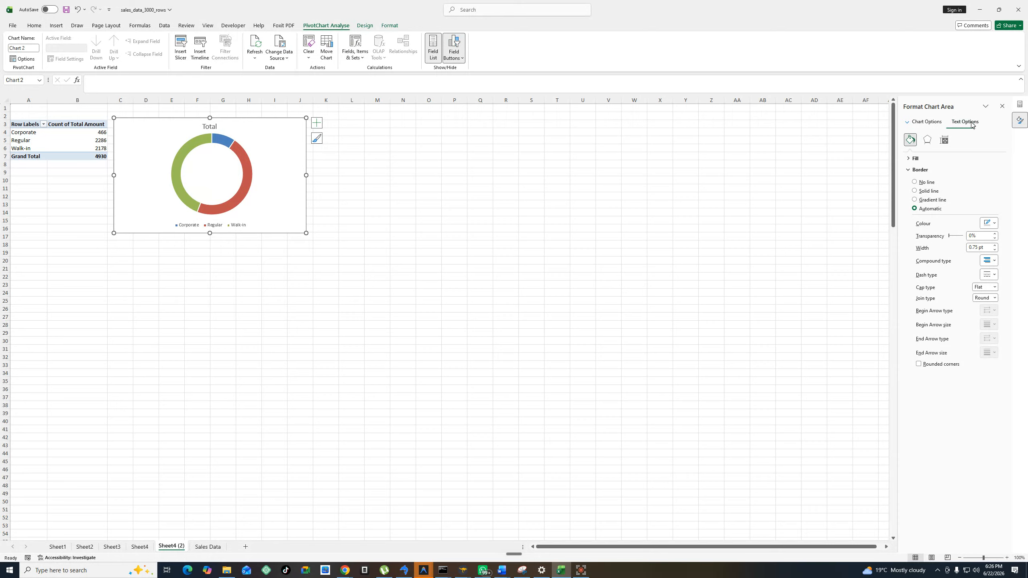
left_click(935, 122)
left_click(944, 140)
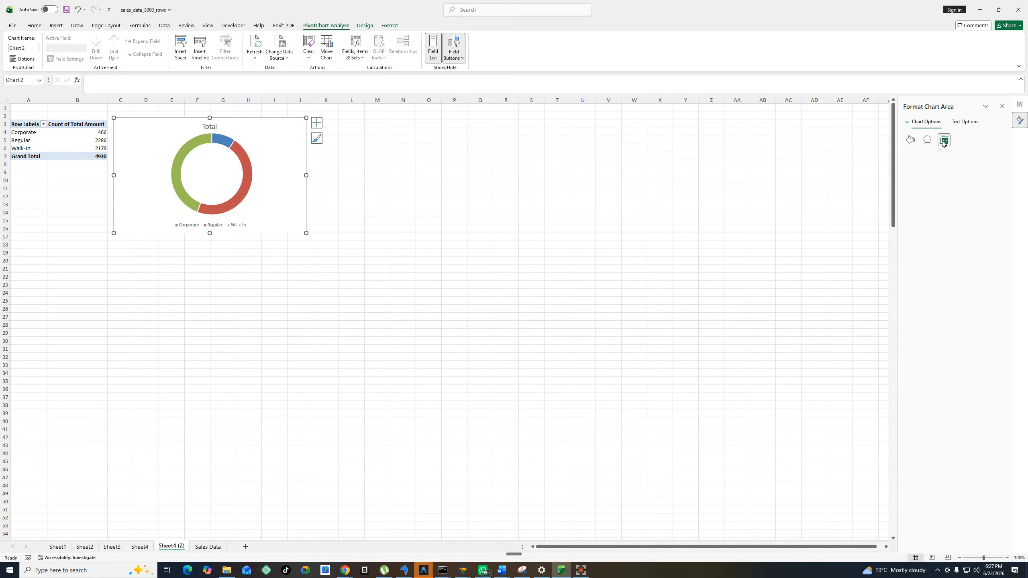
left_click(910, 170)
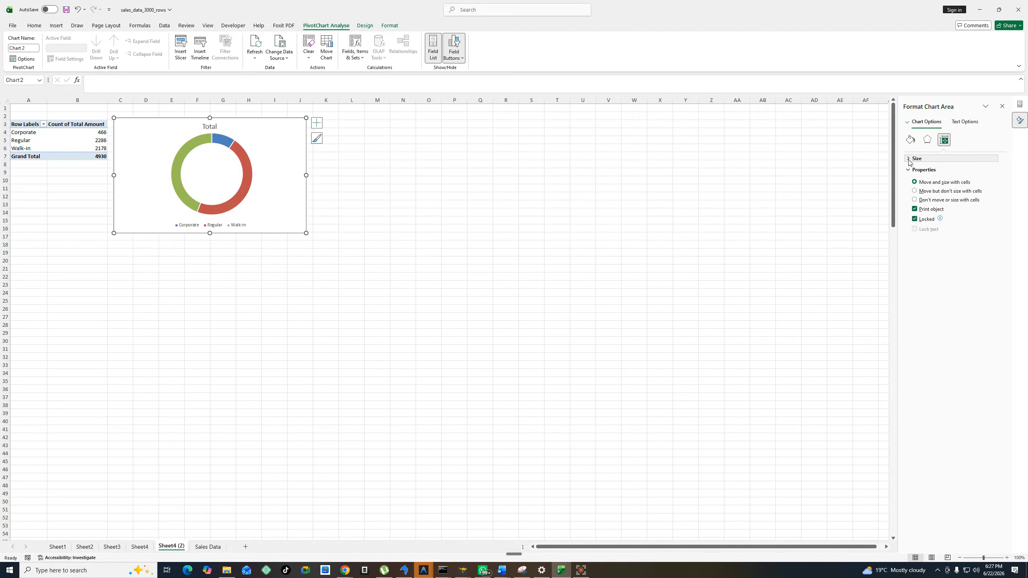
left_click(909, 160)
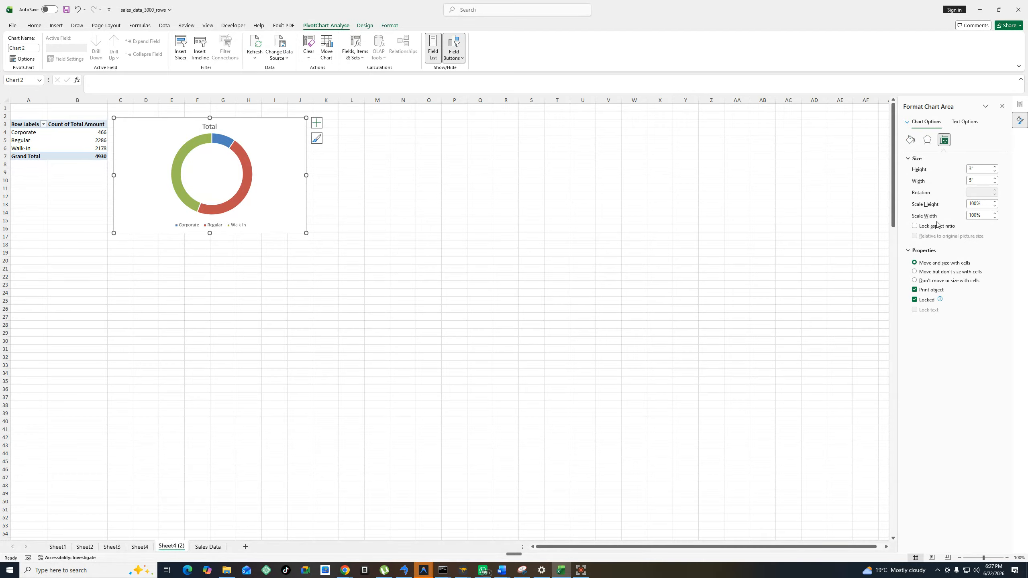
left_click(927, 140)
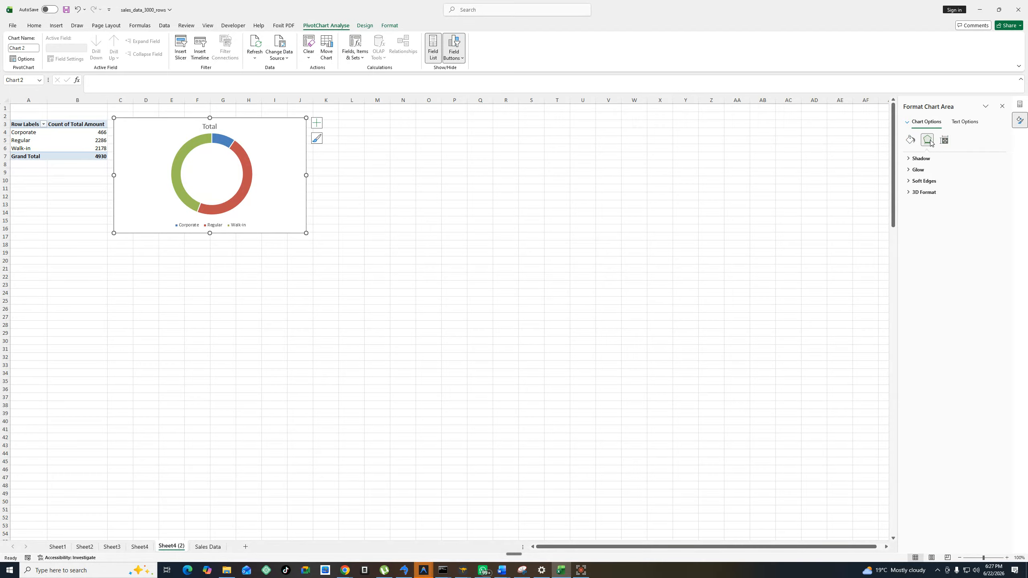
left_click(913, 143)
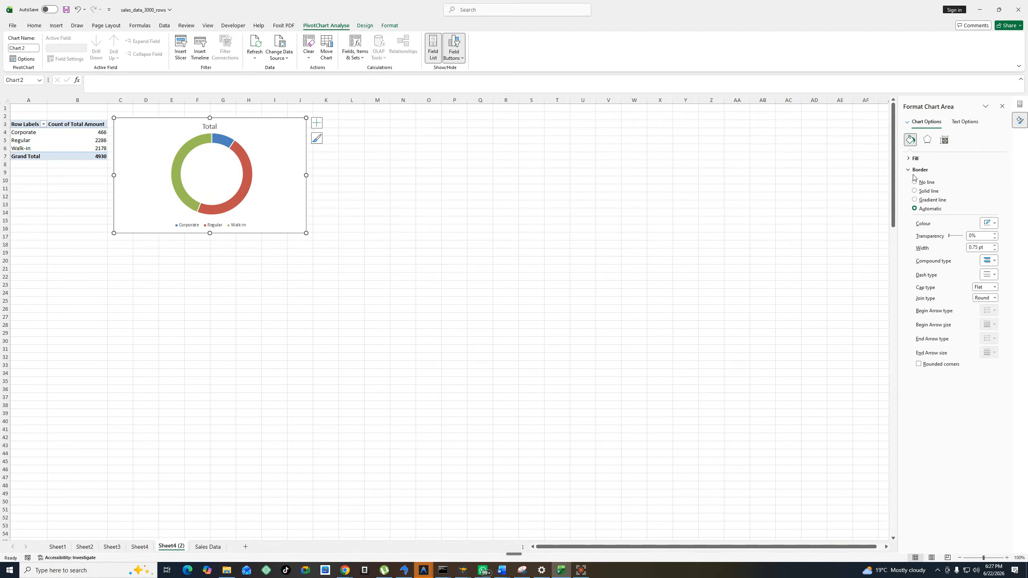
Set the chart area border's join type to Bevel and switch rounded corners on and off again.
left_click(994, 298)
left_click(994, 298)
left_click(994, 298)
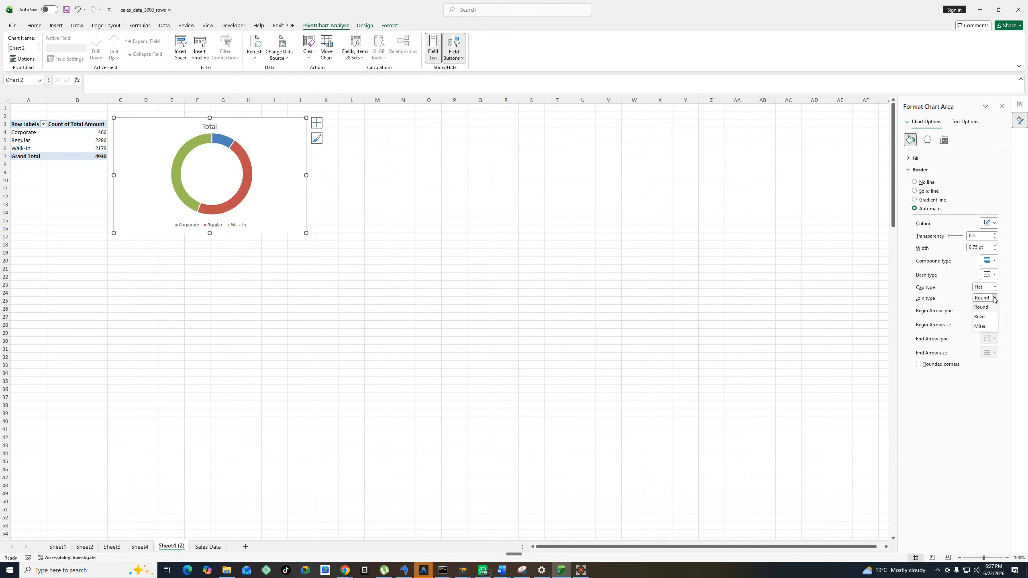
left_click(983, 319)
left_click(919, 364)
left_click(920, 365)
left_click(634, 349)
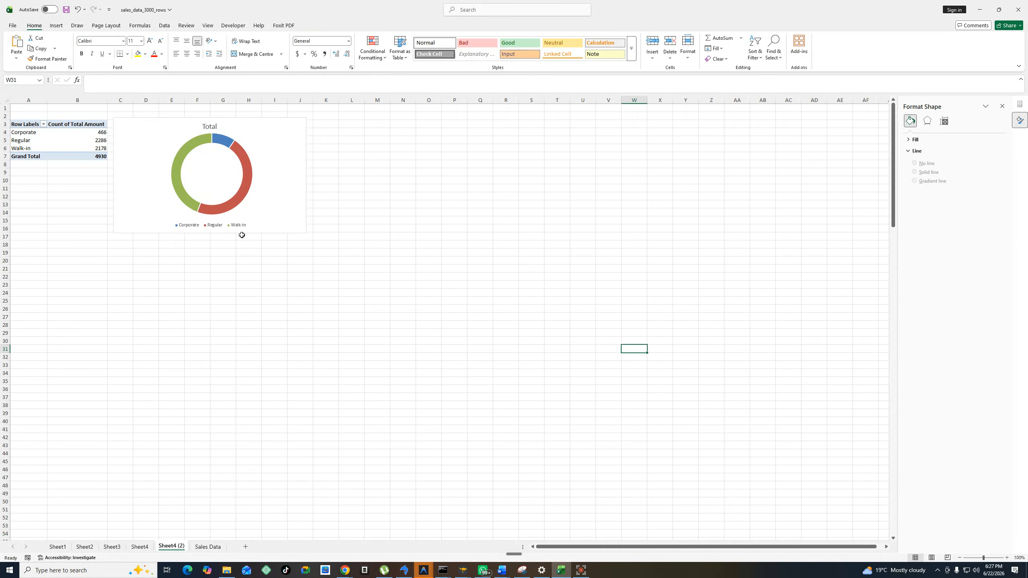
Try chart Style 3 on the doughnut chart, undo it and reselect the plot area.
left_click(222, 175)
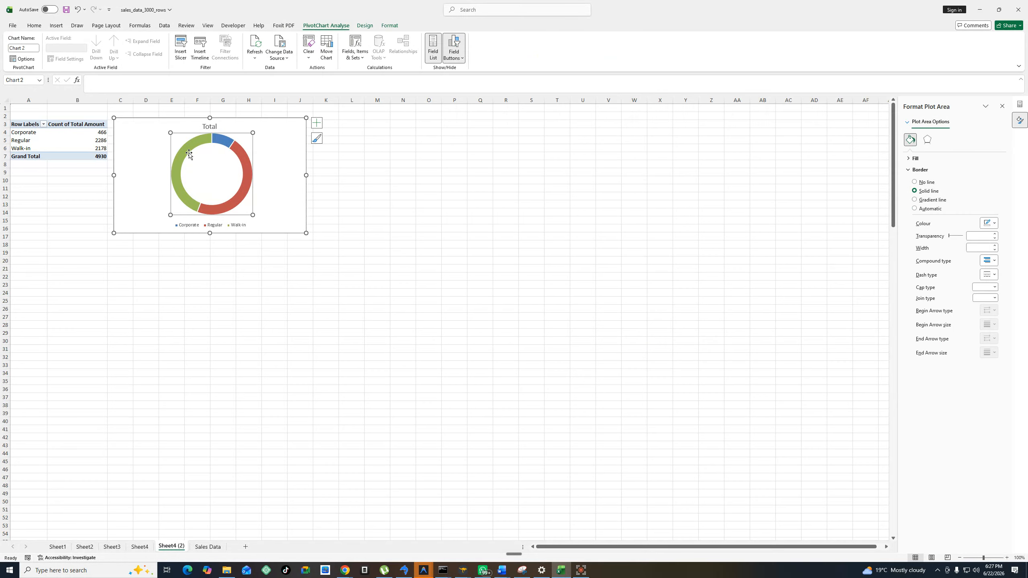
left_click(316, 140)
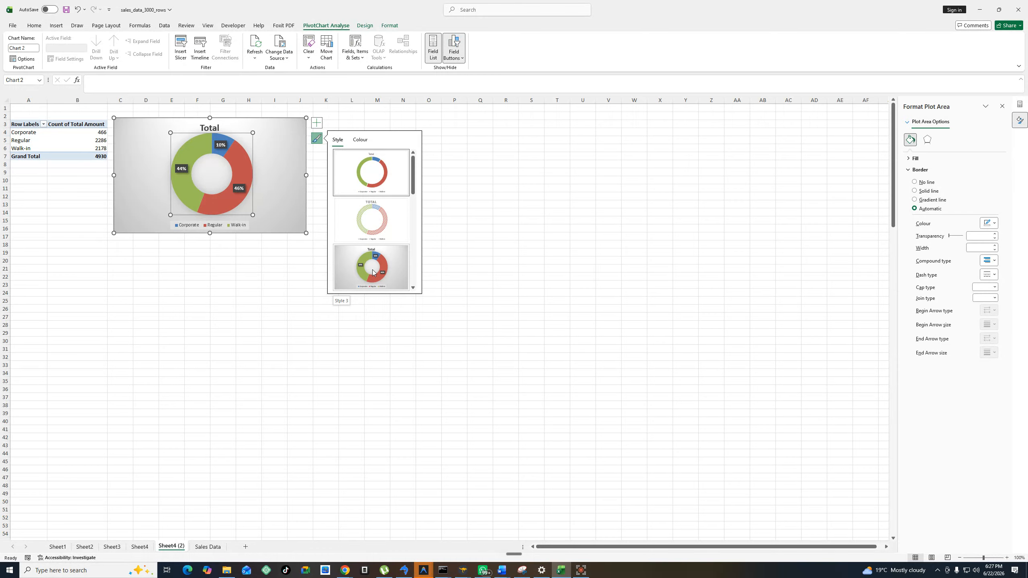
left_click(373, 270)
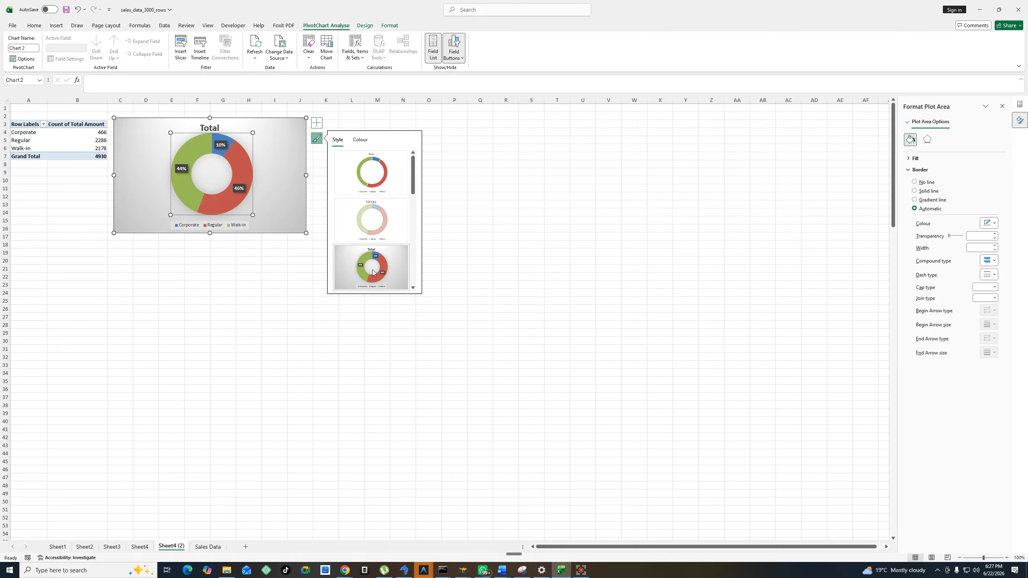
key("Tab")
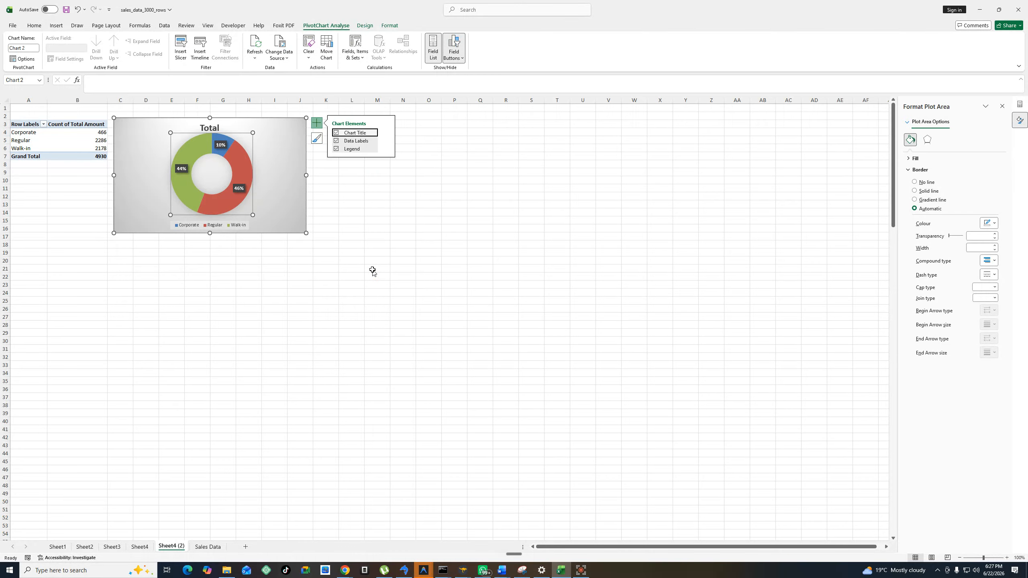
left_click(402, 180)
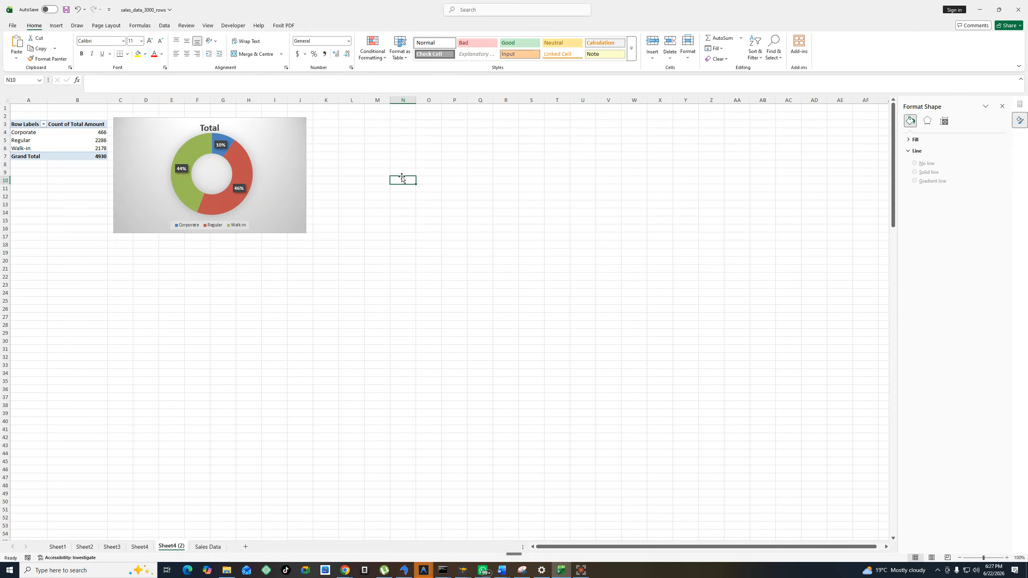
key("ctrl+z")
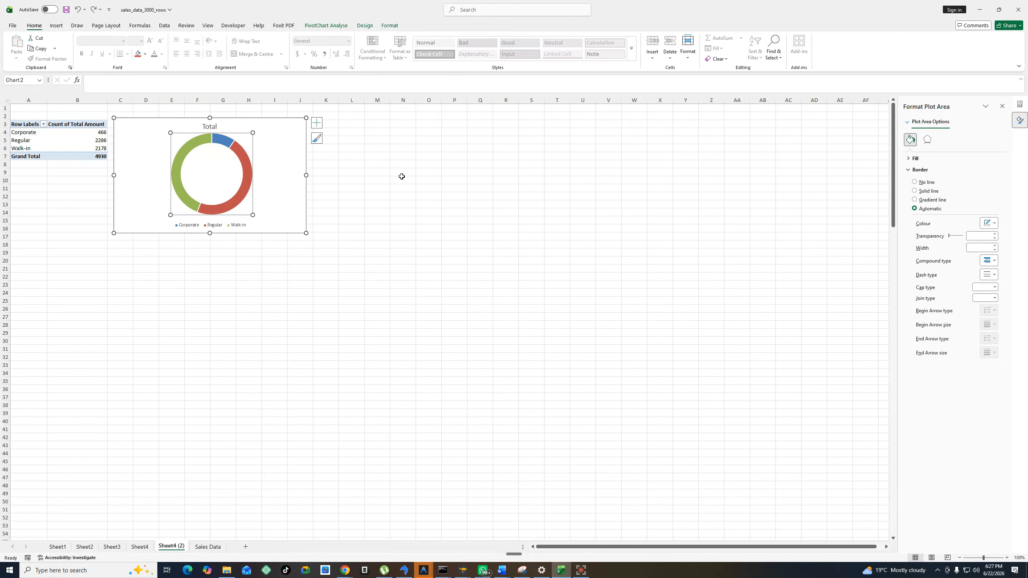
left_click(377, 236)
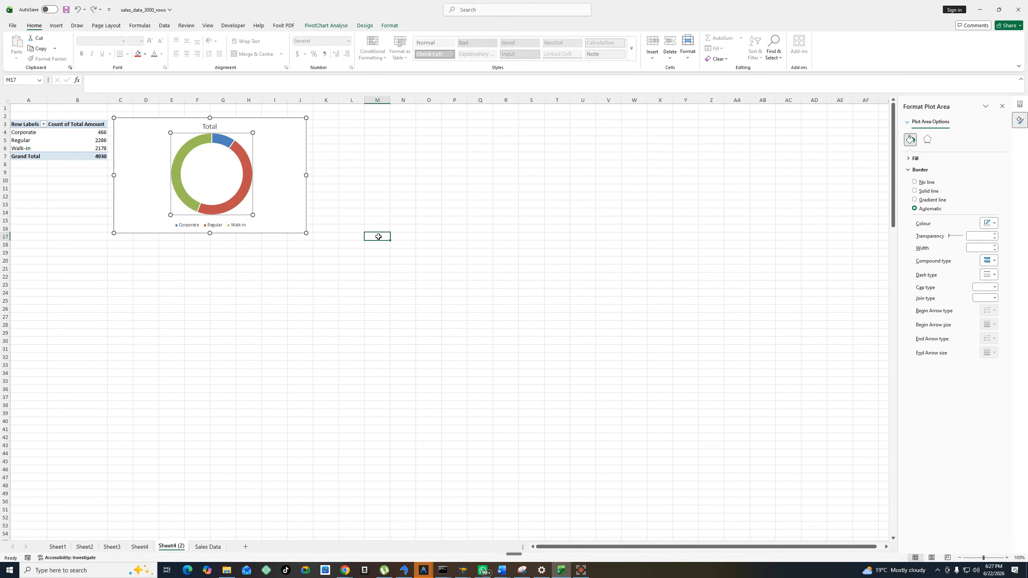
left_click(224, 159)
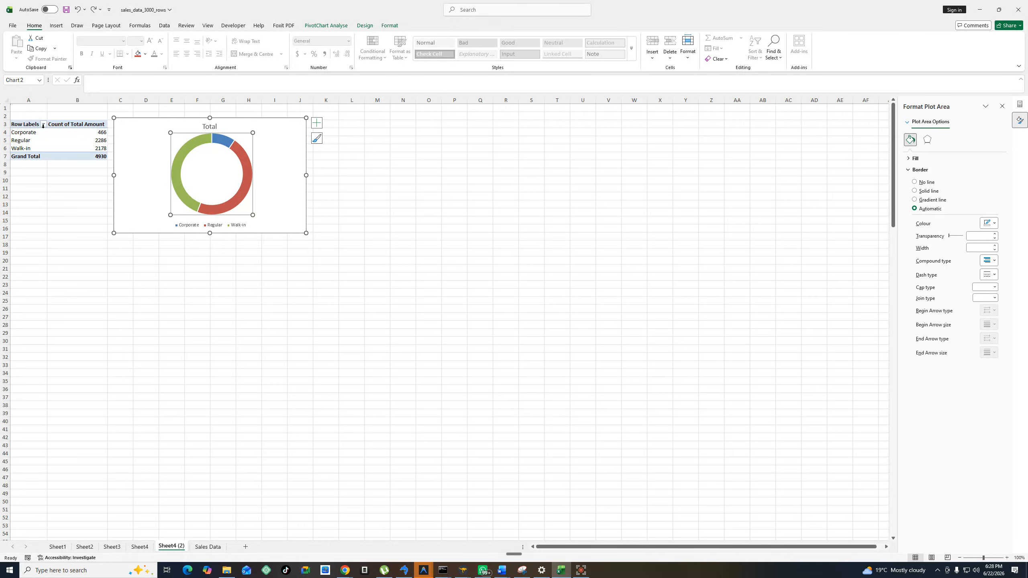
Draw a rectangle about 0.96" high and 3.13" wide on Sheet4 (2), beside the doughnut chart.
left_click(59, 185)
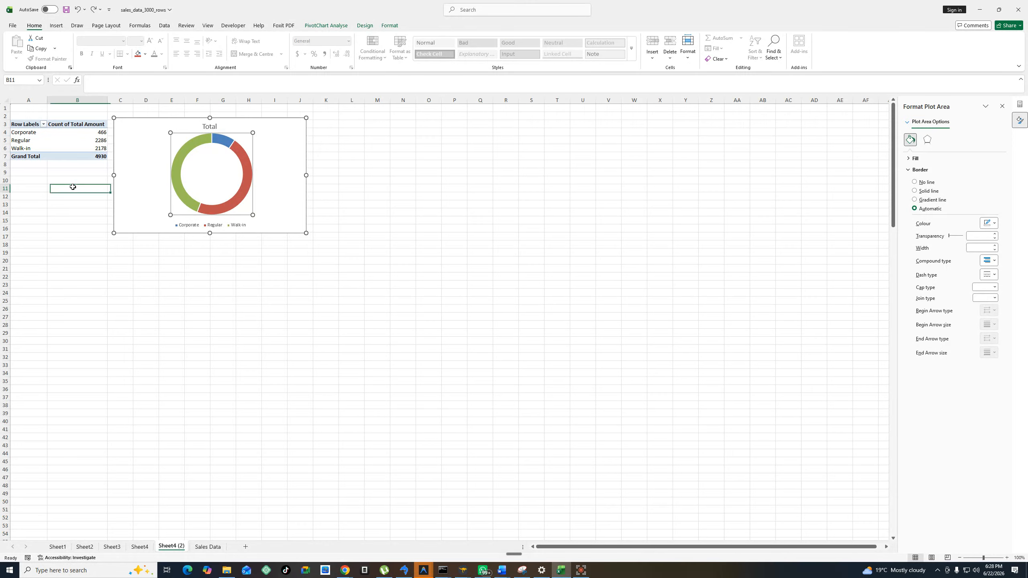
left_click(100, 155)
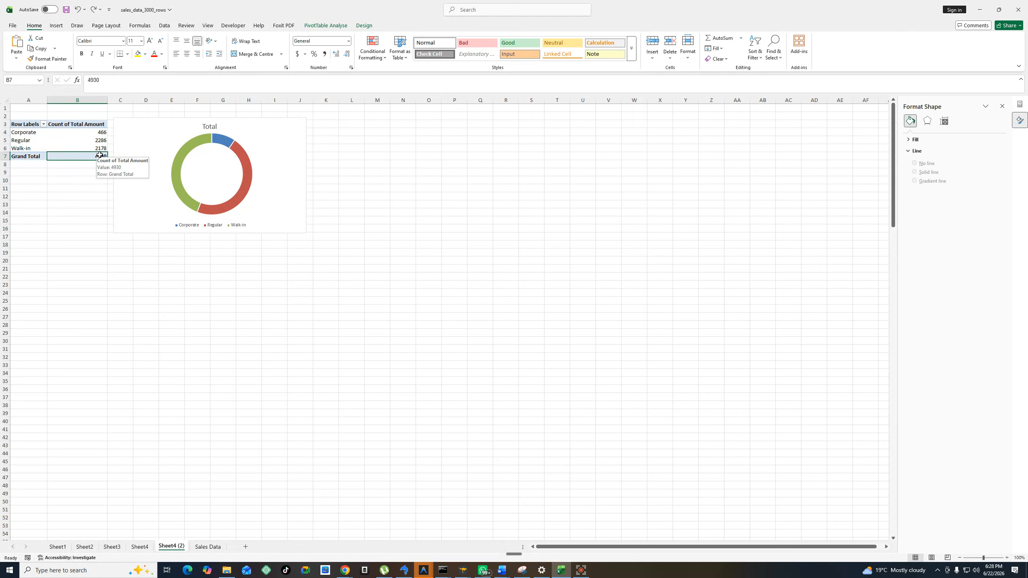
left_click(60, 26)
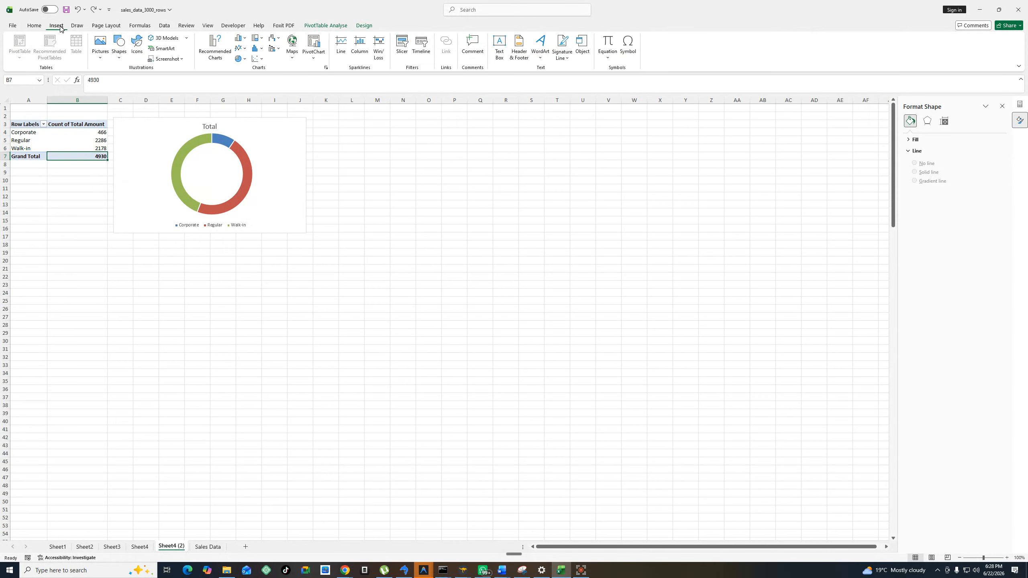
left_click(120, 60)
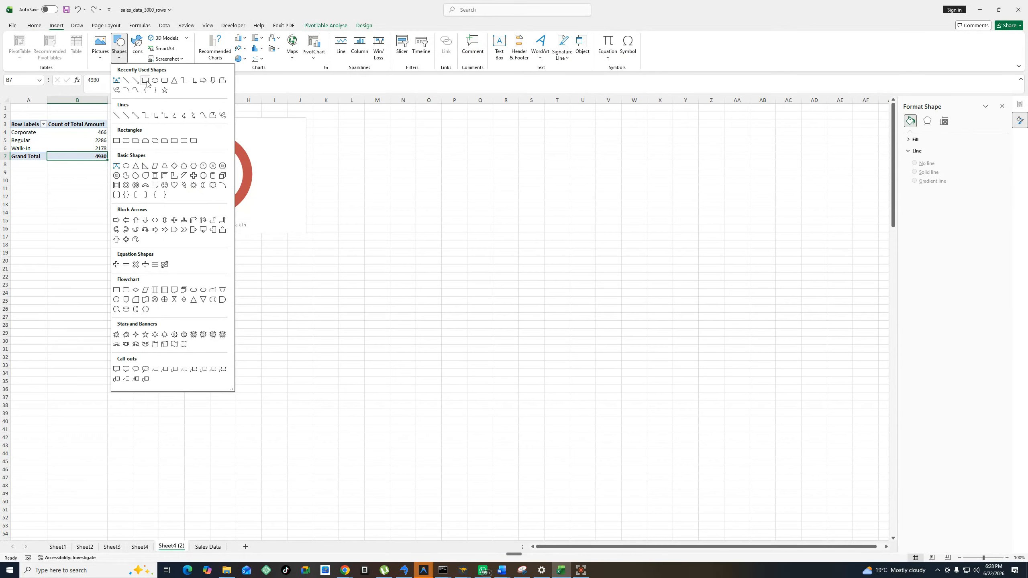
left_click(147, 82)
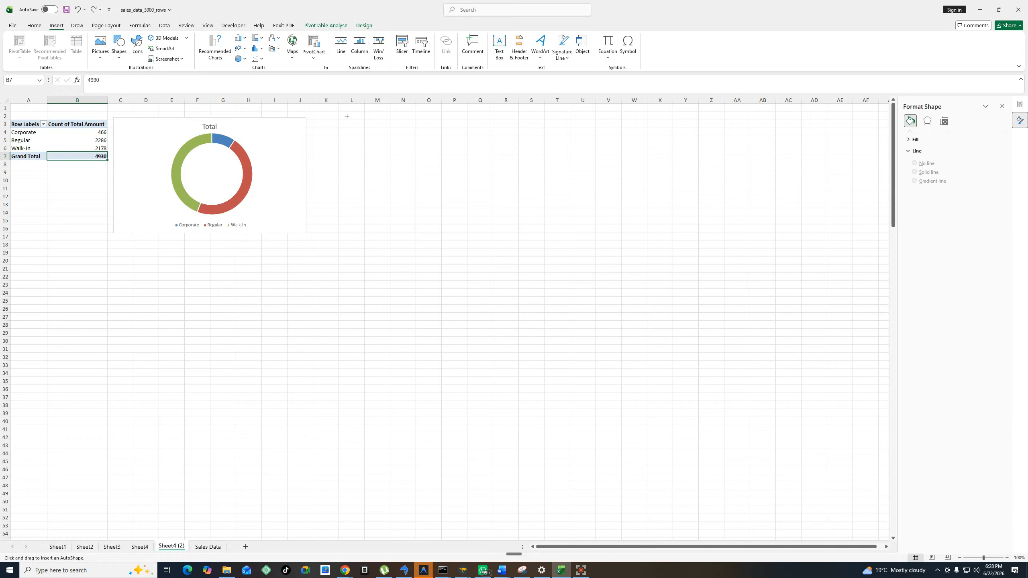
left_click_drag(347, 116, 468, 154)
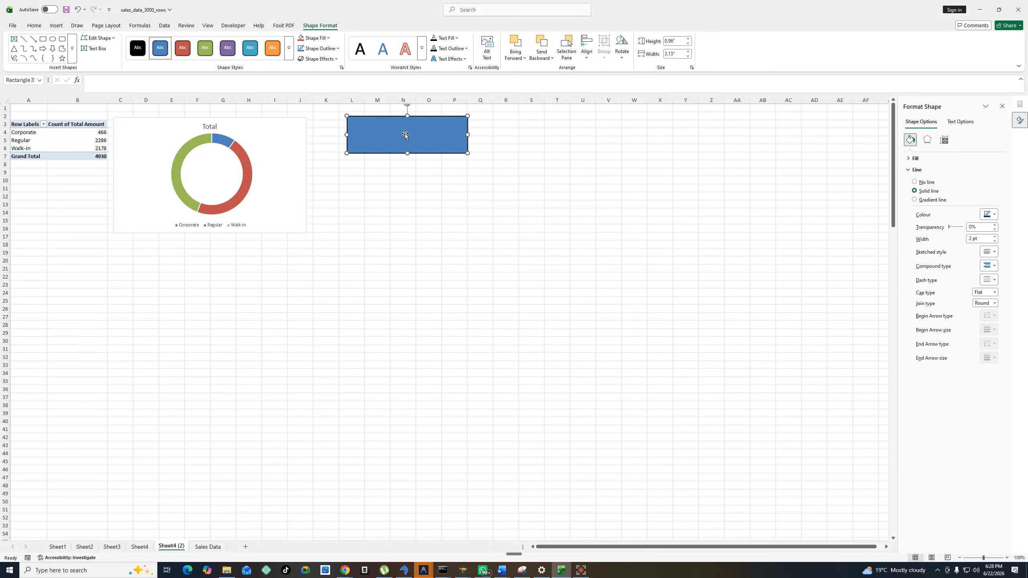
Try to link the rectangle's text to the grand total in cell B7, and delete the rectangle.
right_click(406, 136)
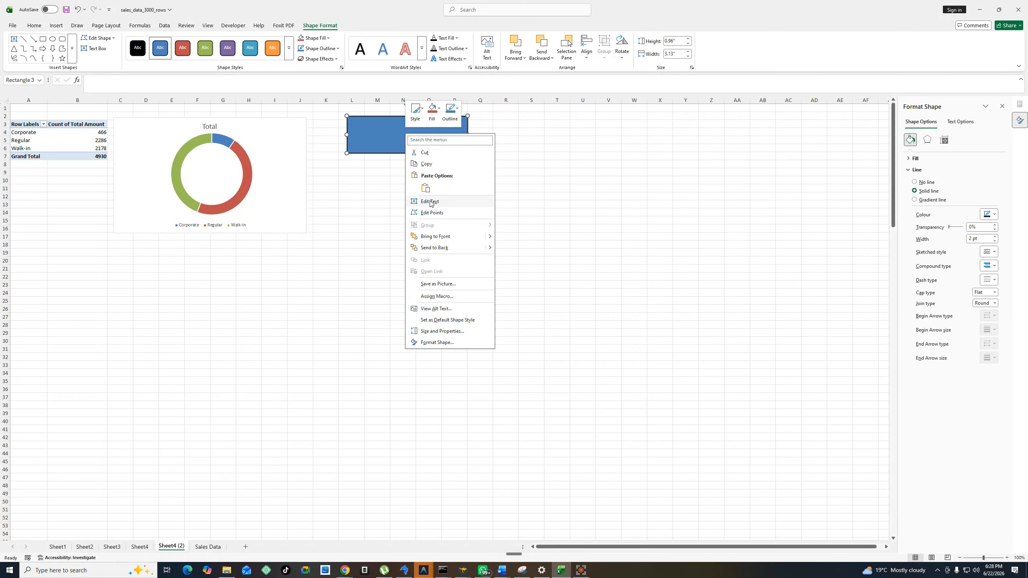
left_click(430, 201)
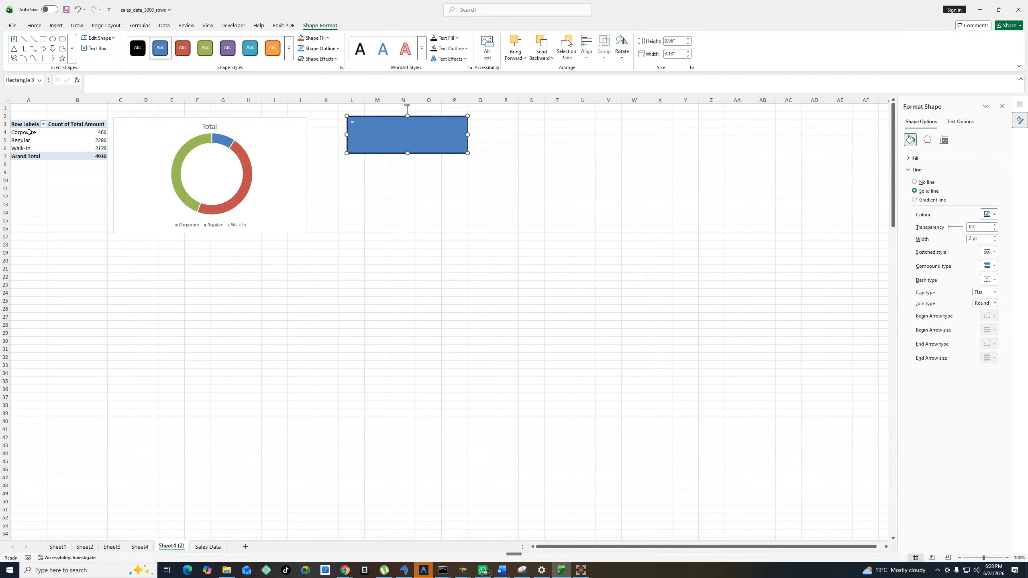
left_click(101, 158)
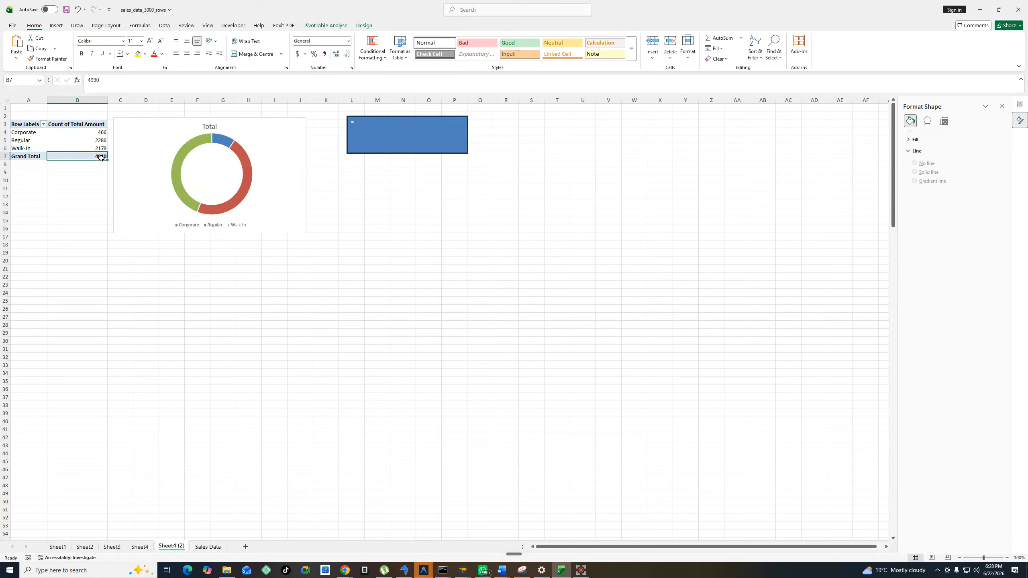
left_click(357, 123)
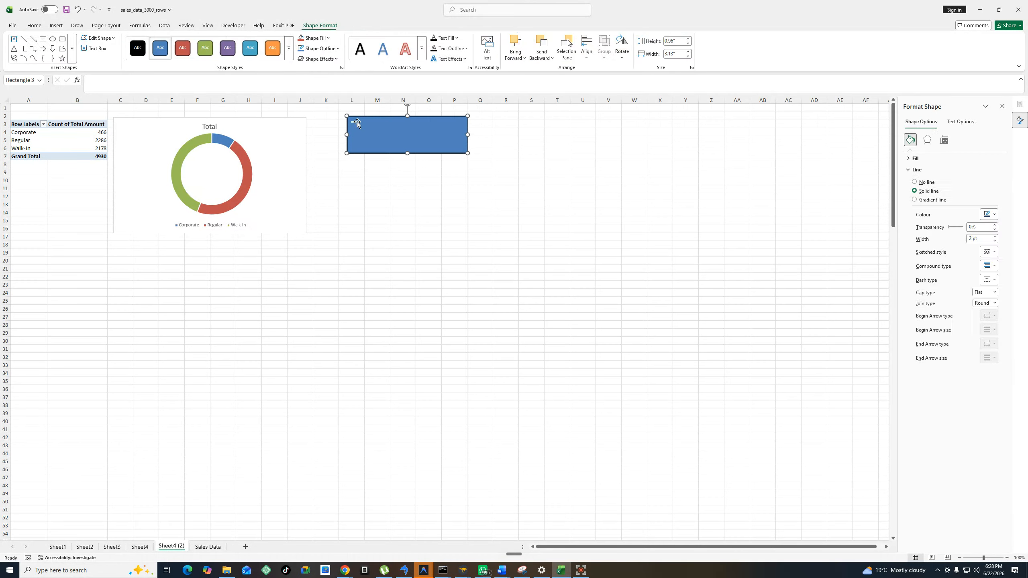
key("Delete")
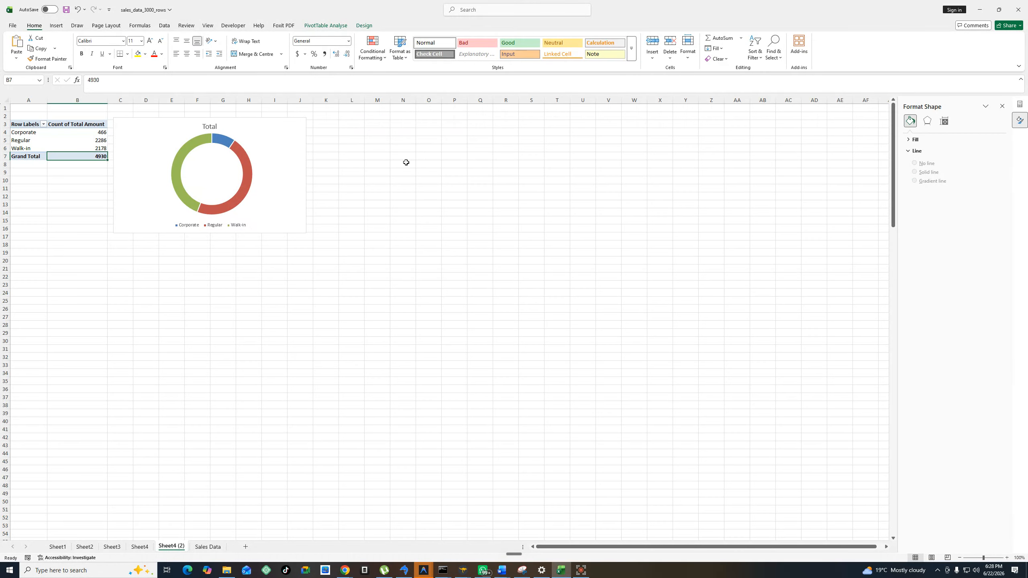
left_click(406, 162)
left_click(265, 153)
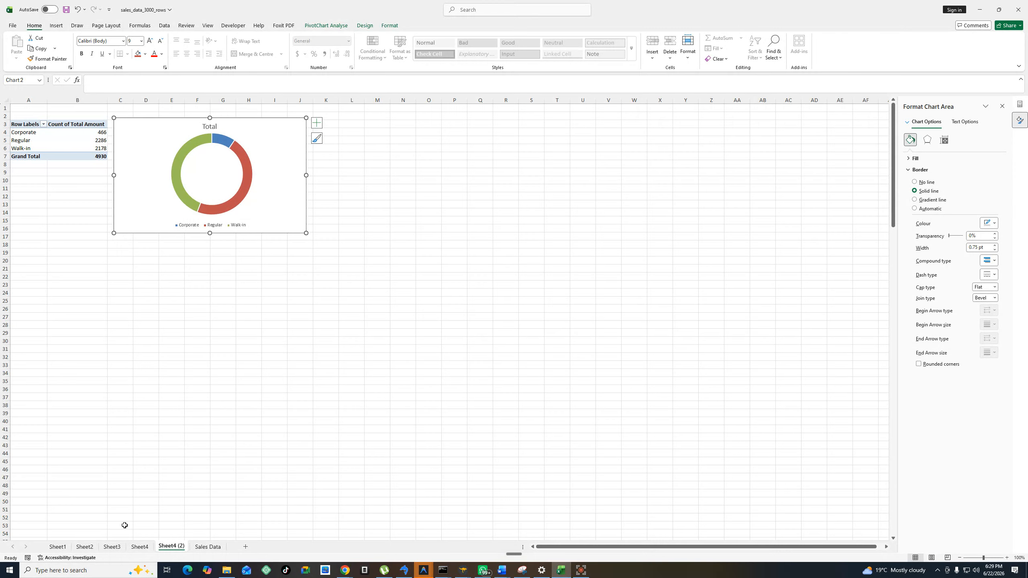
Review the pivot tables and charts on Sheet1, Sheet2, Sheet3, Sheet4 and Sheet4 (2).
left_click(58, 547)
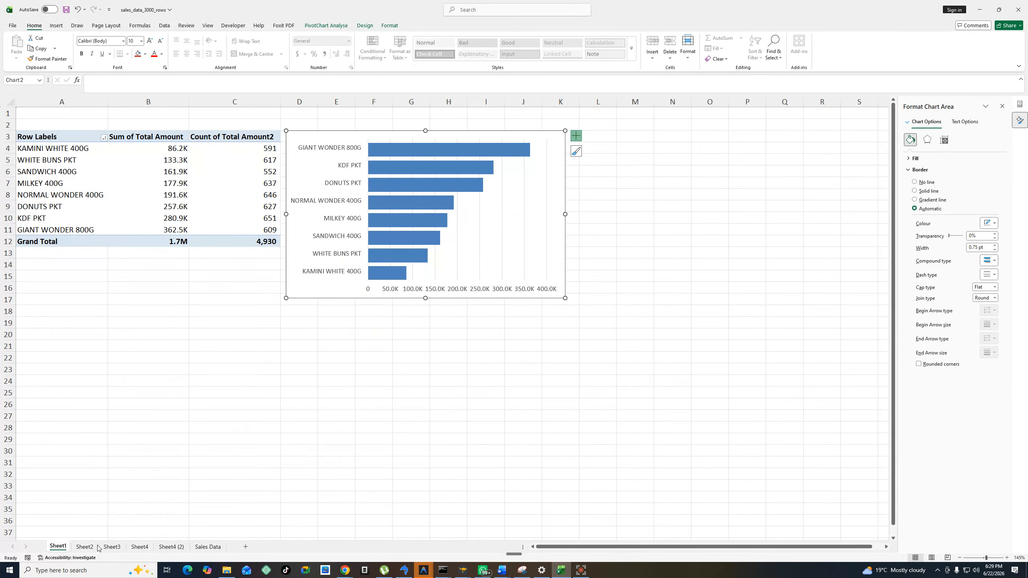
left_click(82, 550)
left_click(291, 252)
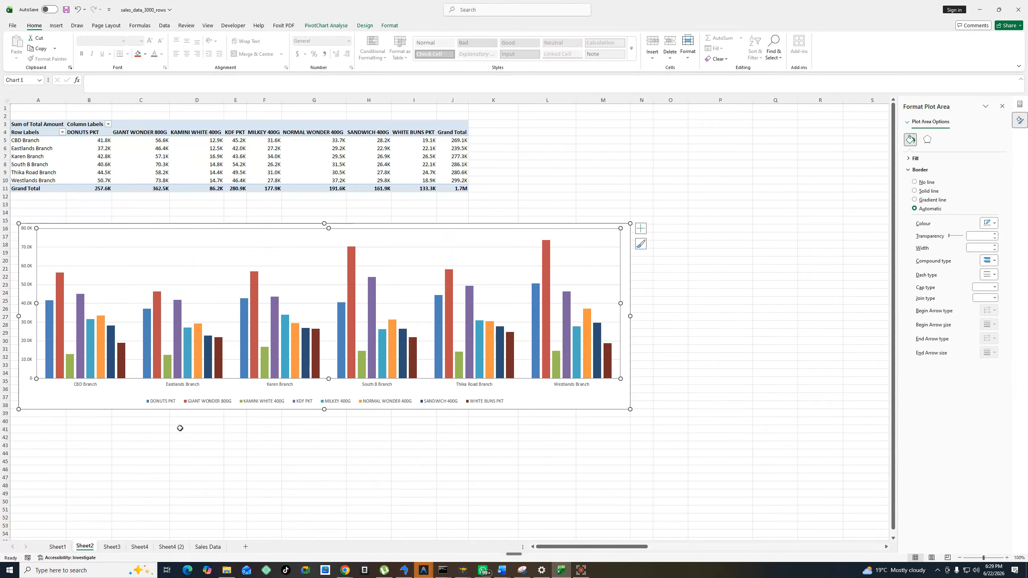
left_click(112, 547)
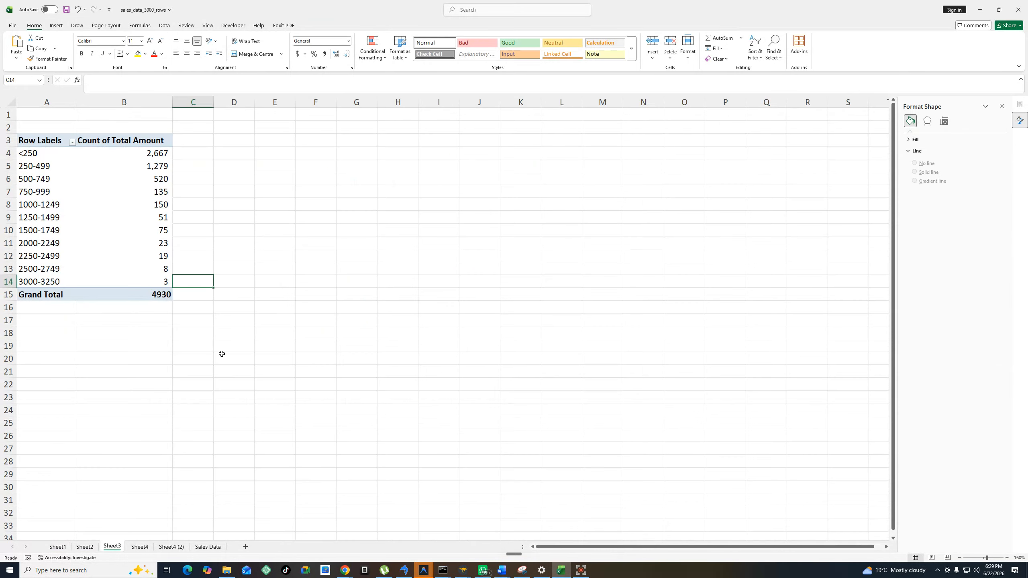
left_click(147, 551)
left_click(340, 193)
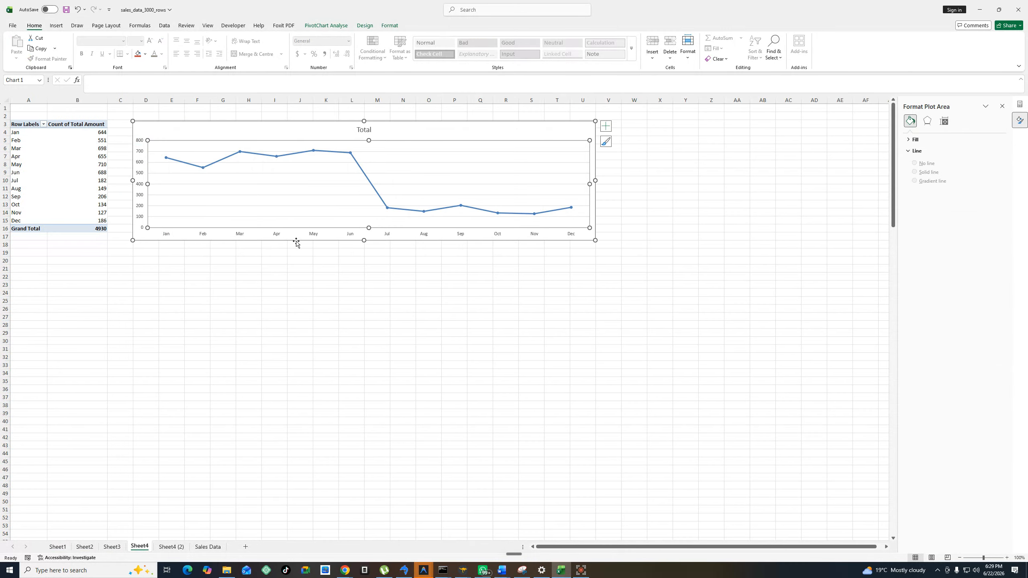
left_click(173, 547)
left_click(289, 208)
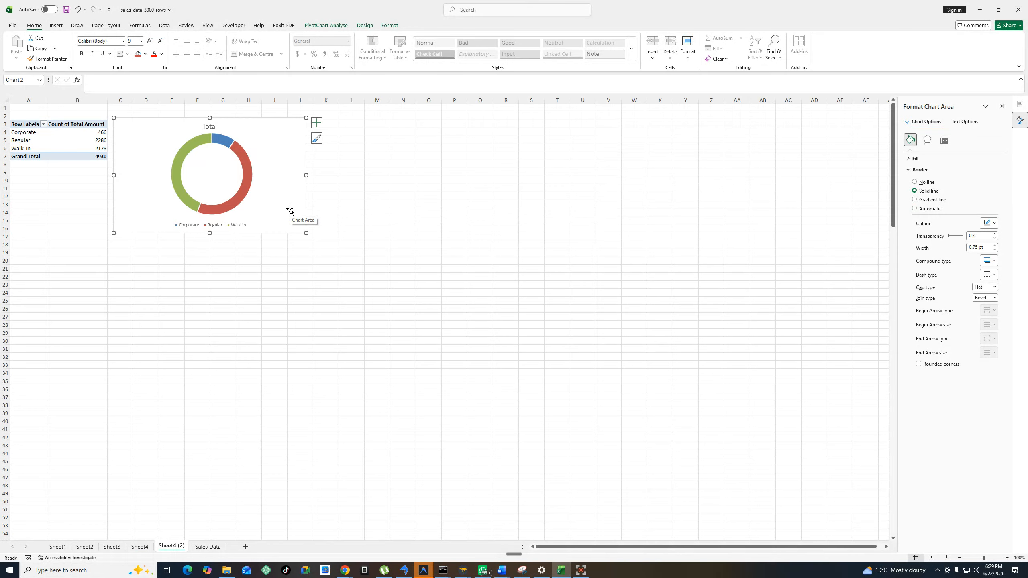
Insert a 2-D clustered column PivotChart from the Total Amount range pivot table on Sheet3.
left_click(137, 547)
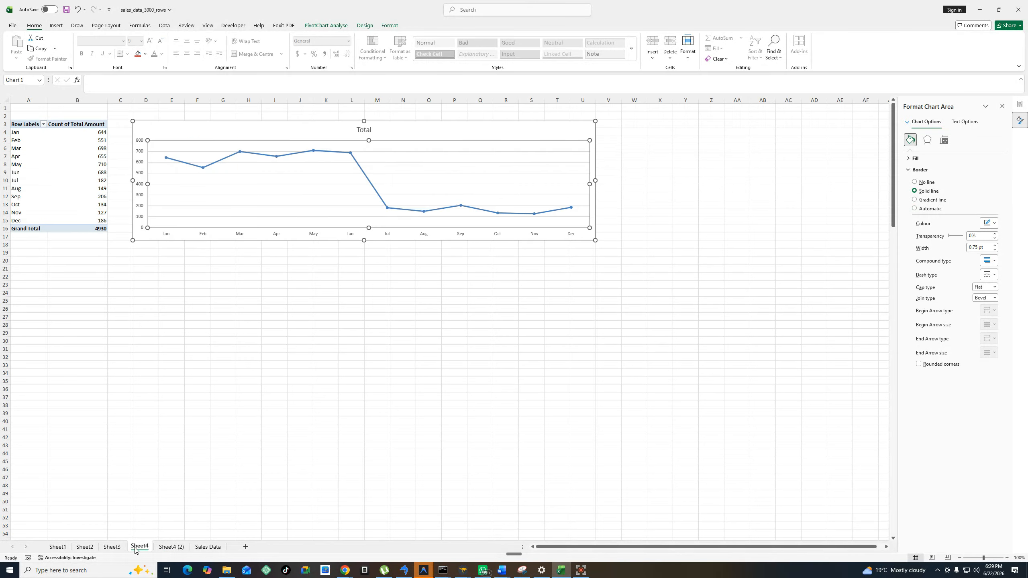
left_click(112, 546)
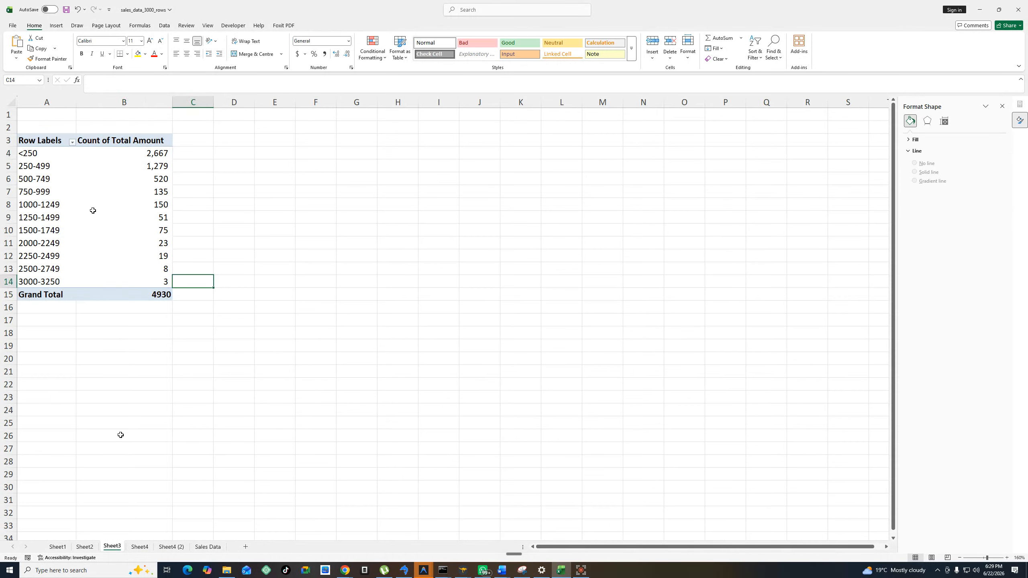
left_click(115, 157)
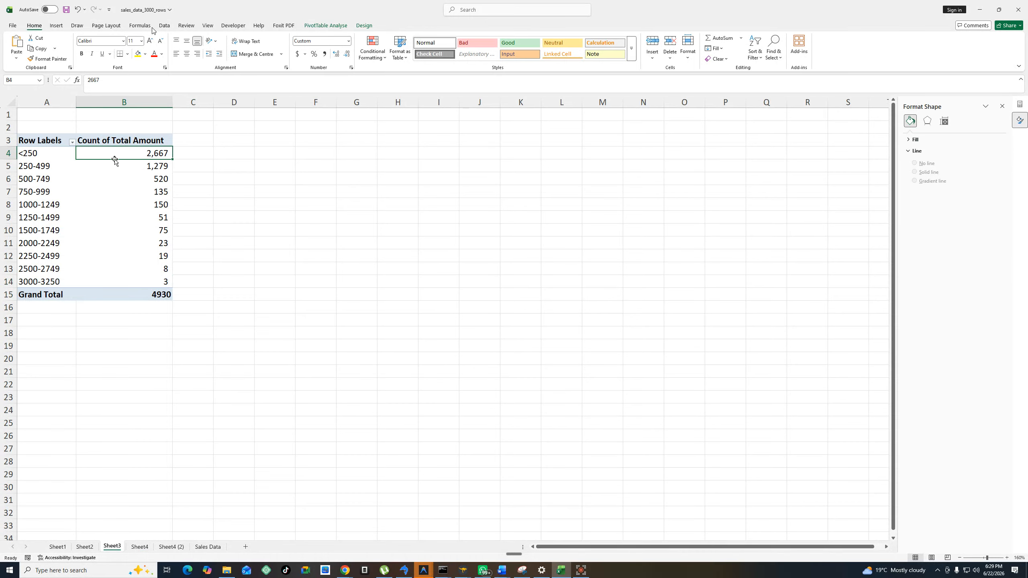
left_click(77, 25)
left_click(59, 27)
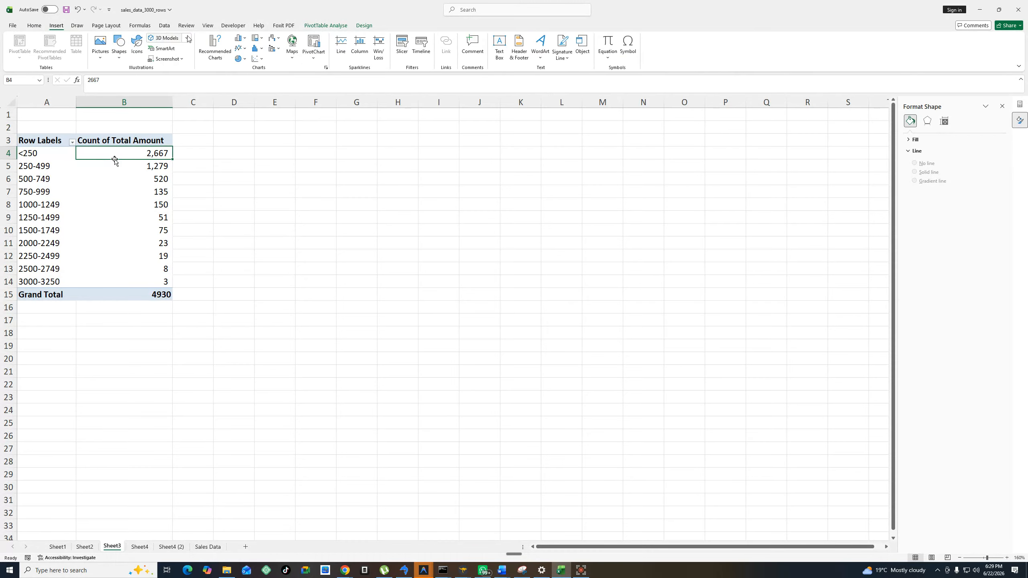
left_click(240, 38)
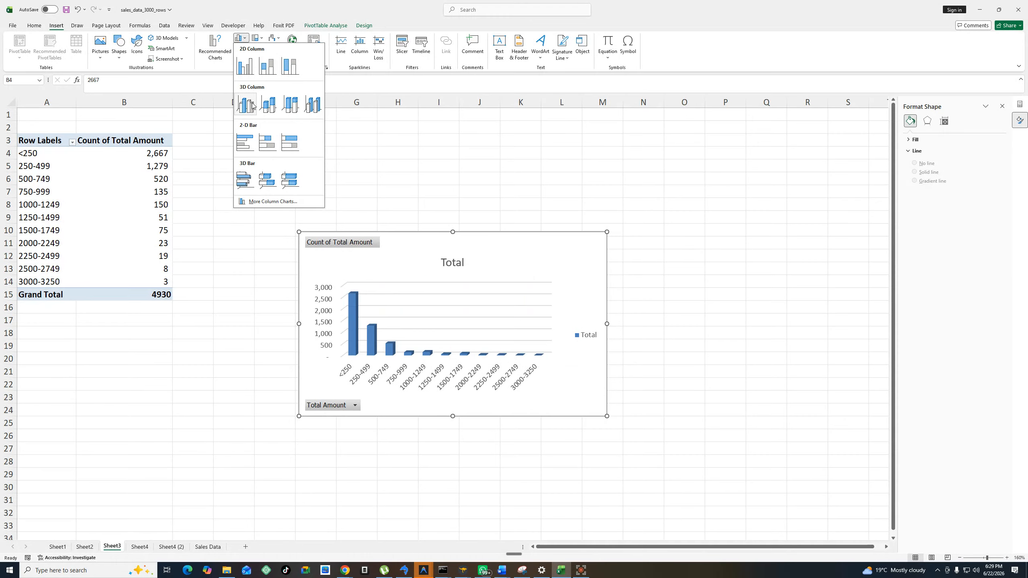
left_click(248, 72)
Hide the axis and value field buttons on the new column chart and delete its legend.
left_click(328, 405)
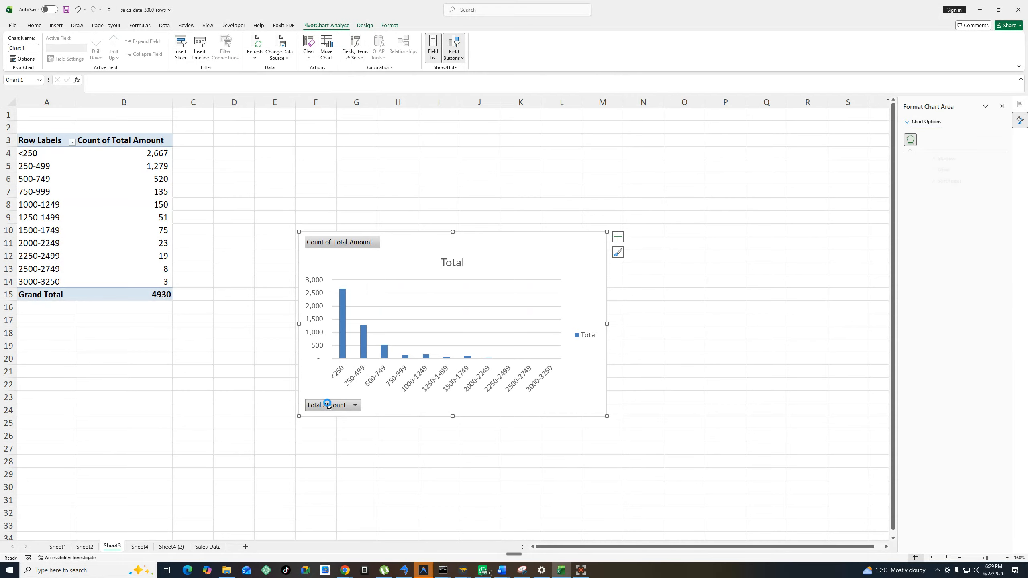
right_click(328, 405)
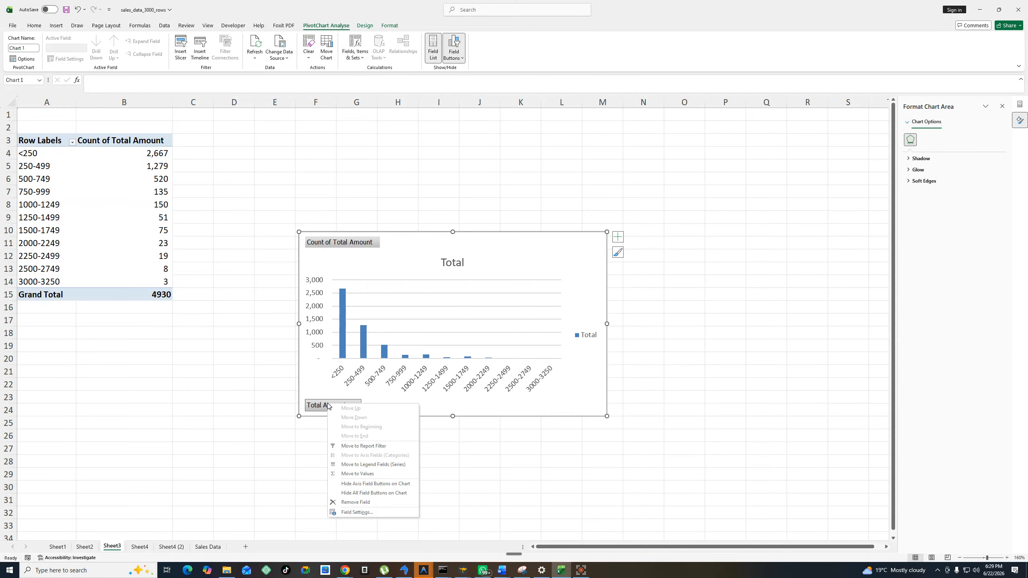
left_click(366, 484)
right_click(335, 251)
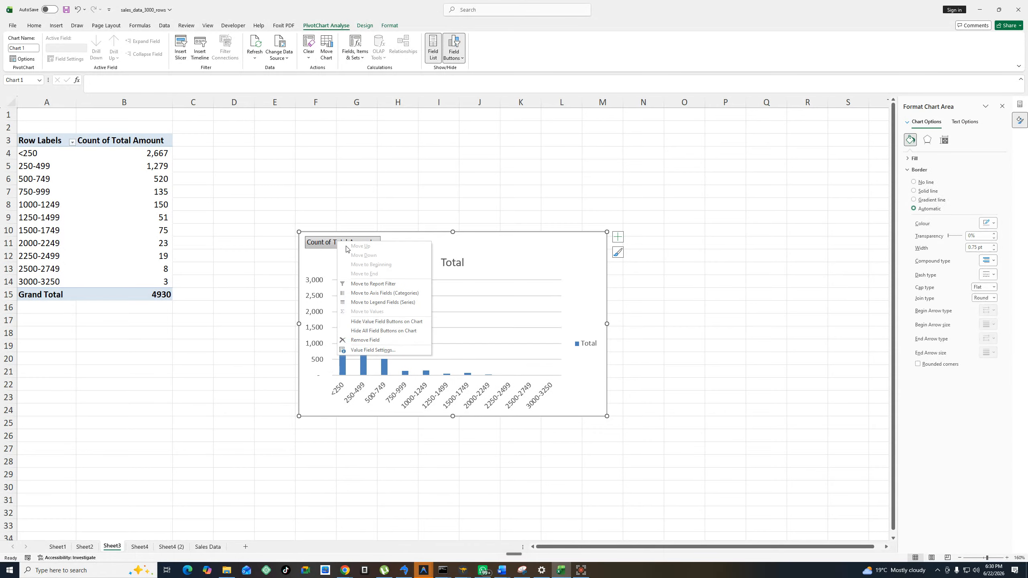
left_click(366, 324)
left_click(588, 340)
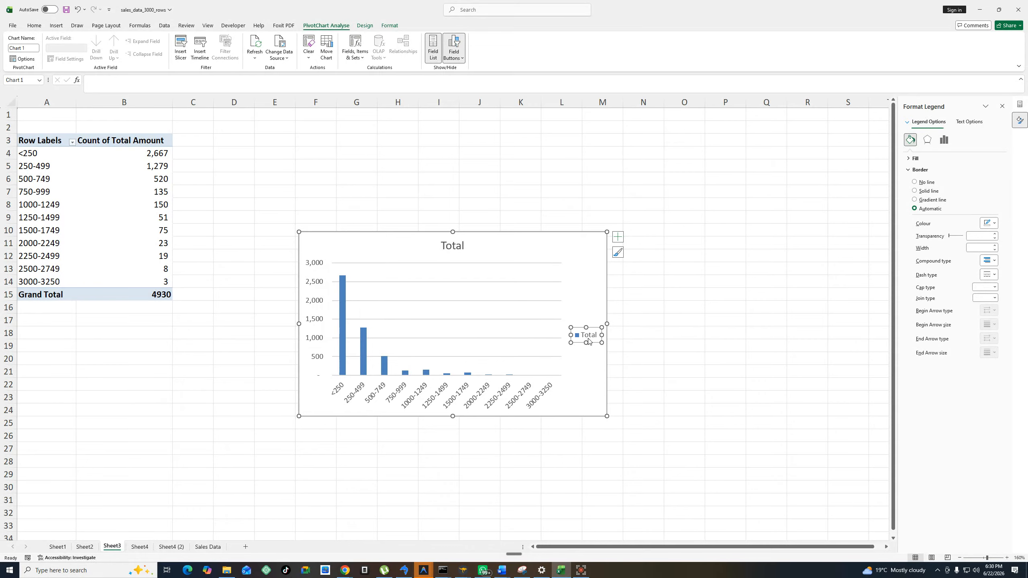
key("Delete")
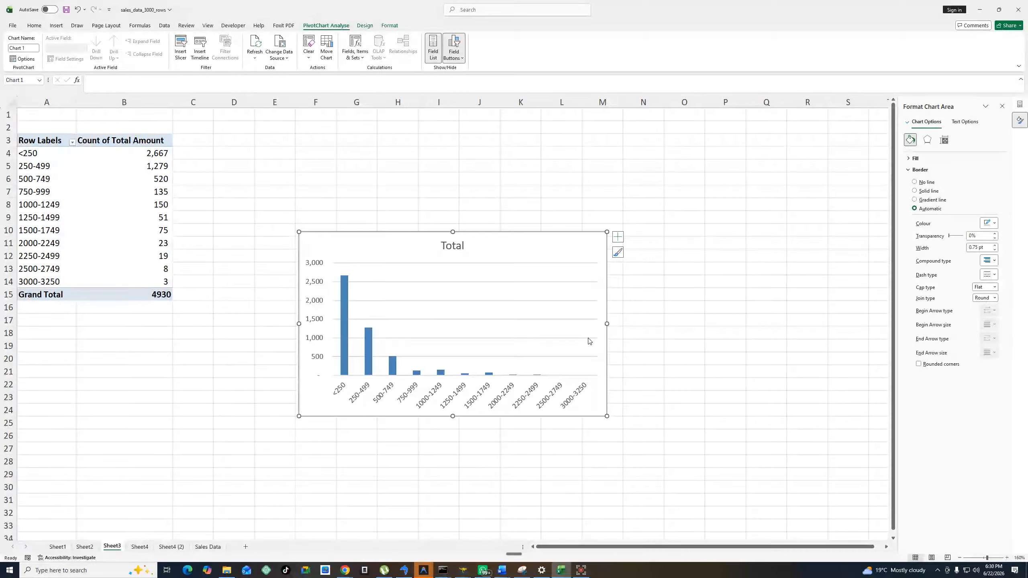
Open the axis formatting options for the column chart's horizontal category axis.
left_click(359, 391)
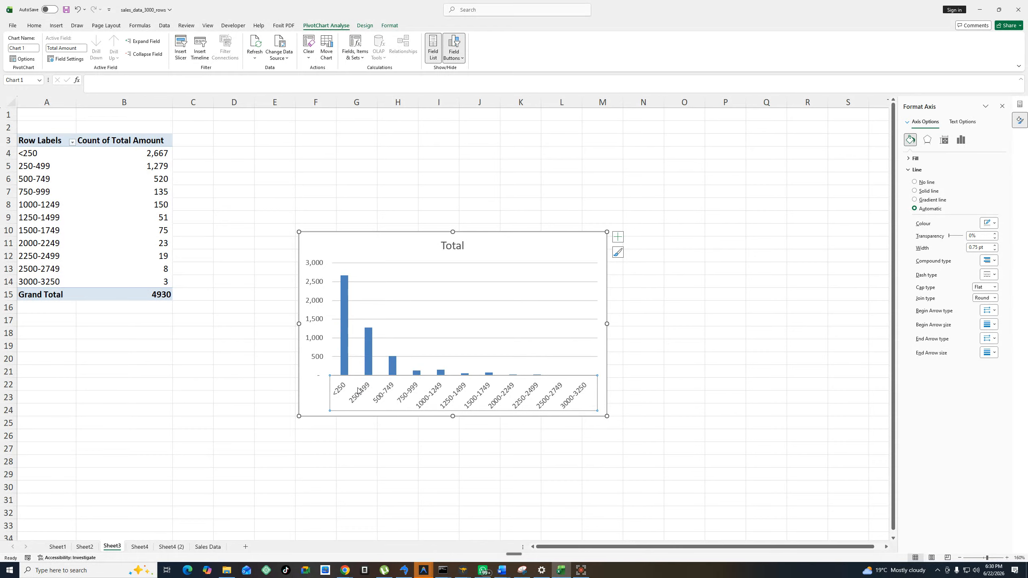
right_click(358, 391)
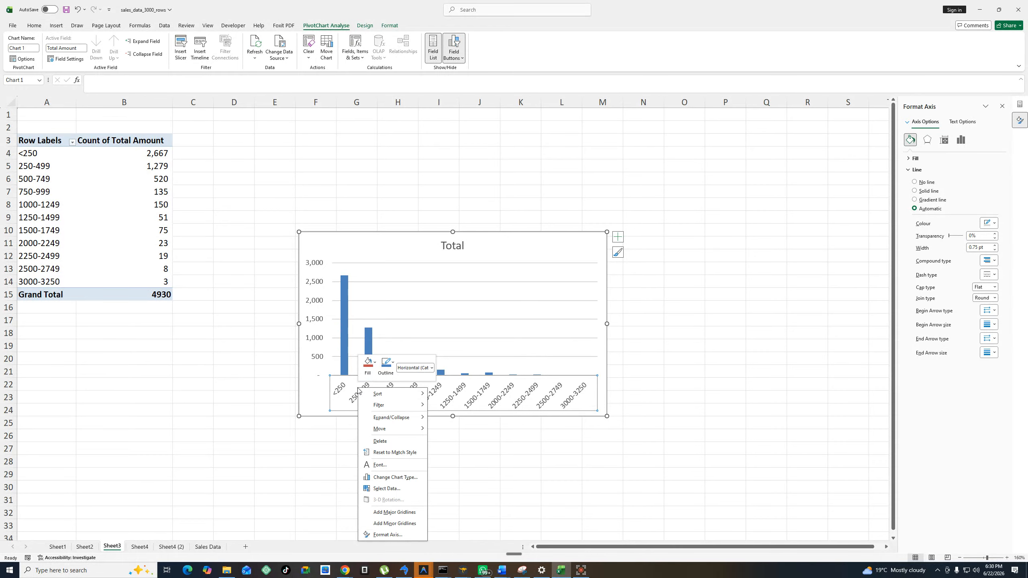
left_click(388, 534)
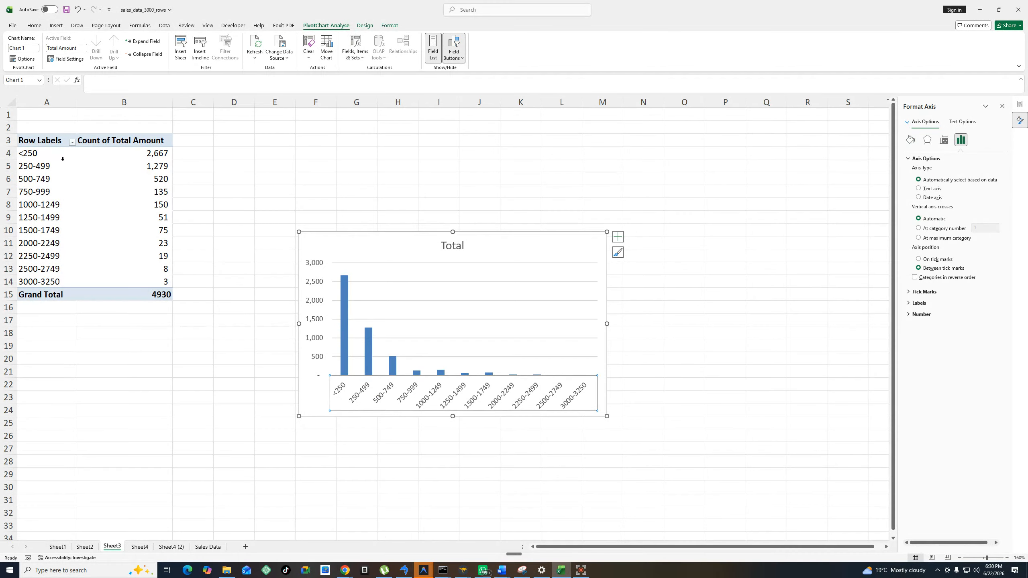
left_click(147, 152)
key("shift+Down")
key("shift+Down")
key("shift+Down")
key("shift+Down")
key("shift+Down")
key("shift+Down")
key("shift+Down")
key("shift+Down")
key("shift+Down")
key("shift+Down")
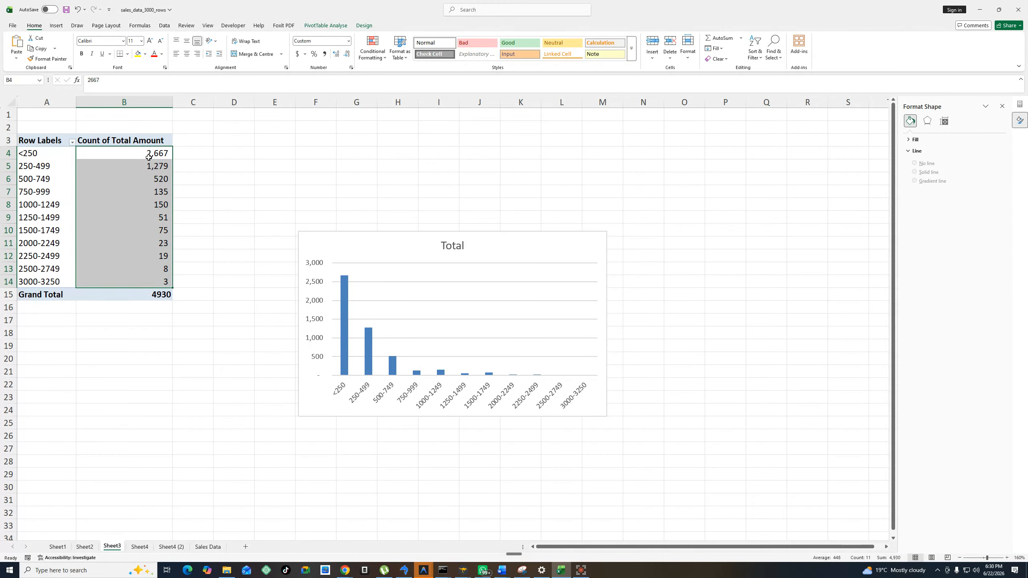
Open the cell formatting settings for the Total Amount range labels in A4:A14 and choose the Custom number category.
left_click(55, 166)
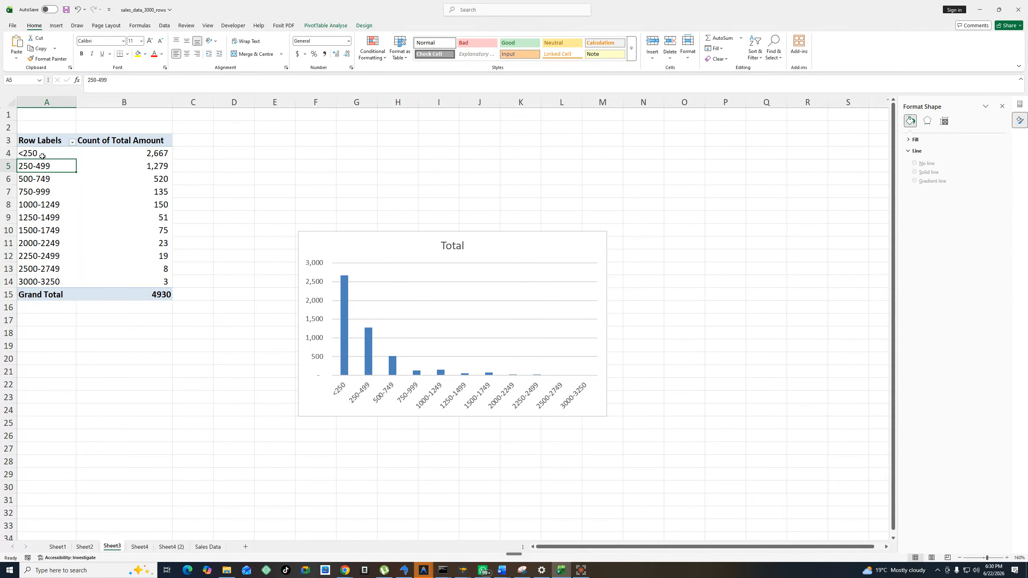
left_click_drag(43, 156, 48, 283)
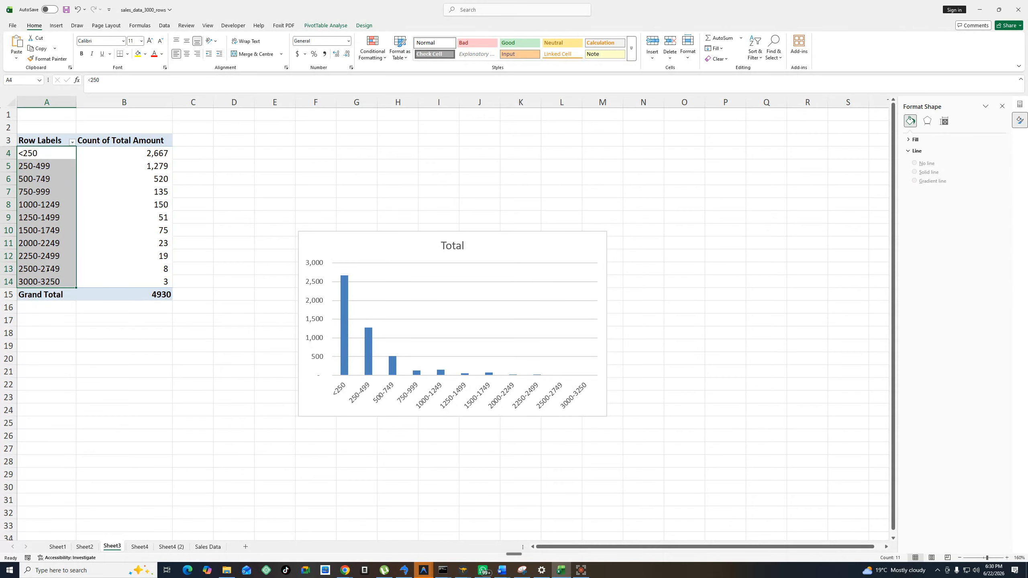
right_click(47, 226)
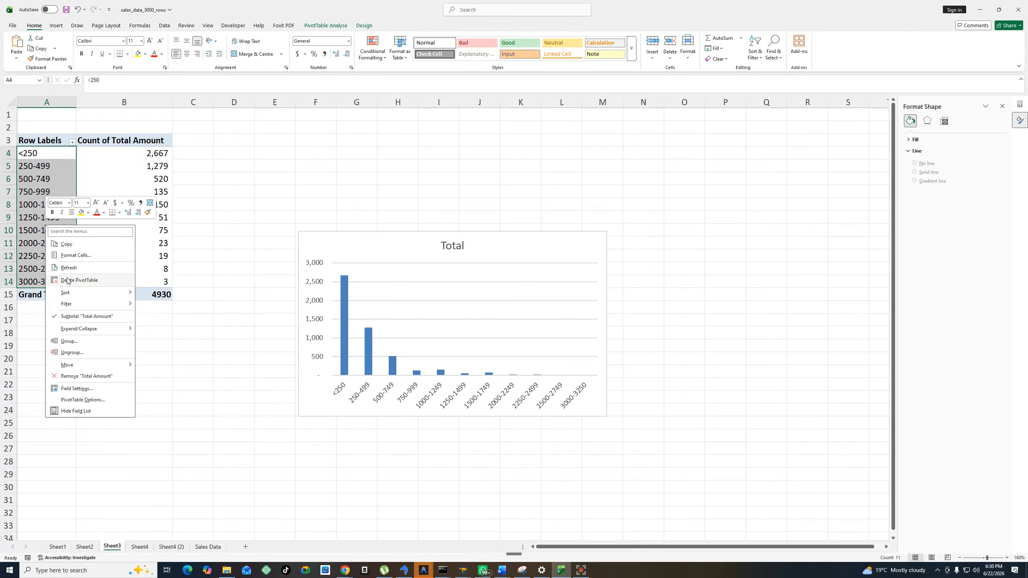
left_click(74, 255)
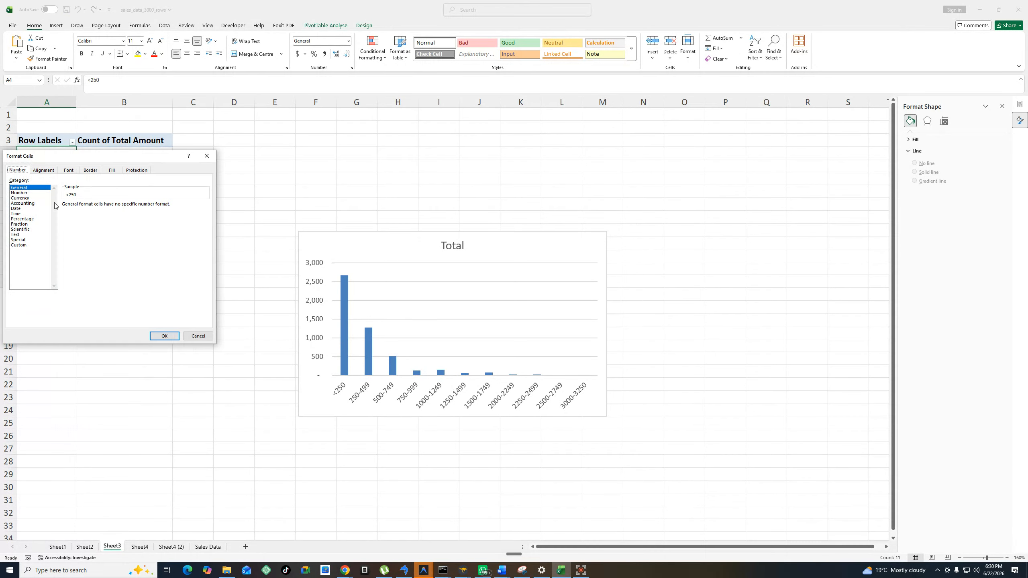
left_click(17, 241)
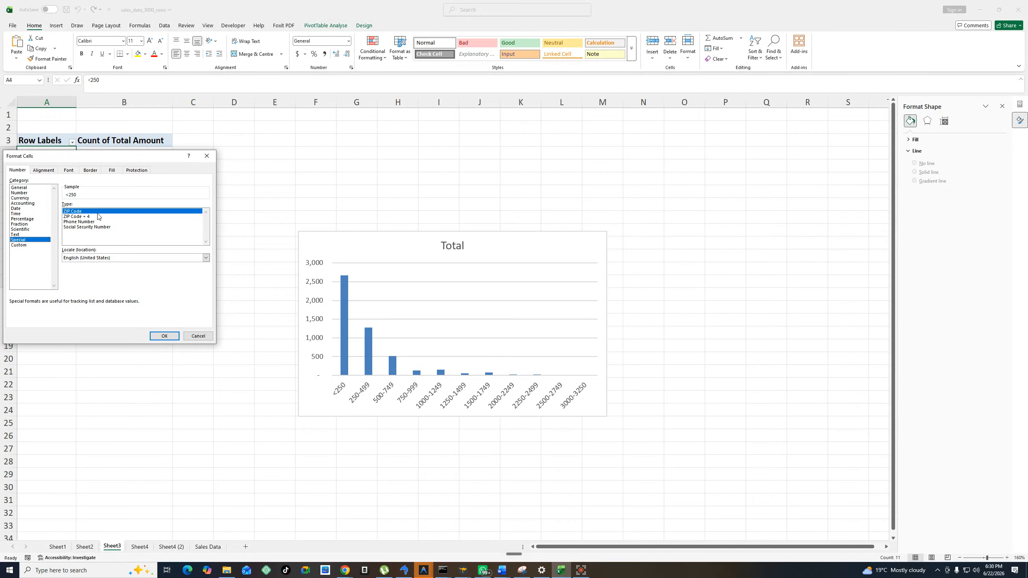
left_click(24, 245)
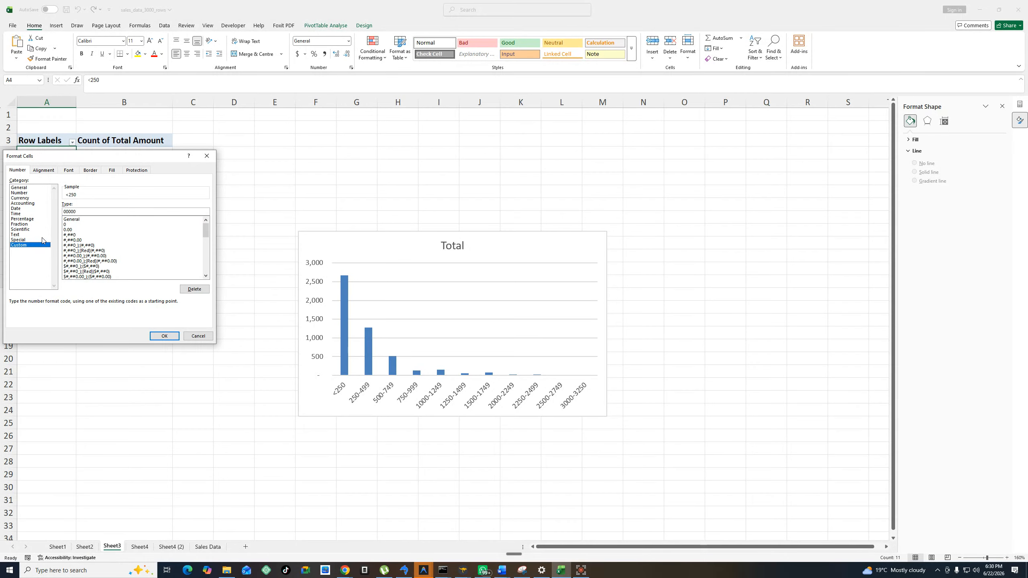
double_click(93, 211)
type("https://www.allpackapps.co.ke:444/views/dashboard.php")
left_click_drag(188, 212, 61, 212)
key("BackSpace")
Copy the millions and thousands format code from the Chrome page and apply [>=1000000]#,##0,,"M";[>=1000]#,##0,"K";0 as the labels' custom format.
left_click(345, 571)
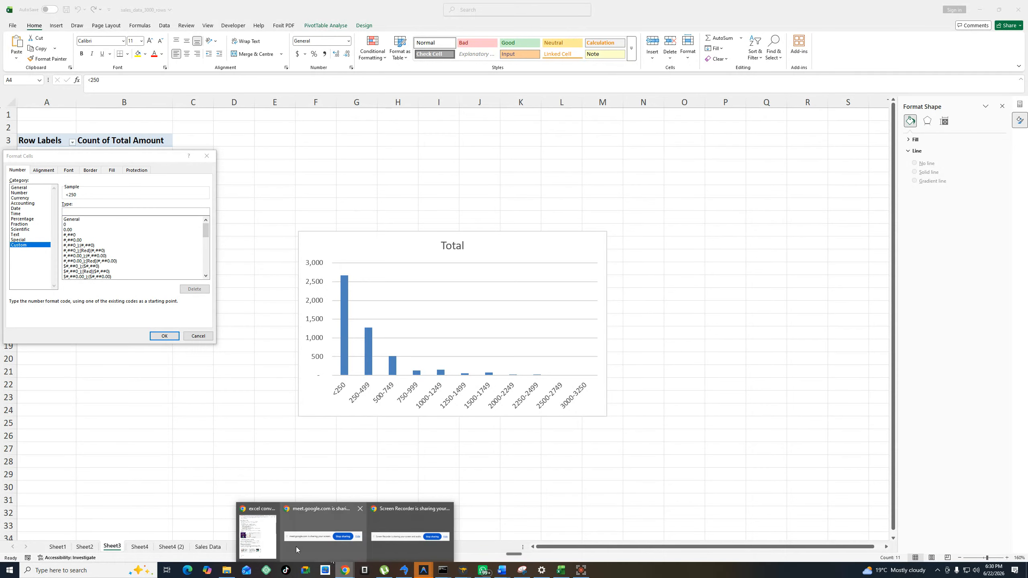
left_click(268, 537)
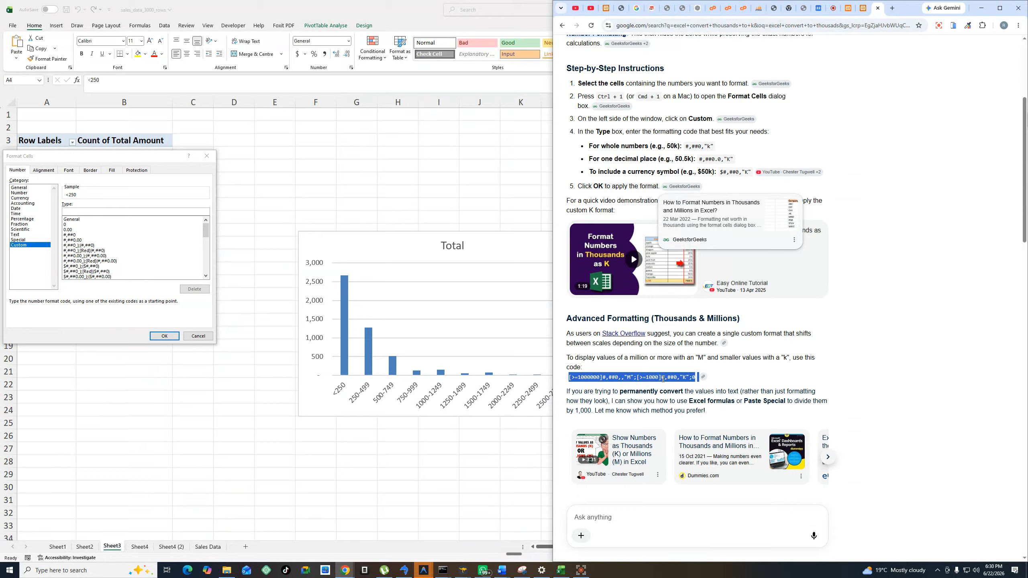
right_click(663, 379)
left_click(687, 389)
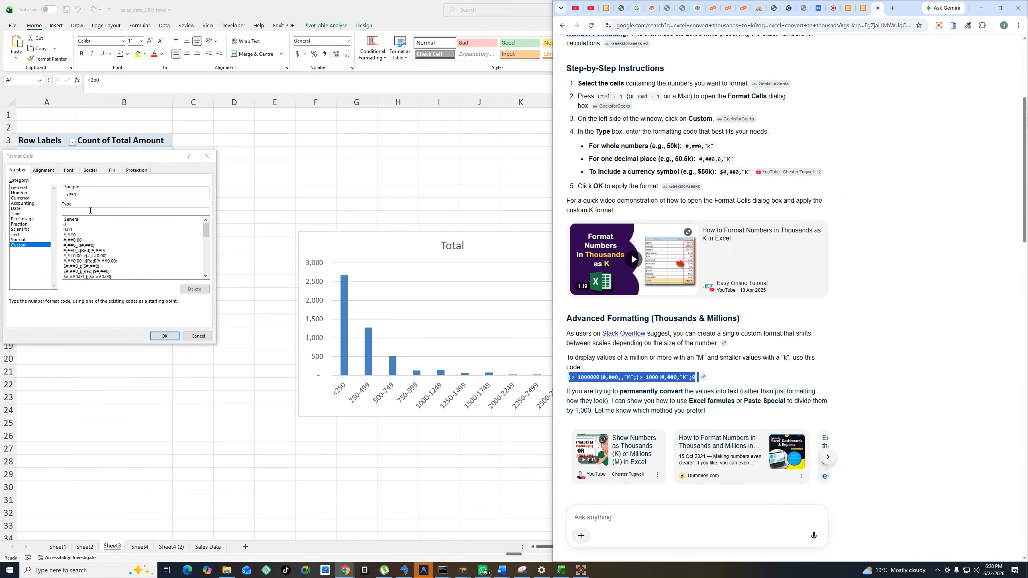
left_click(91, 210)
type("[>=1000000]#,##0,,\"M\";[>=1000]#,##0,\"K\";0")
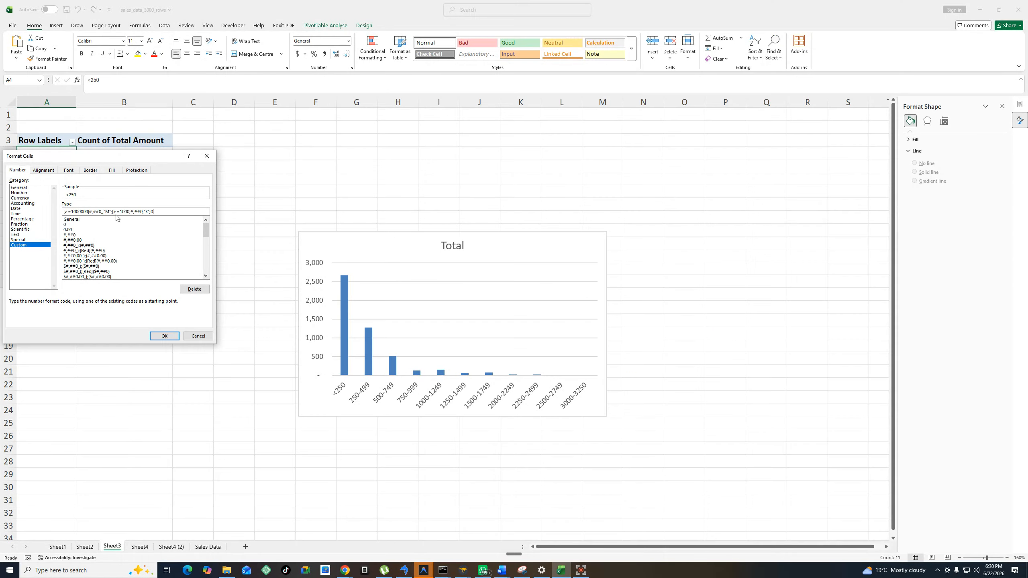
left_click(162, 336)
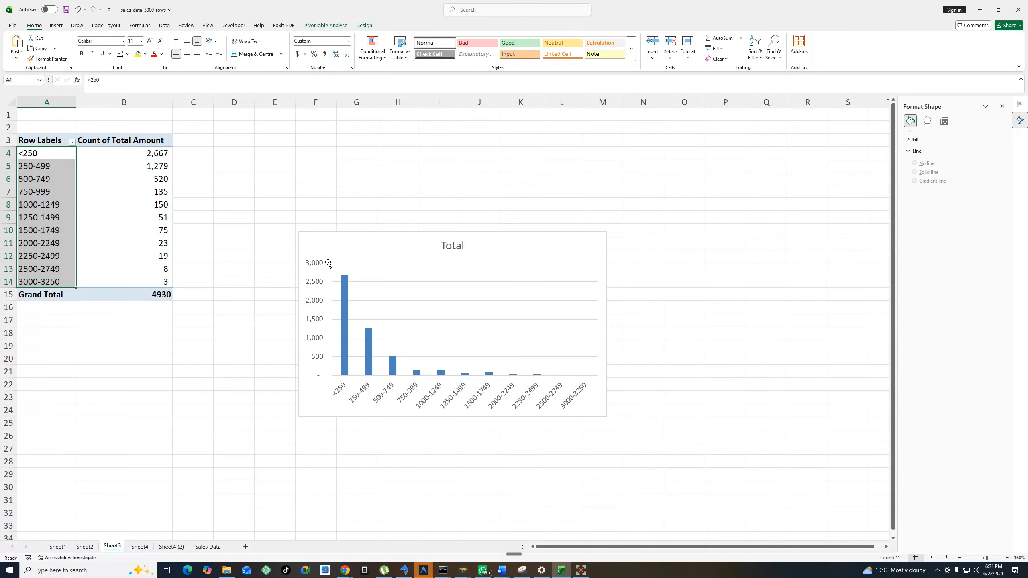
Widen the Total column chart to about eleven columns and move it beside the pivot table, starting around C3.
left_click(607, 324)
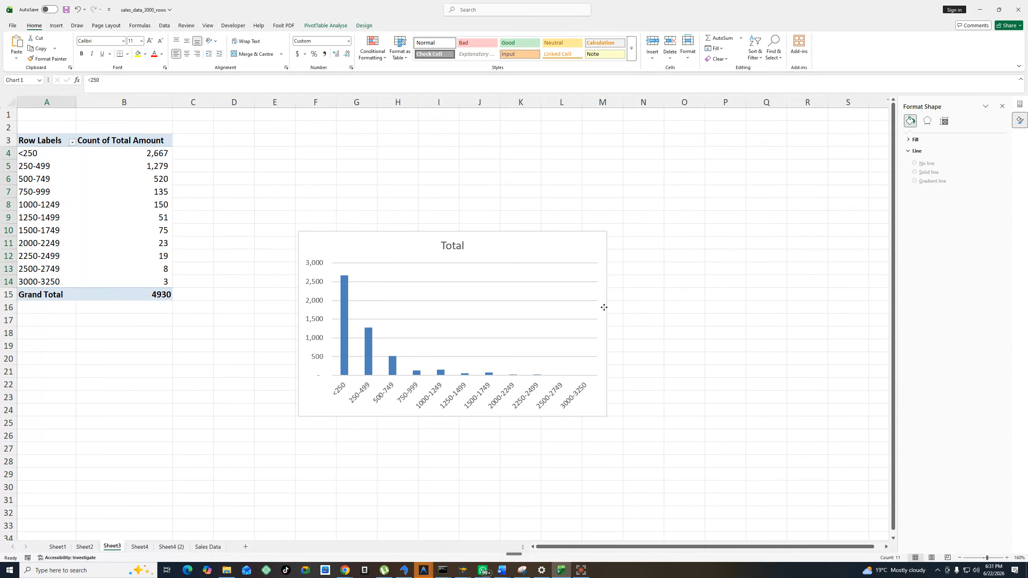
left_click_drag(607, 324, 666, 322)
left_click(672, 321)
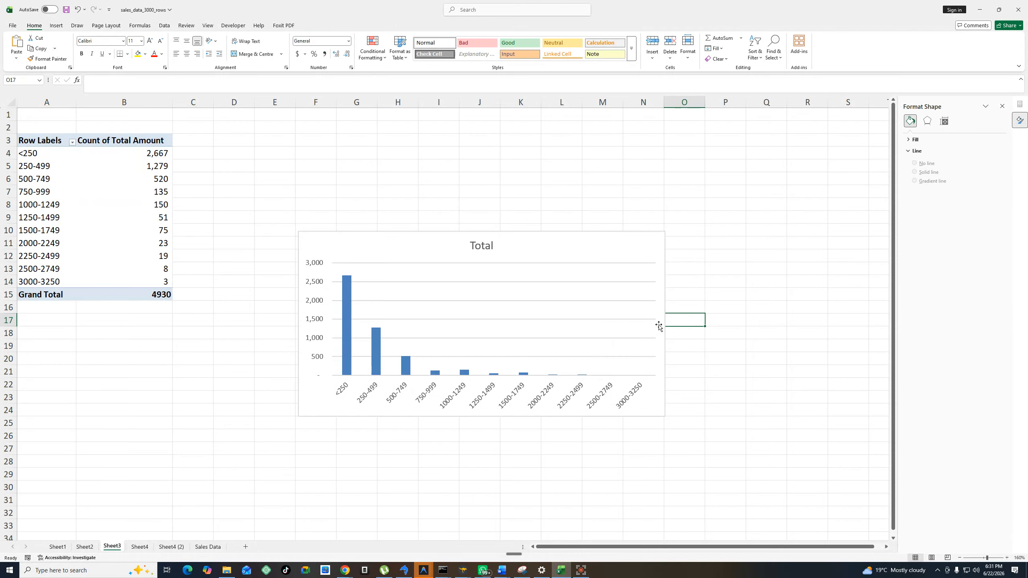
left_click(662, 326)
left_click_drag(665, 324, 746, 323)
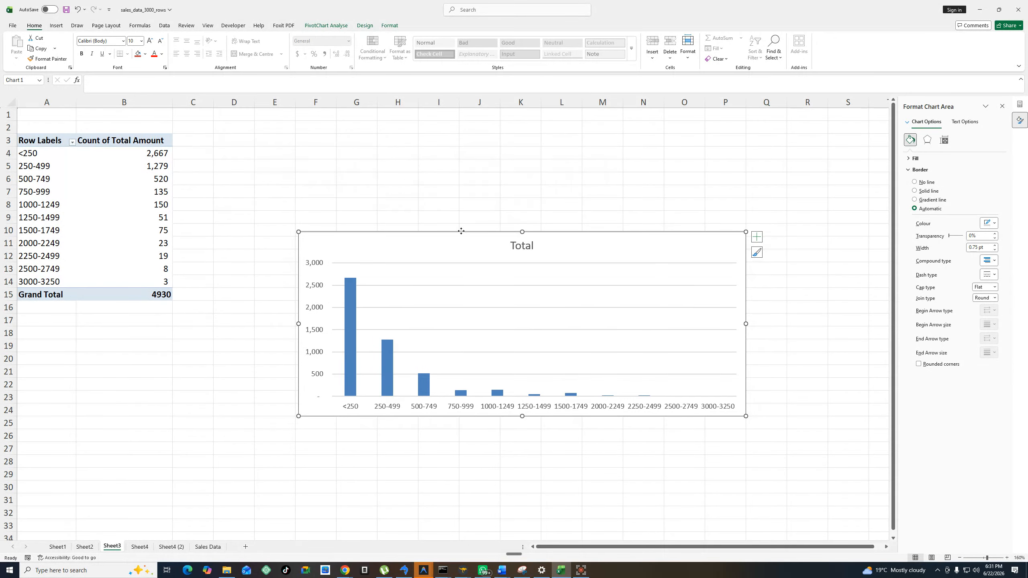
left_click_drag(461, 231, 345, 141)
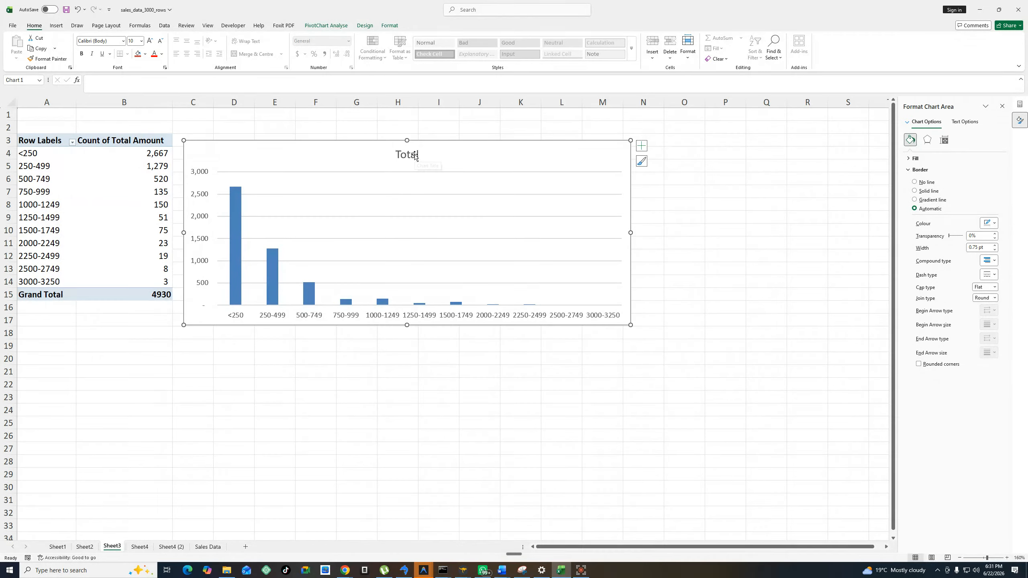
Fill the chart's column series with solid red.
left_click(238, 223)
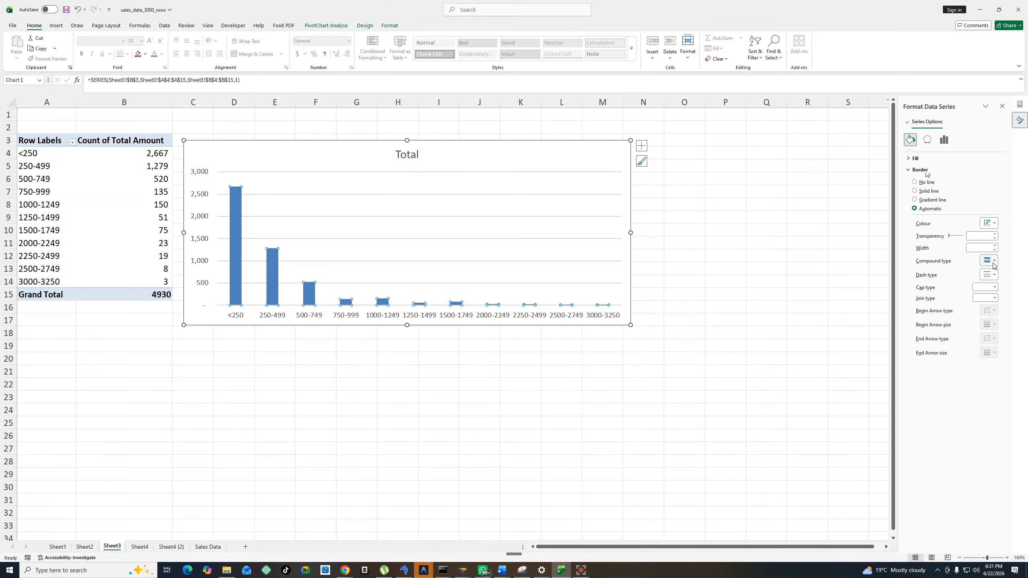
left_click(927, 140)
left_click(911, 140)
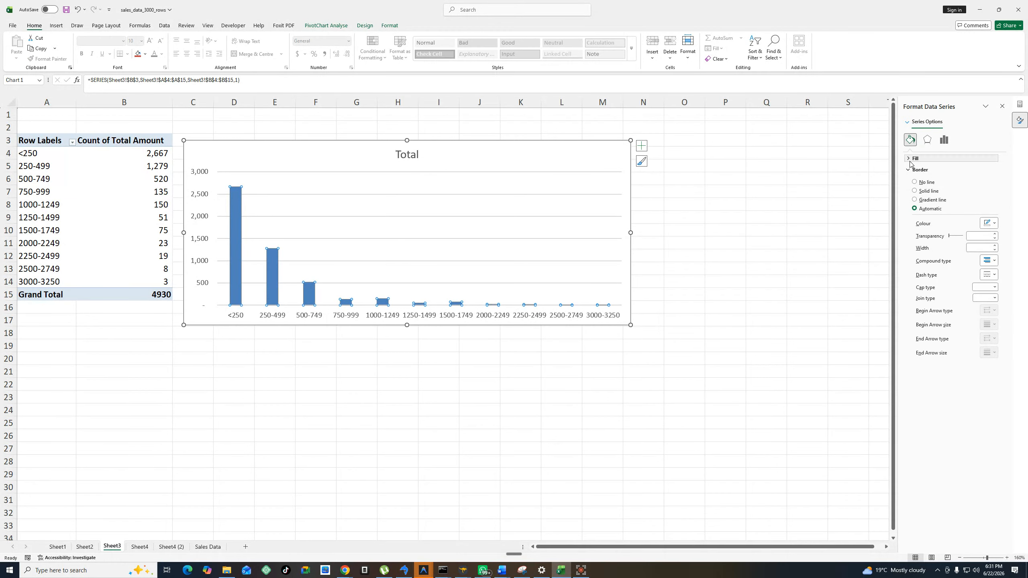
left_click(910, 158)
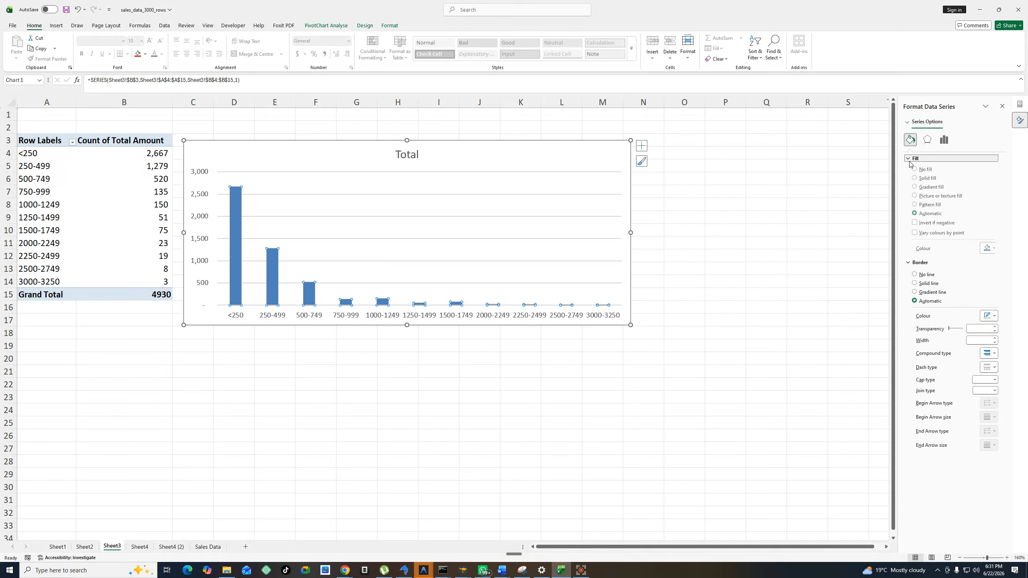
left_click(988, 248)
left_click(976, 291)
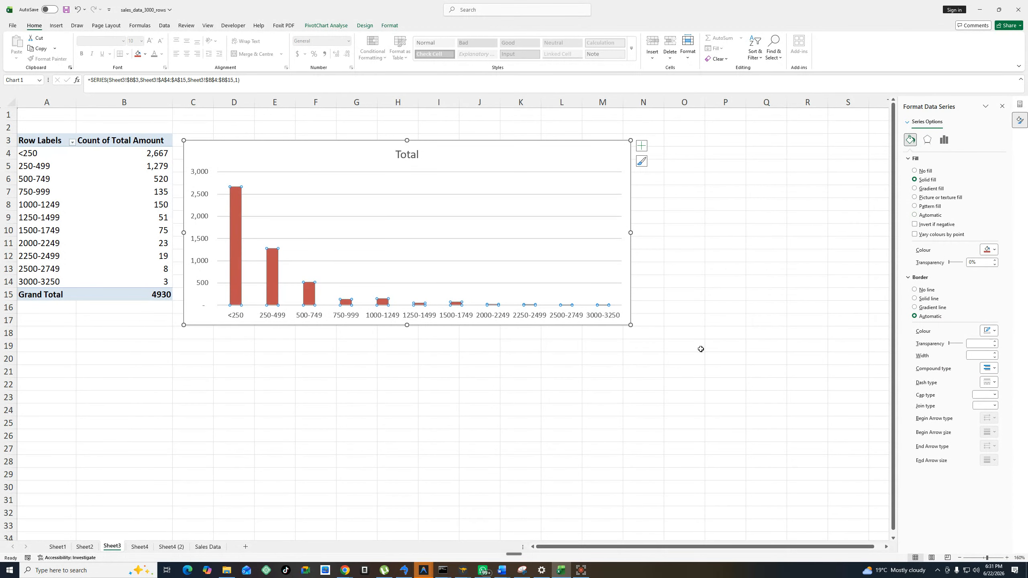
left_click(518, 405)
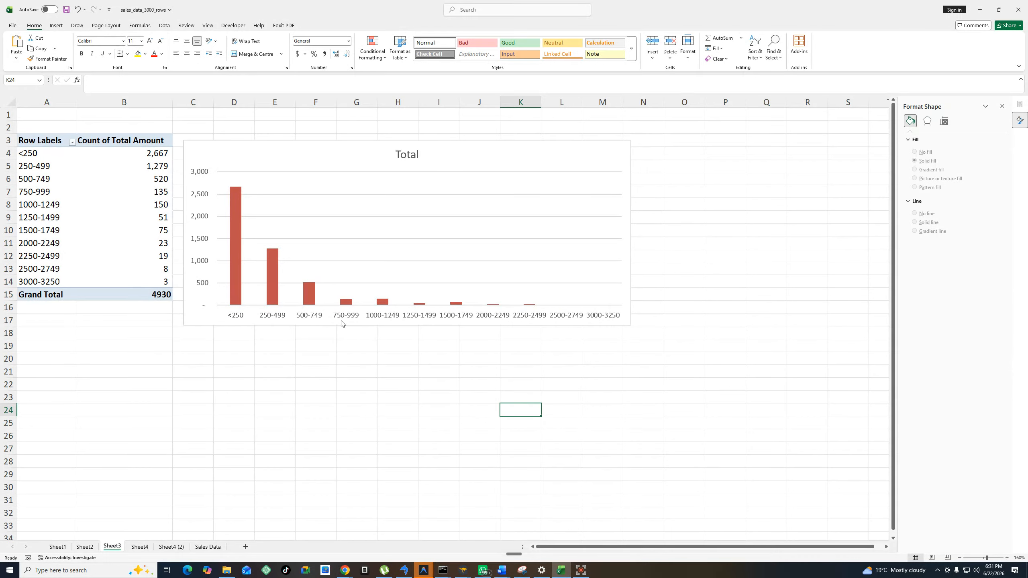
Set the column series' gap width to 60% and its series overlap to -55%.
left_click(238, 247)
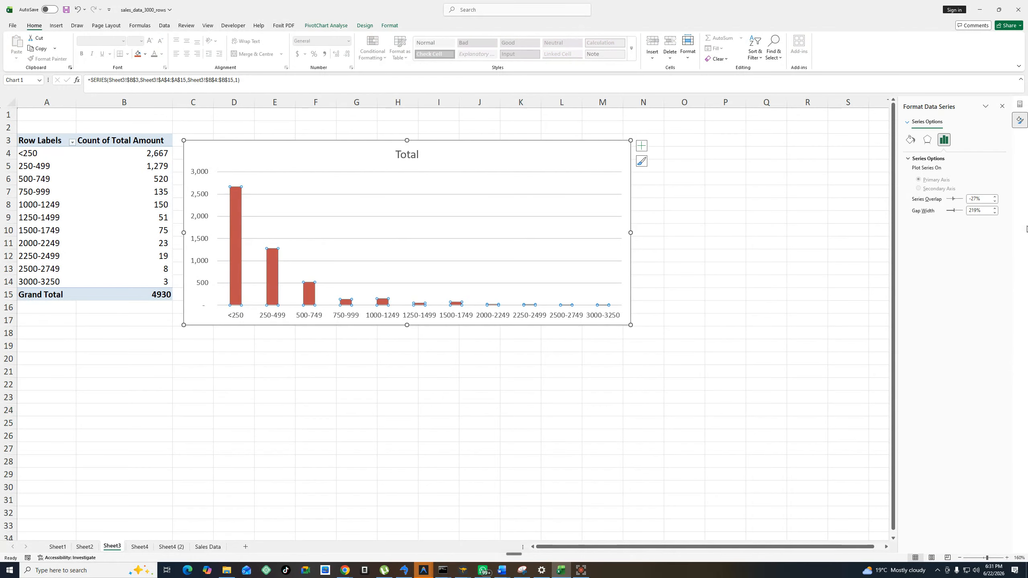
left_click_drag(954, 214, 949, 199)
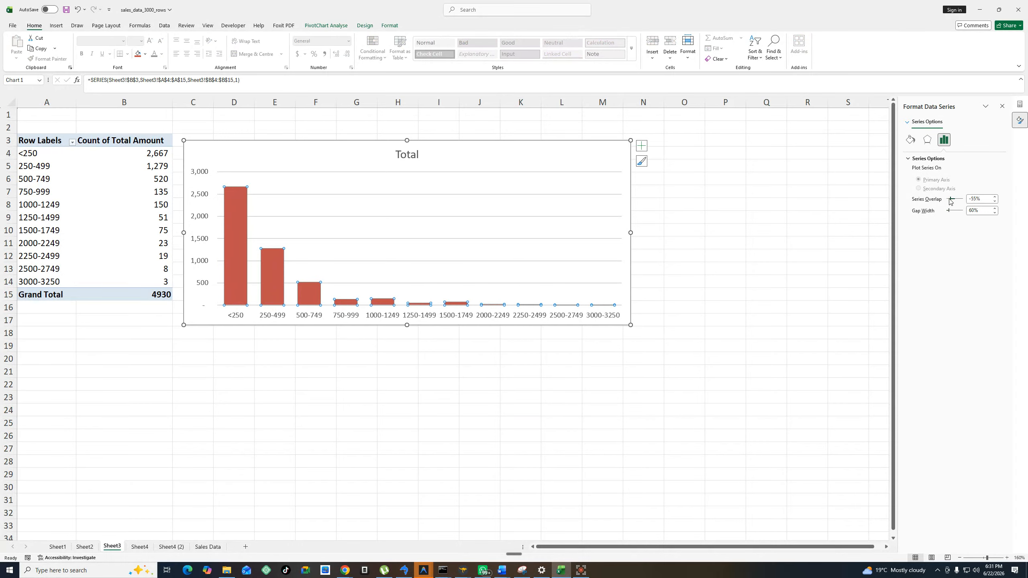
left_click(646, 384)
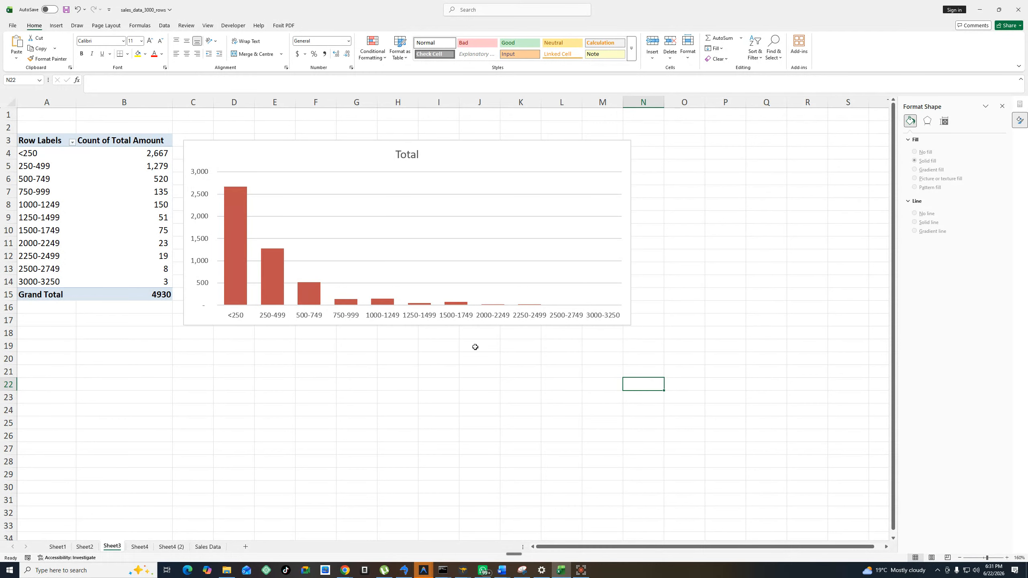
Replace the chart title with "Sales By Range".
left_click(410, 155)
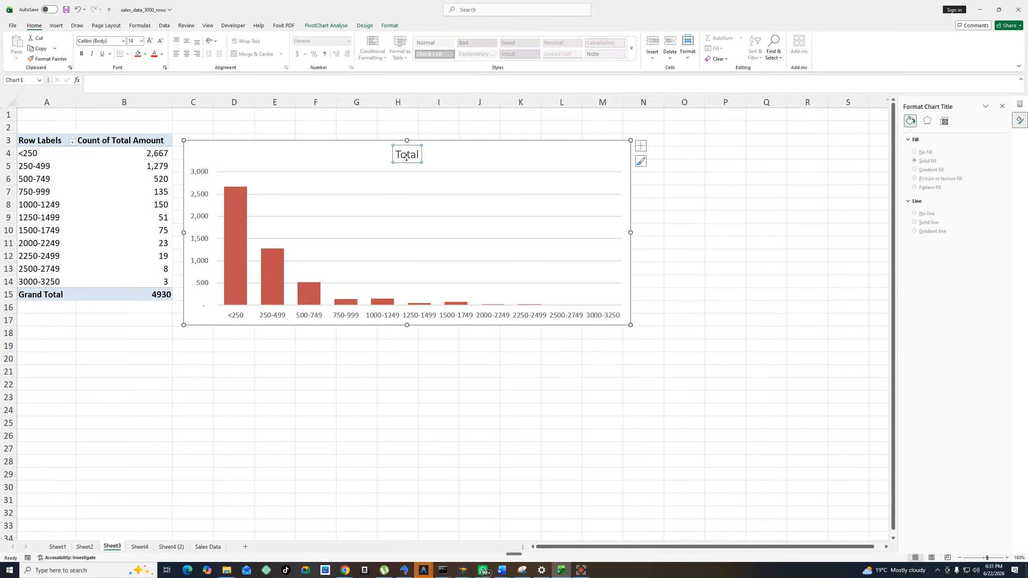
double_click(407, 155)
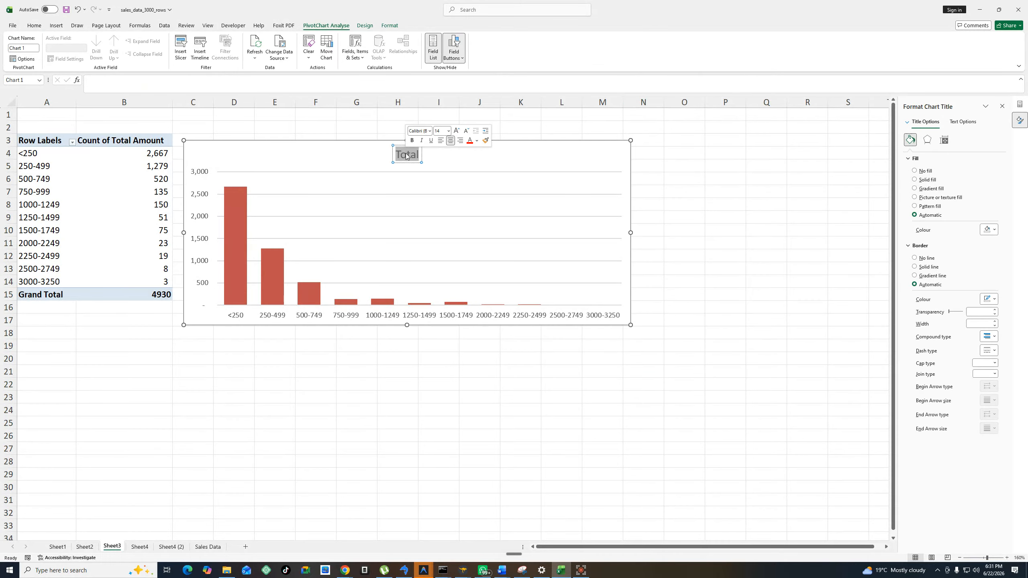
type("Tota")
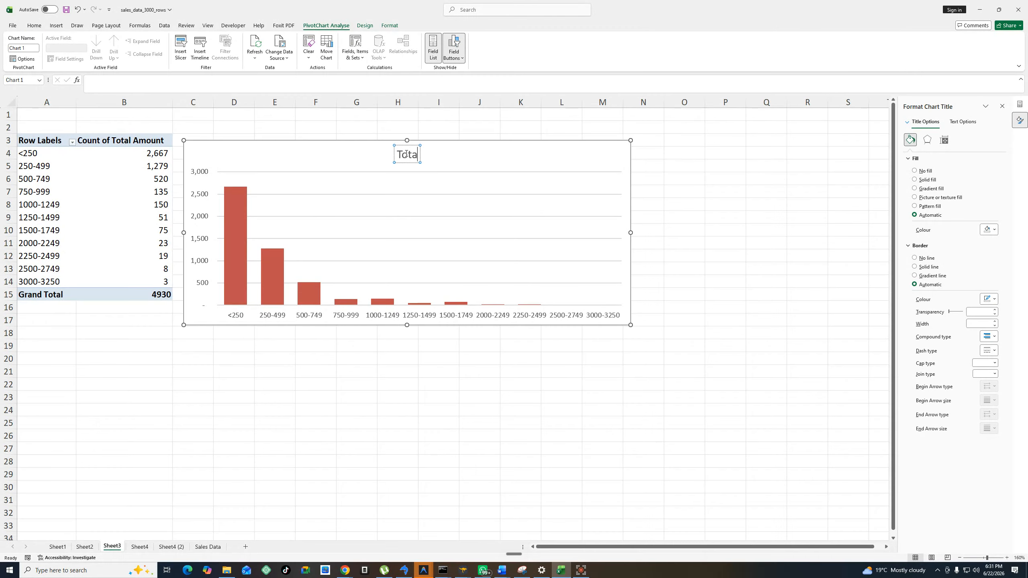
key("BackSpace")
key("BackSpace")
key("BackSpace")
key("BackSpace")
type("Sales BY")
key("BackSpace")
type("y Range")
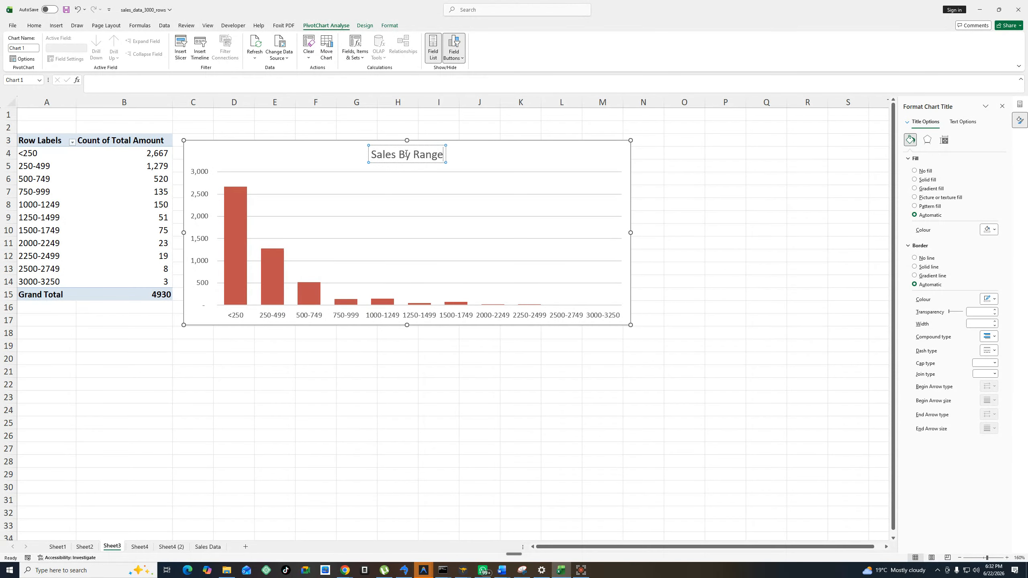
left_click(730, 255)
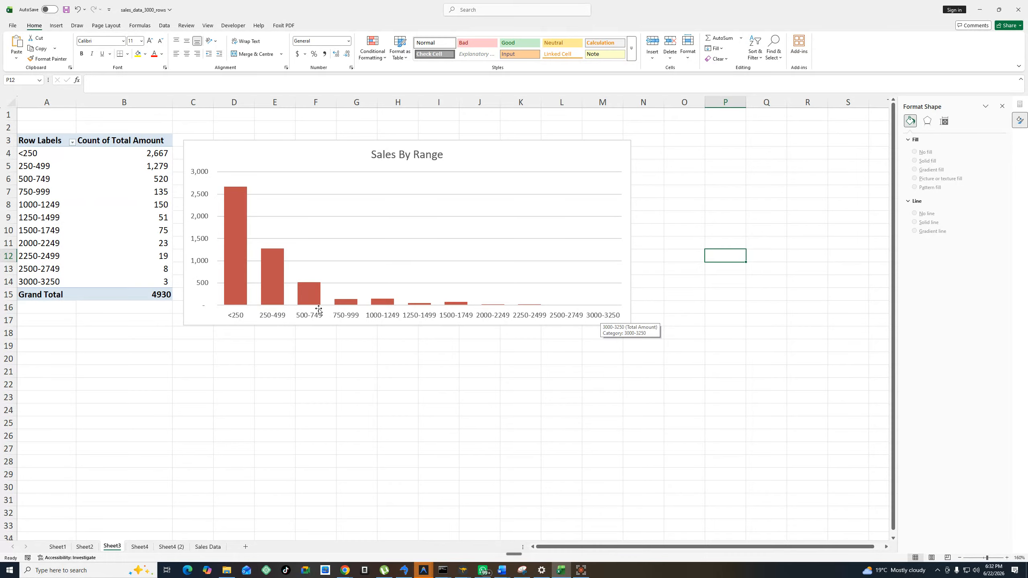
Check the Row Labels filter list and the grouping settings of the Total Amount ranges without changing them.
left_click(72, 143)
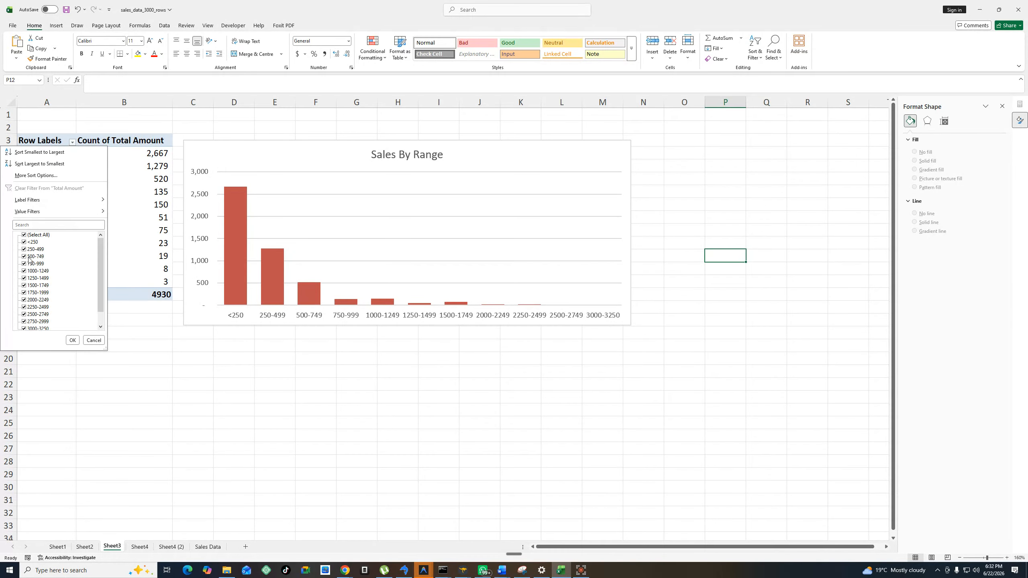
left_click(72, 341)
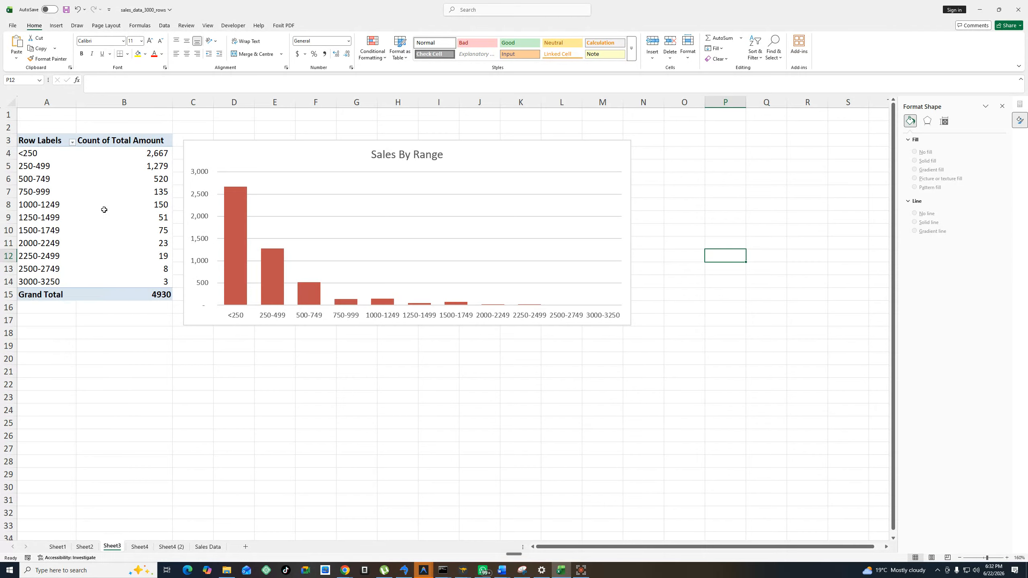
right_click(56, 155)
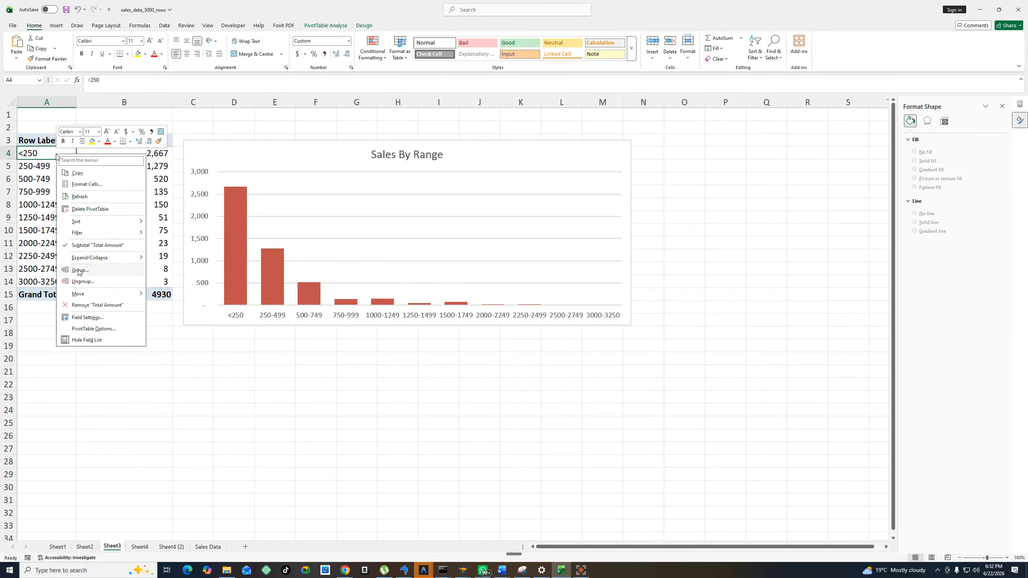
left_click(80, 270)
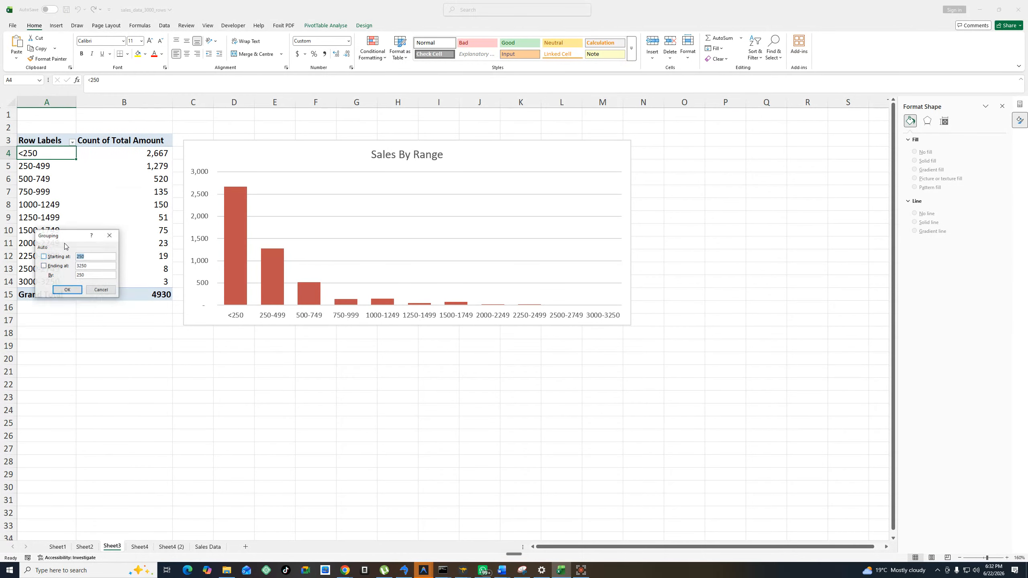
left_click(109, 235)
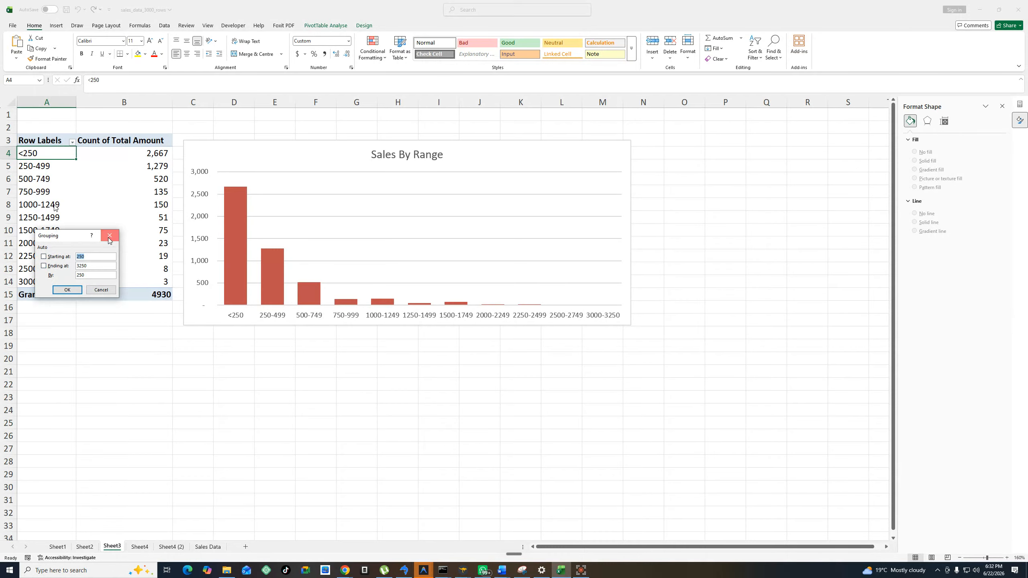
Ungroup the Total Amount ranges in the pivot table and select all the individual amount labels in A4:A44.
right_click(42, 158)
left_click(74, 282)
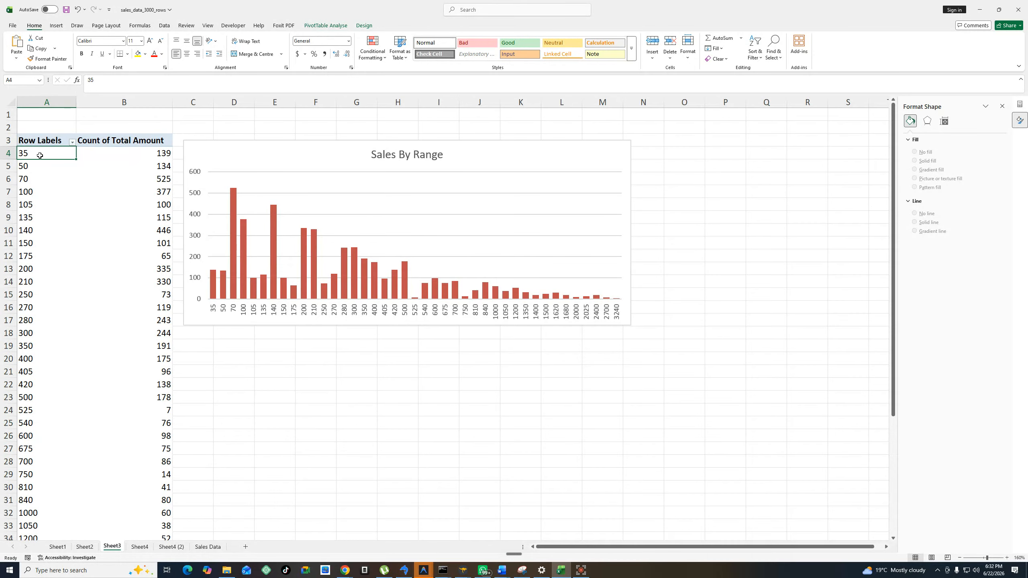
left_click_drag(40, 155, 44, 501)
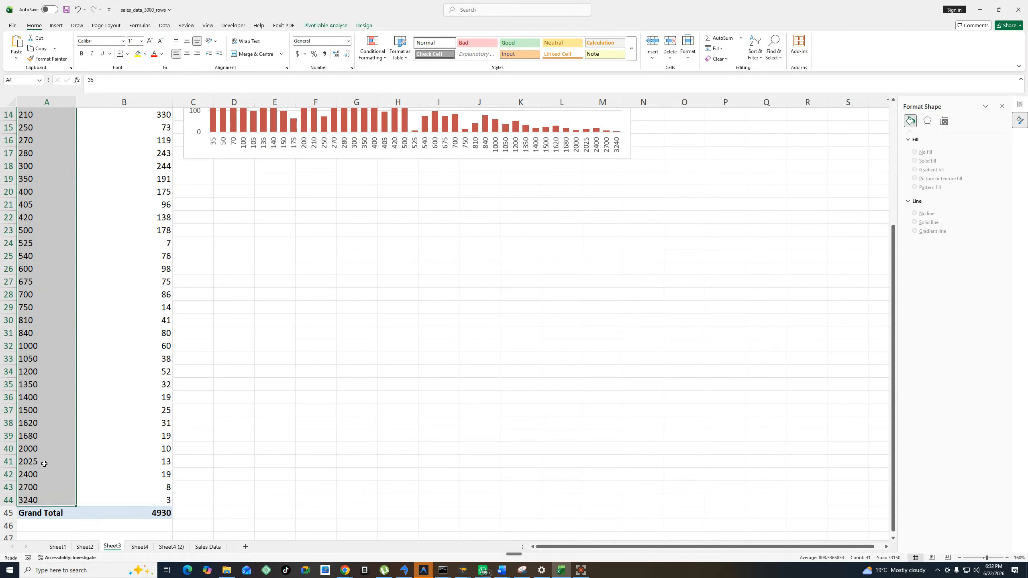
Apply the custom number format [>=1000000]#,##0,,"M";[>=1000]#,##0,"K";0 to the selected amount labels in the pivot table.
scroll(49, 445, "up", 5)
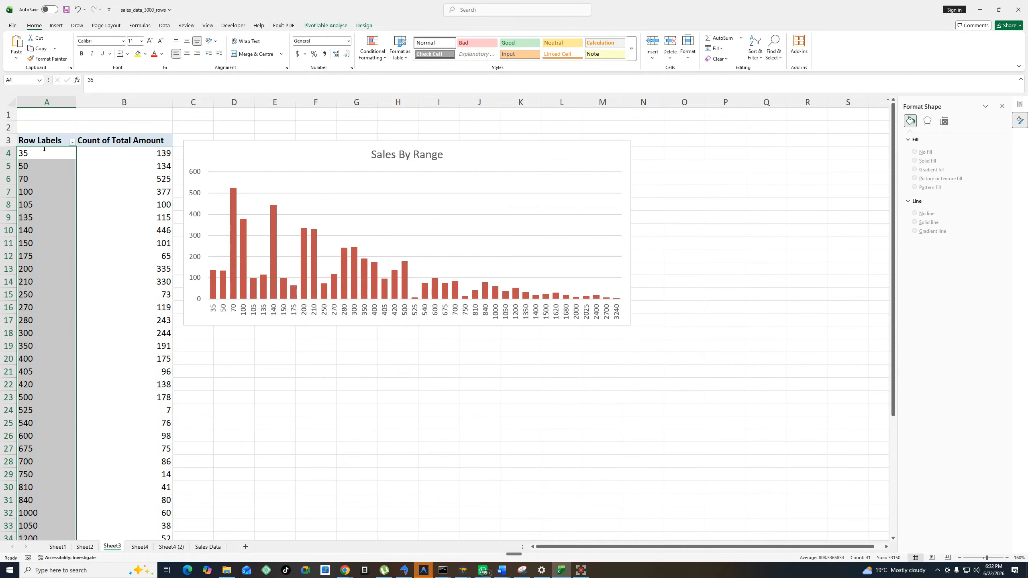
right_click(44, 149)
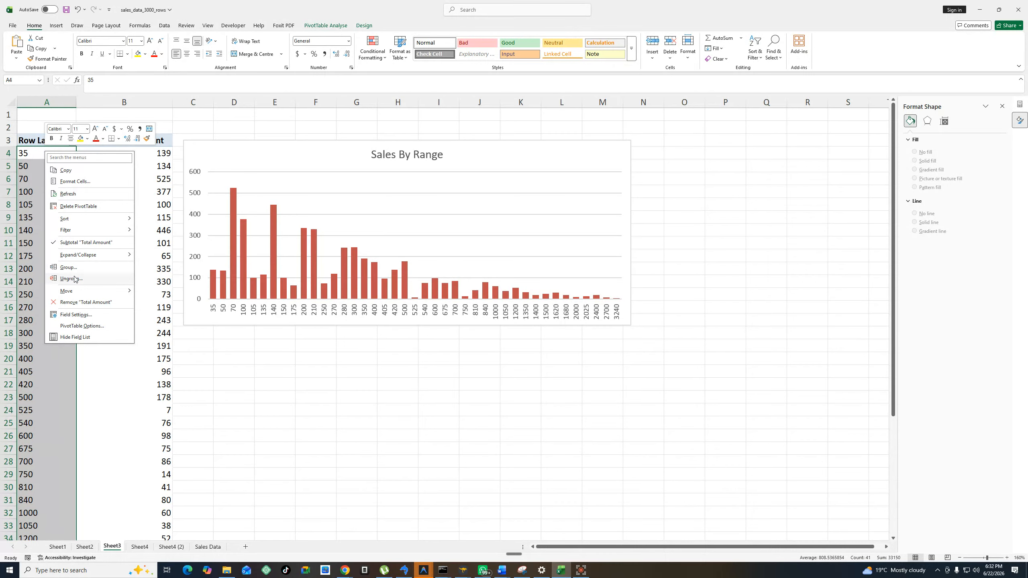
left_click(76, 182)
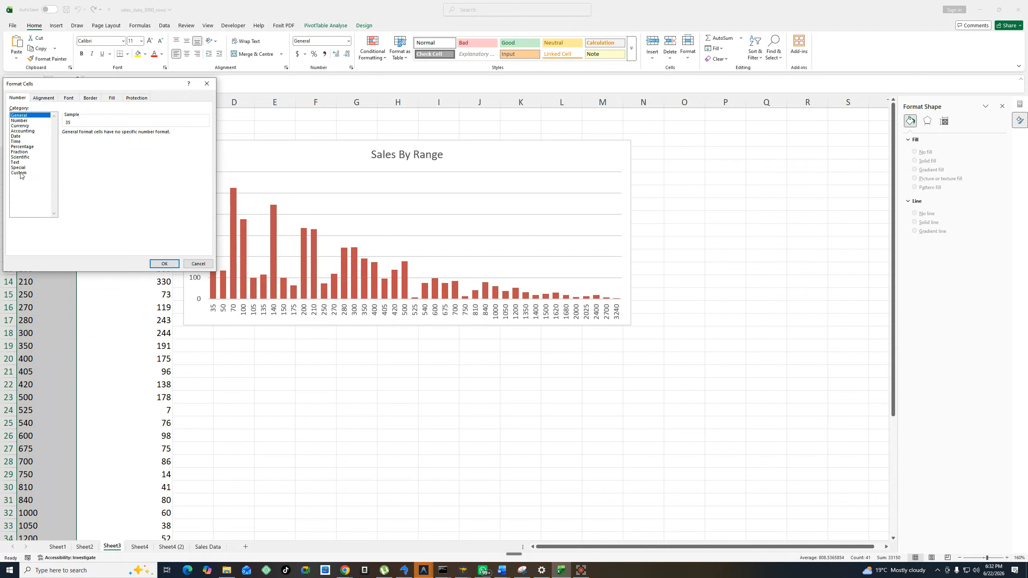
left_click(20, 173)
double_click(87, 139)
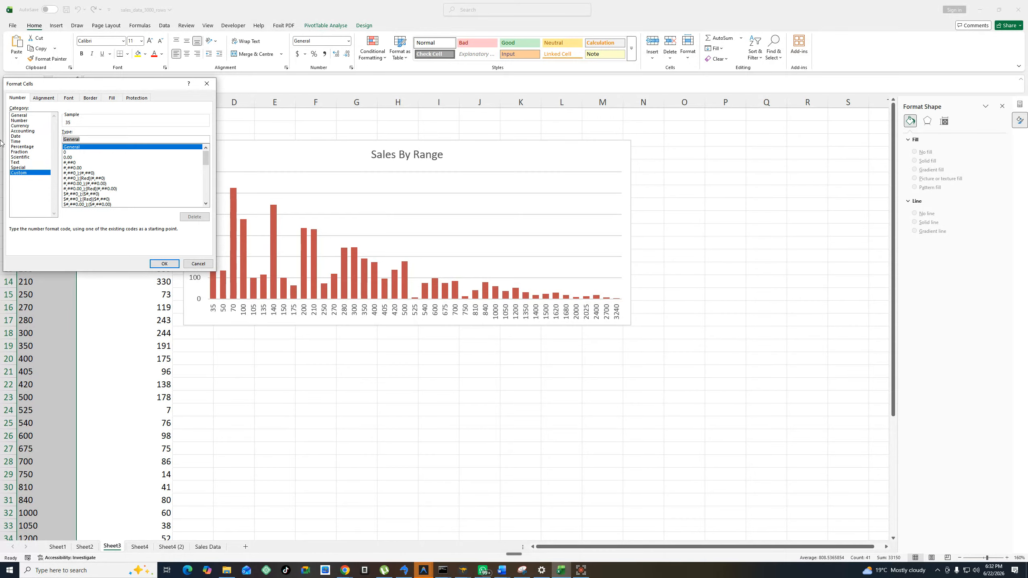
type("[>=1000000]#,##0,,\"M\";[>=1000]#,##0,\"K\";0")
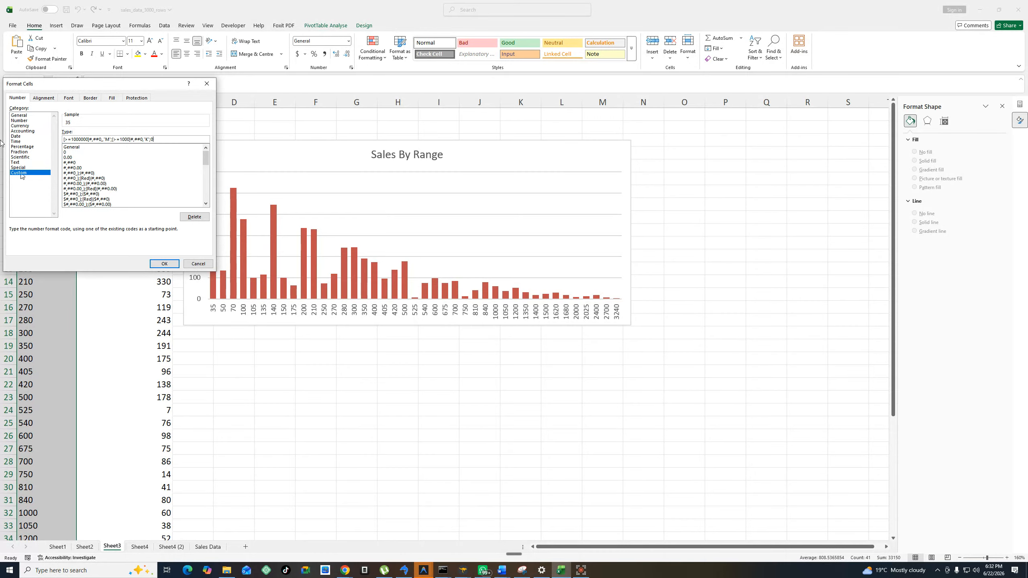
left_click(158, 263)
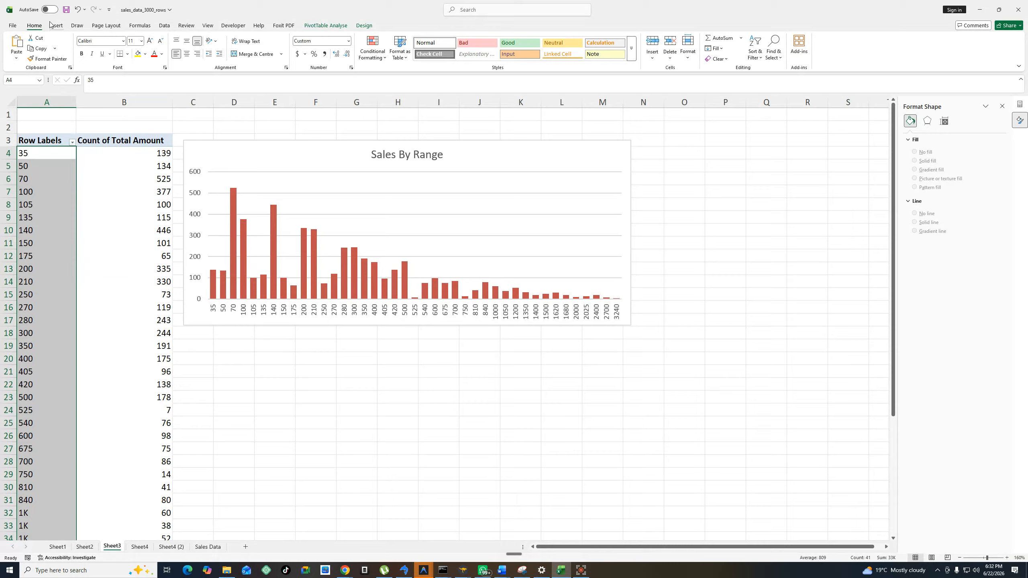
Undo the custom number format and the ungrouping of the Total Amount ranges on Sheet3.
left_click(77, 10)
left_click(77, 10)
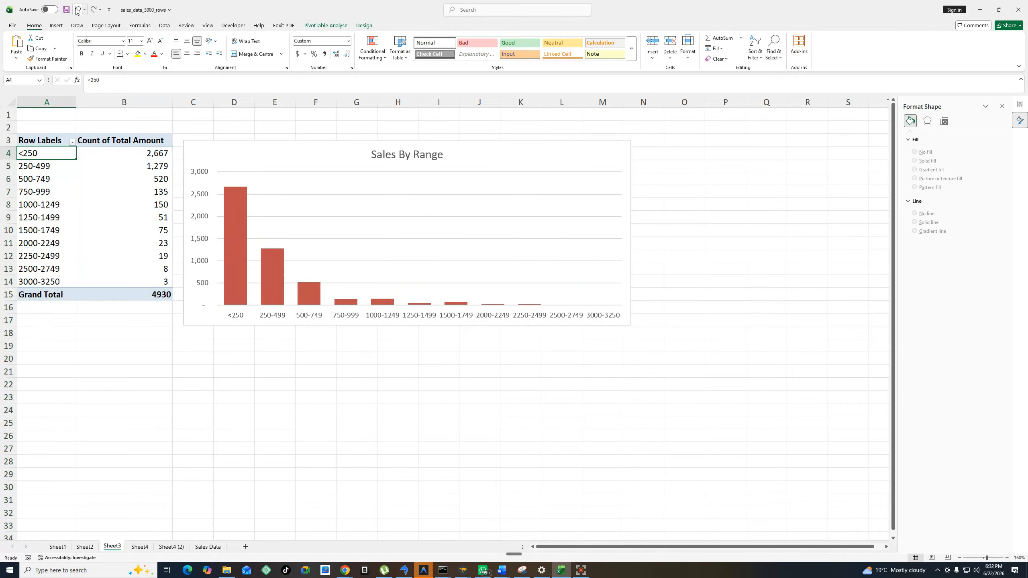
left_click(337, 437)
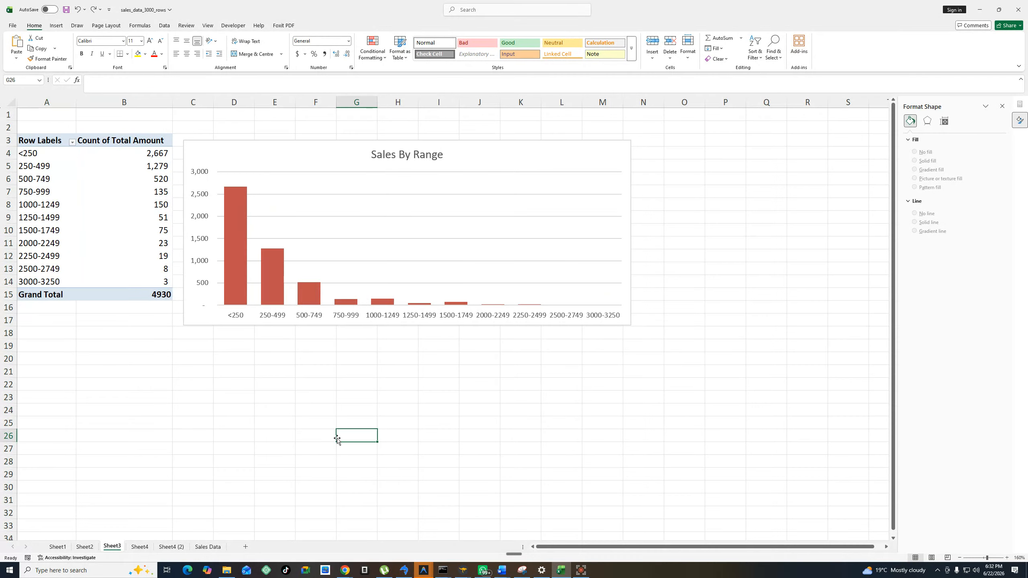
Replace the title of the doughnut chart on Sheet4 (2) with "Sales By Customer Type".
left_click(84, 547)
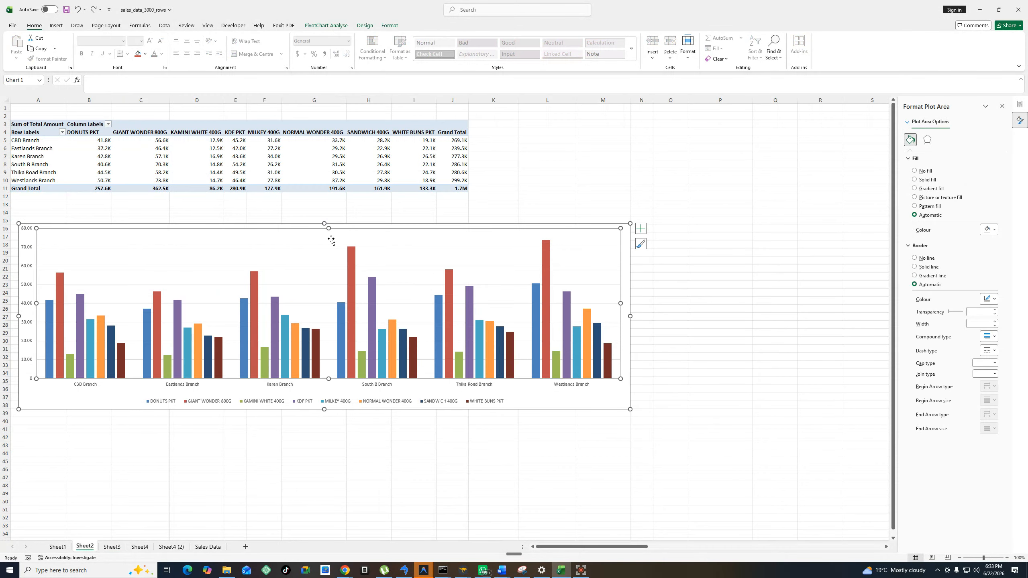
left_click(59, 547)
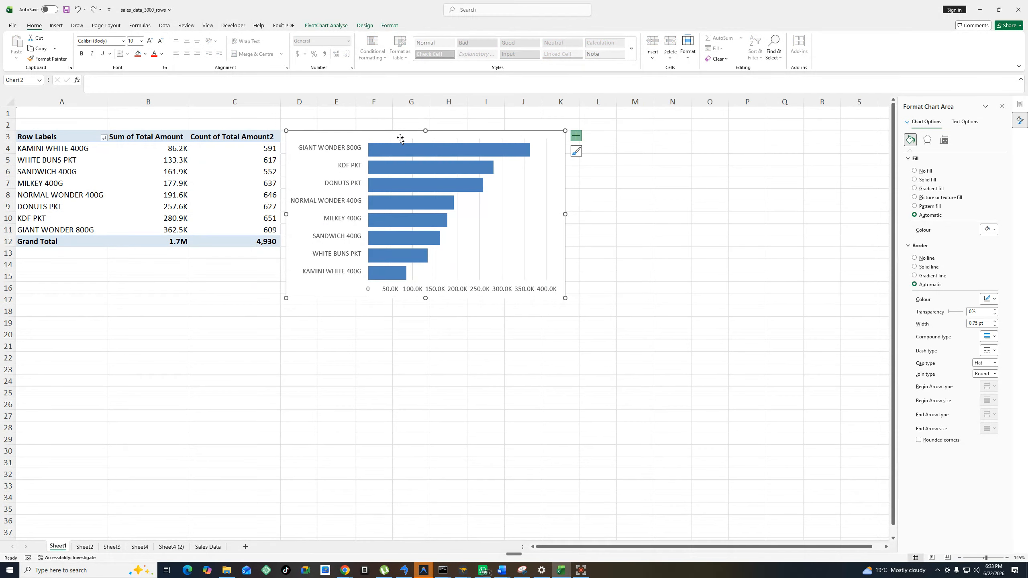
left_click(171, 549)
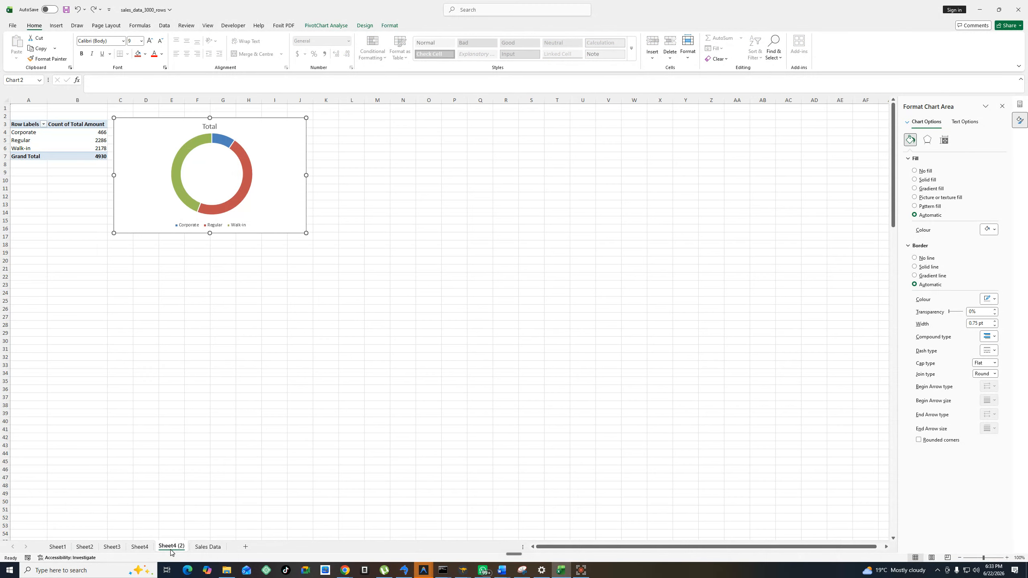
left_click(212, 126)
double_click(212, 126)
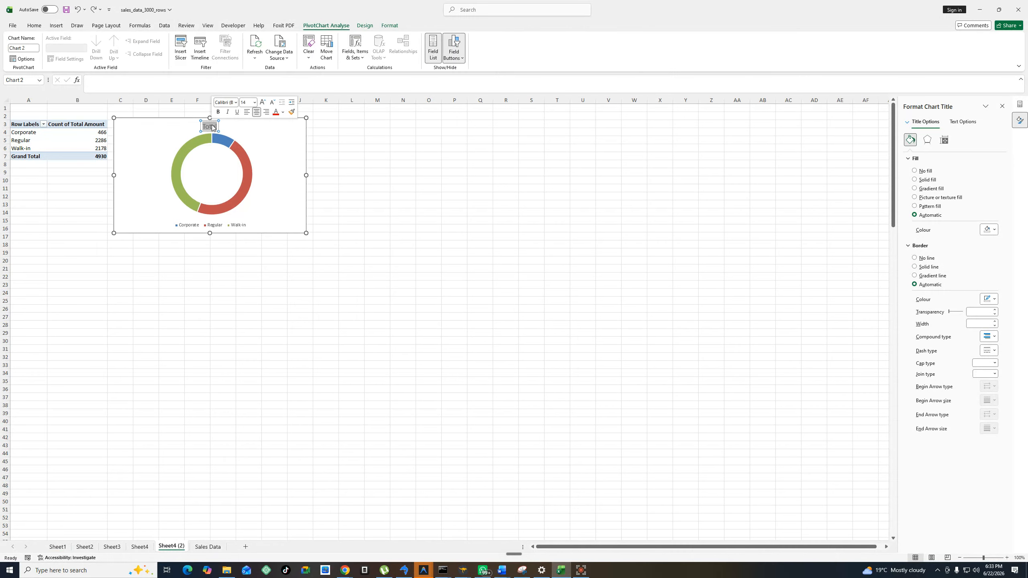
type("Sale")
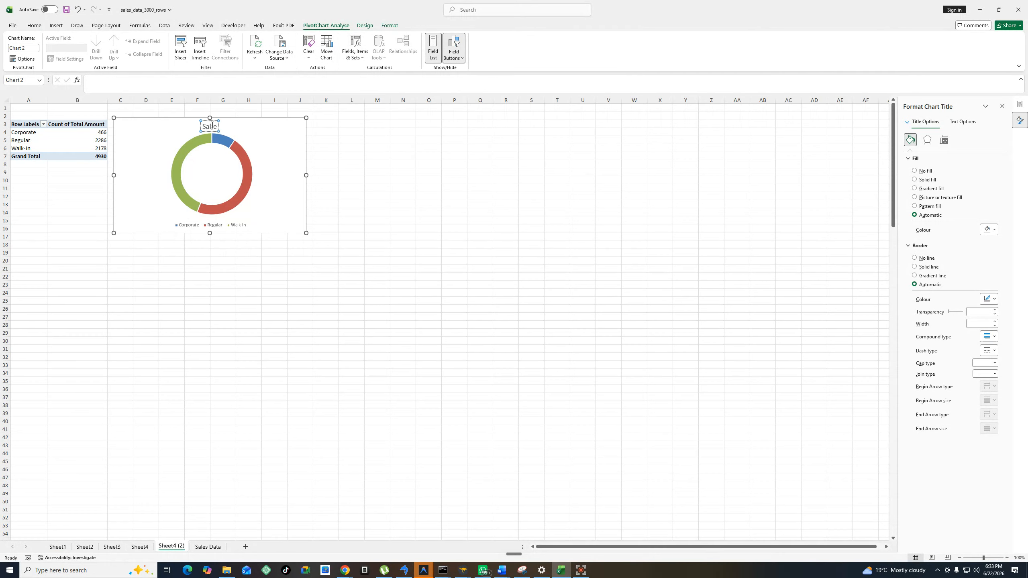
type("s By Customer Type")
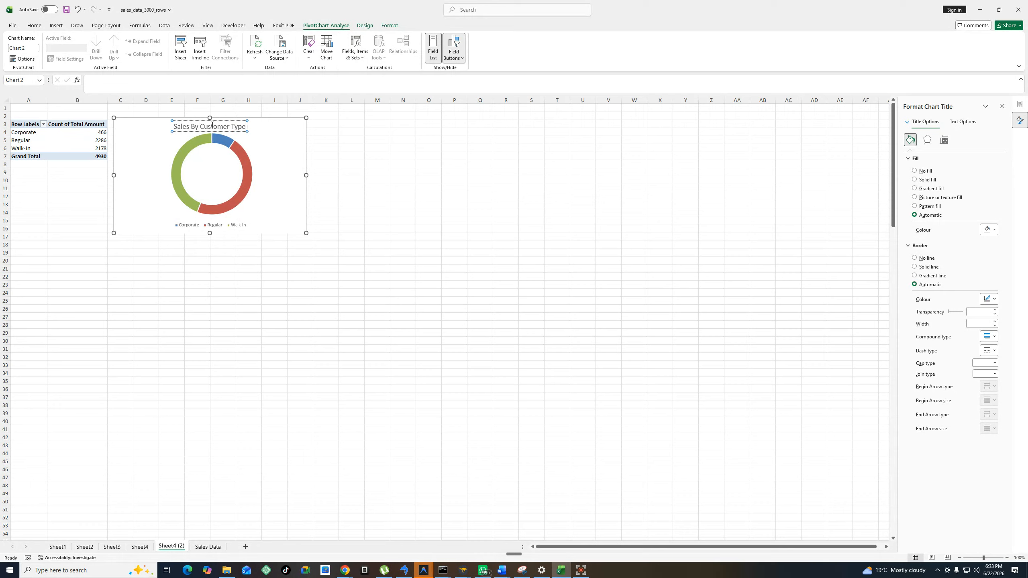
left_click(396, 197)
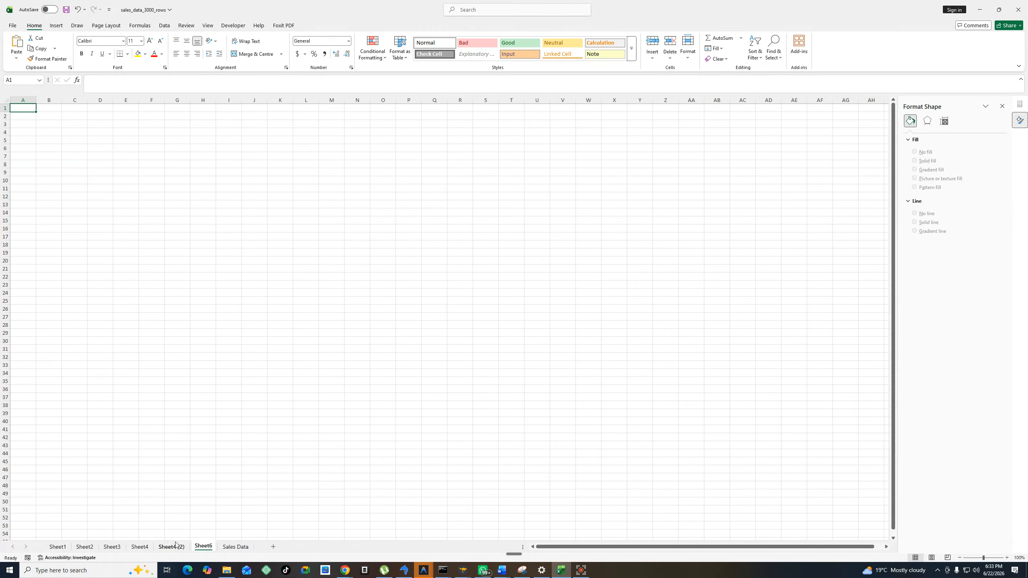
Rename the new blank worksheet Sheet6 as "Dashboard".
mouse_move(202, 550)
left_mouse_down()
mouse_move(248, 548)
mouse_move(228, 549)
left_mouse_up()
double_click(204, 547)
type("Dashboard")
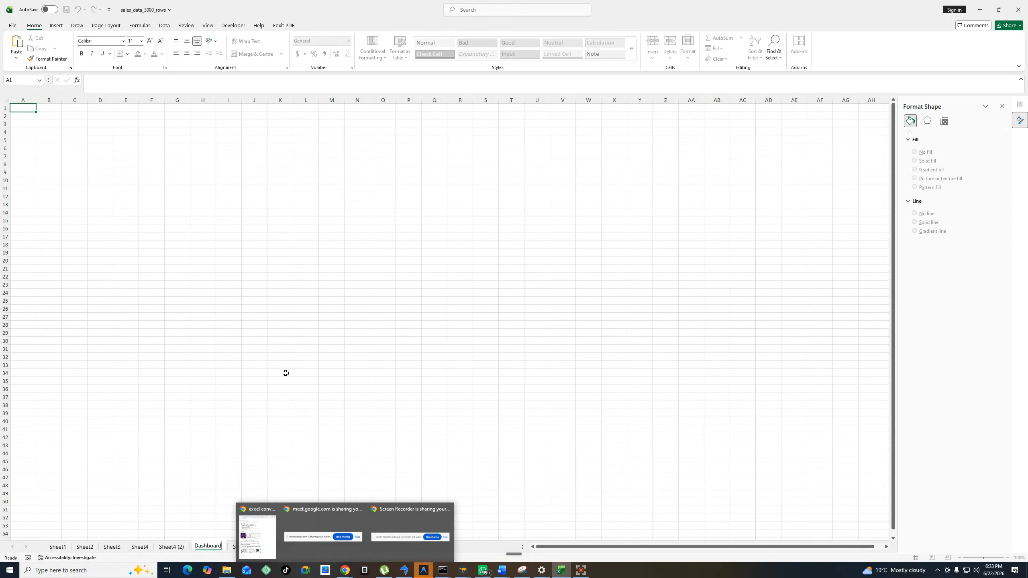
left_click(280, 323)
scroll(280, 324, "up", 3)
scroll(280, 324, "down", 1)
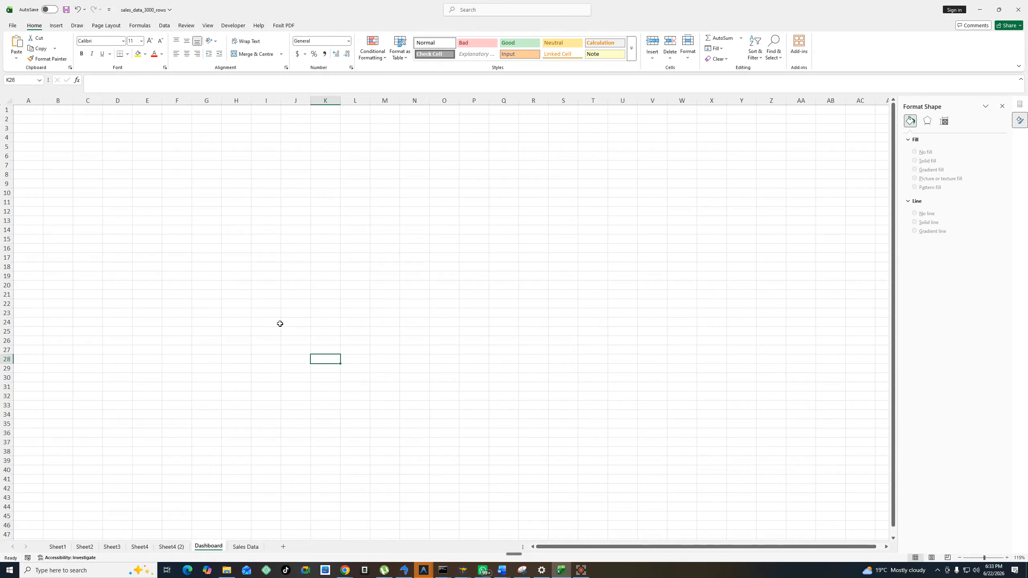
scroll(279, 324, "down", 1)
left_click(58, 547)
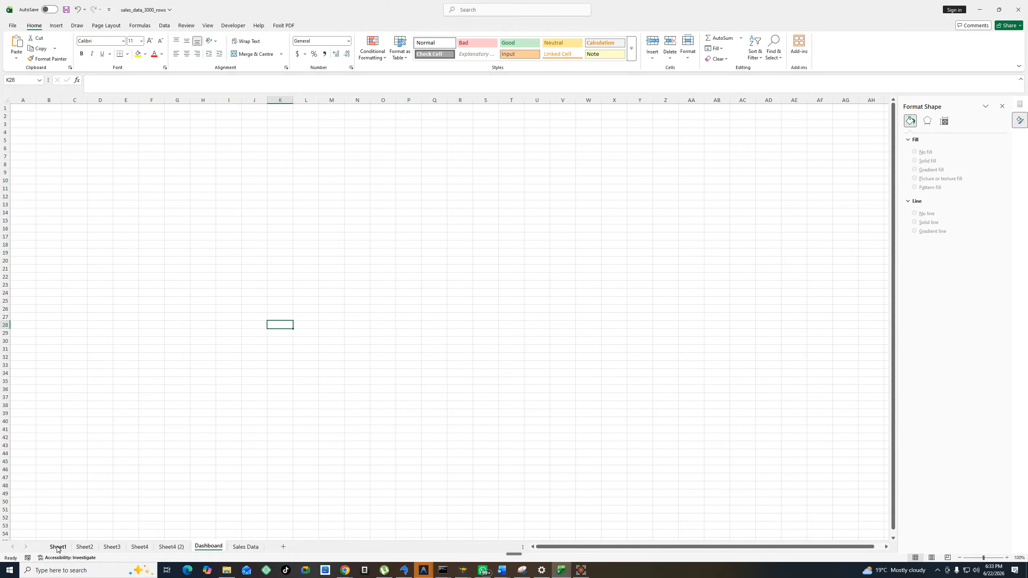
right_click(421, 137)
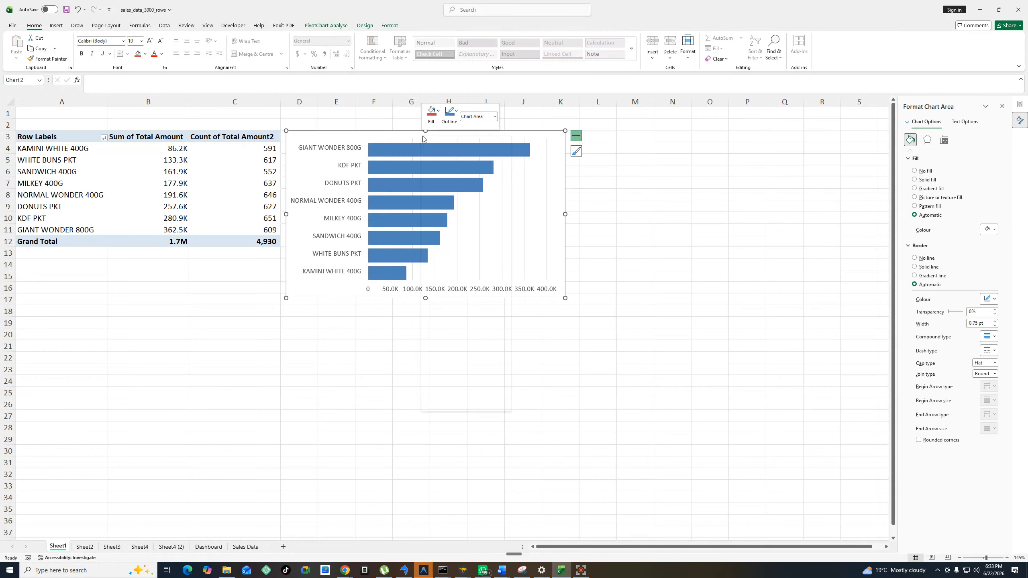
key("Escape")
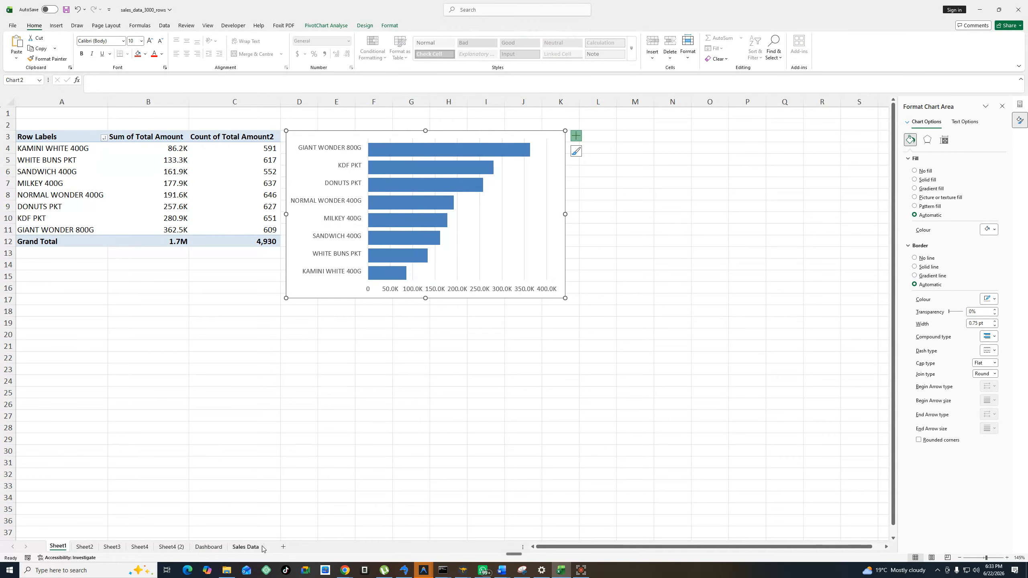
left_click(245, 547)
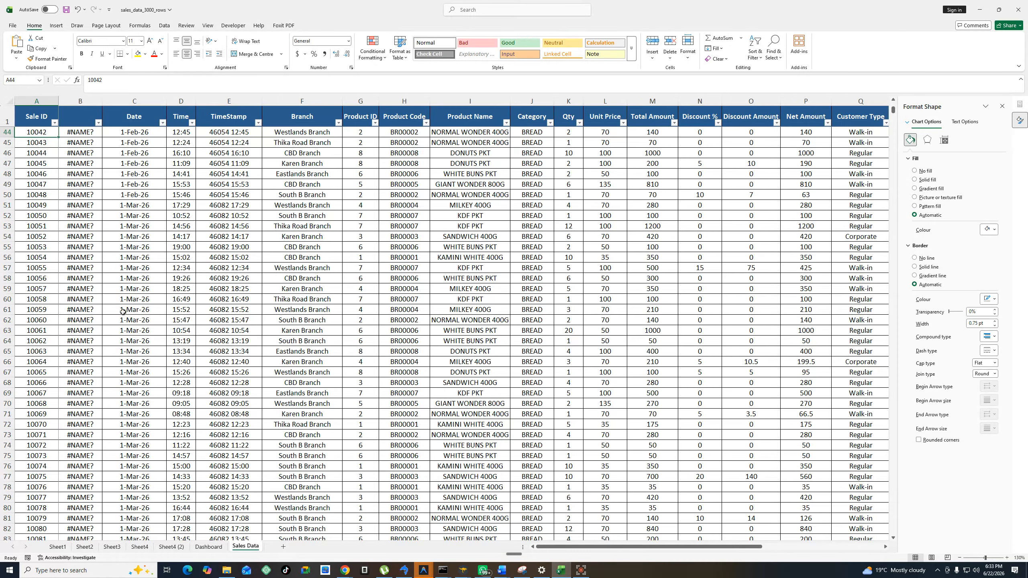
left_click(208, 547)
left_click(50, 360)
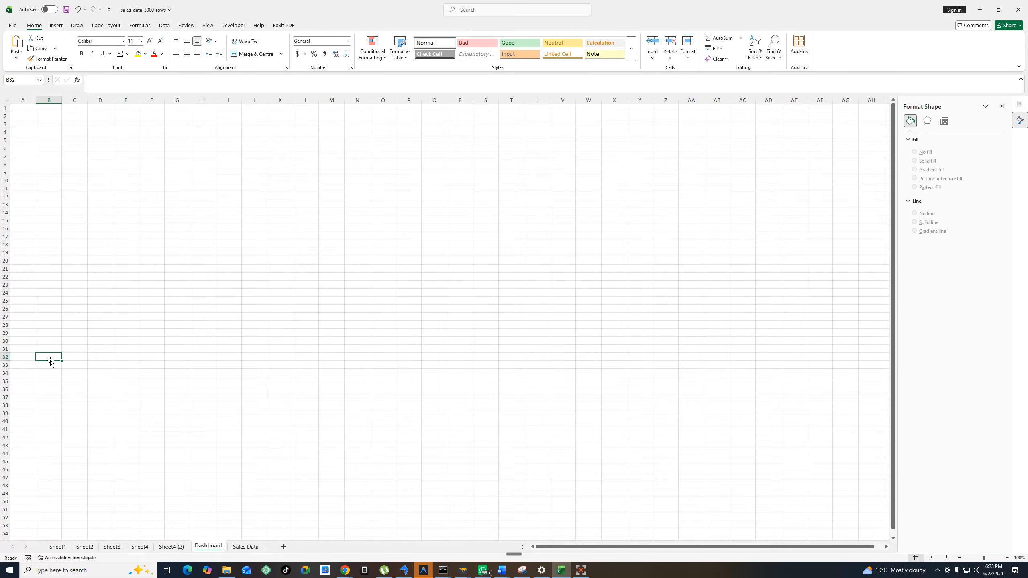
Copy the product bar chart from Sheet1, paste it into the Dashboard sheet at A24 and shift it slightly away from the sheet's edge.
left_click(57, 546)
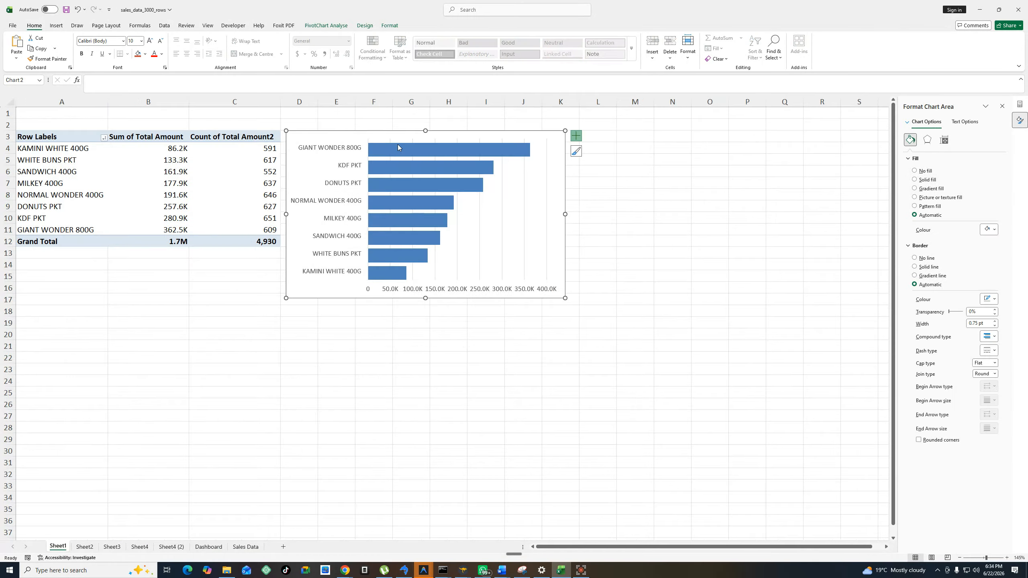
right_click(384, 136)
key("Escape")
left_click(85, 547)
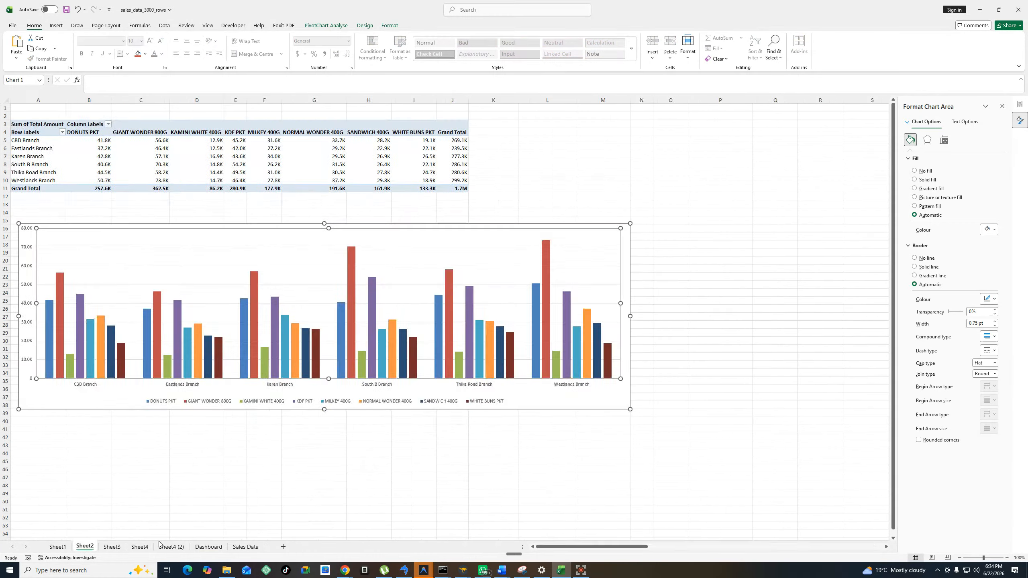
left_click(208, 547)
left_click(32, 292)
right_click(33, 292)
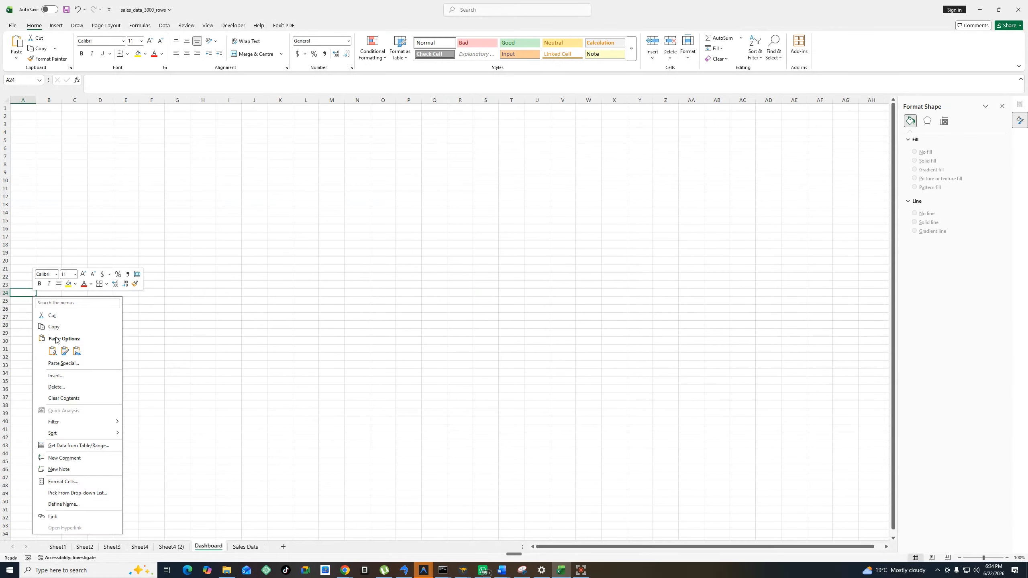
left_click(52, 351)
left_click(74, 290)
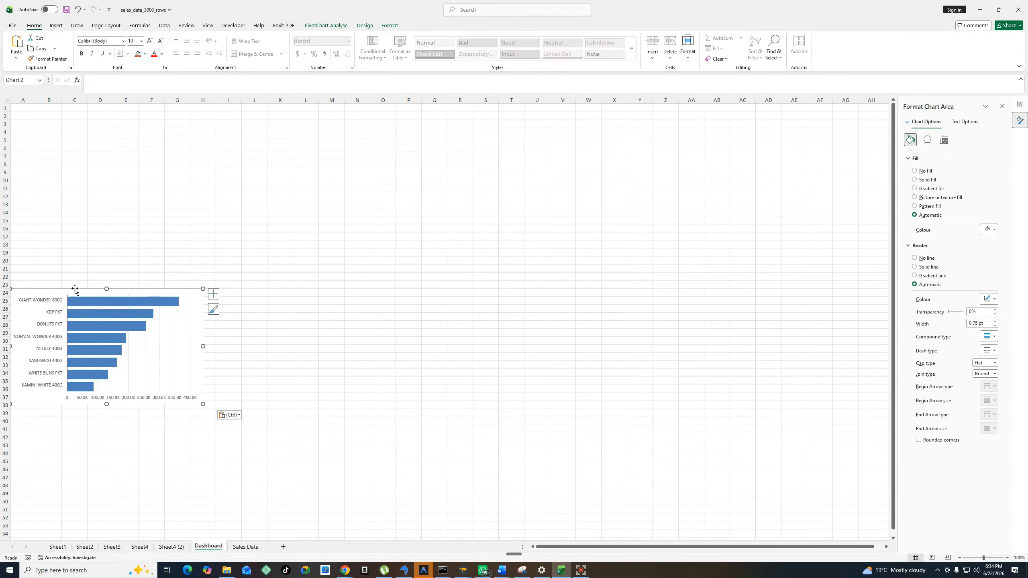
mouse_move(74, 290)
left_mouse_down()
mouse_move(110, 290)
mouse_move(93, 304)
mouse_move(80, 297)
left_mouse_up()
left_click(284, 300)
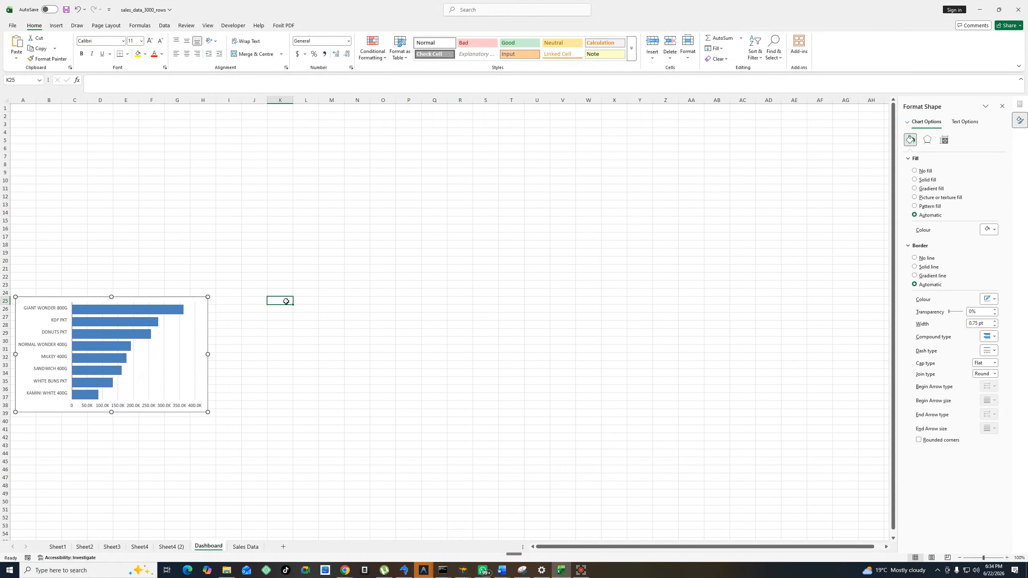
Copy the product-by-branch column chart from Sheet2 and paste it into the Dashboard sheet at C9.
left_click(87, 549)
right_click(189, 249)
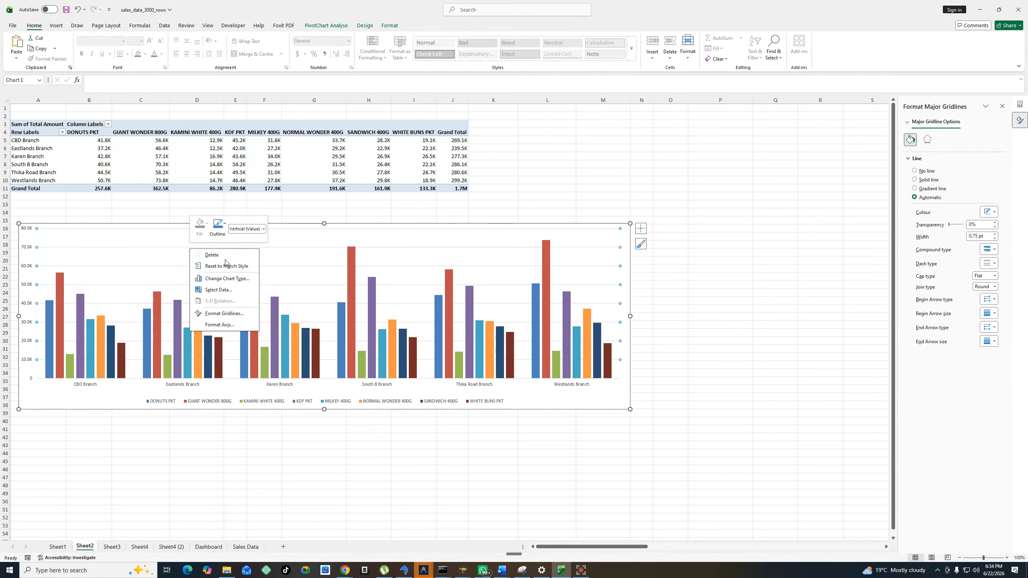
key("Escape")
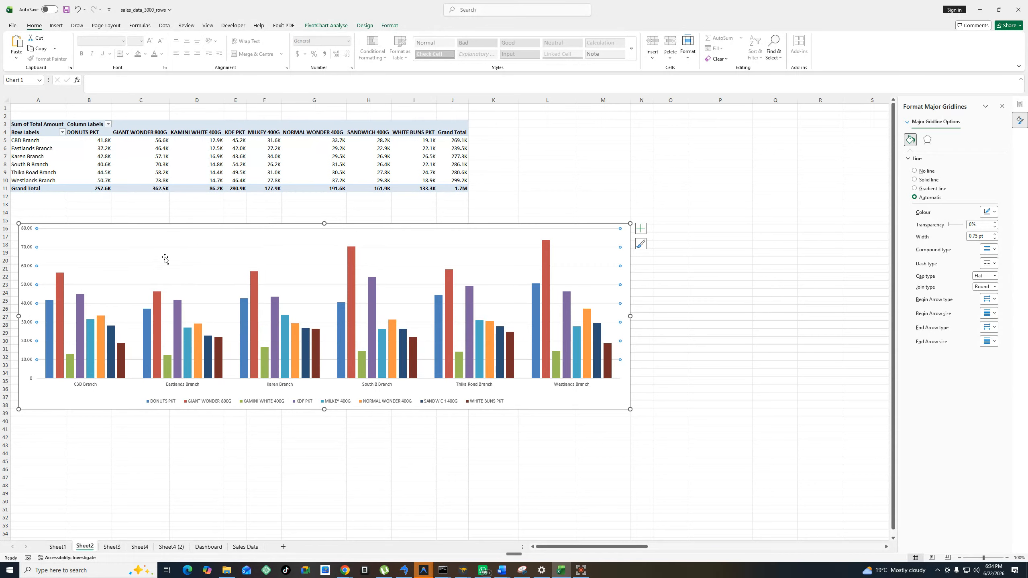
right_click(173, 226)
key("Escape")
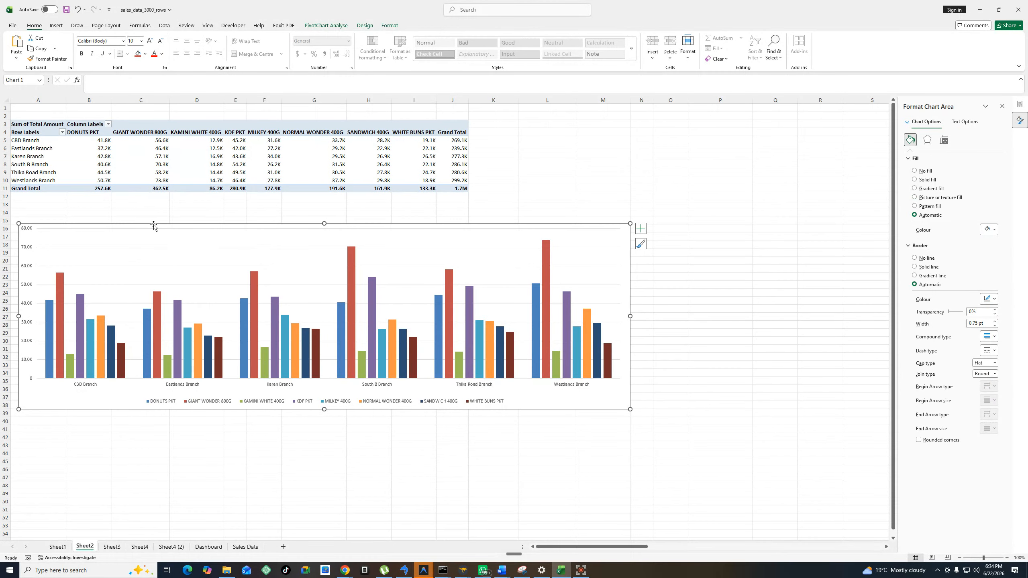
right_click(622, 239)
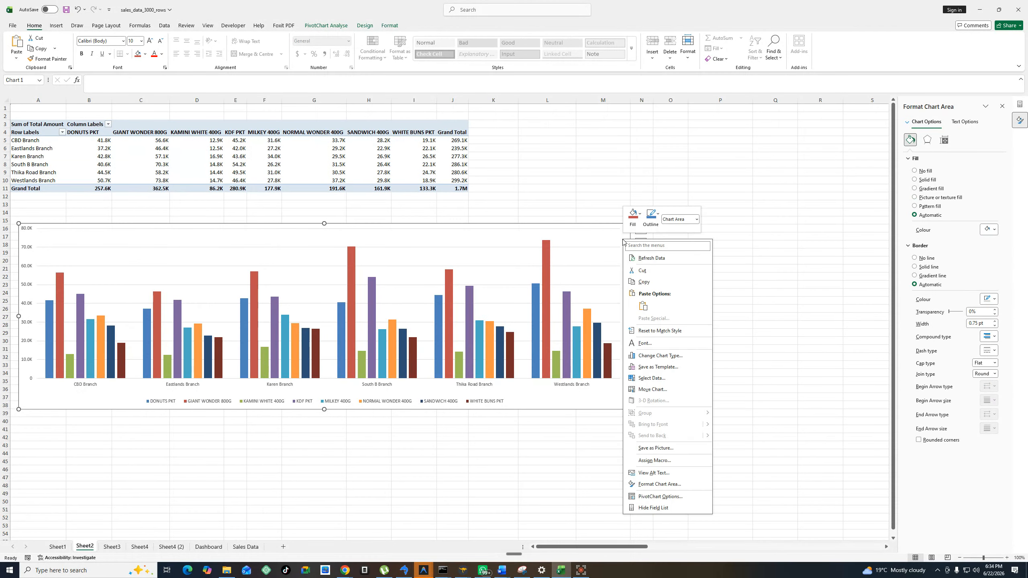
left_click(646, 282)
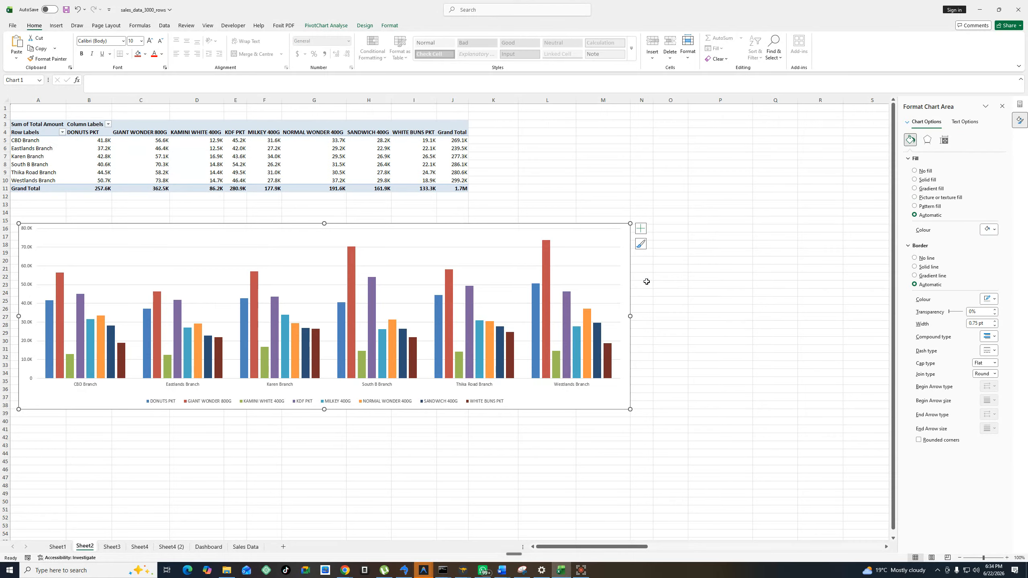
left_click(208, 547)
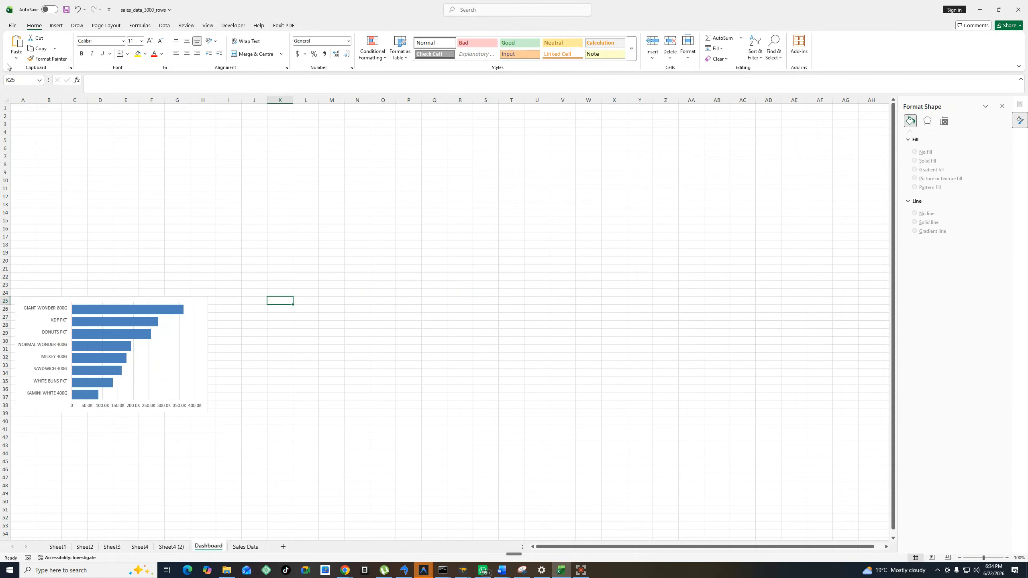
left_click(56, 173)
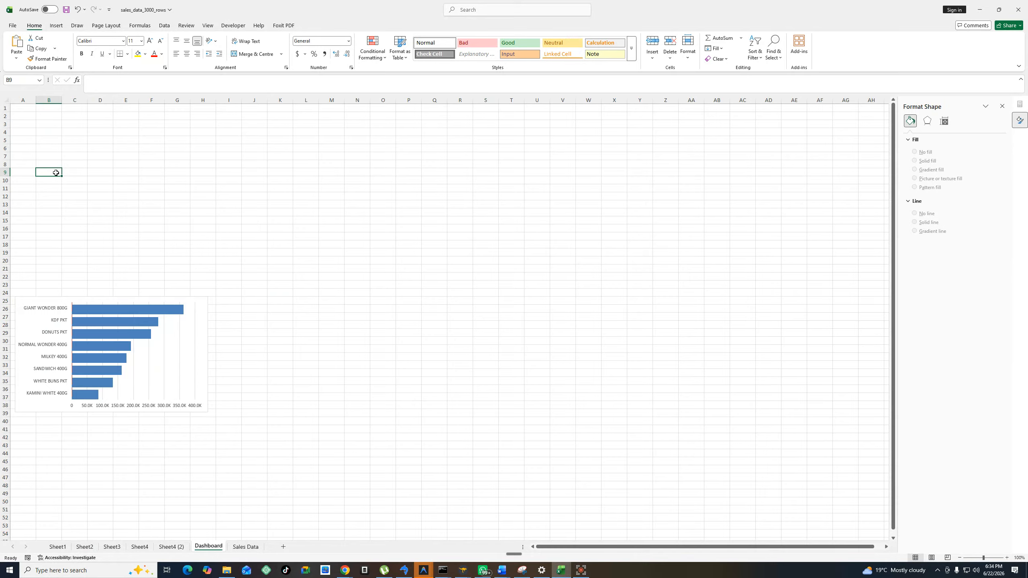
right_click(73, 175)
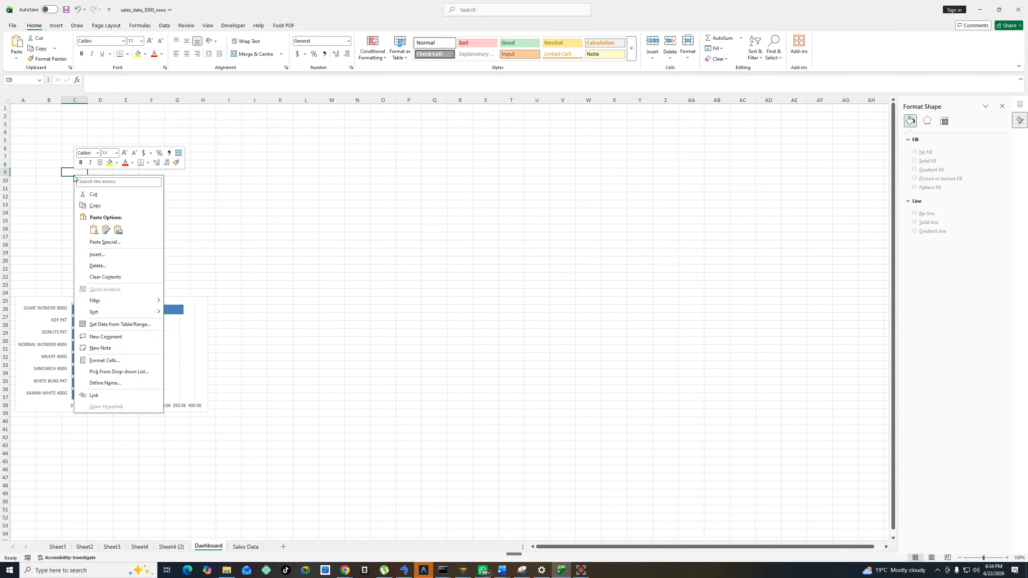
left_click(92, 231)
Reduce the height of the branch column chart and position it directly above the product bar chart, across about rows 7 to 24.
left_click_drag(131, 173, 80, 103)
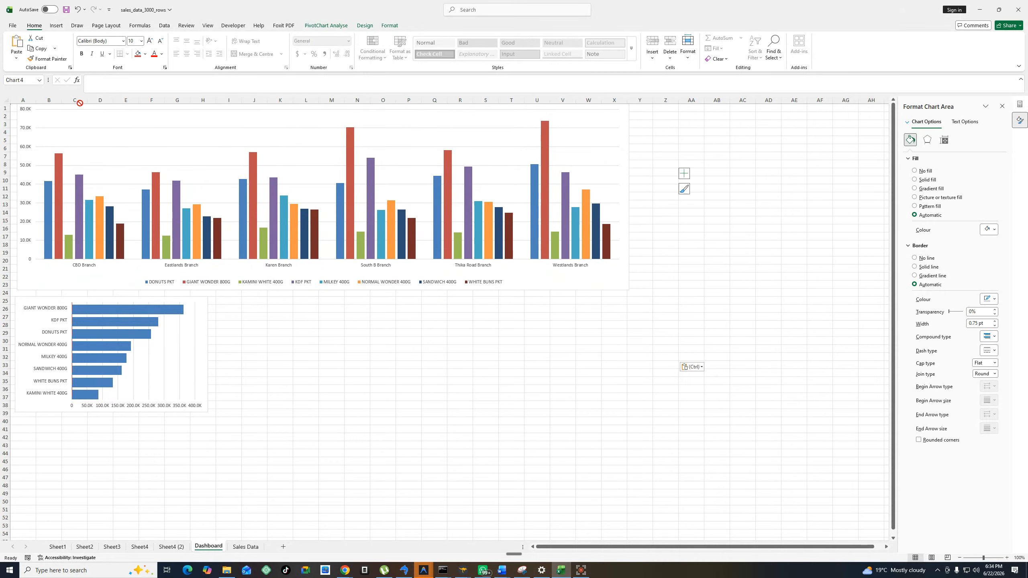
left_click_drag(475, 212, 519, 277)
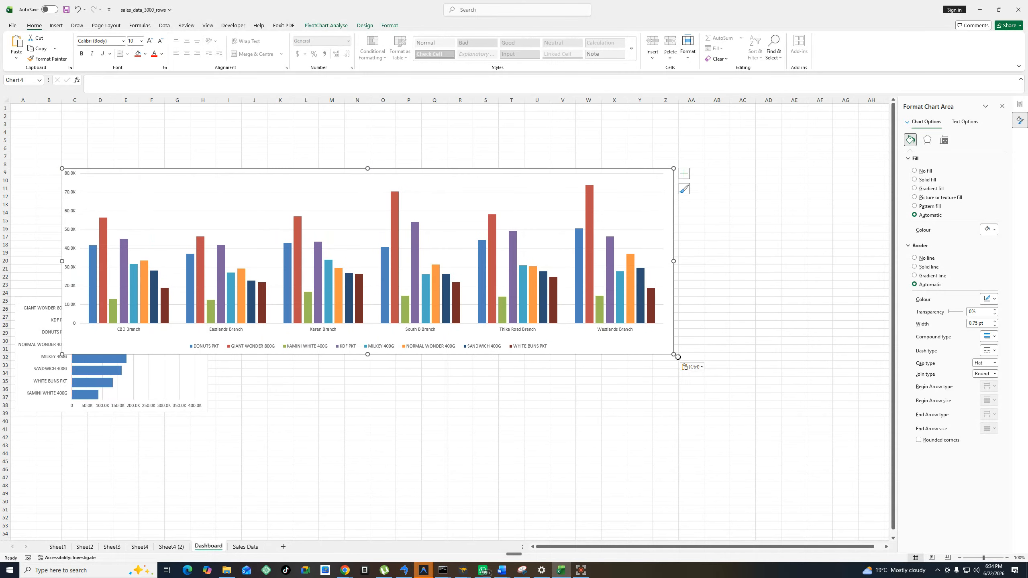
left_click_drag(673, 354, 667, 307)
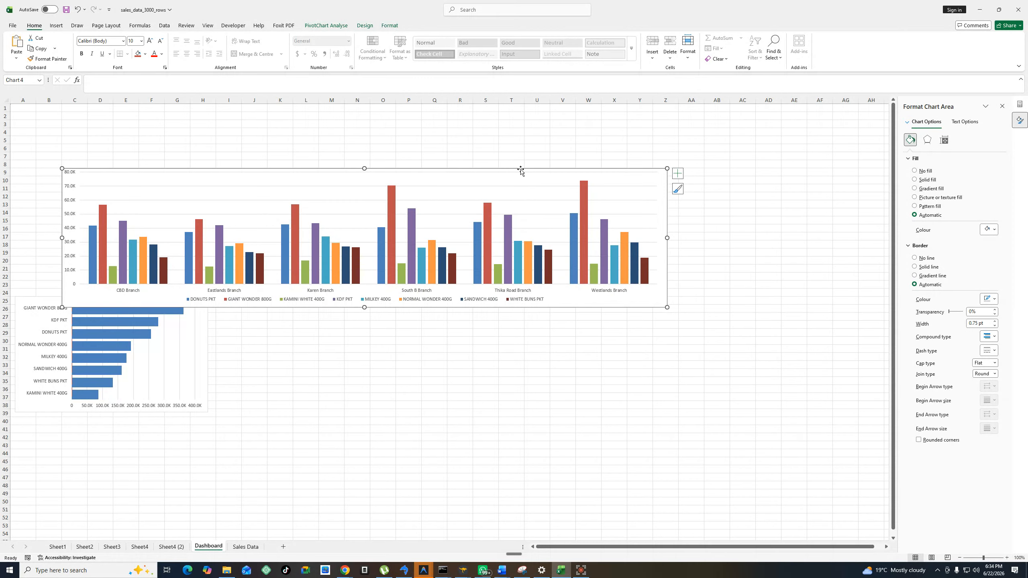
mouse_move(521, 168)
left_mouse_down()
mouse_move(500, 143)
mouse_move(465, 149)
mouse_move(473, 156)
left_mouse_up()
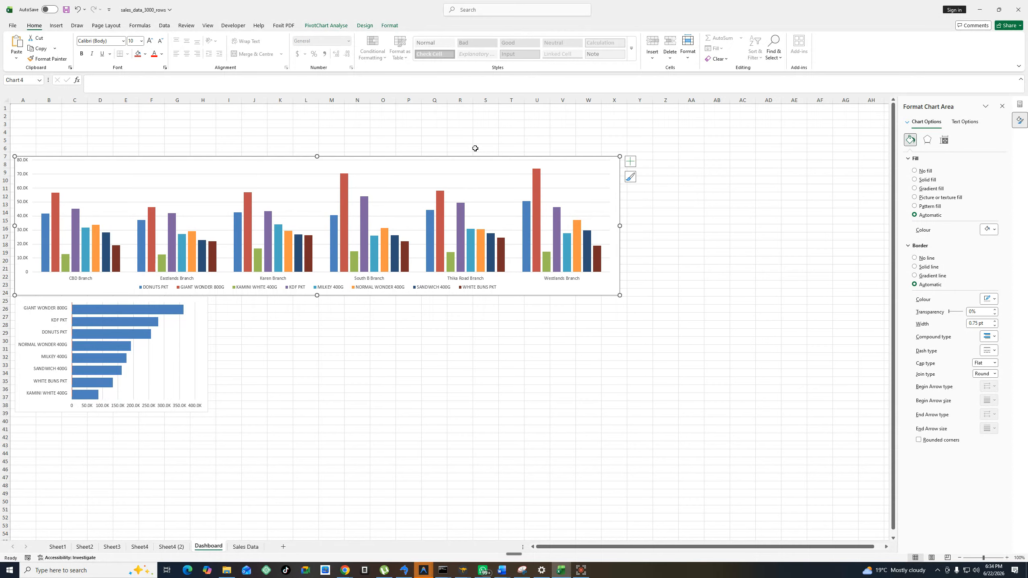
left_click(335, 414)
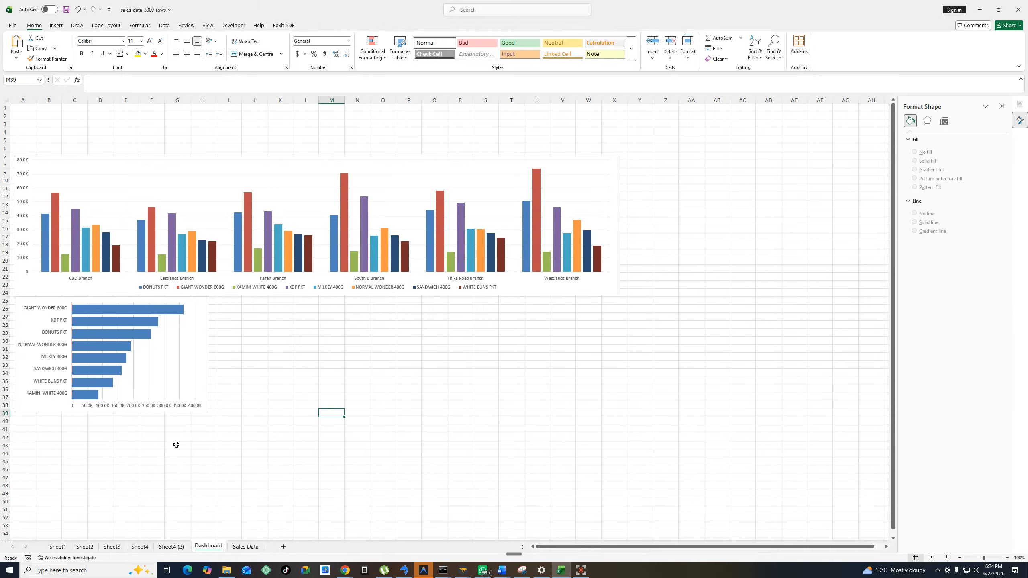
Select the product bar chart and the branch column chart together and move both down so the upper one starts at about row 14.
left_click(154, 346)
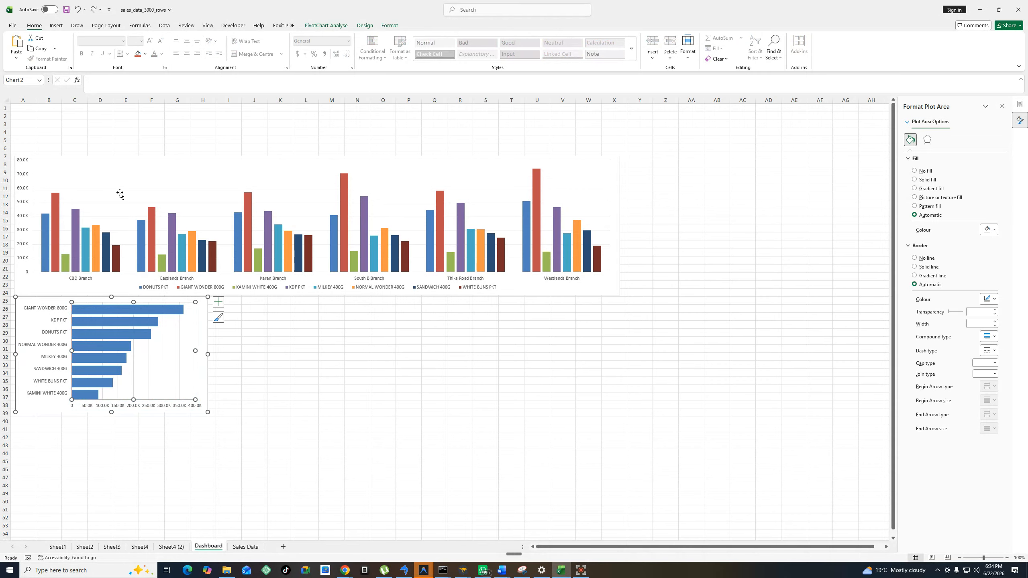
left_click(133, 176, "ctrl")
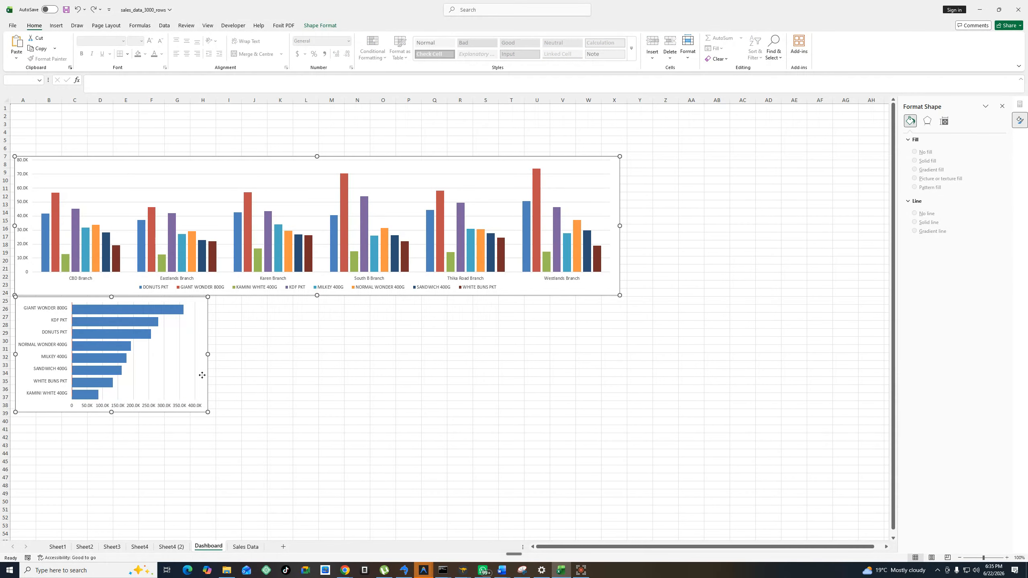
left_click_drag(201, 374, 197, 435)
left_click(305, 485)
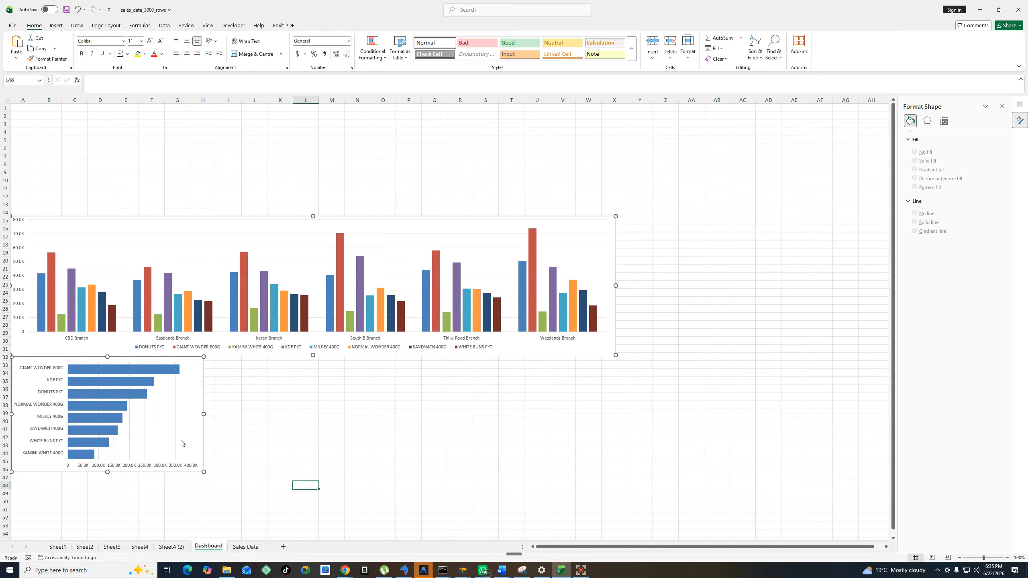
Copy the Sales By Range chart from Sheet3 and paste it into the Dashboard sheet at J35, beside the product bar chart.
left_click(112, 547)
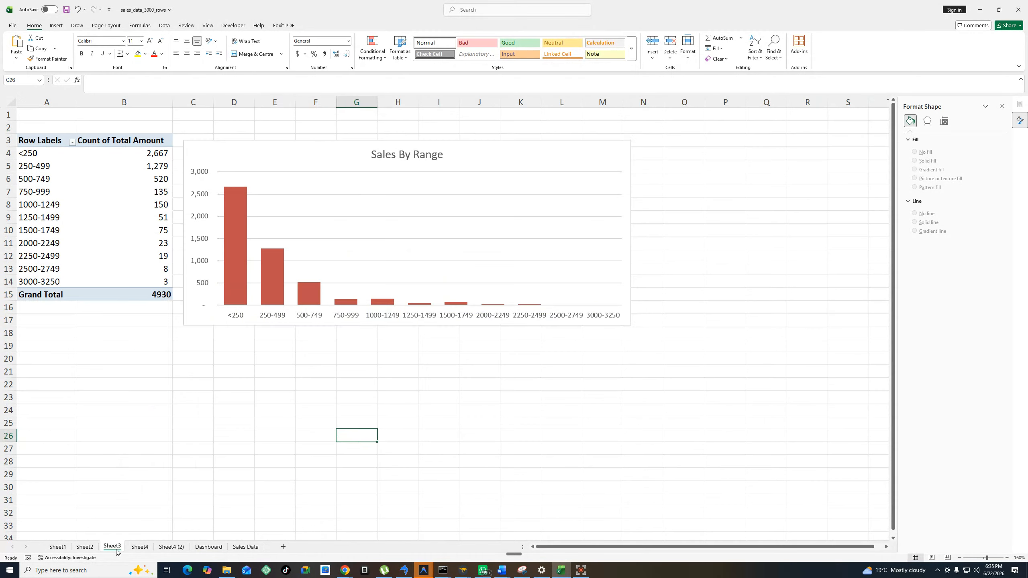
left_click(352, 195)
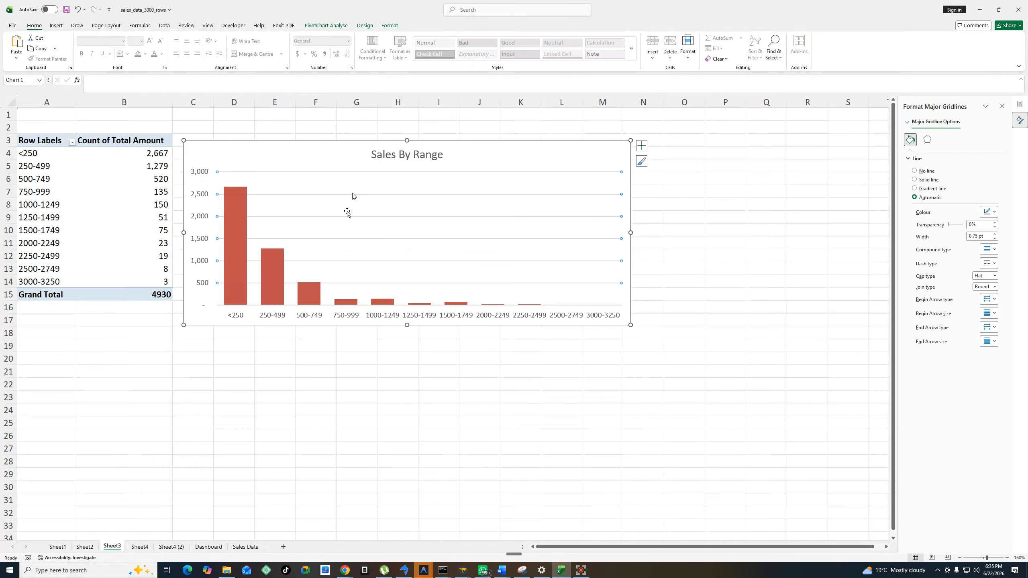
left_click(209, 546)
left_click(295, 404)
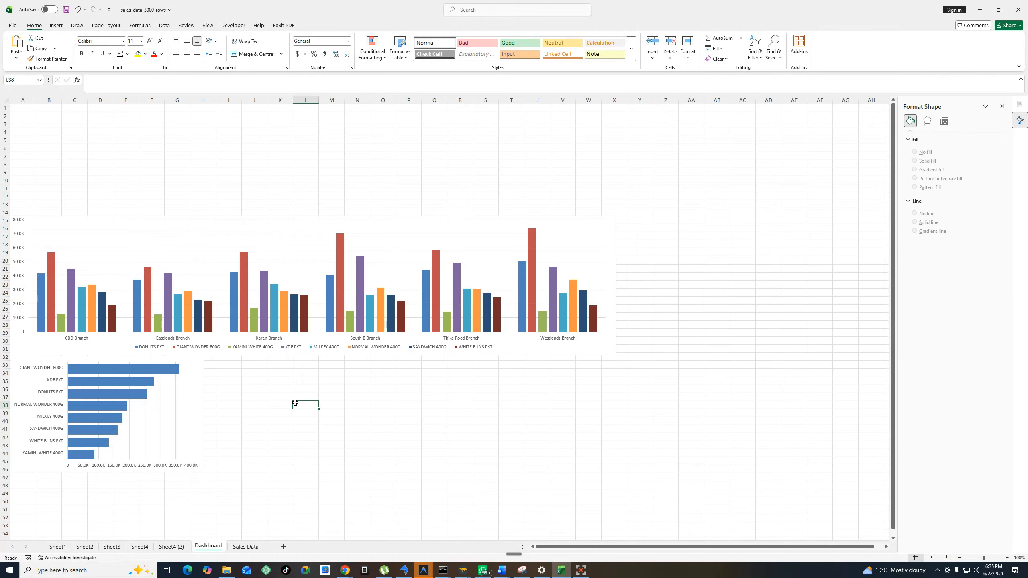
right_click(261, 380)
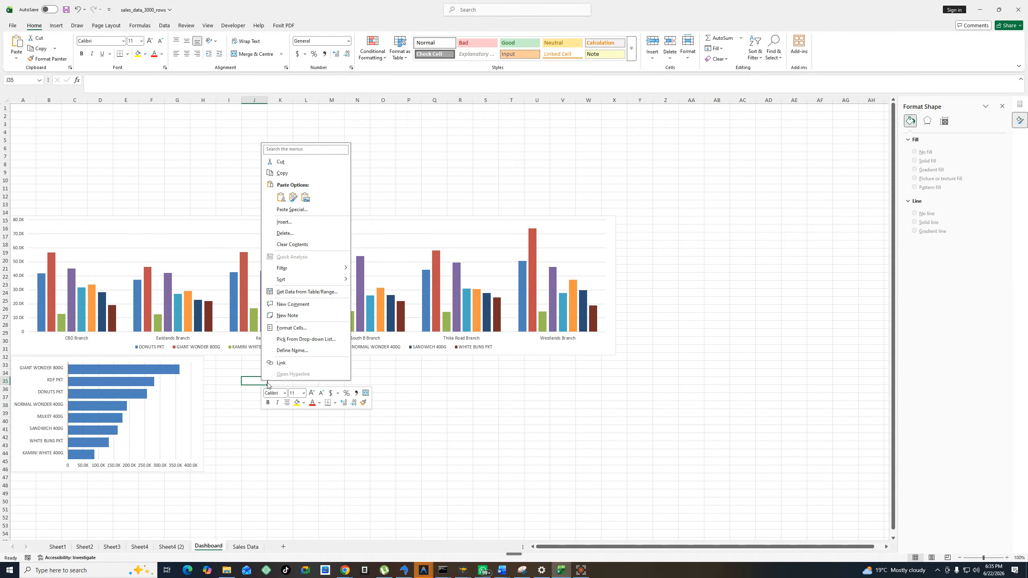
left_click(283, 198)
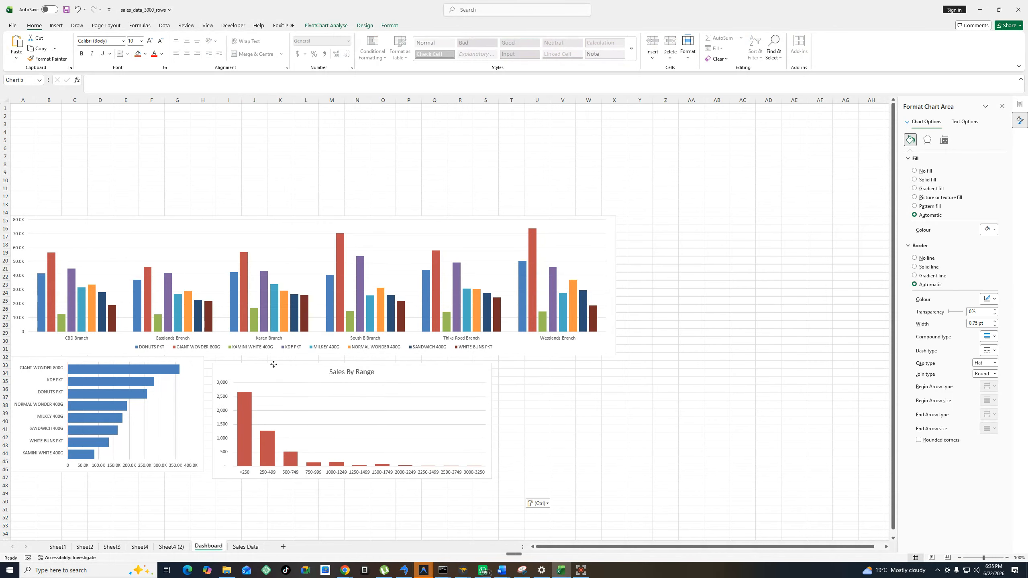
Place the Sales By Range chart snugly against the product bar chart and fine-tune the heights of both so their edges line up.
left_click_drag(274, 365, 266, 359)
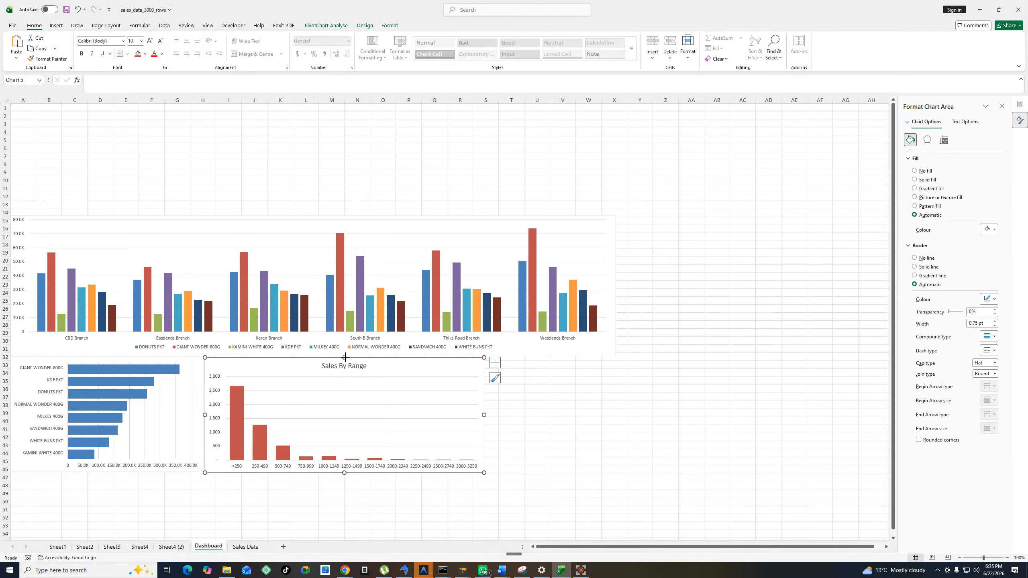
left_click_drag(345, 357, 345, 354)
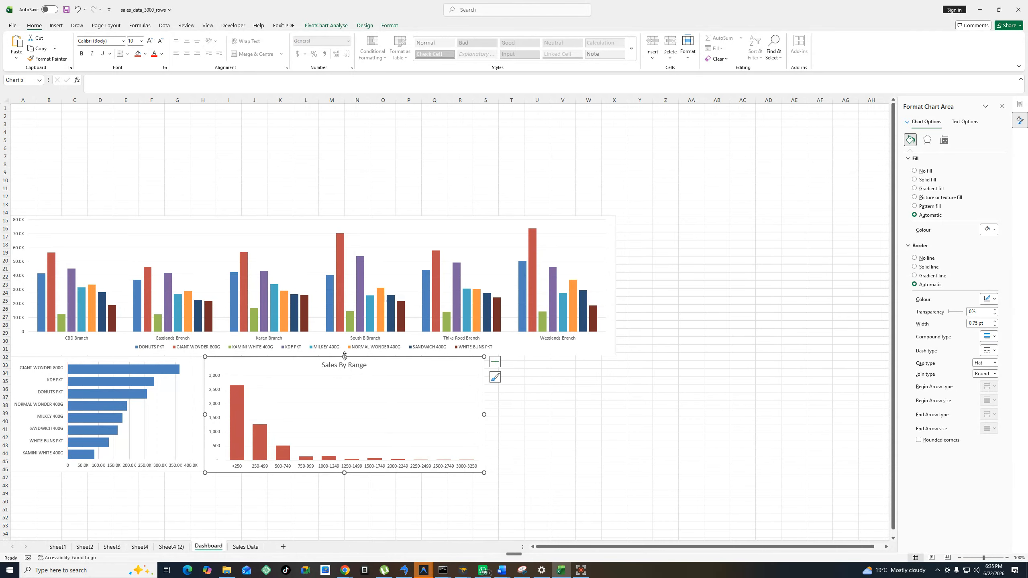
left_click(582, 396)
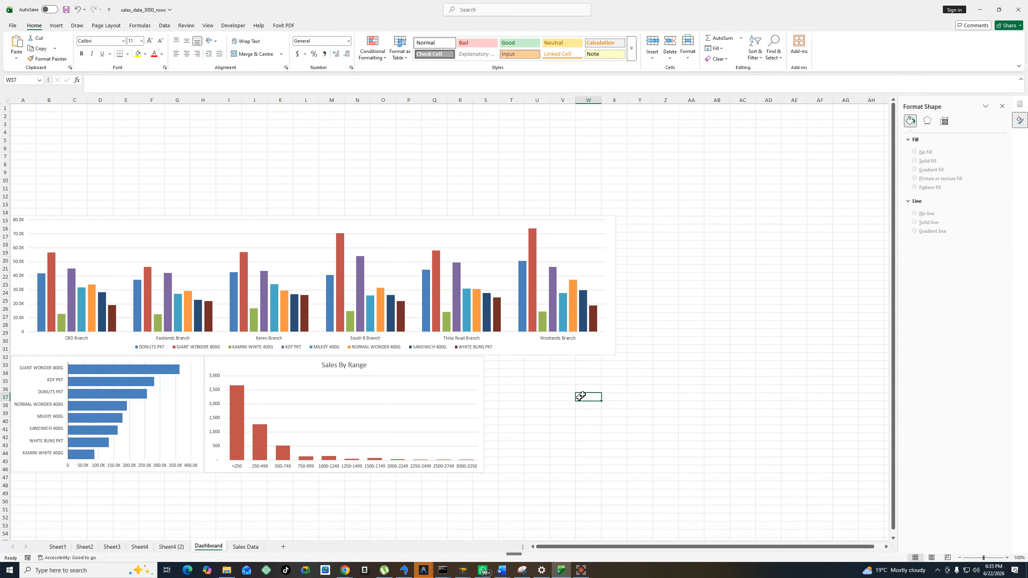
left_click(196, 474)
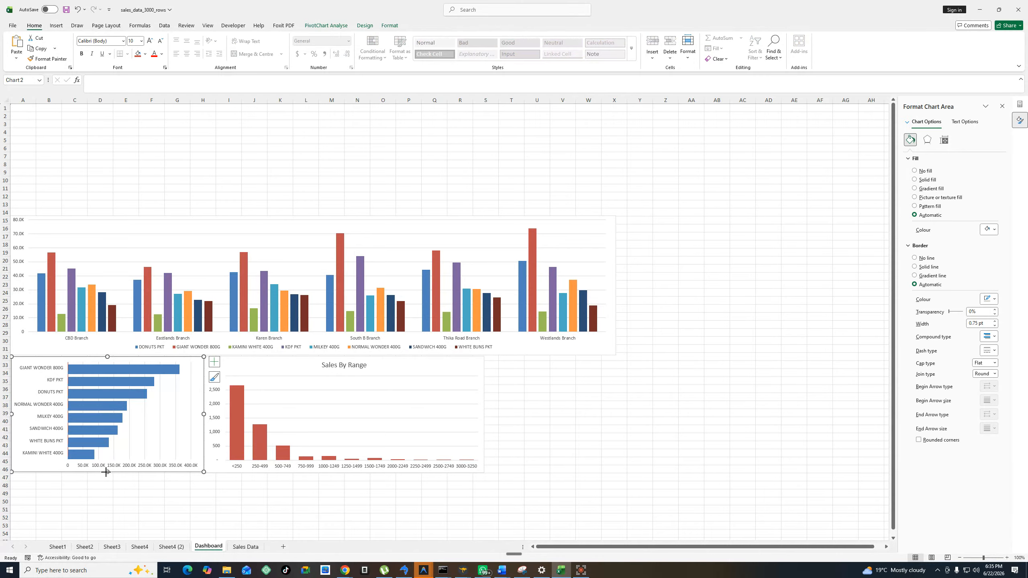
left_click_drag(107, 473, 106, 475)
left_click(250, 493)
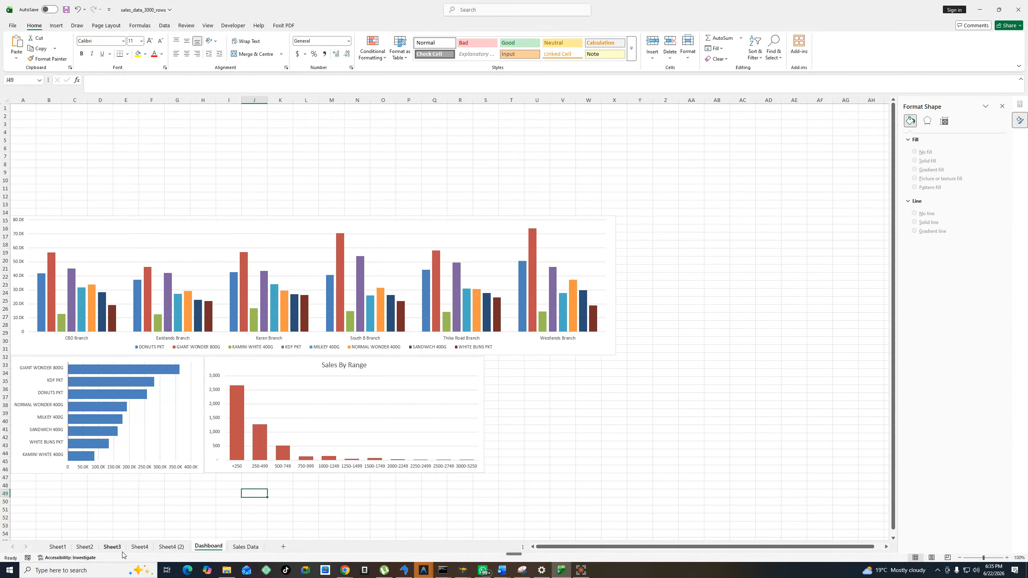
Copy the monthly line chart titled "Total" from Sheet4 and paste it into the Dashboard sheet at D3.
left_click(140, 546)
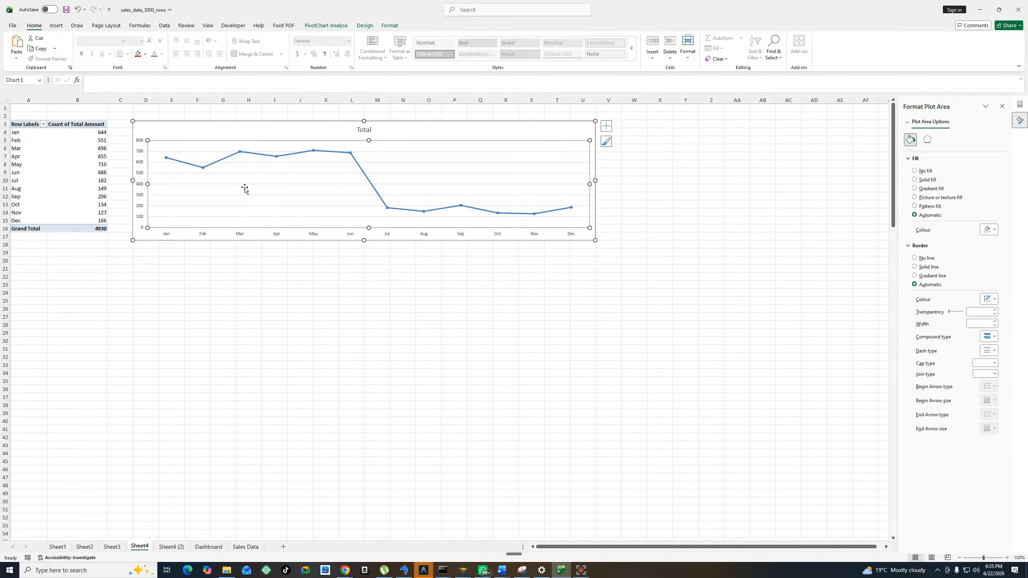
left_click(243, 127)
right_click(245, 125)
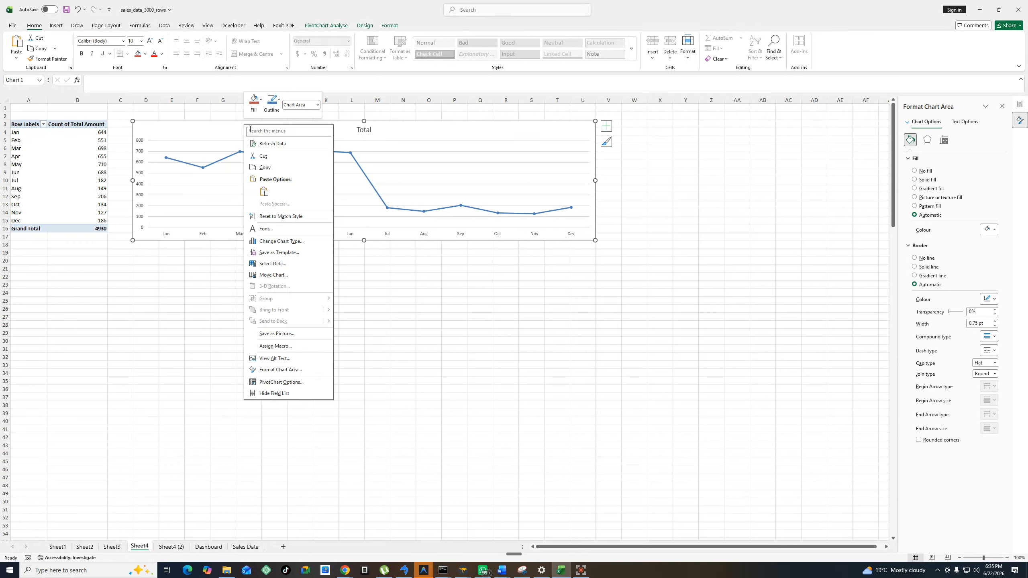
left_click(270, 167)
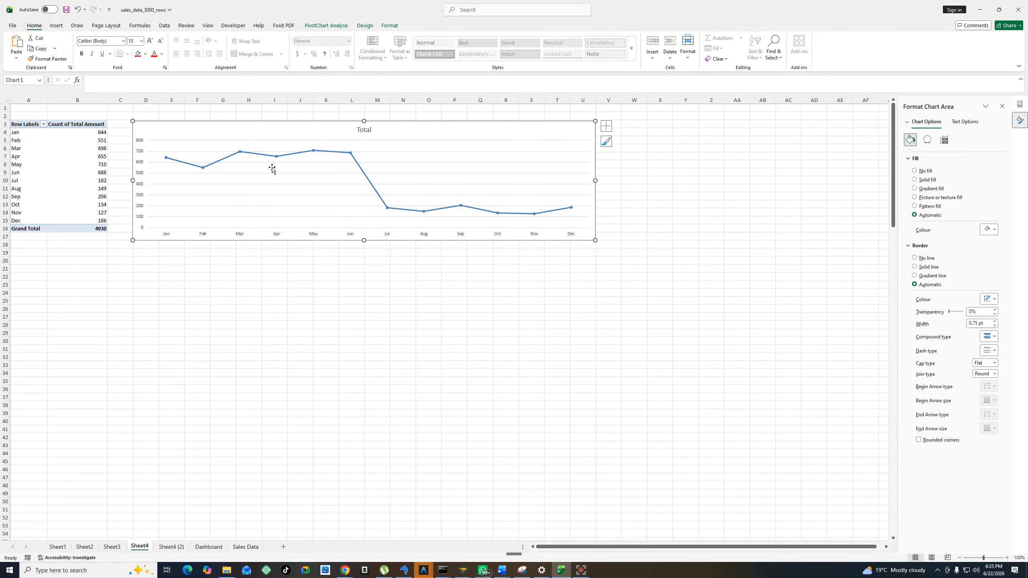
left_click(243, 547)
left_click(209, 546)
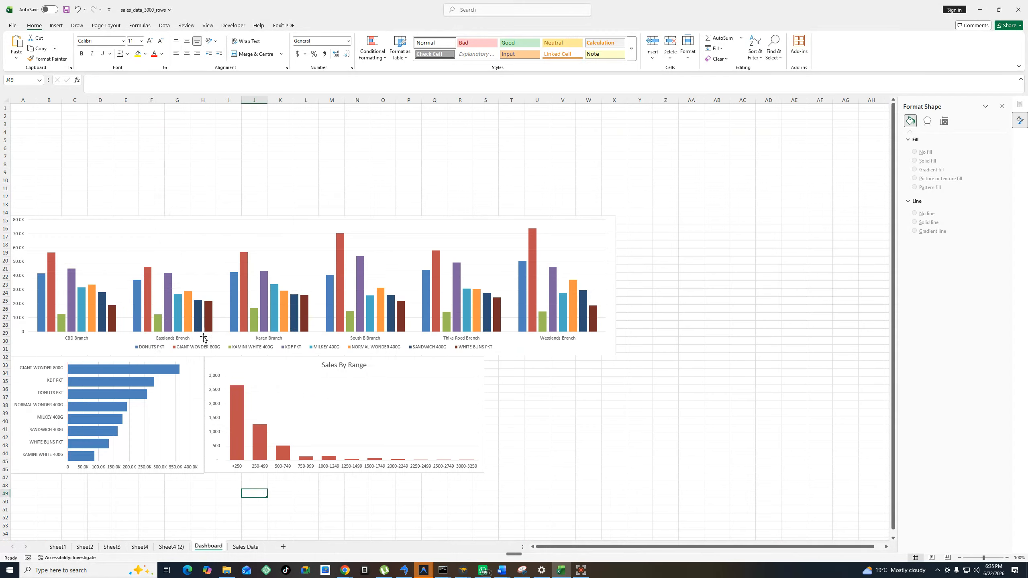
right_click(111, 124)
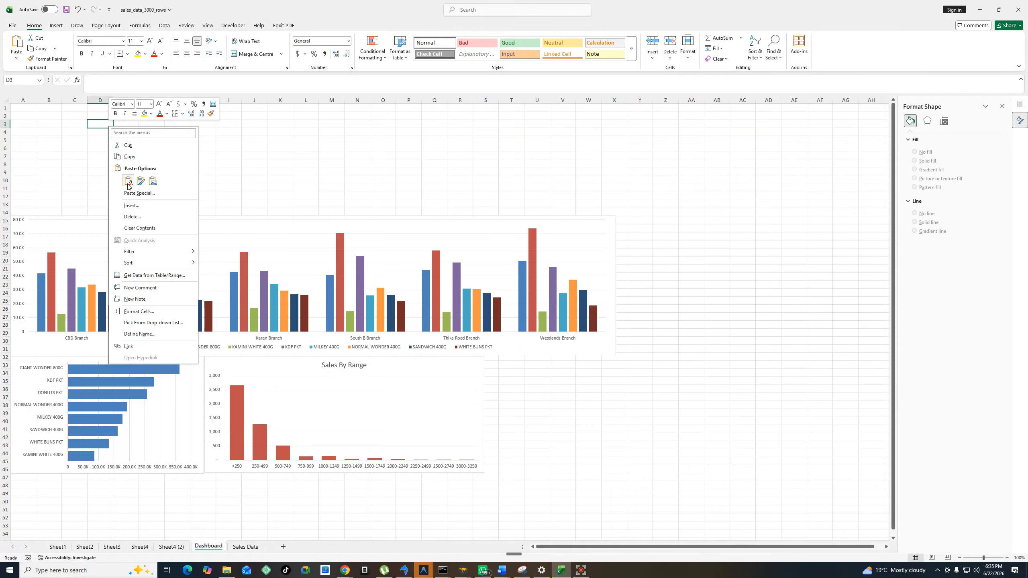
left_click(128, 182)
Resize the monthly line chart to fill rows 1 to 14 above the branch column chart, matching that chart's full width.
left_click_drag(241, 115, 166, 82)
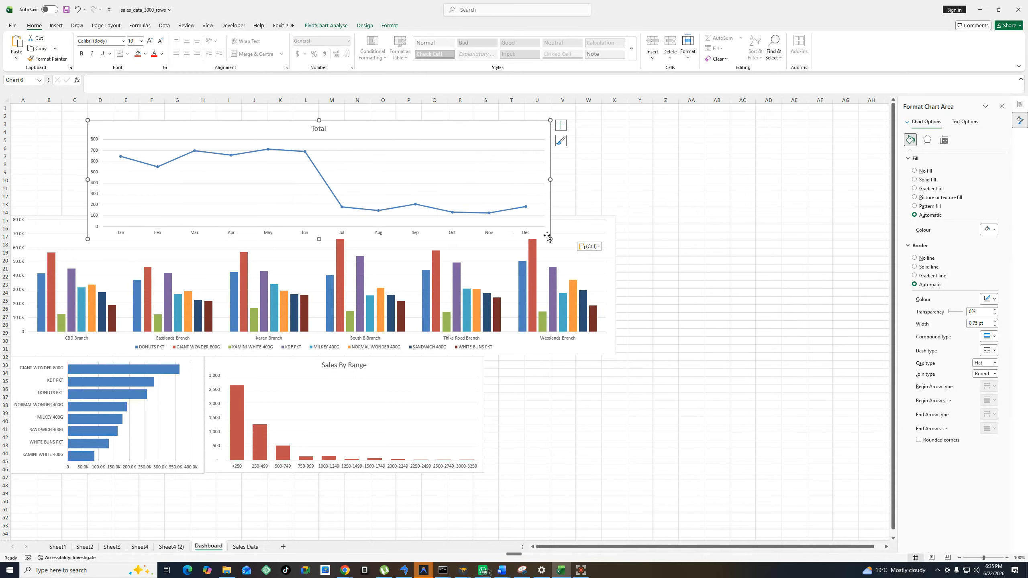
left_click_drag(550, 239, 551, 209)
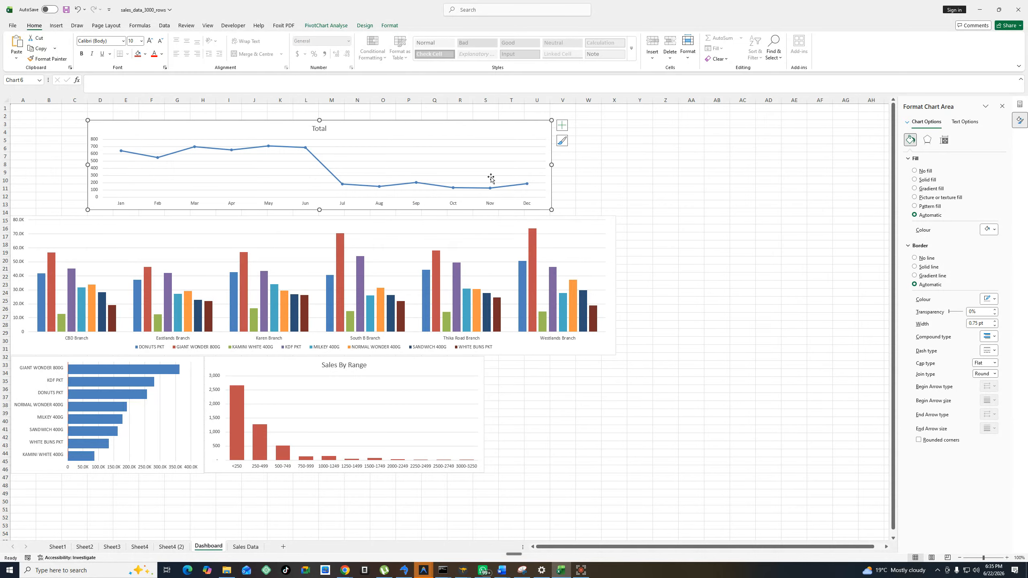
left_click_drag(320, 120, 318, 109)
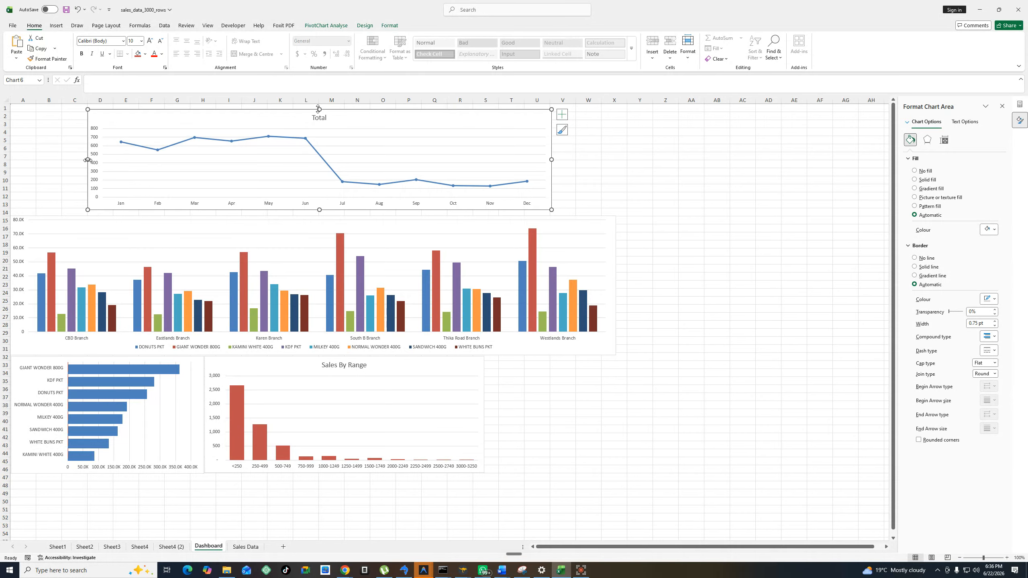
left_click_drag(88, 160, 11, 159)
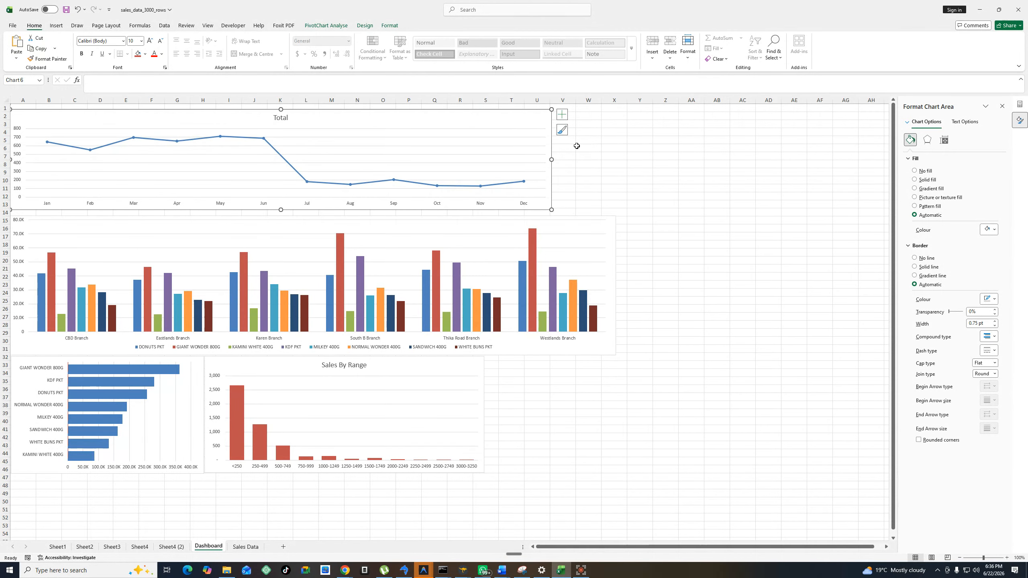
left_click_drag(551, 159, 616, 159)
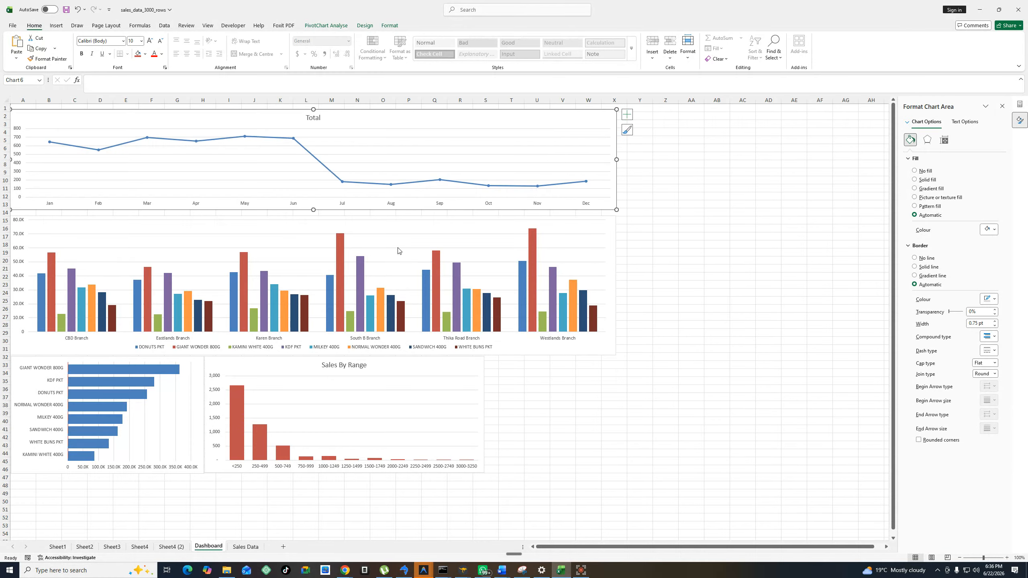
left_click_drag(315, 212, 314, 215)
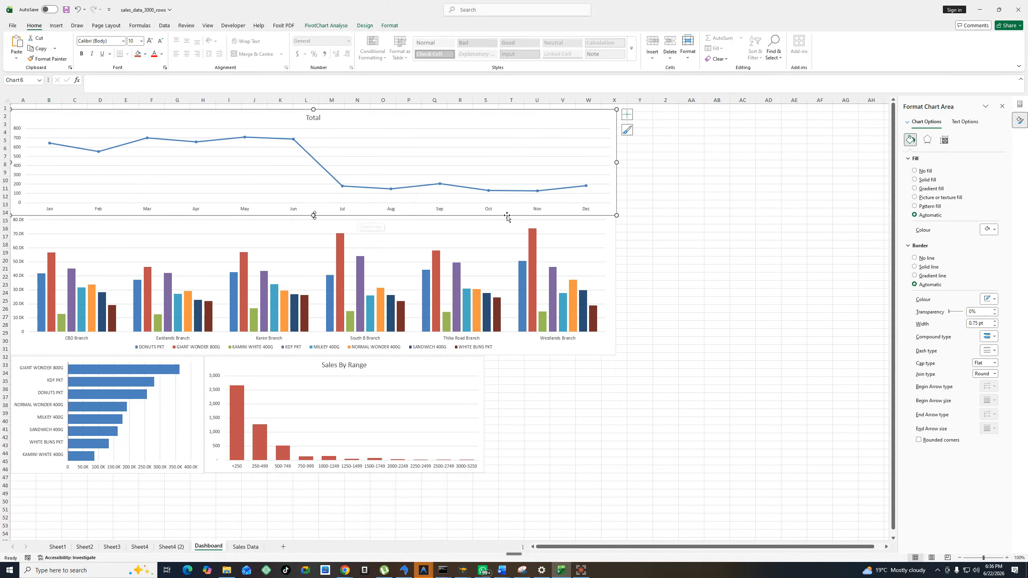
left_click(727, 198)
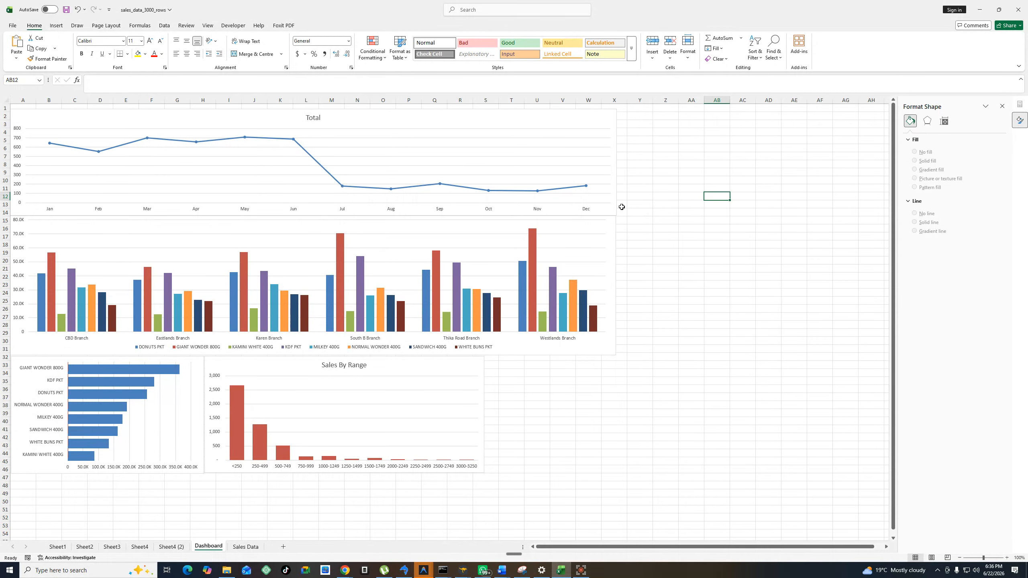
Fine-tune the line chart's width to align with the branch column chart's outer edge and leave a thin gap between the two.
left_click(615, 206)
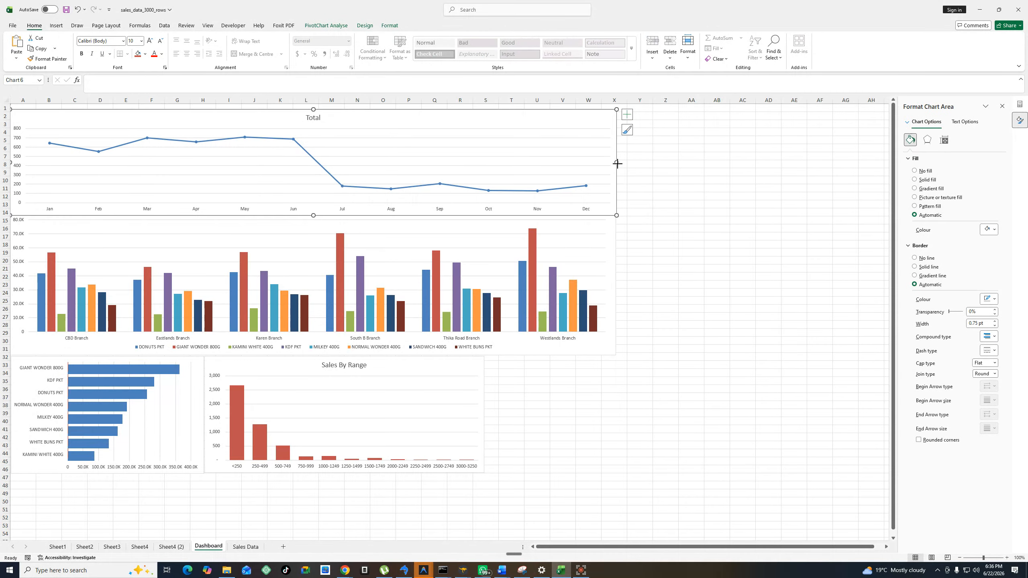
left_click_drag(617, 163, 624, 163)
left_click(666, 172)
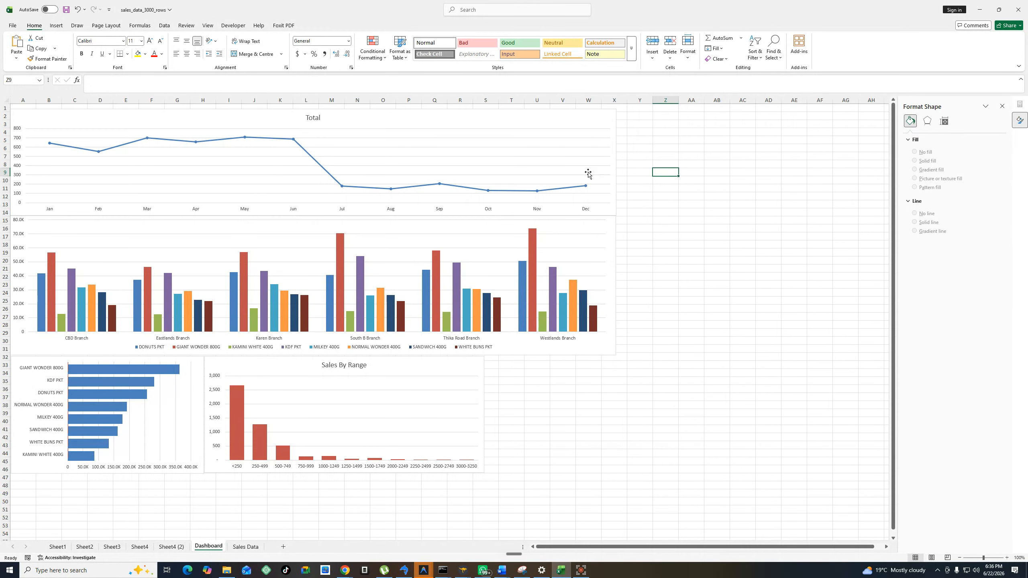
left_click(615, 164)
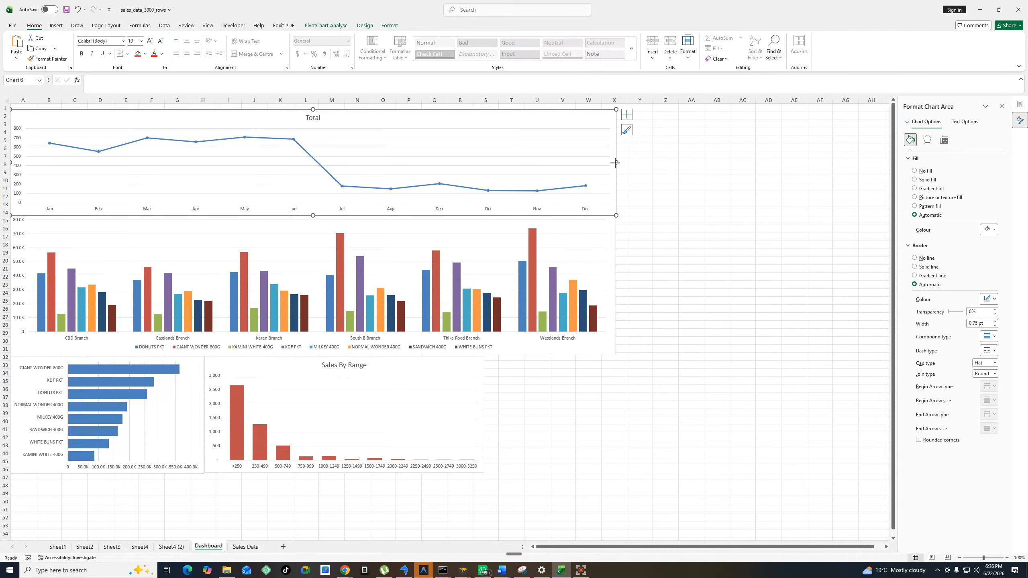
left_click_drag(615, 164, 613, 163)
left_click(655, 165)
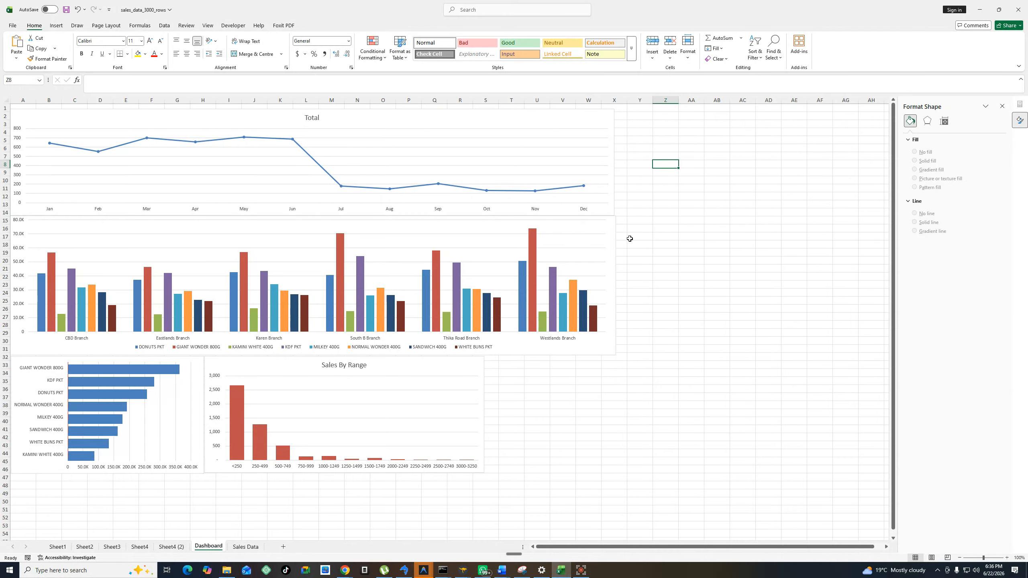
scroll(660, 265, "up", 4, "ctrl")
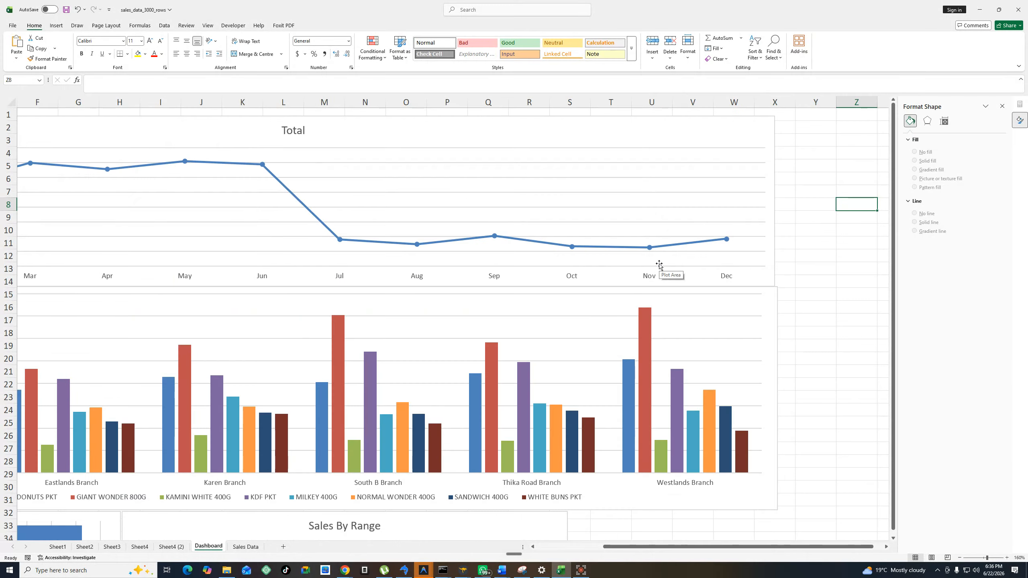
scroll(660, 265, "down", 1, "ctrl")
left_click(735, 248)
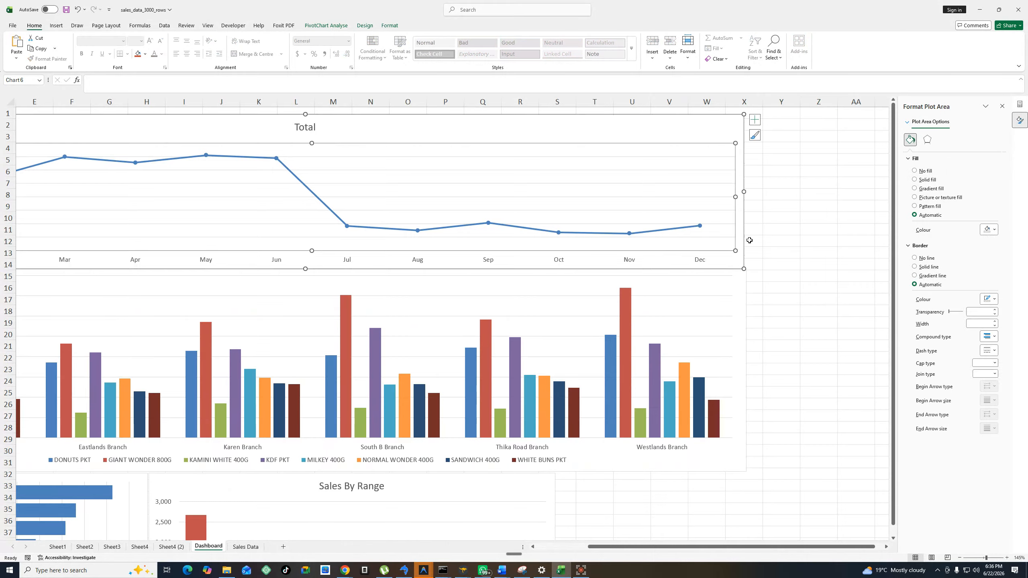
left_click_drag(745, 193, 746, 192)
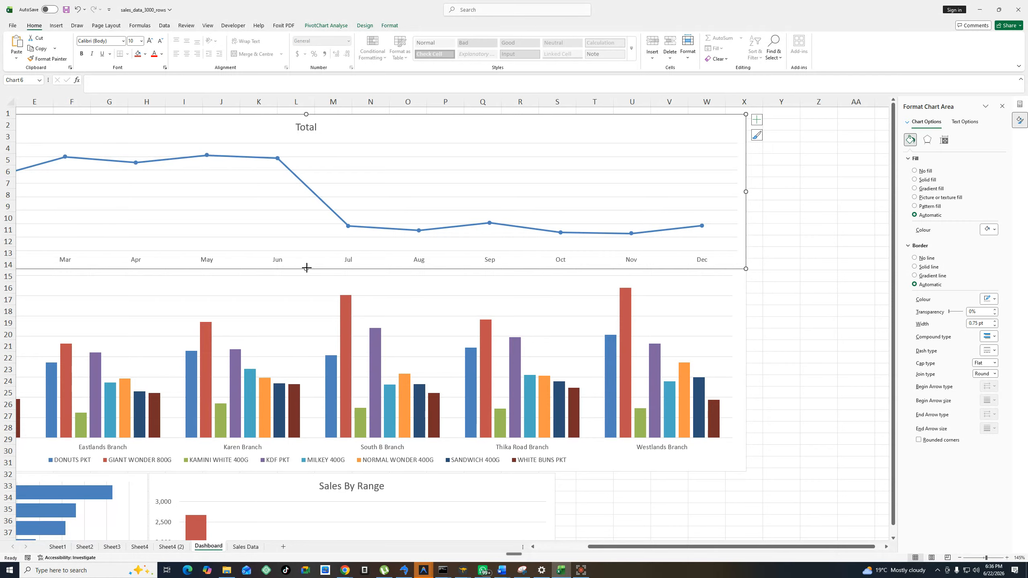
left_click_drag(305, 270, 307, 267)
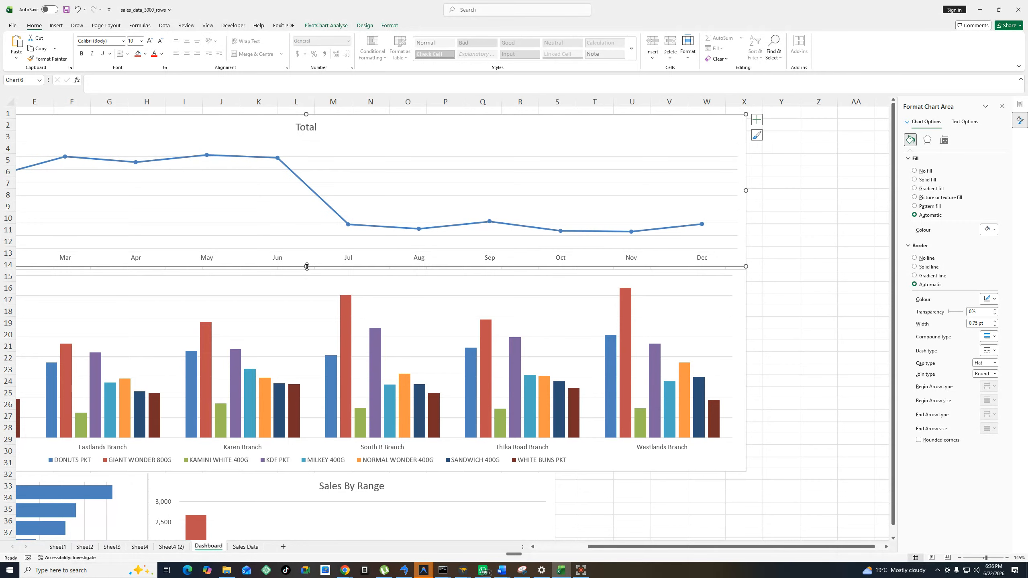
left_click(768, 291)
Copy the Sales By Customer Type doughnut chart from Sheet4 (2) and paste it into the Dashboard sheet at V33.
scroll(768, 291, "down", 4)
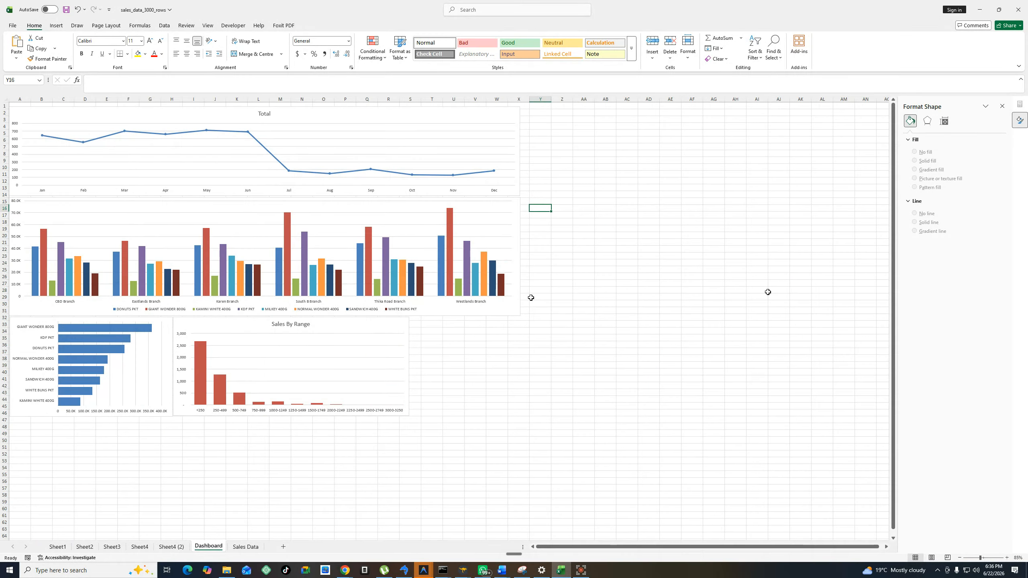
scroll(520, 373, "up", 2)
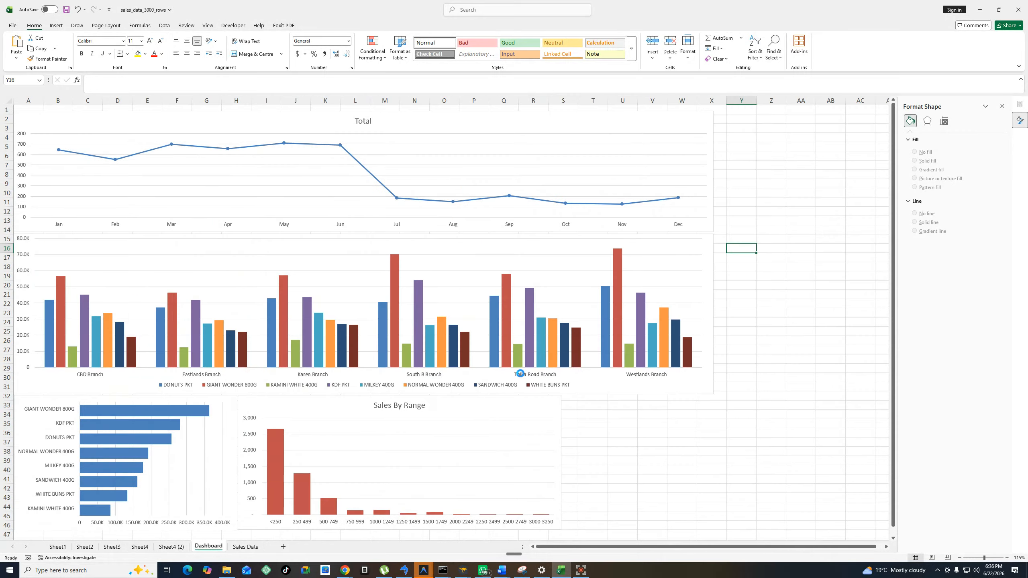
scroll(520, 373, "down", 1)
scroll(522, 374, "up", 1)
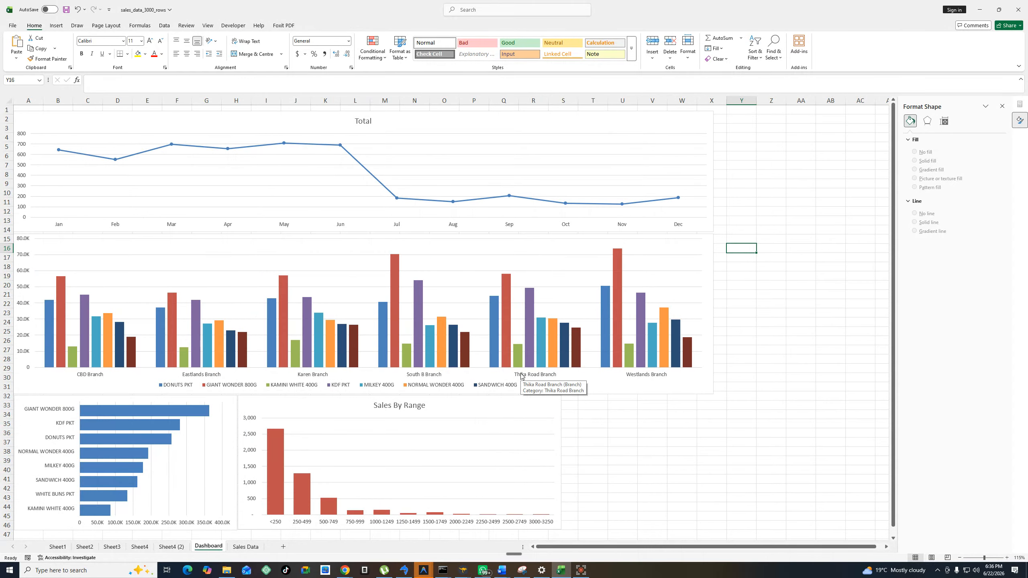
left_click(184, 548)
left_click(272, 192)
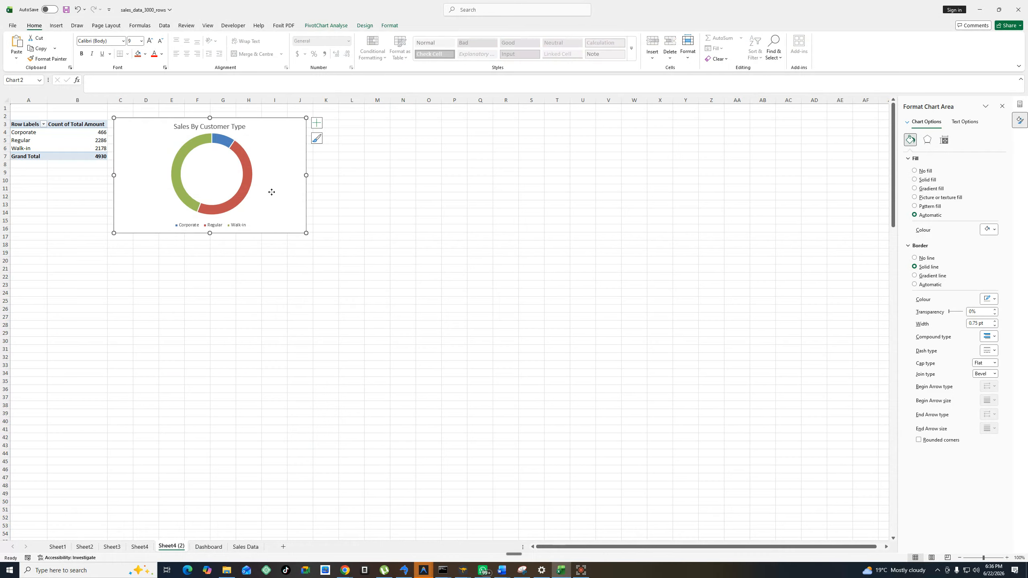
right_click(272, 192)
left_click(296, 235)
left_click(208, 547)
right_click(643, 408)
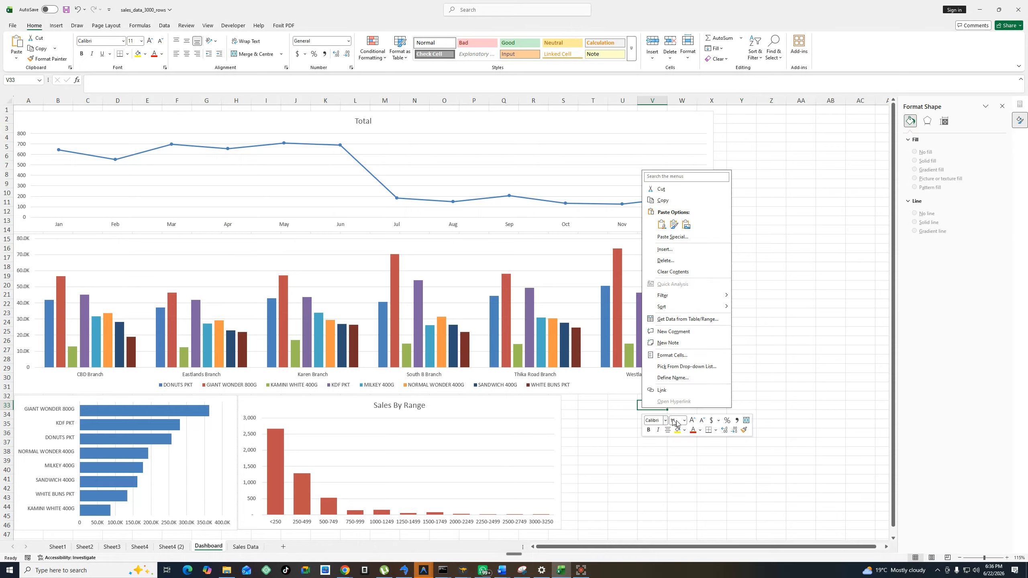
left_click(664, 225)
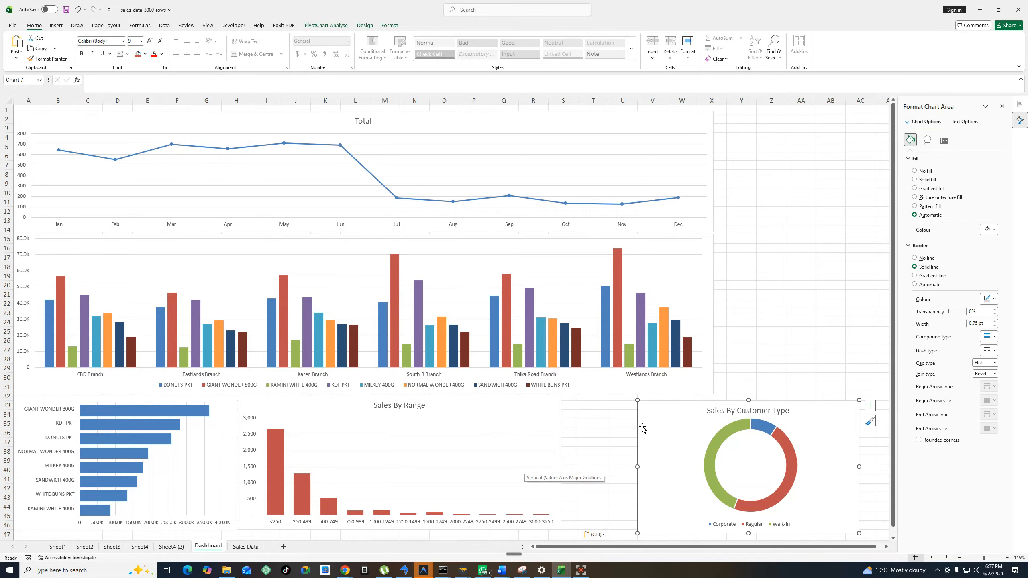
Place the doughnut chart snugly beside Sales By Range and resize it to match that chart's height and the branch chart's outer edge.
left_click_drag(666, 404, 590, 397)
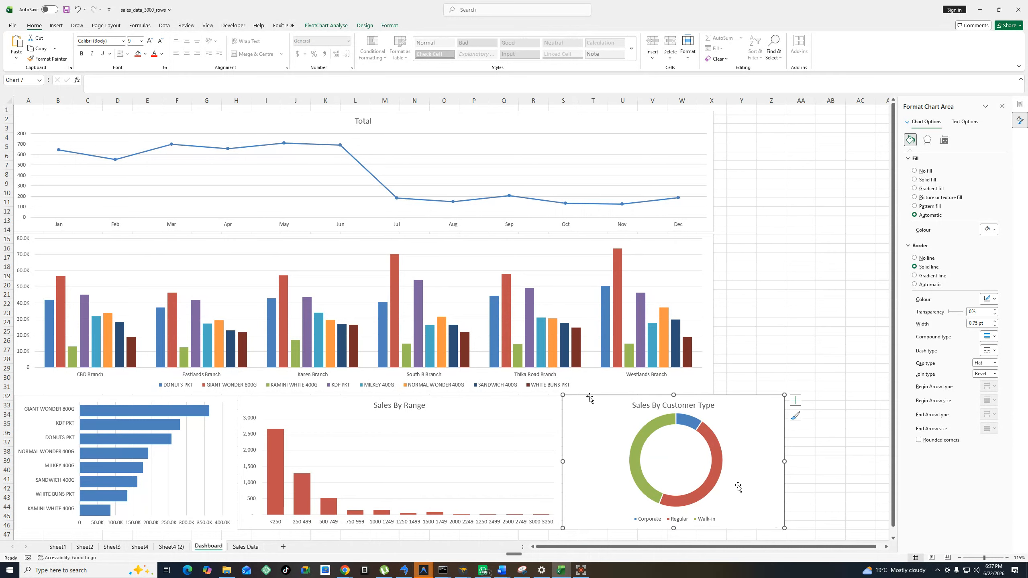
left_click_drag(784, 528, 714, 527)
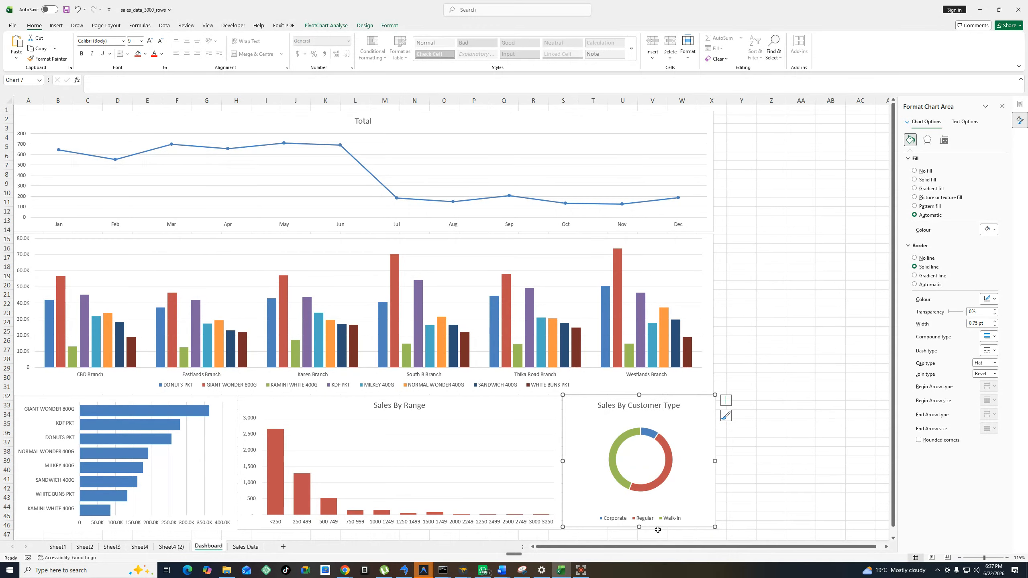
left_click_drag(639, 527, 640, 529)
left_click(764, 488)
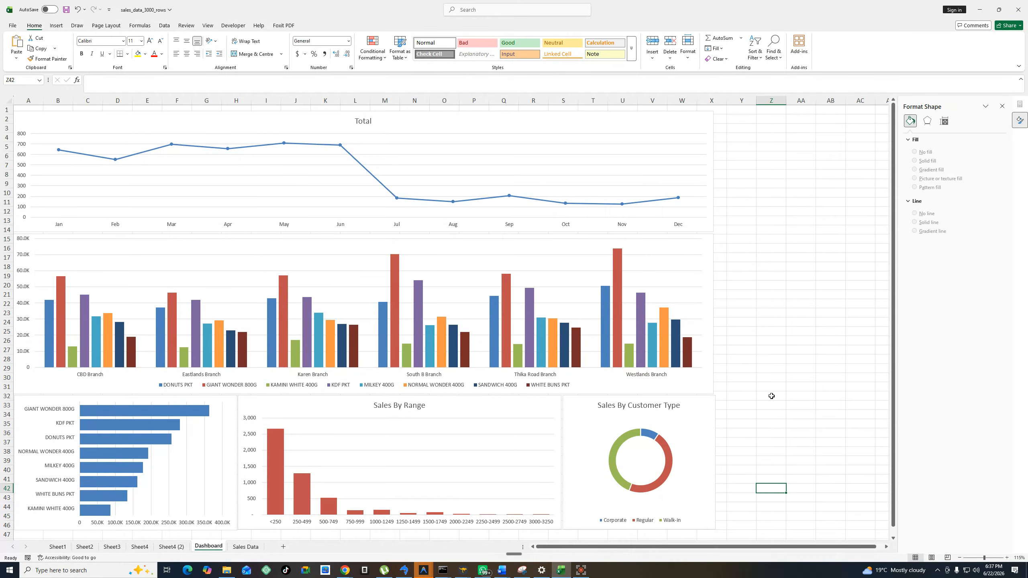
left_click(714, 424)
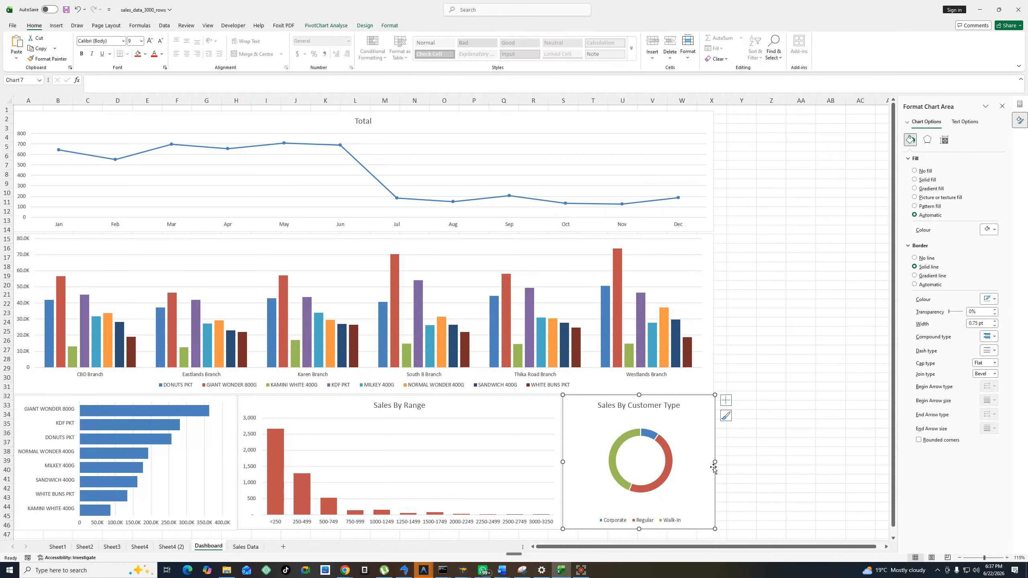
left_click_drag(714, 461, 714, 461)
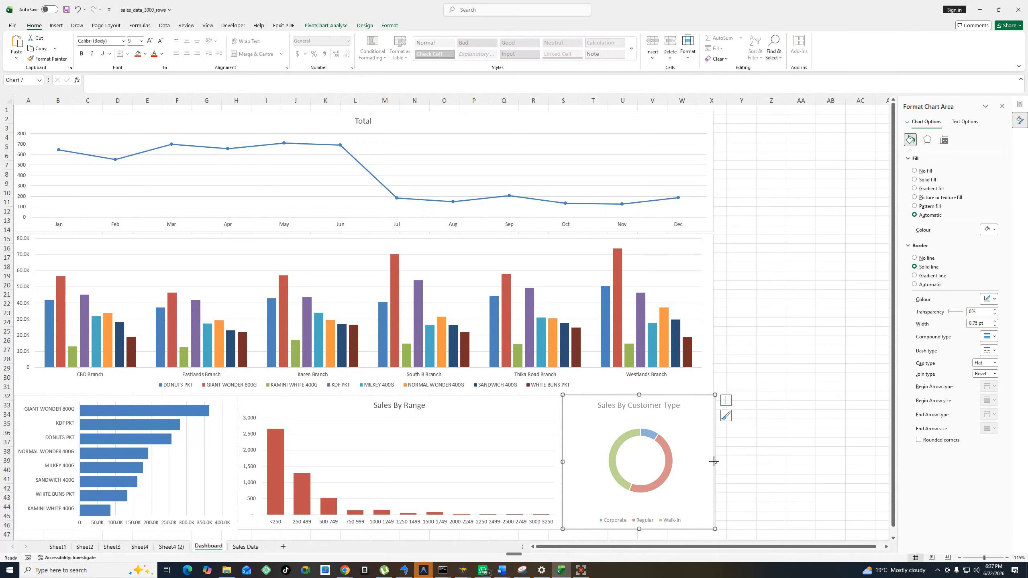
left_click(755, 443)
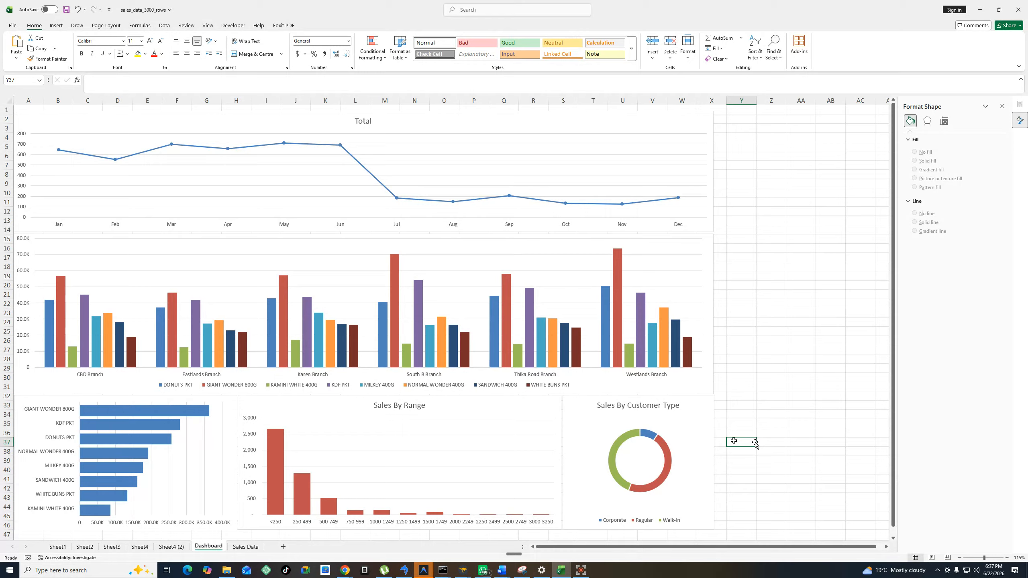
Change the monthly line chart's title to "Sales Trend 2026".
left_click(363, 120)
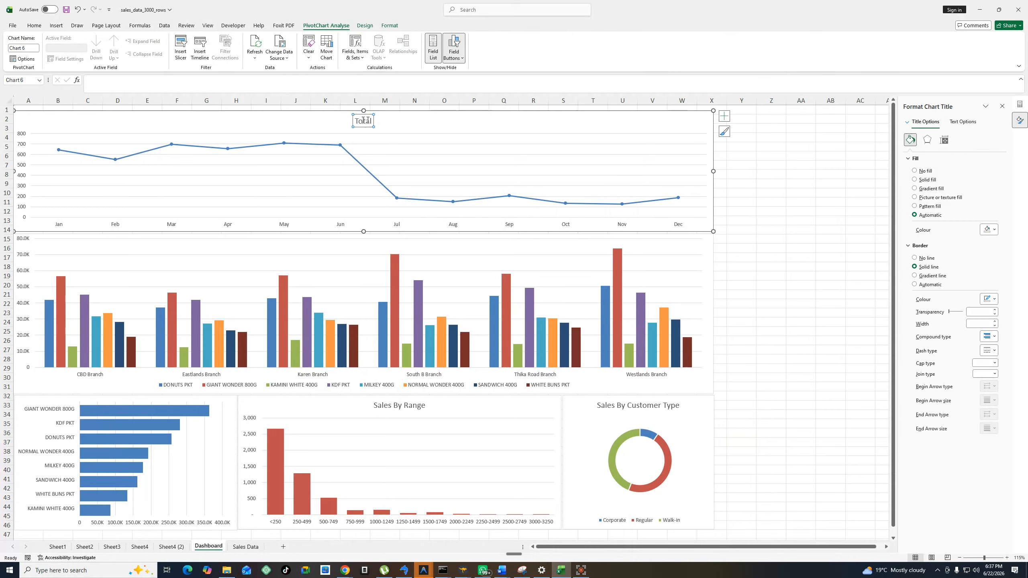
double_click(363, 120)
type("Sales Trend")
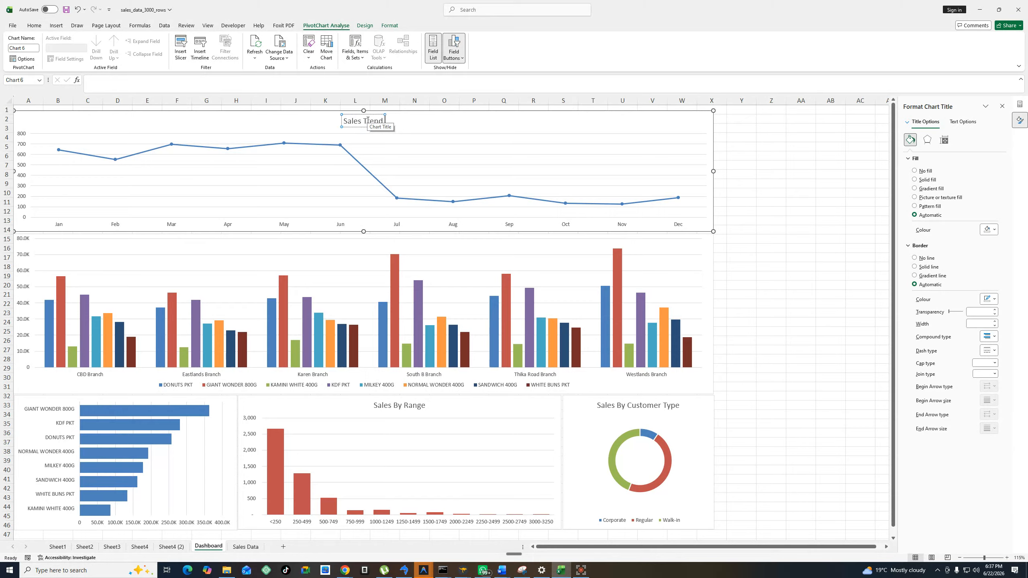
type(" Jan-")
key("BackSpace")
key("BackSpace")
key("BackSpace")
key("BackSpace")
key("BackSpace")
type("2026")
left_click(768, 173)
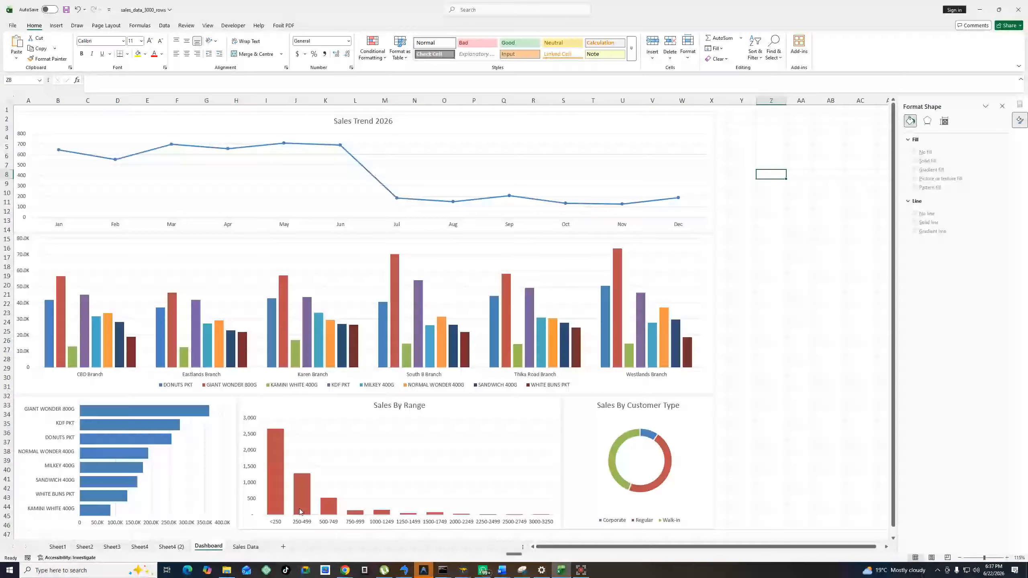
Examine the Customer Type, Sales Type and Payment Method columns in the Sales Data sheet and return to the Dashboard sheet.
mouse_move(116, 462)
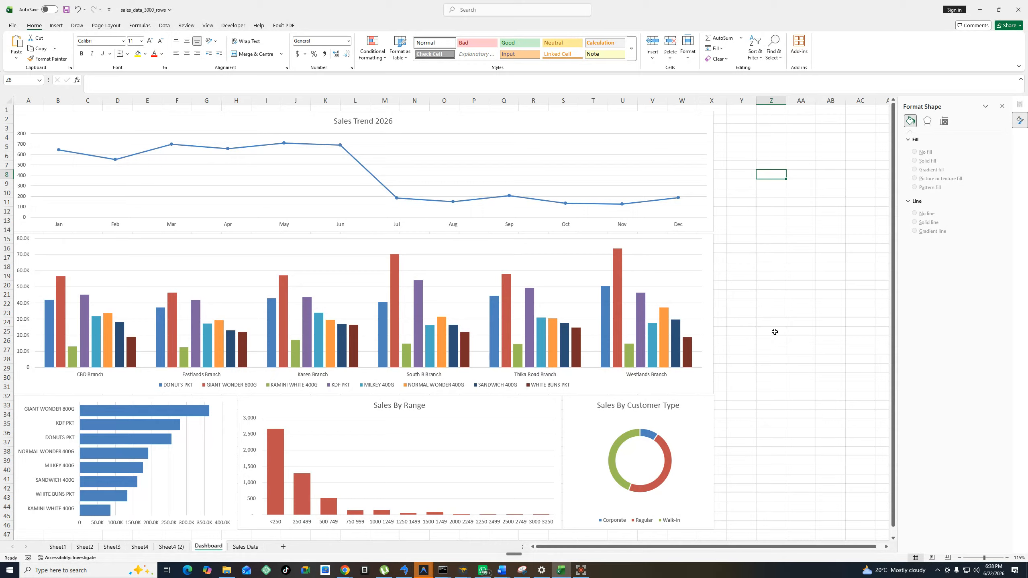
left_click(245, 547)
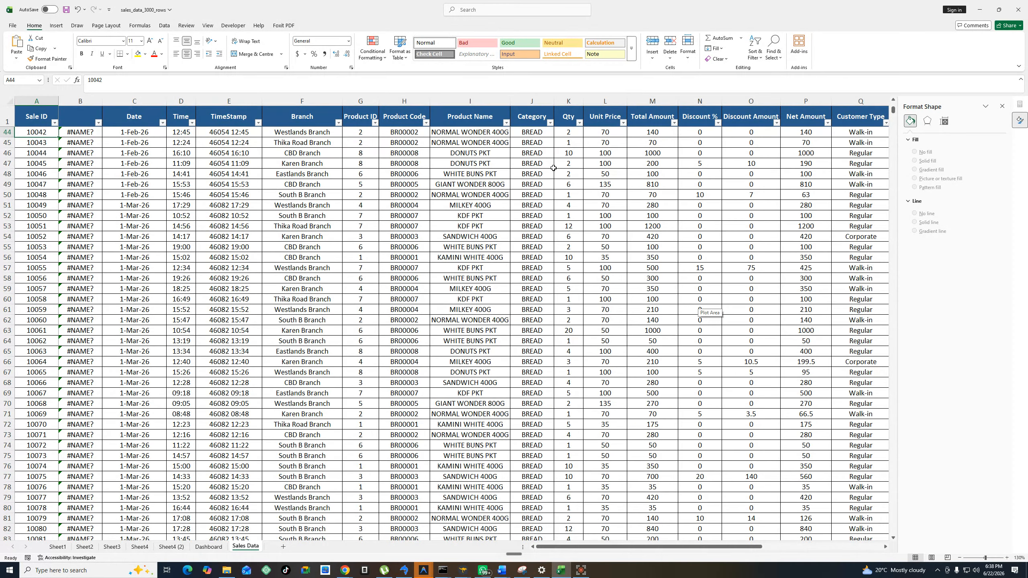
left_click(862, 135)
left_click(855, 196)
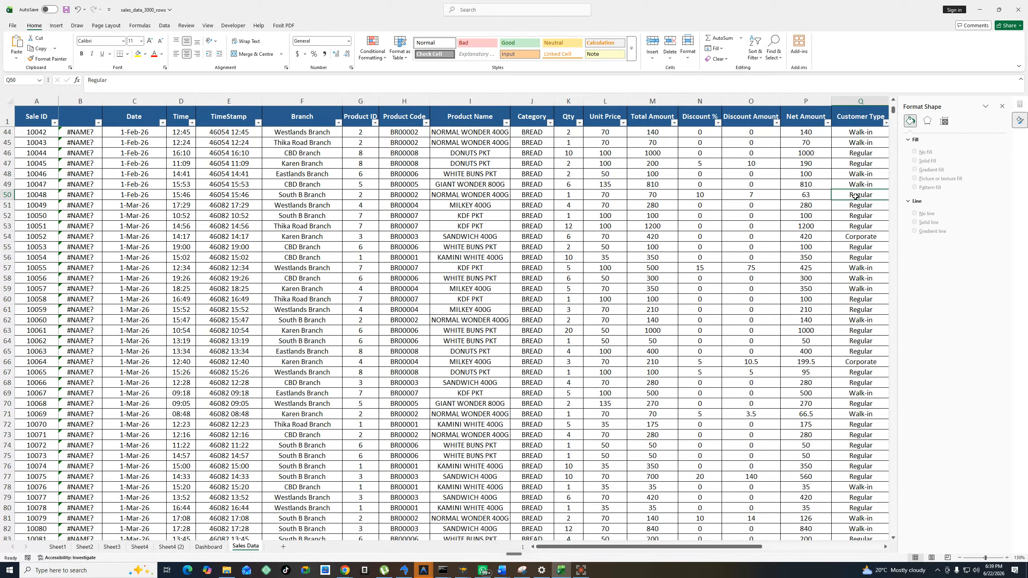
left_click_drag(714, 547, 794, 542)
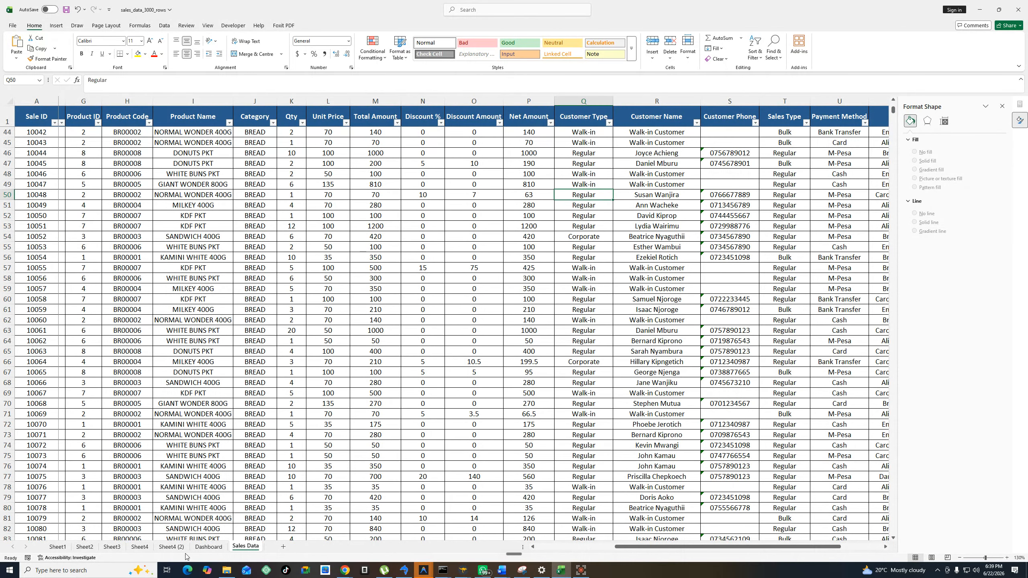
left_click(208, 547)
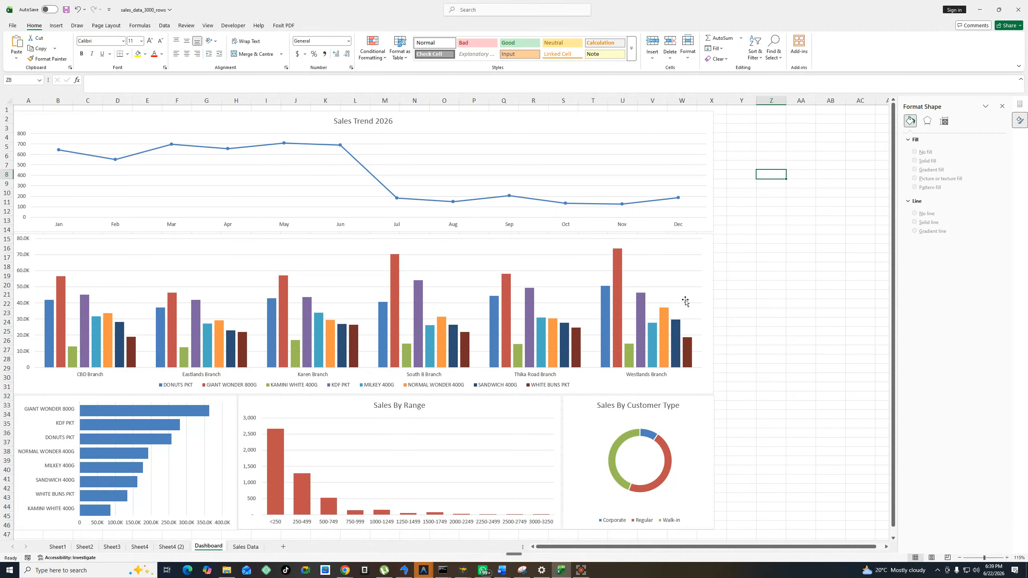
Insert a Sales Type slicer for the product sales PivotTable on Sheet1 and move it clear of the bar chart.
left_click(247, 547)
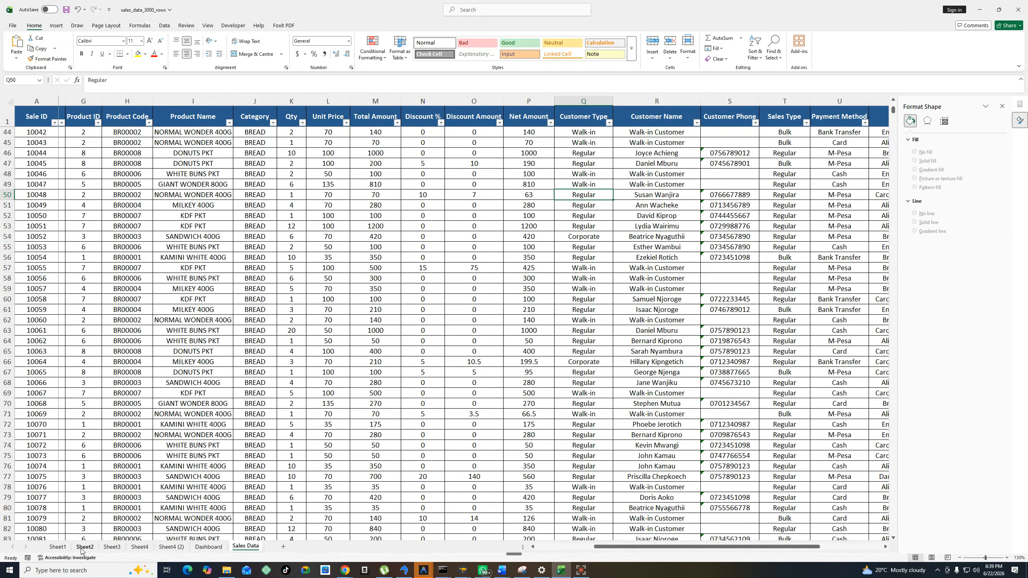
left_click(57, 547)
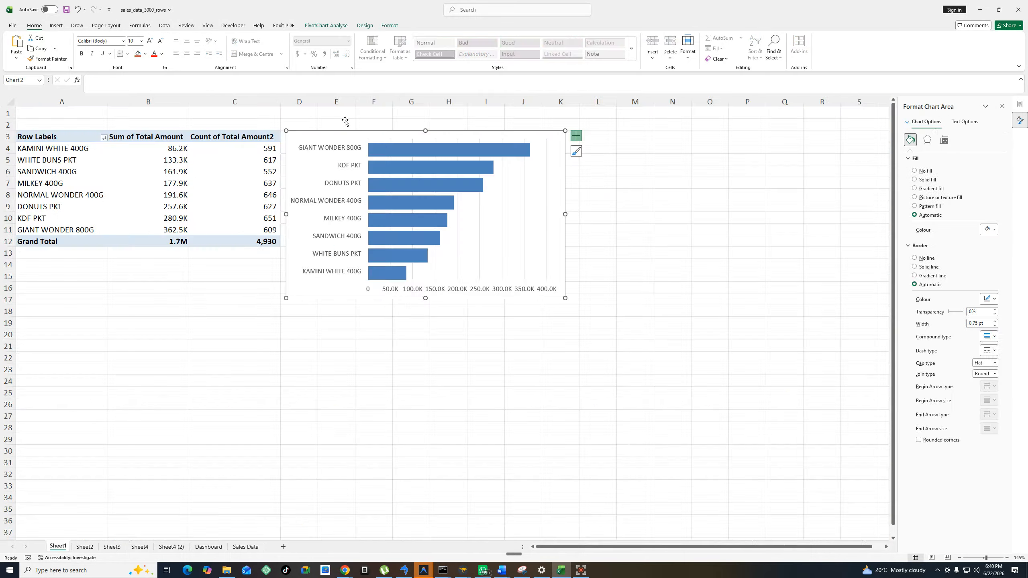
left_click(121, 158)
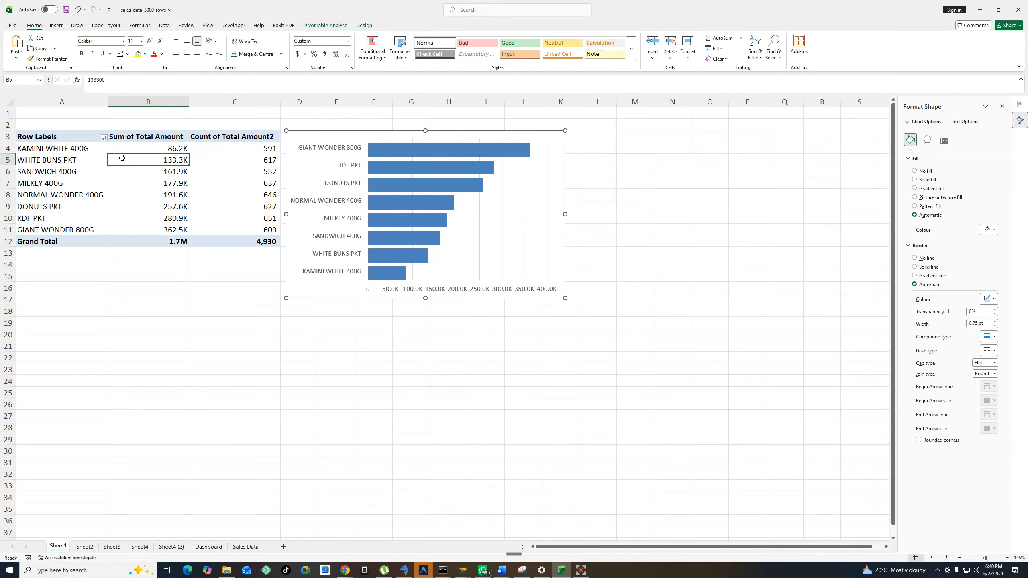
left_click(63, 149)
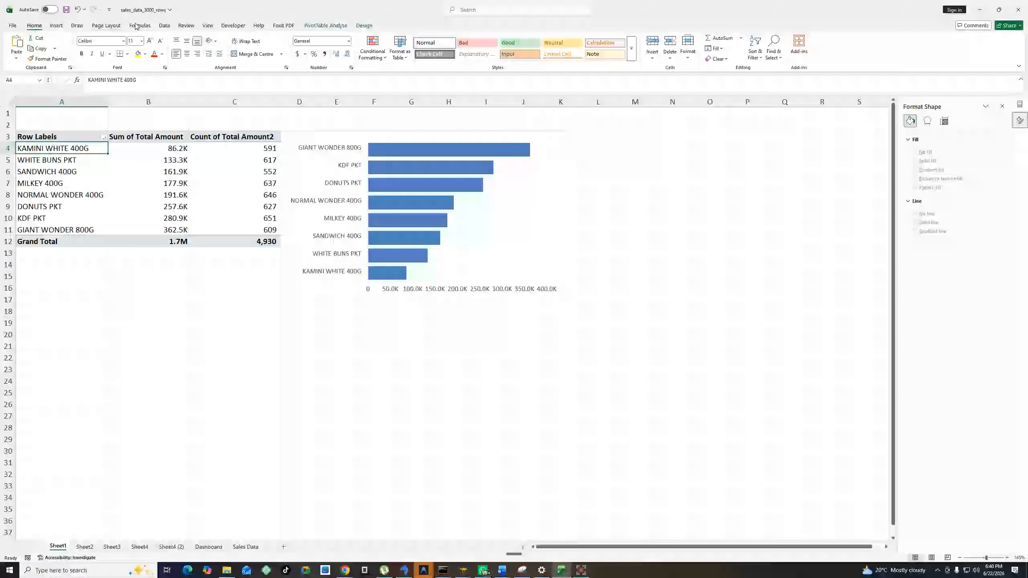
left_click(56, 26)
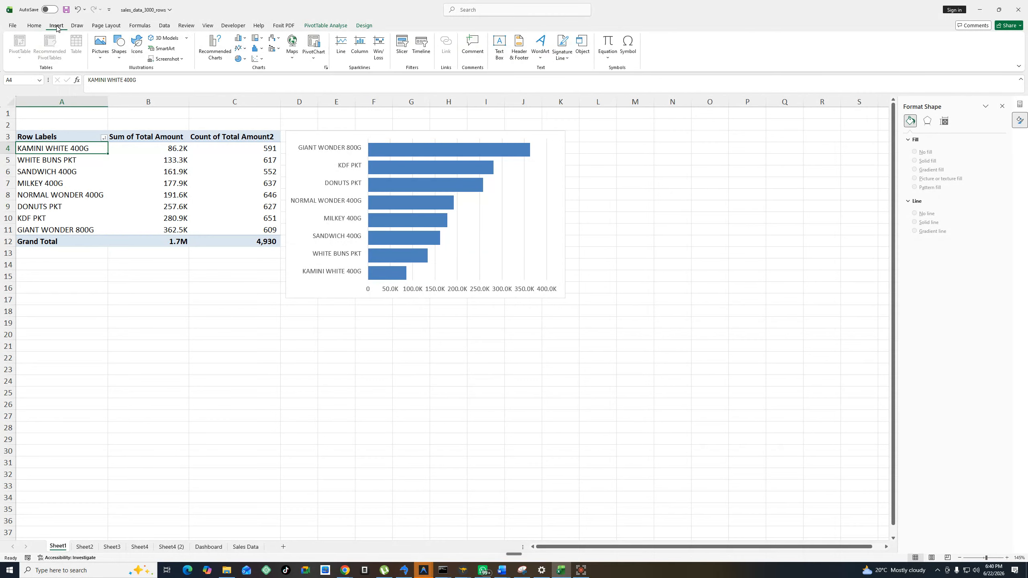
left_click(401, 46)
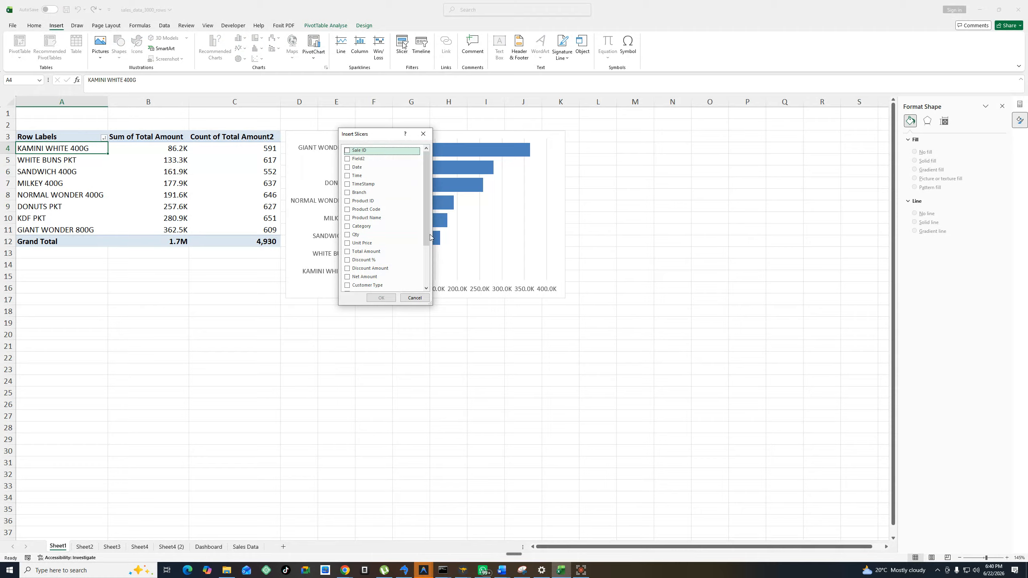
left_click_drag(427, 238, 427, 269)
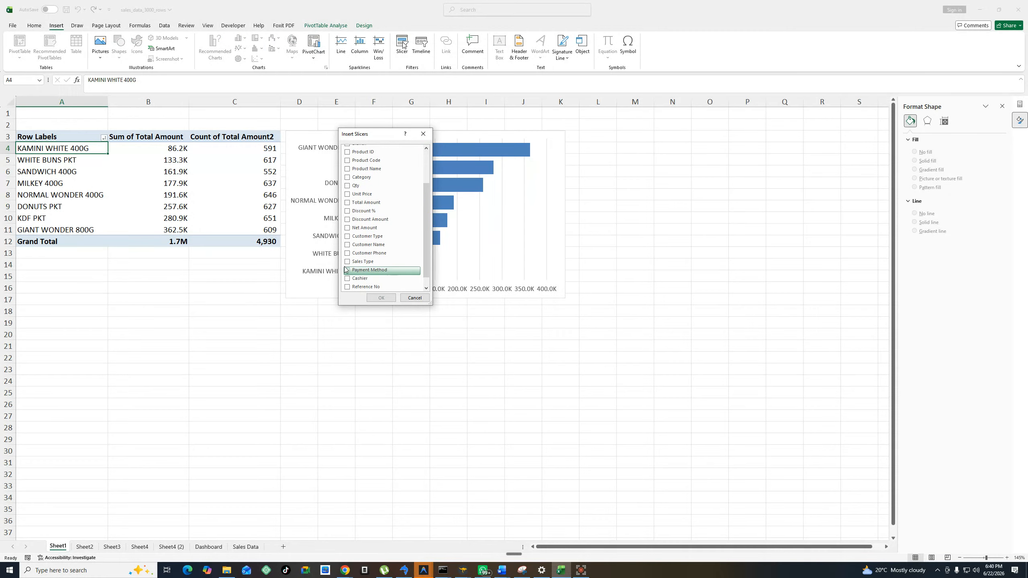
left_click(348, 262)
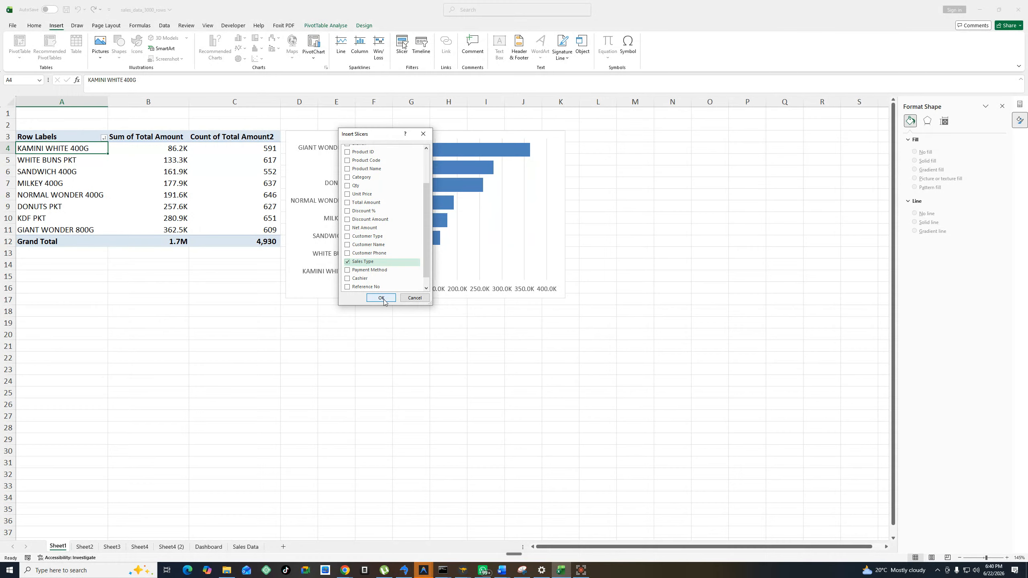
left_click(384, 301)
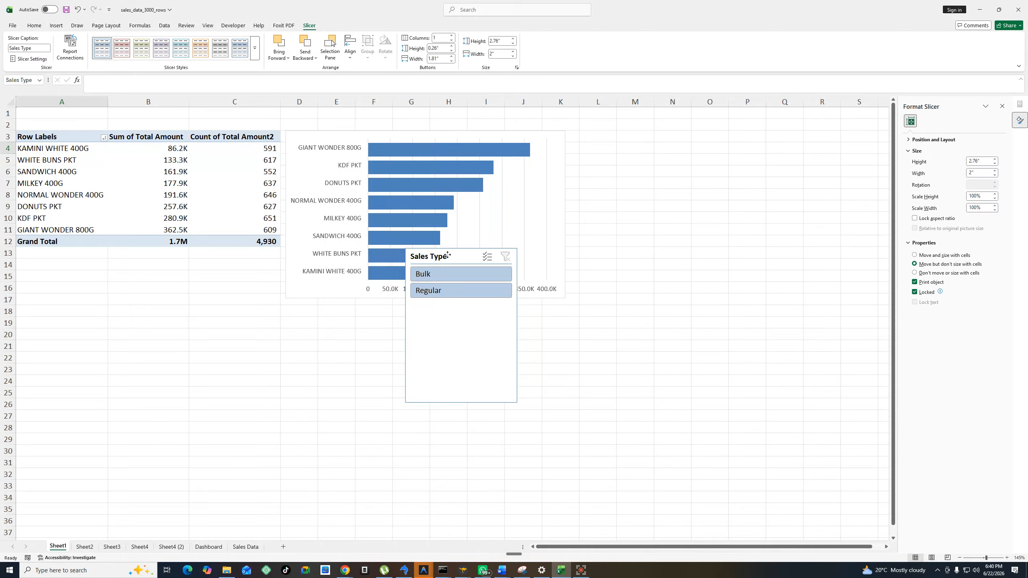
left_click_drag(447, 255, 632, 156)
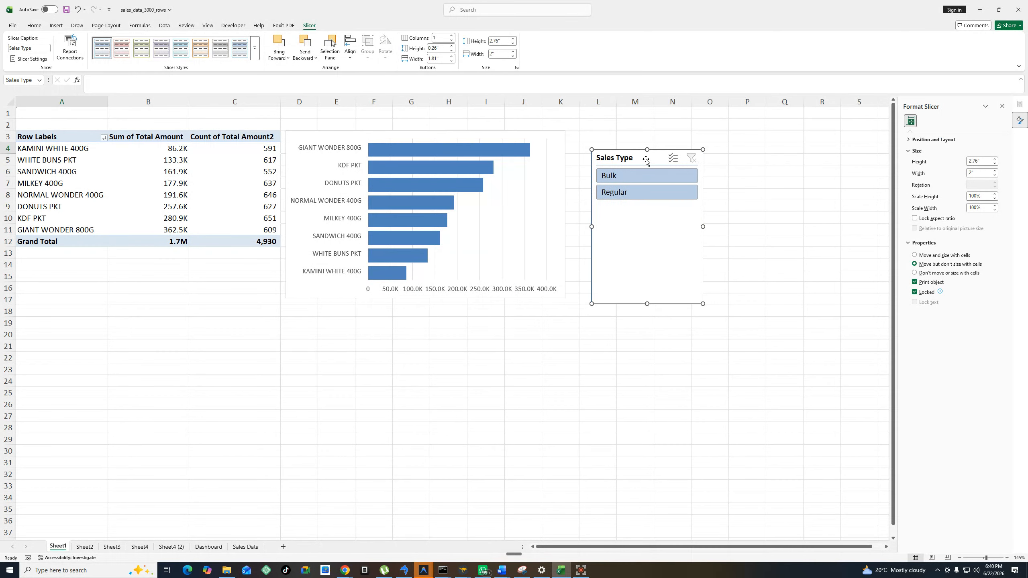
Cut the Sales Type slicer from Sheet1, paste it into the Dashboard sheet and place it snugly beside the Sales Trend 2026 chart.
right_click(649, 156)
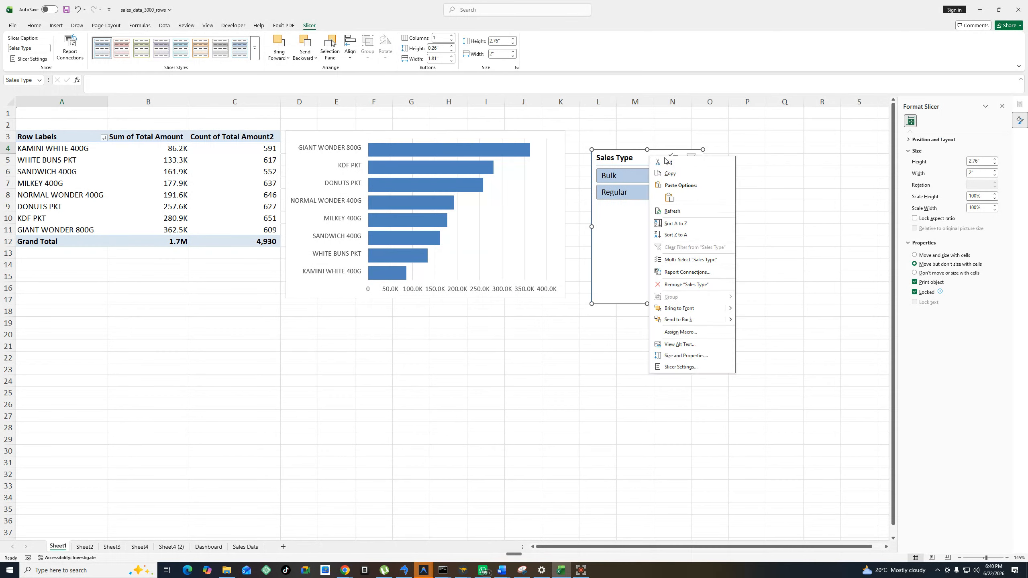
left_click(653, 163)
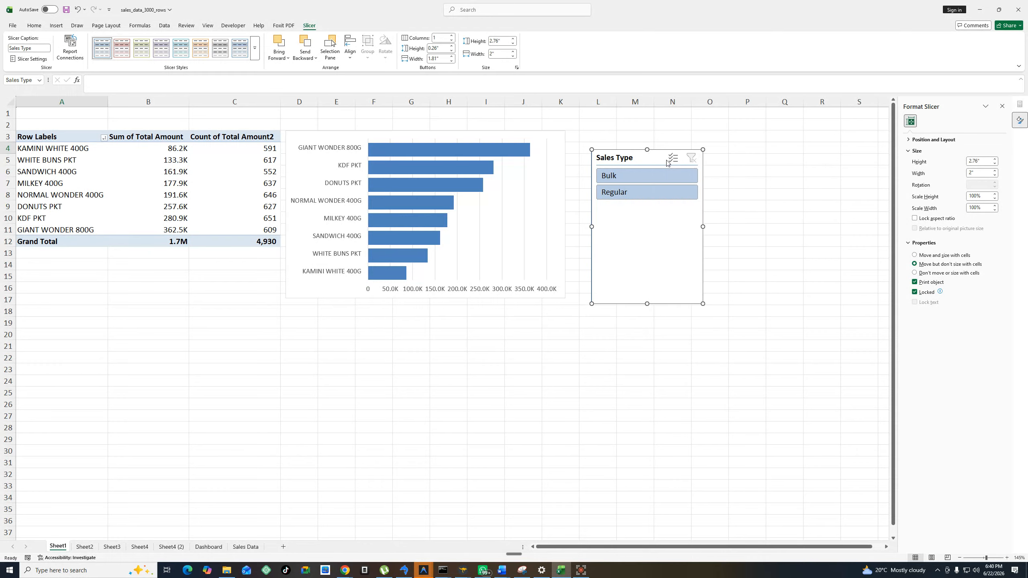
left_click(208, 547)
right_click(739, 112)
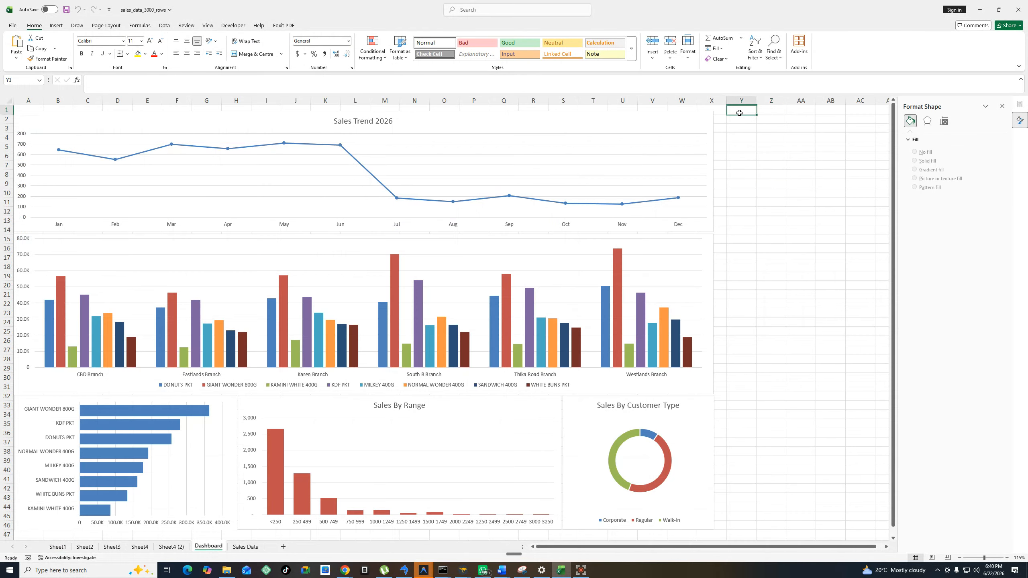
left_click(760, 167)
left_click_drag(751, 115, 746, 117)
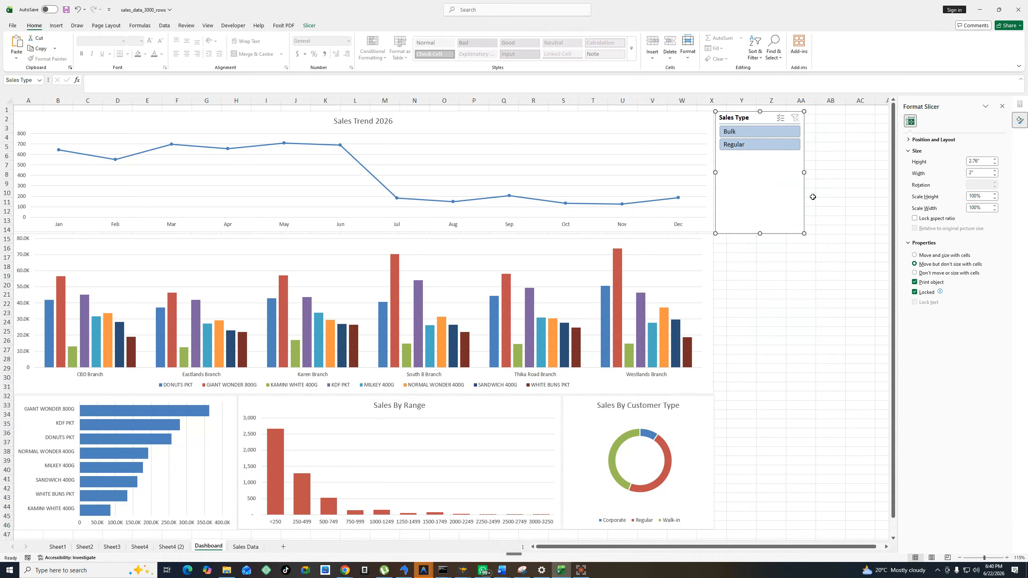
left_click(781, 260)
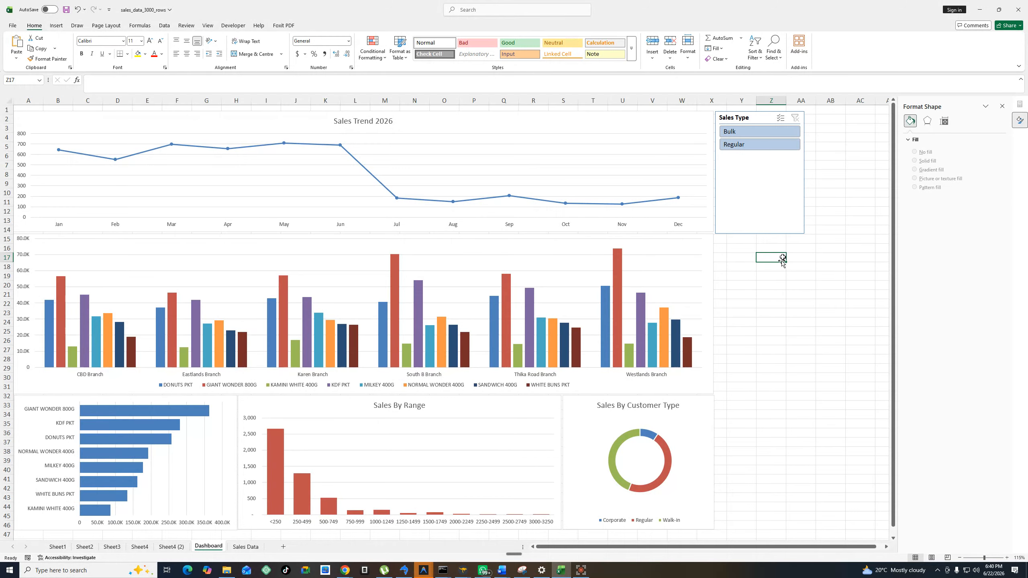
Try the Sales Type slicer with Bulk and with Regular, and enable multi-select with both values selected.
left_click(746, 133)
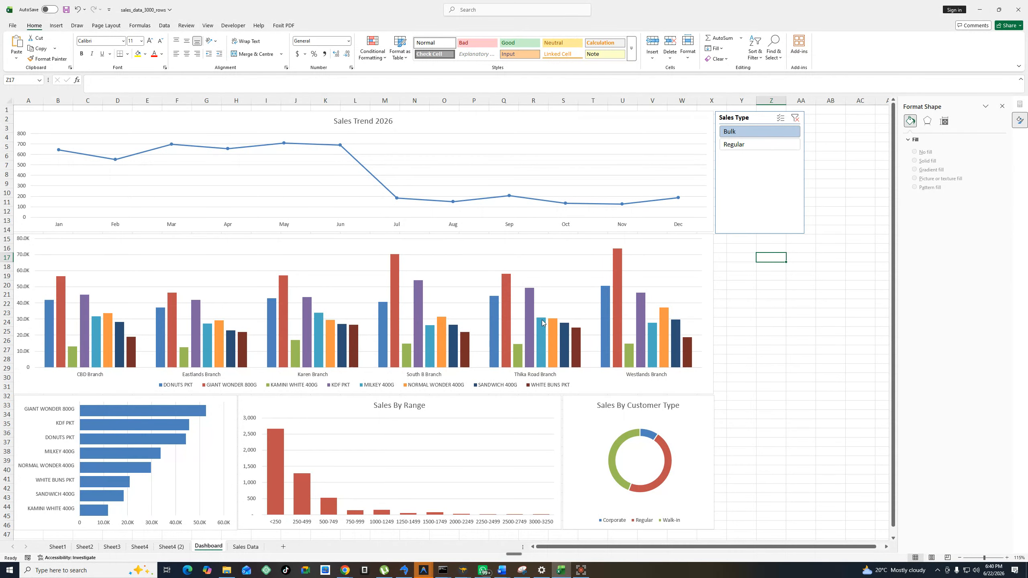
left_click(745, 144)
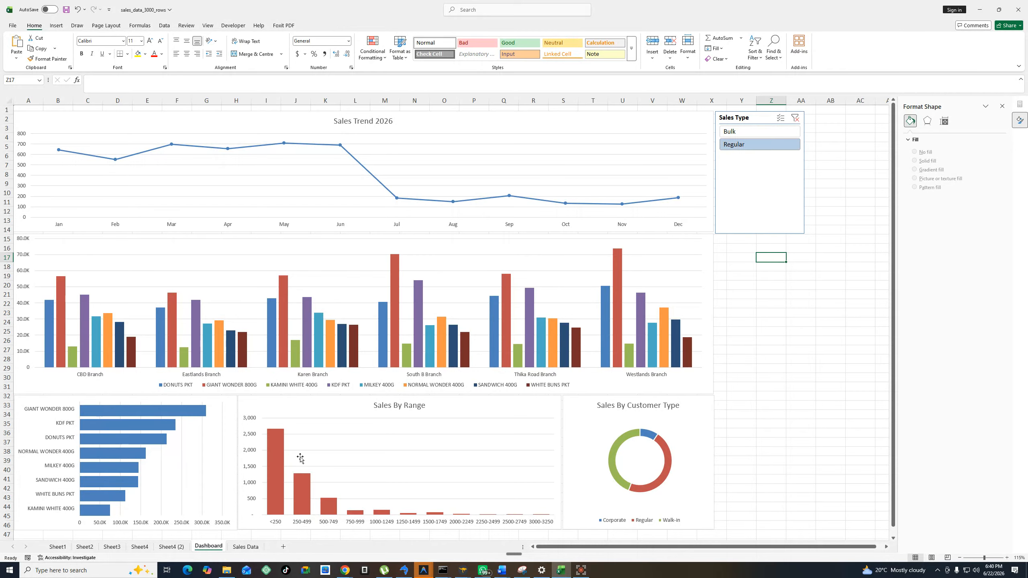
left_click(780, 117)
left_click(753, 133)
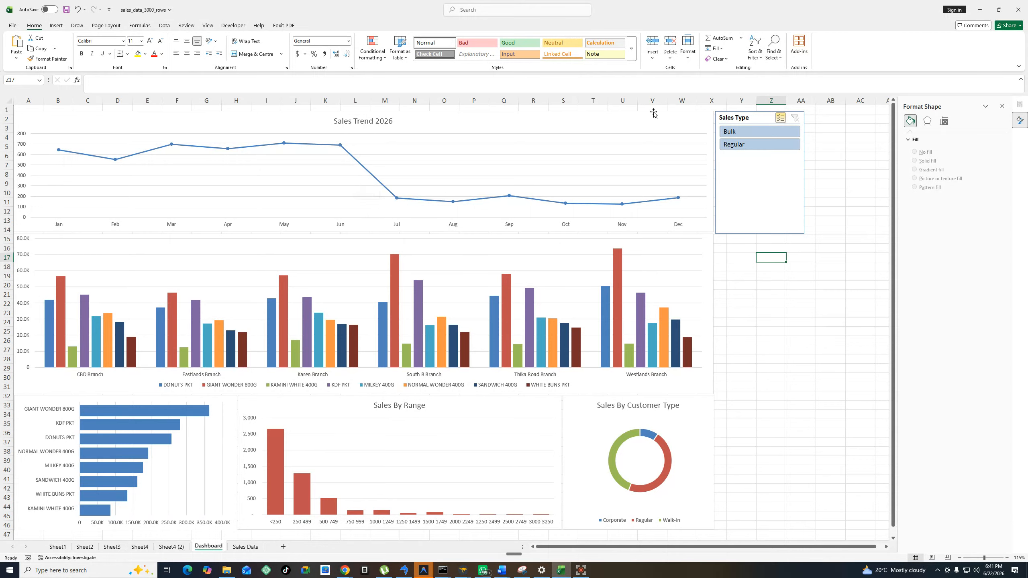
Connect the Sales Type slicer to the PivotTables on Sheet2, Sheet3, Sheet4 and Sheet4 (2), and test it by switching Bulk off and on.
right_click(740, 117)
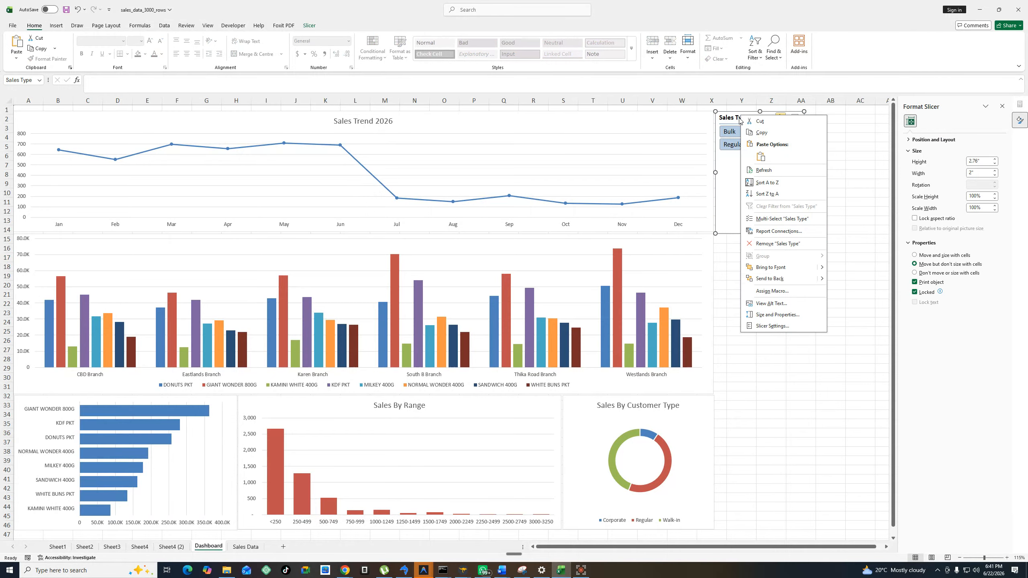
left_click(777, 231)
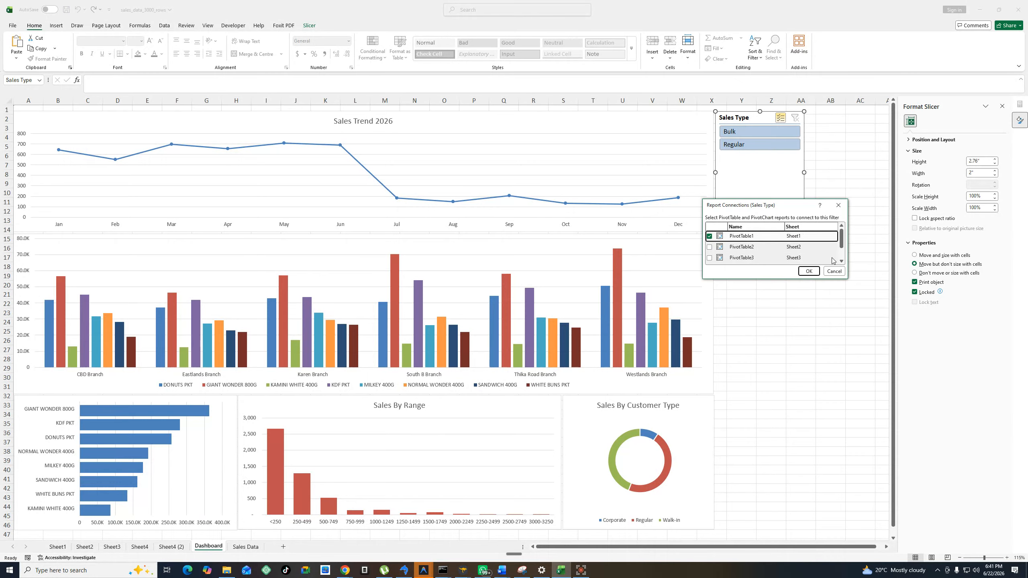
left_click_drag(844, 282, 846, 406)
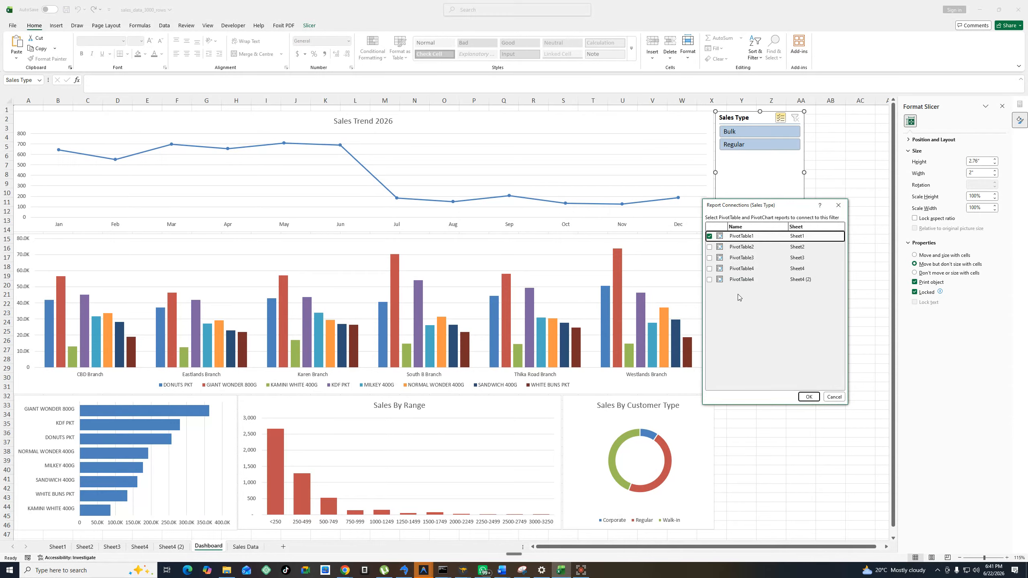
left_click(709, 247)
left_click(709, 257)
left_click(709, 269)
left_click(709, 279)
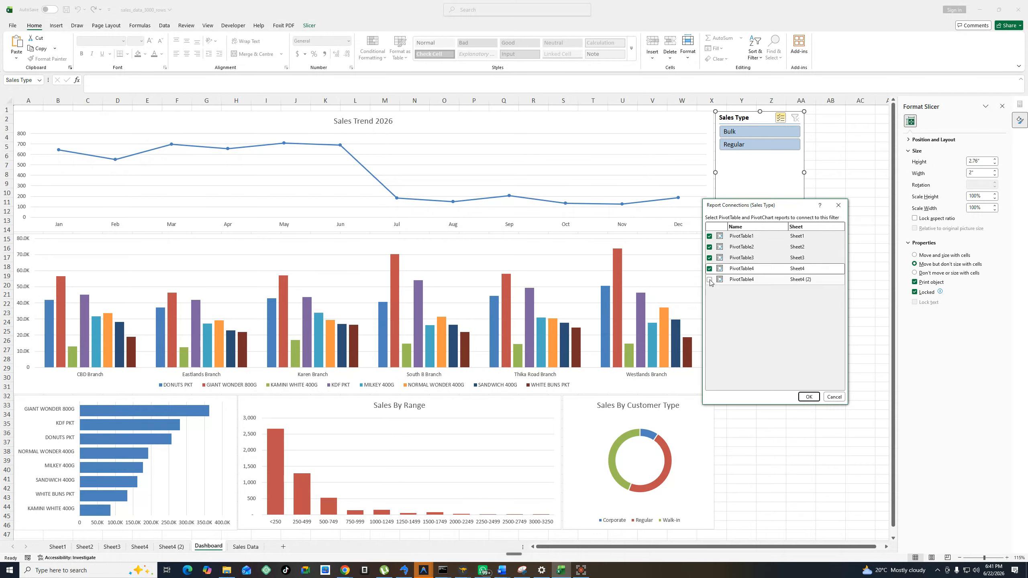
left_click(808, 397)
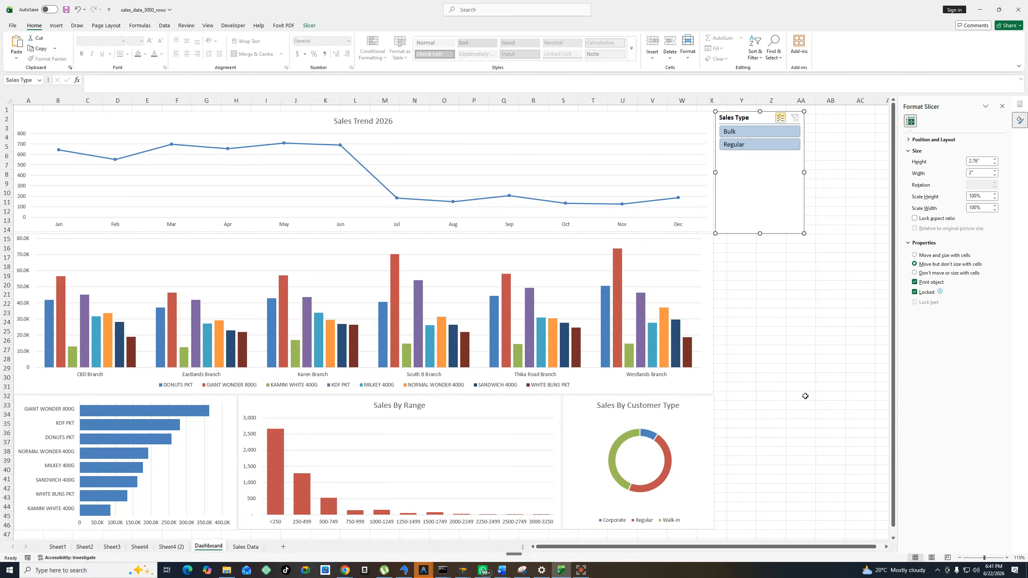
left_click(736, 133)
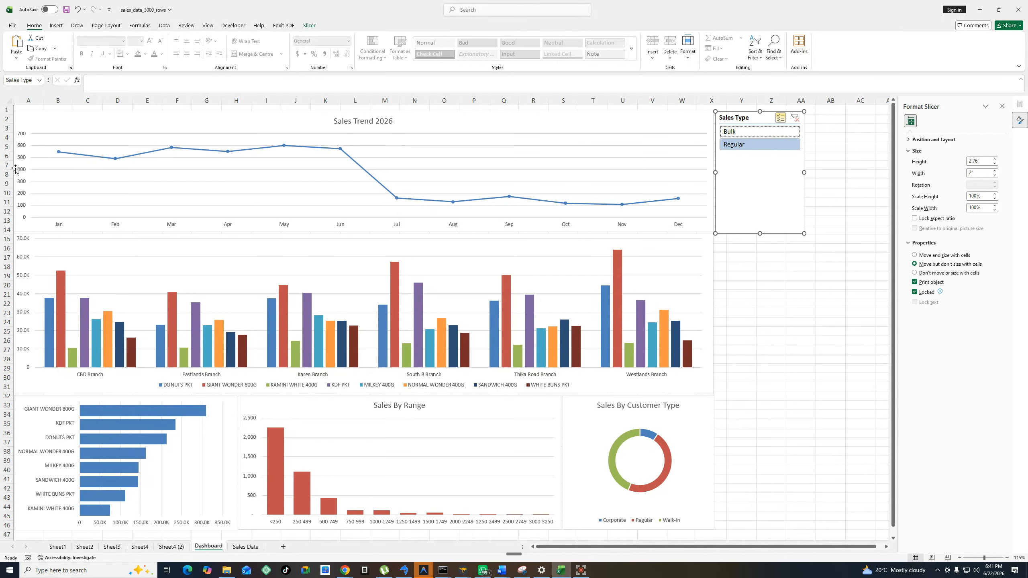
left_click(736, 133)
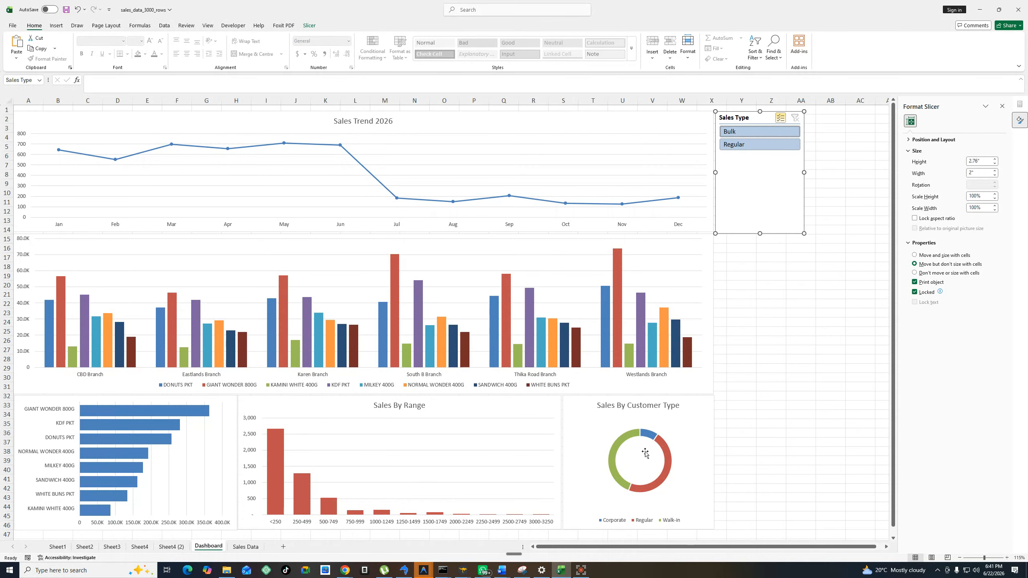
Add data labels to the Sales By Customer Type doughnut chart.
mouse_move(622, 440)
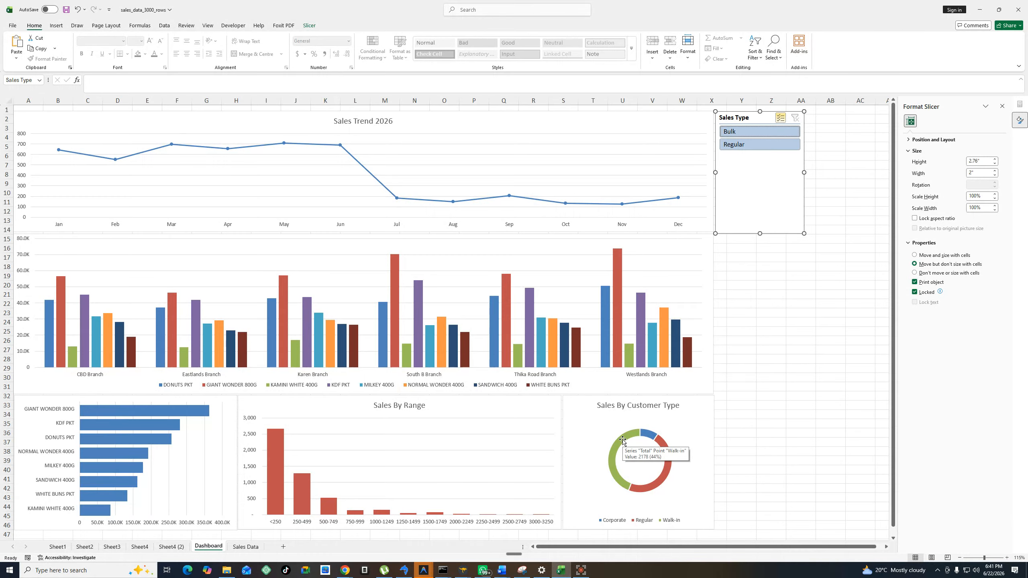
right_click(623, 441)
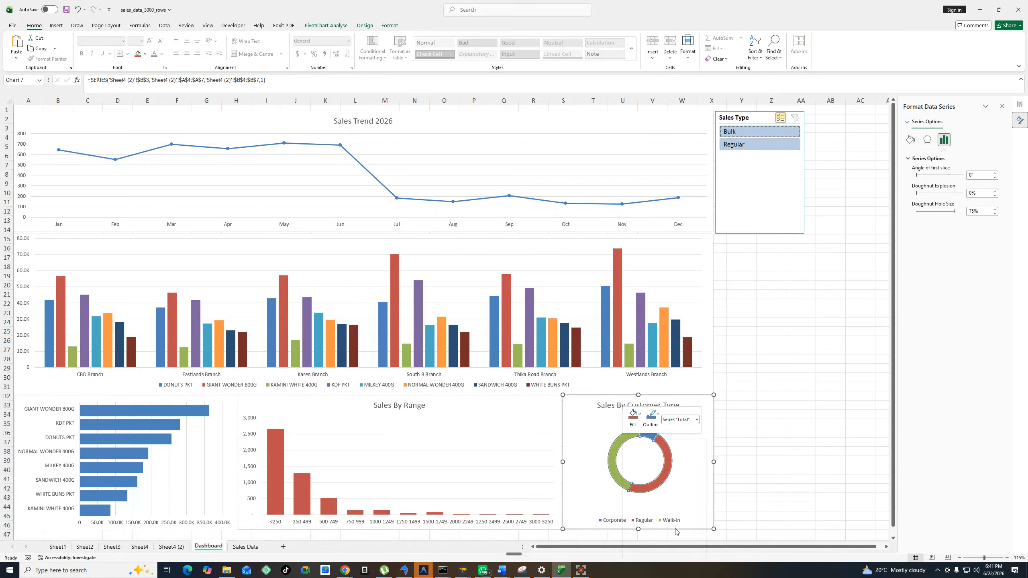
left_click(674, 529)
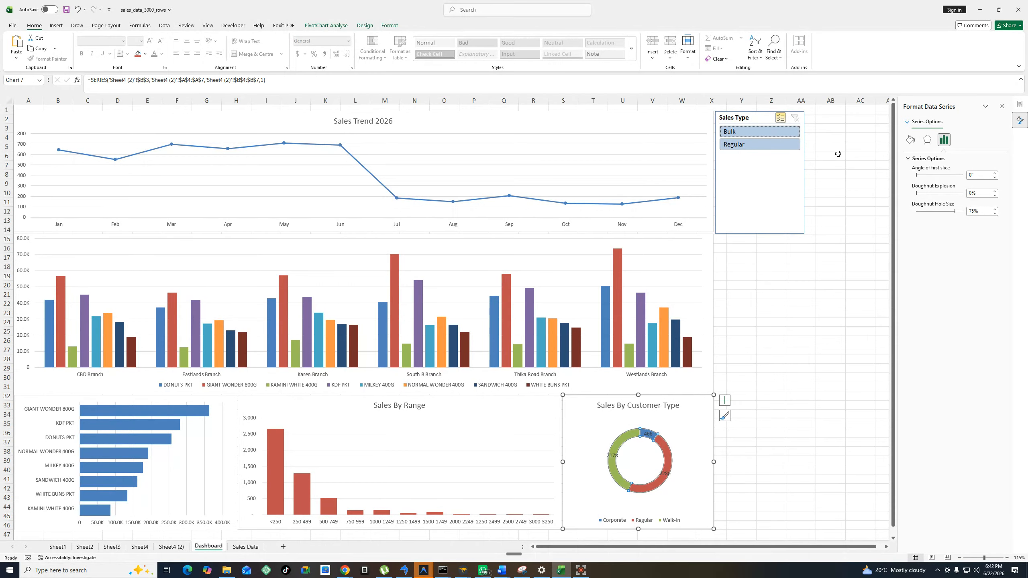
Check how all dashboard charts respond to Bulk only and Regular only in the Sales Type slicer, ending with both selected.
left_click(735, 136)
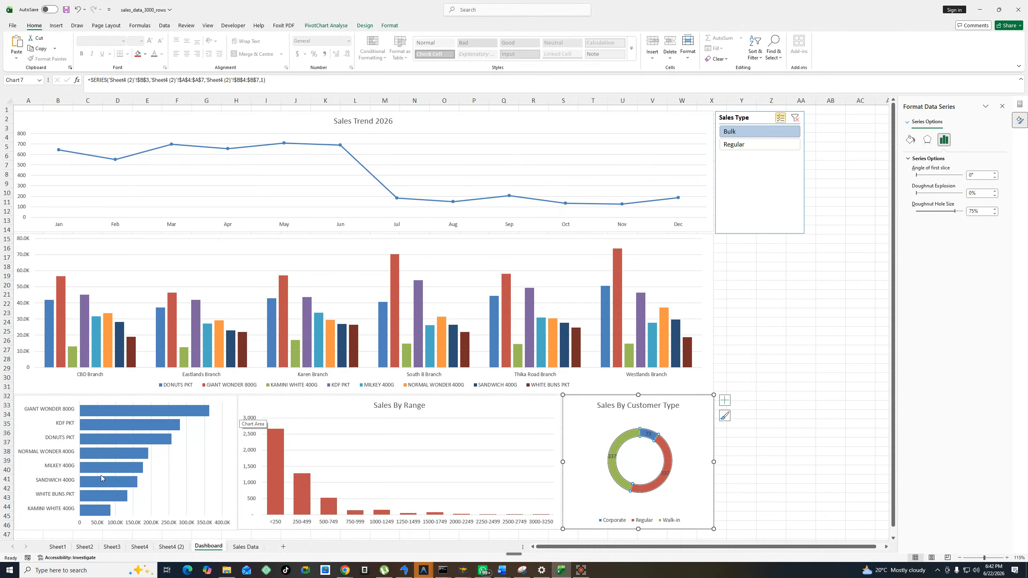
left_click(731, 135)
left_click(746, 149)
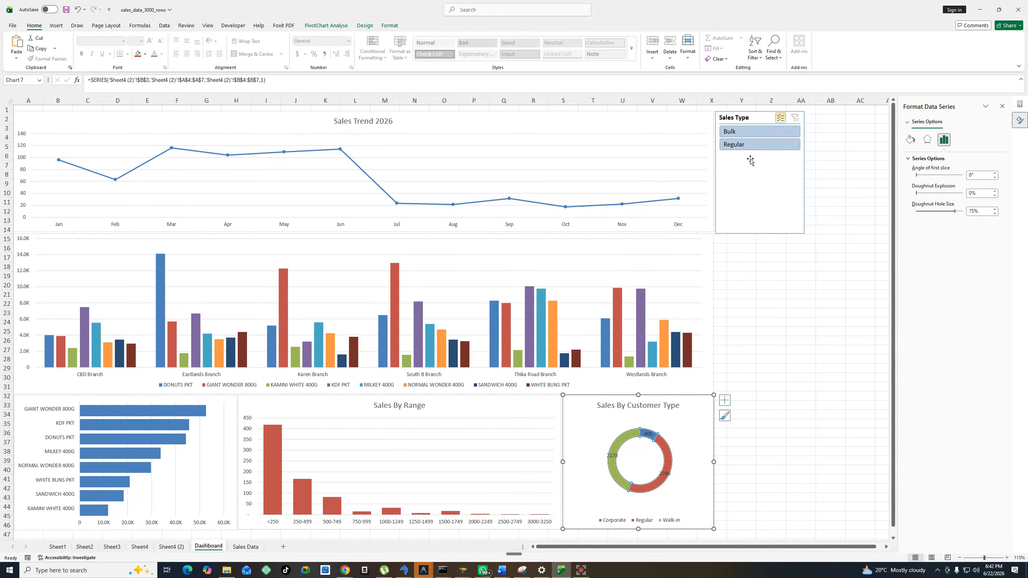
left_click(743, 148)
left_click(733, 131)
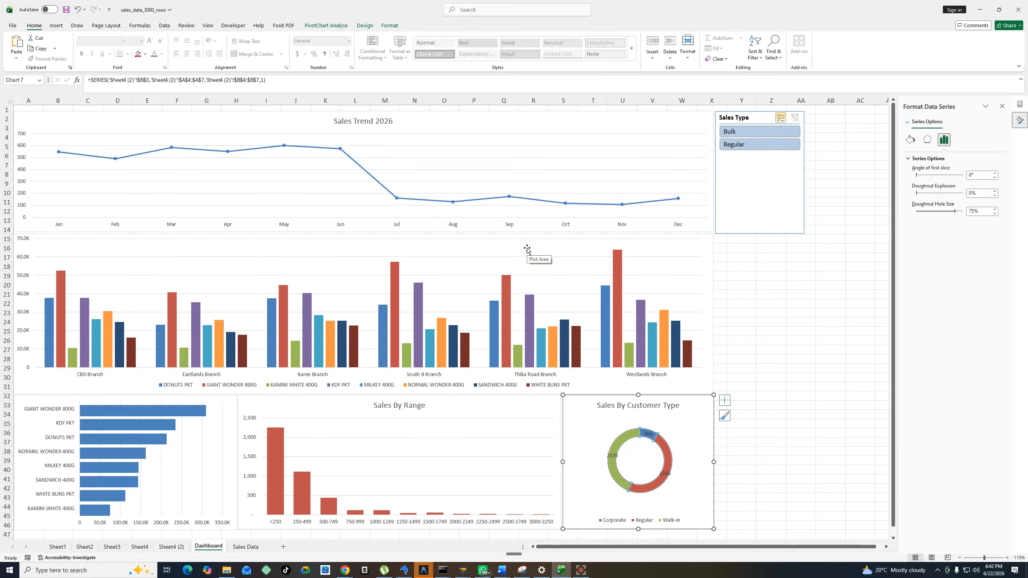
Fine-tune the Sales Type slicer's height so its lower edge lines up with the Sales Trend 2026 chart.
left_click(755, 232)
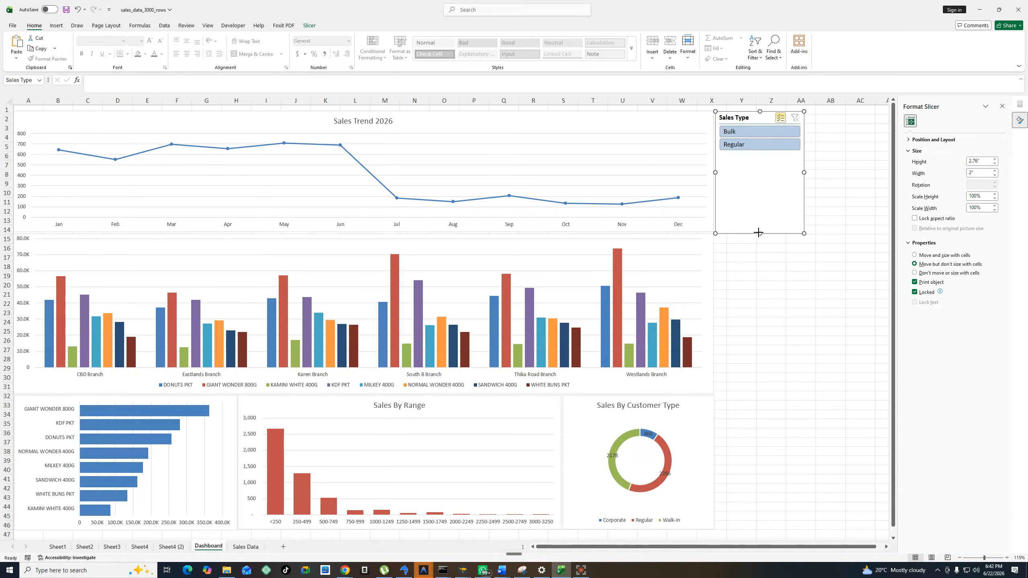
left_click(760, 258)
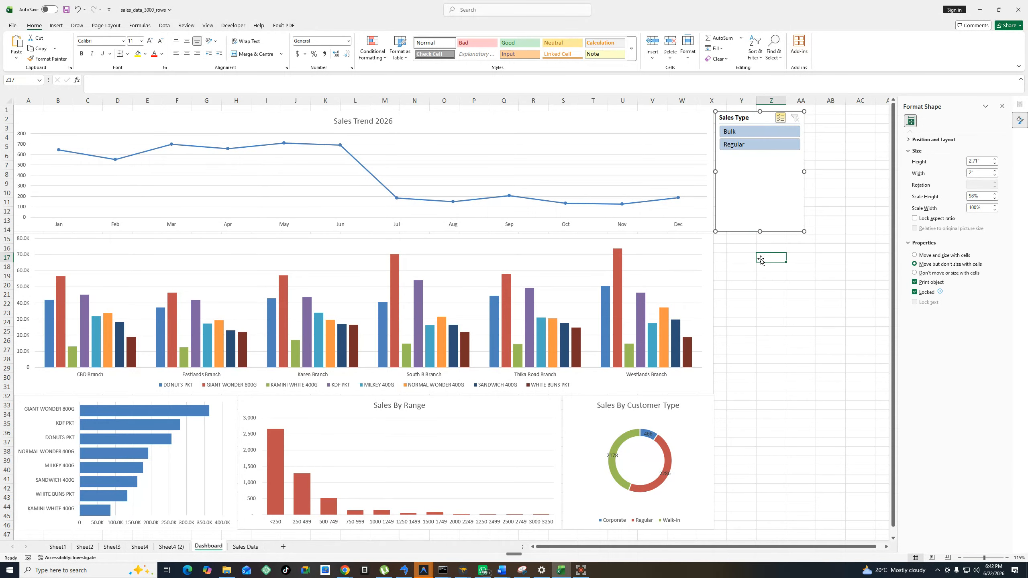
left_click(756, 233)
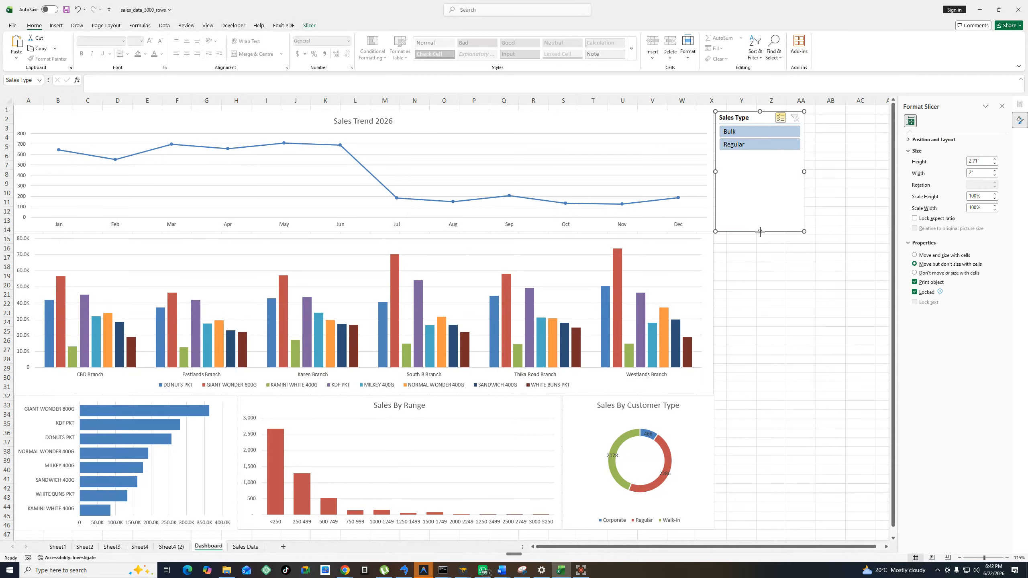
left_click_drag(760, 232, 761, 234)
left_click(770, 258)
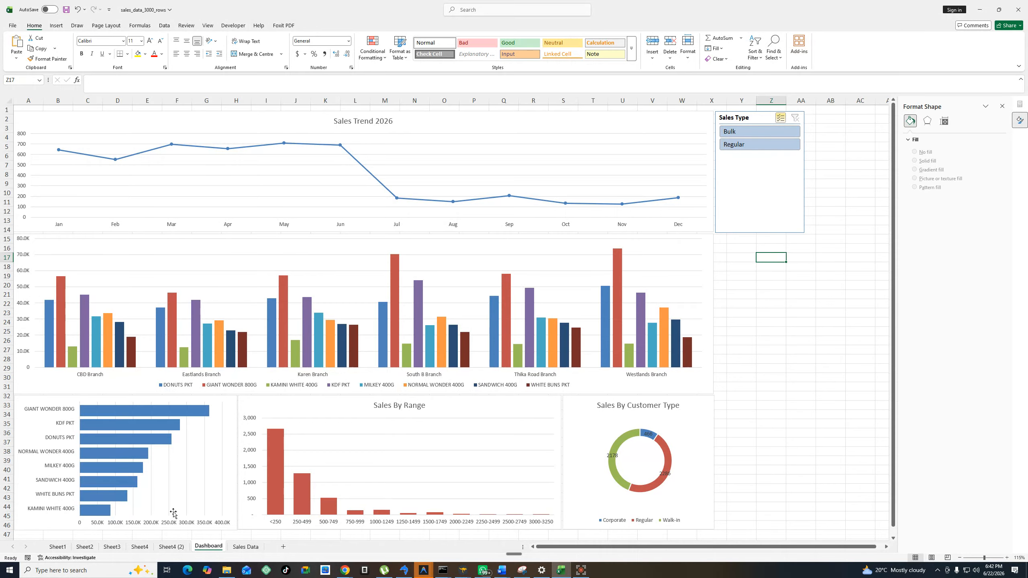
Insert a Payment Method slicer for the branch and product PivotTable on Sheet2.
left_click(65, 547)
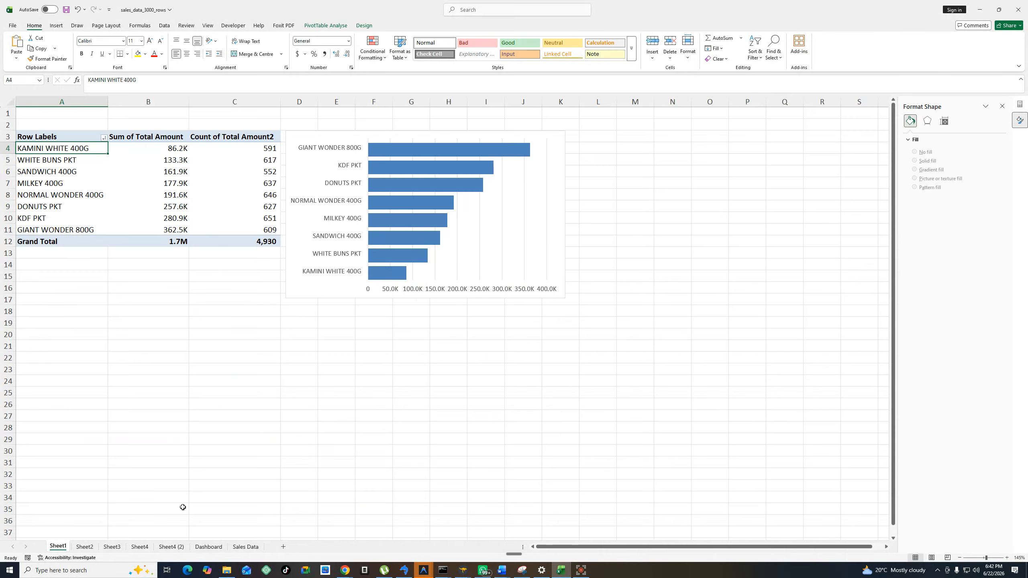
left_click(90, 548)
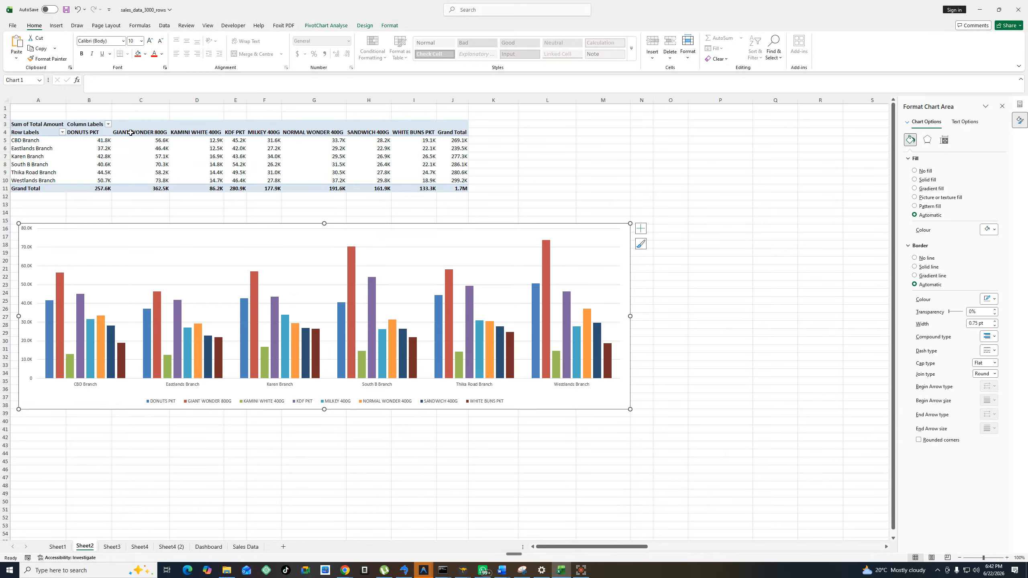
left_click(71, 149)
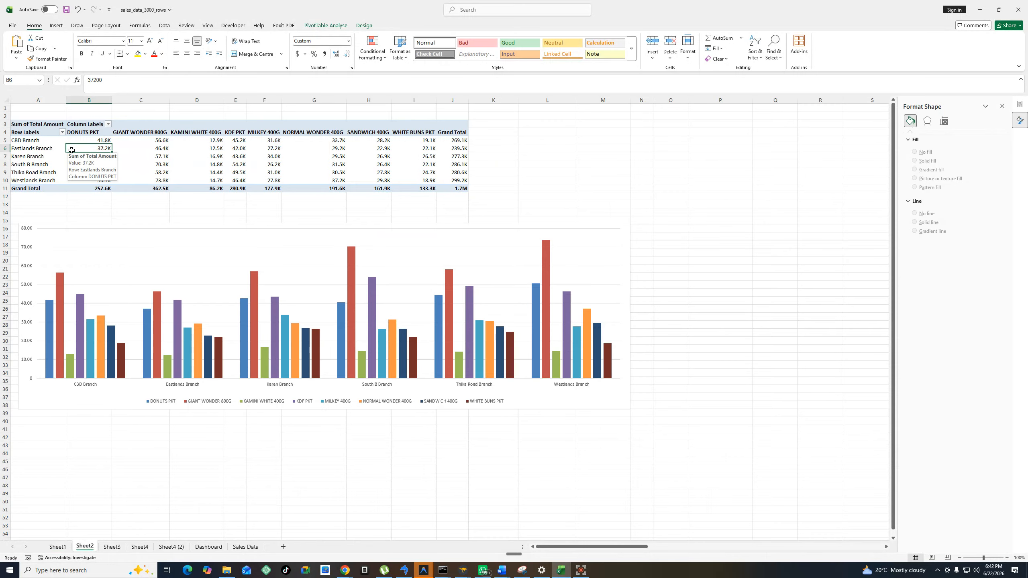
left_click(59, 28)
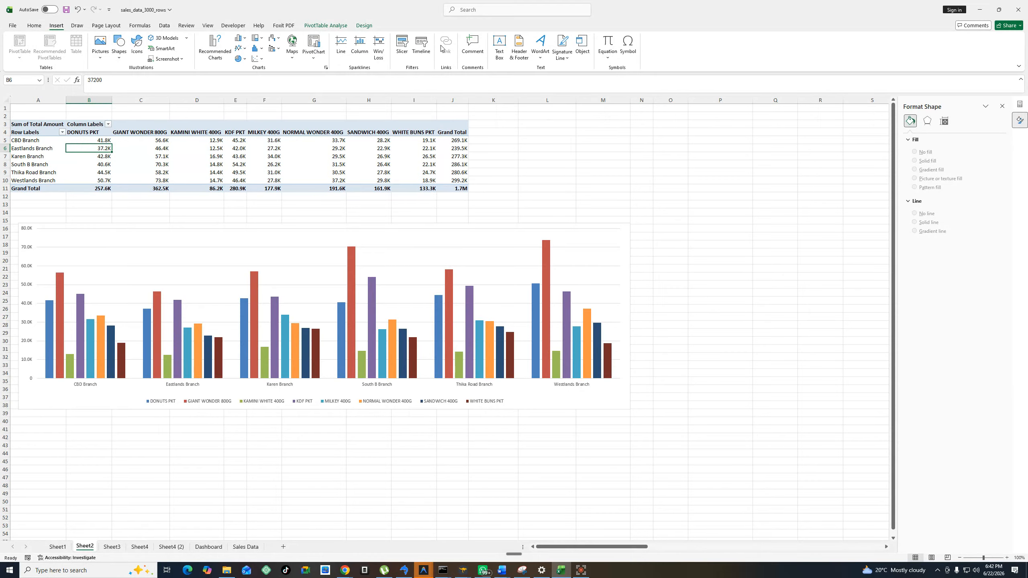
left_click(403, 45)
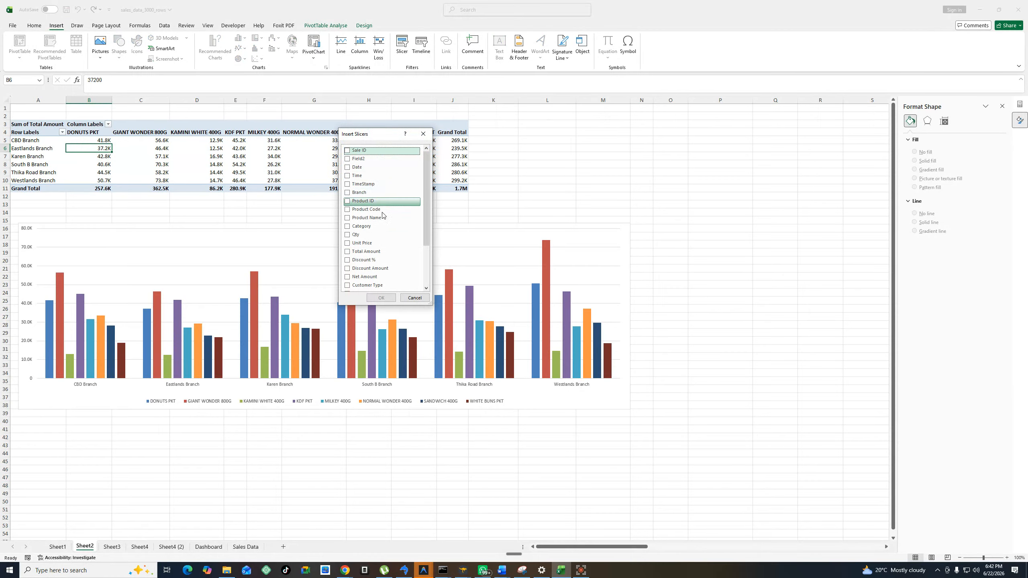
left_click_drag(426, 243, 432, 283)
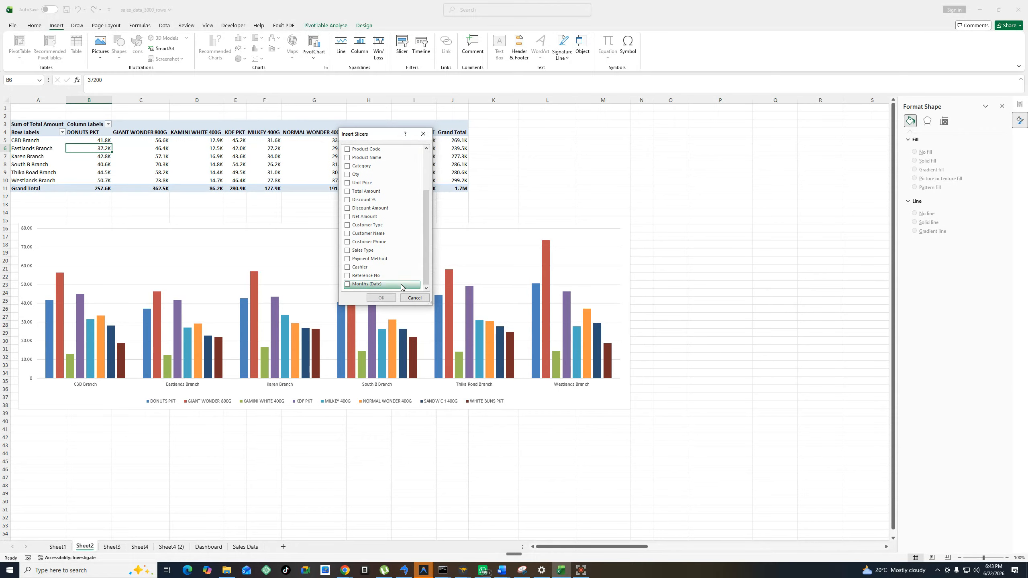
left_click(350, 259)
left_click(381, 298)
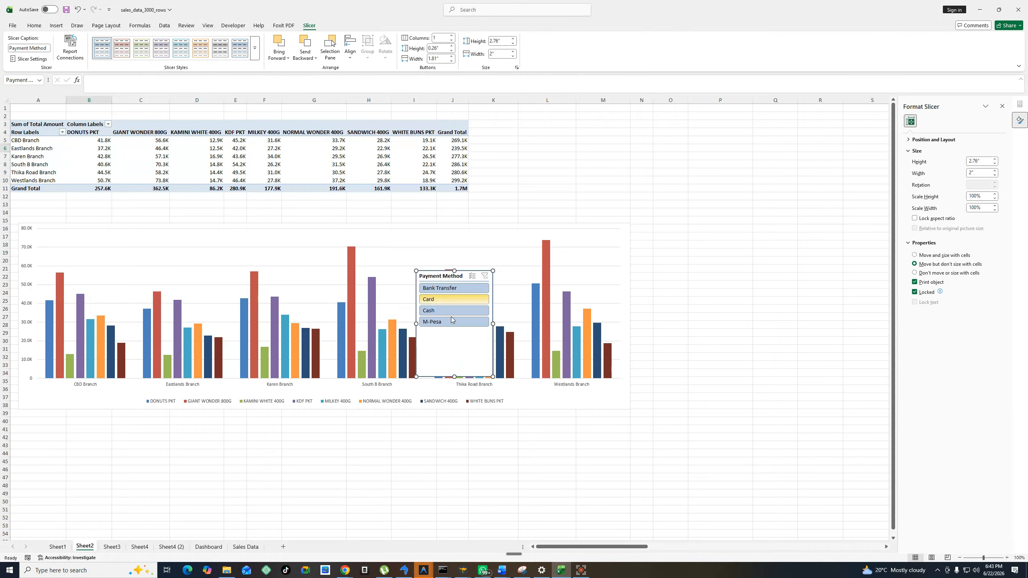
Cut the Payment Method slicer from Sheet2, paste it into the Dashboard sheet and align it directly below the Sales Type slicer.
right_click(445, 273)
left_click(464, 279)
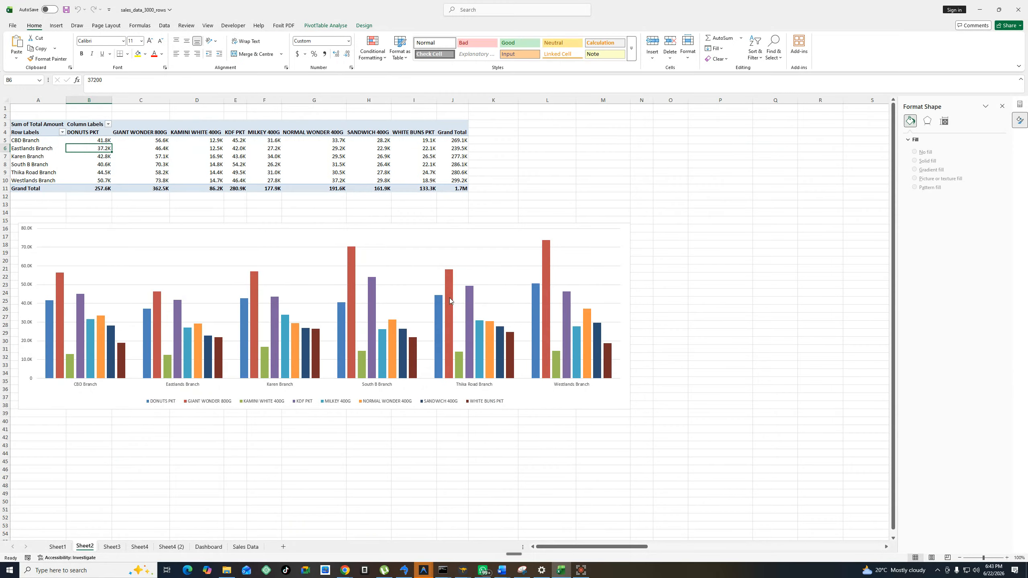
left_click(208, 547)
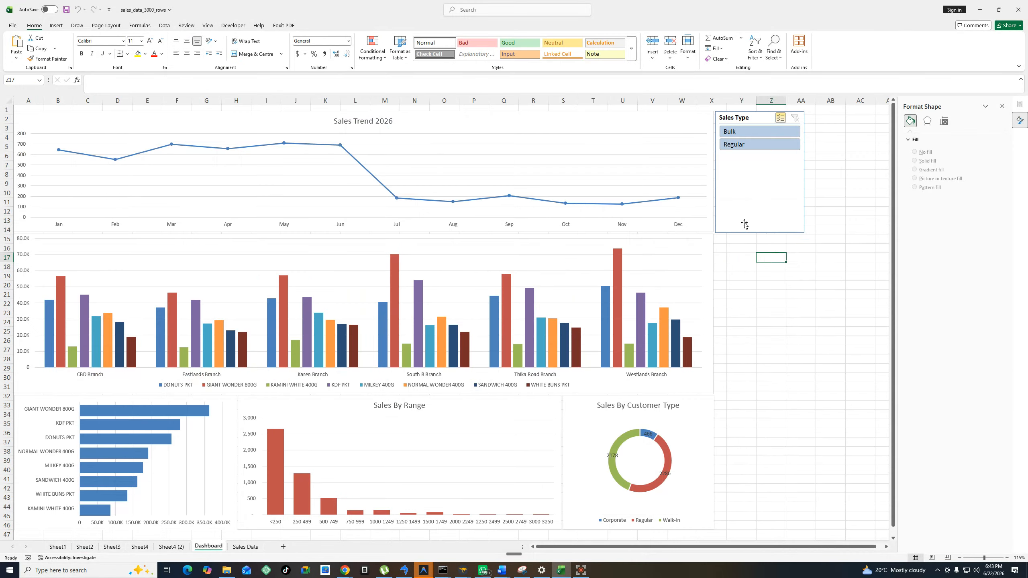
right_click(732, 258)
left_click(753, 311)
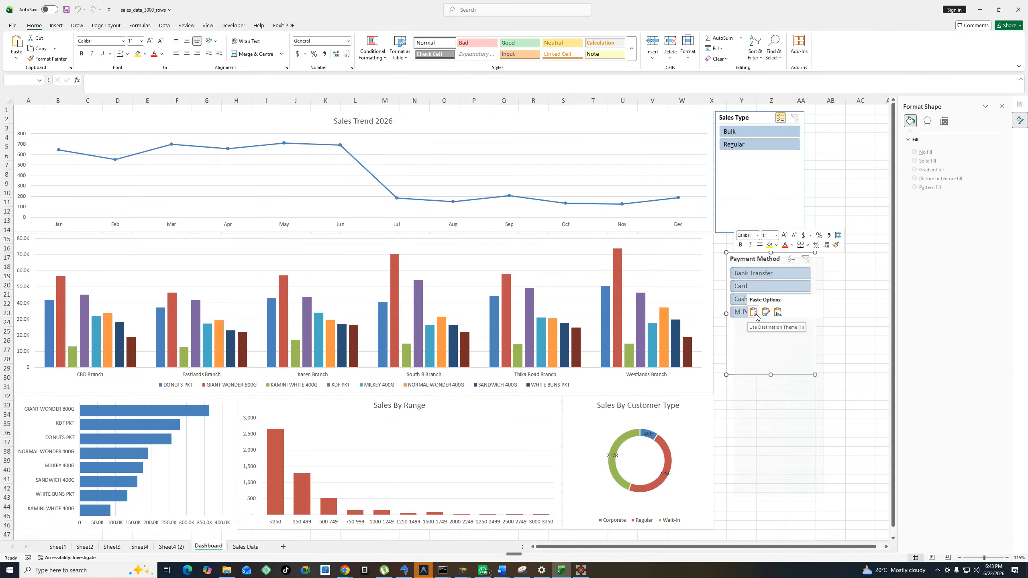
mouse_move(757, 254)
left_mouse_down()
mouse_move(740, 241)
mouse_move(749, 236)
left_mouse_up()
Connect the Payment Method slicer to the PivotTables on Sheet1, Sheet3, Sheet4 and Sheet4 (2) as well.
right_click(751, 243)
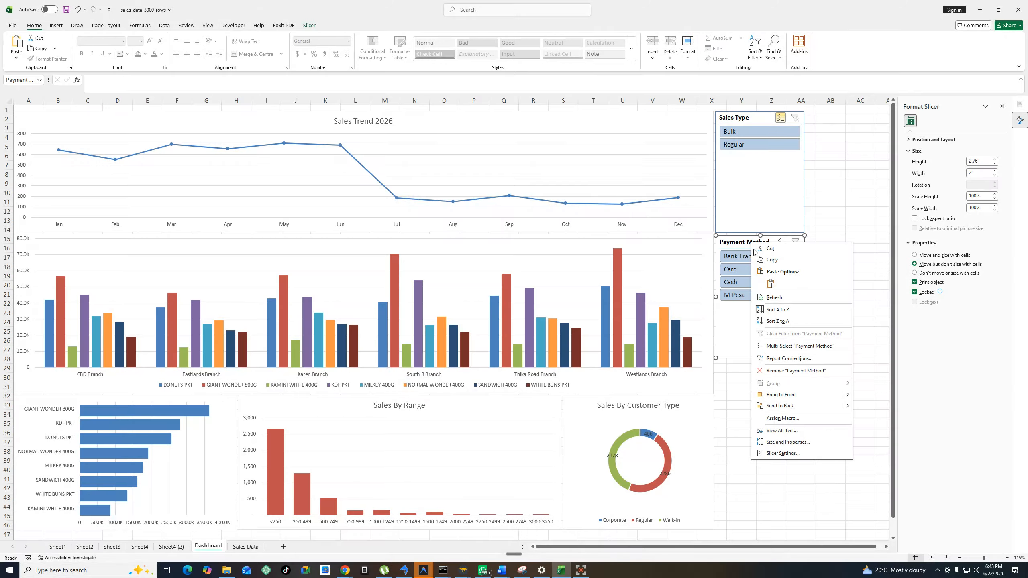
left_click(733, 312)
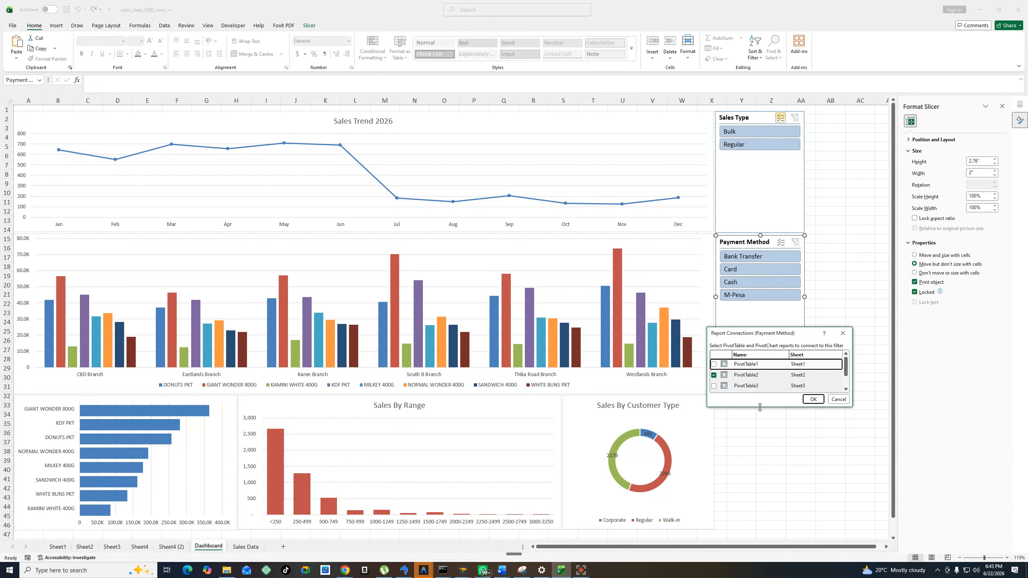
left_click_drag(760, 407, 760, 472)
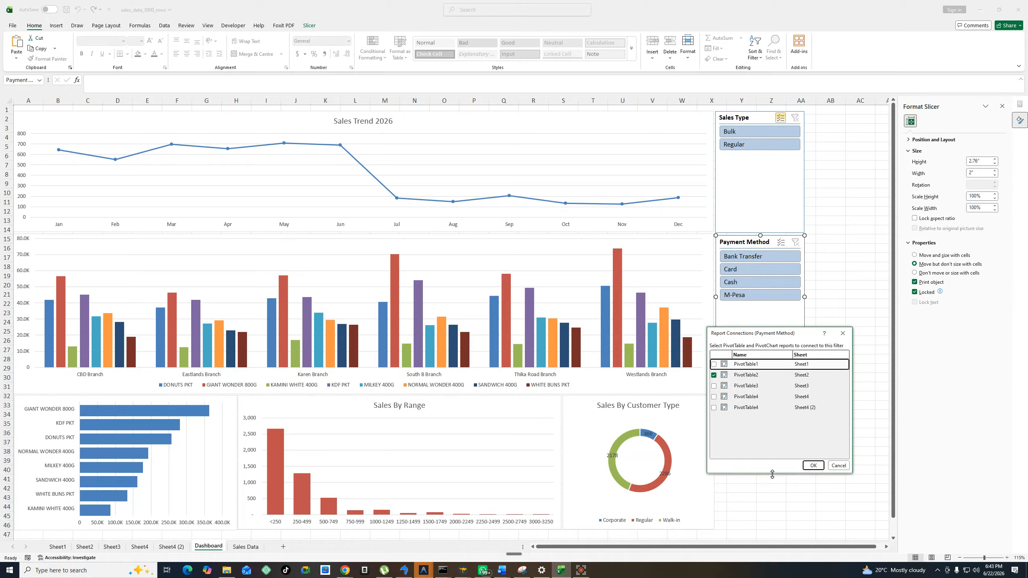
left_click(714, 385)
left_click(714, 396)
left_click(714, 408)
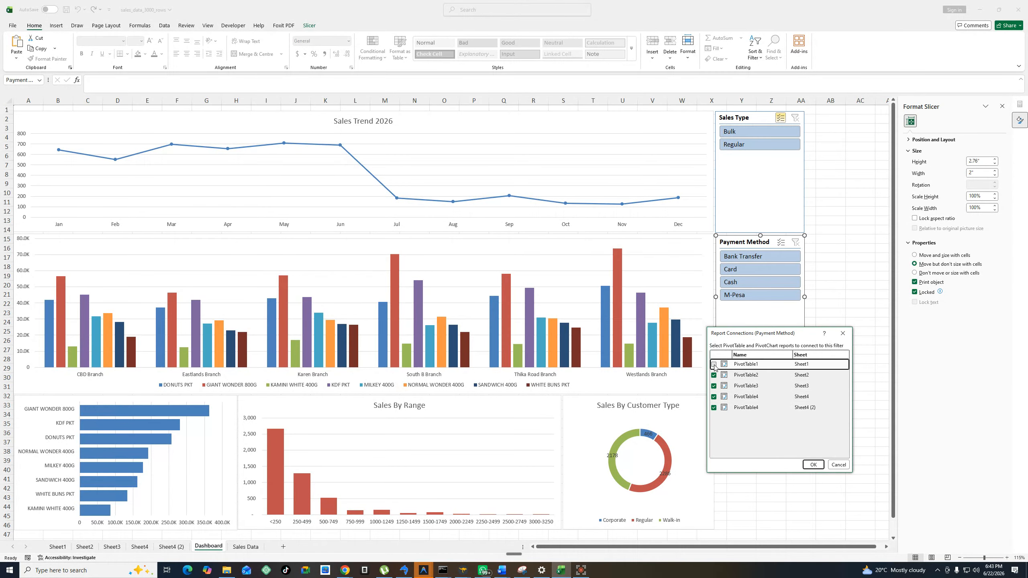
left_click(714, 365)
left_click(813, 464)
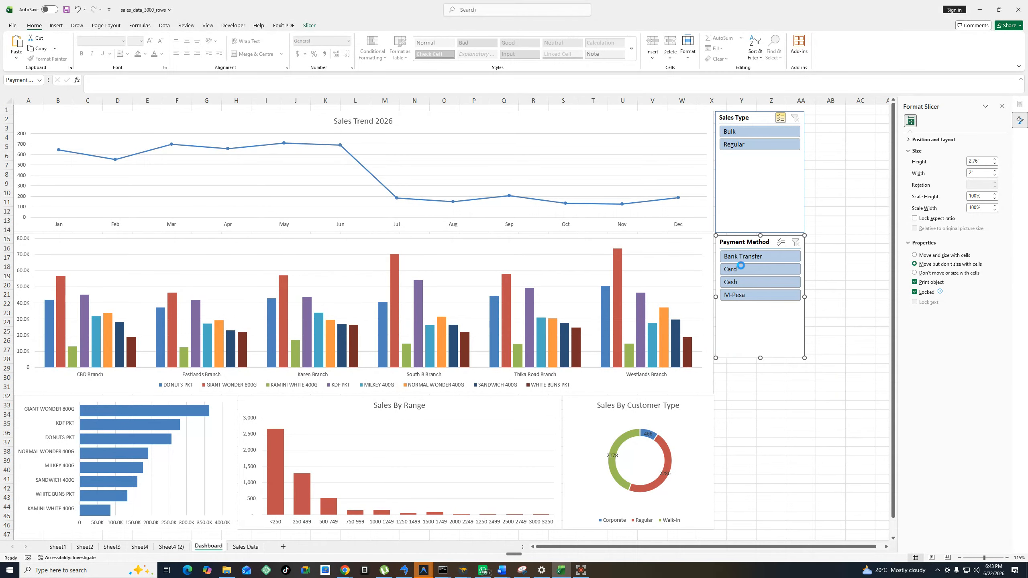
Review which PivotTables the Sales Type slicer is connected to, leaving its report connections as they are.
left_click(729, 192)
right_click(729, 192)
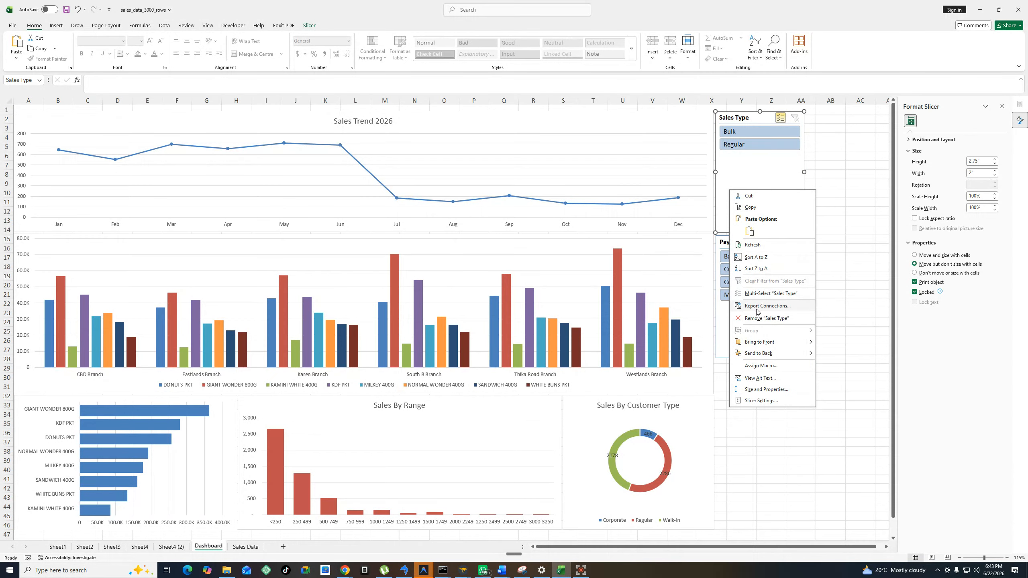
left_click(754, 306)
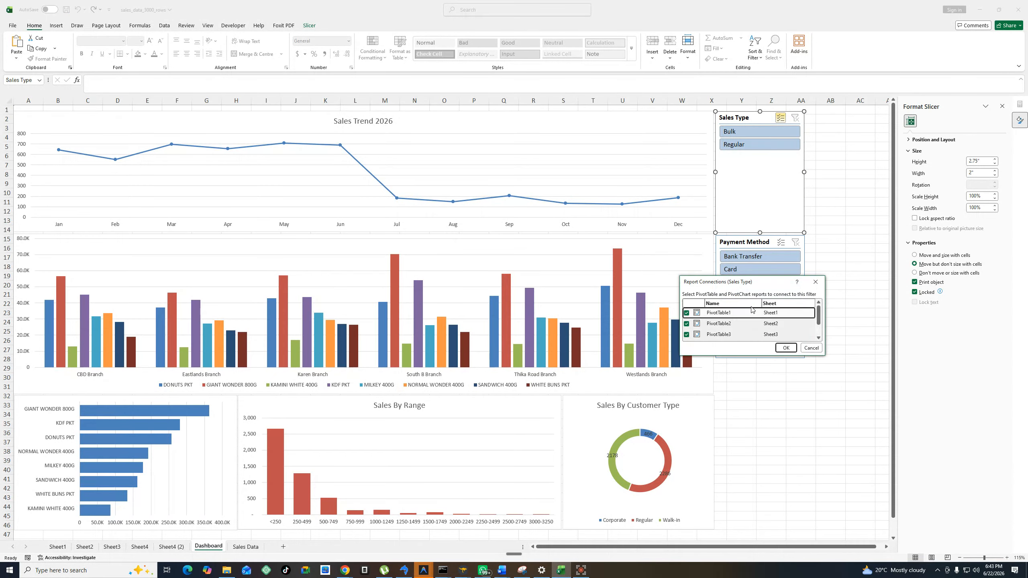
scroll(789, 328, "down", 1)
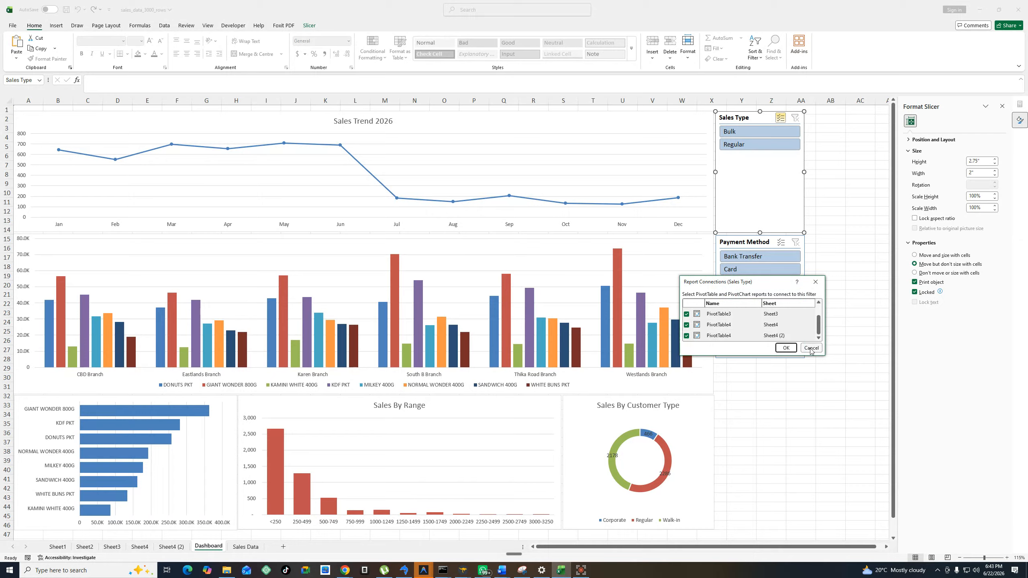
left_click(815, 282)
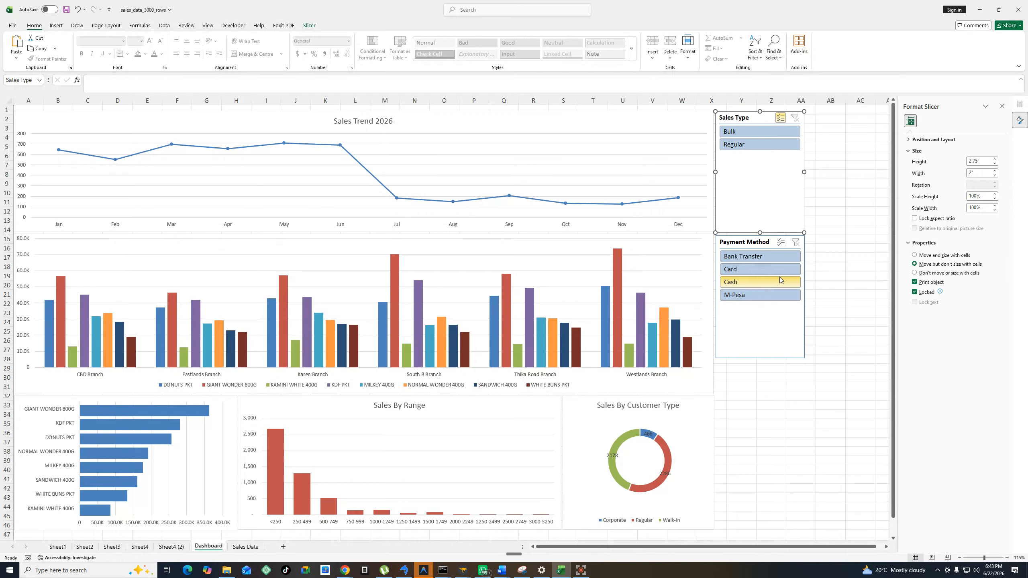
Filter the dashboard by M-Pesa, Cash and finally Card in the Payment Method slicer, and switch Bulk off in Sales Type.
left_click(739, 296)
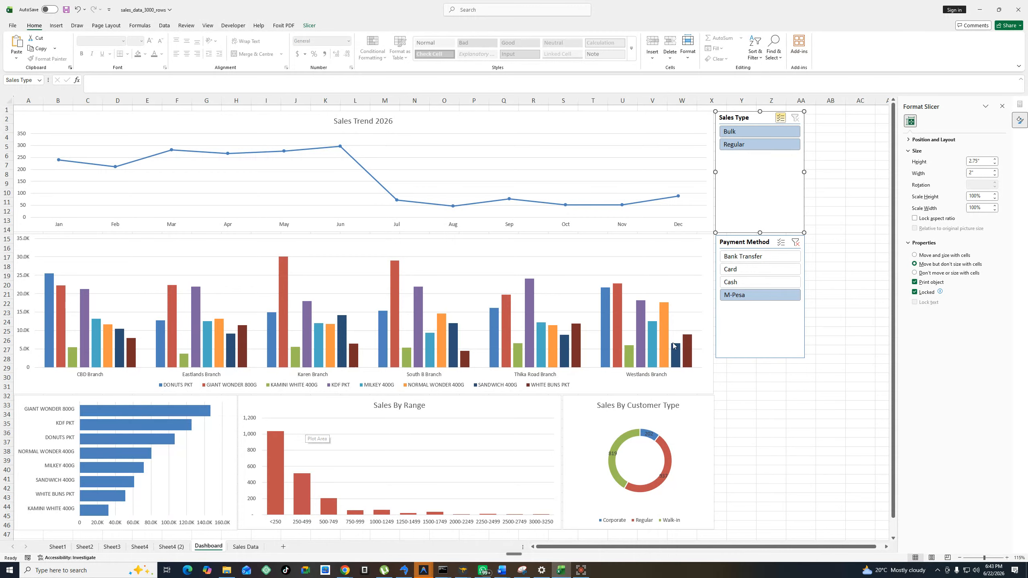
left_click(733, 284)
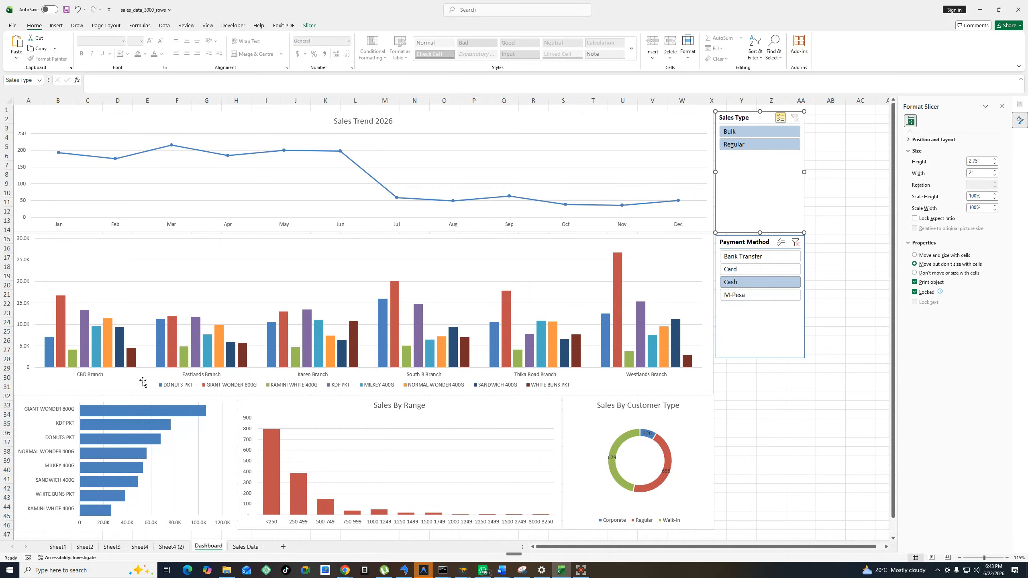
left_click(736, 270)
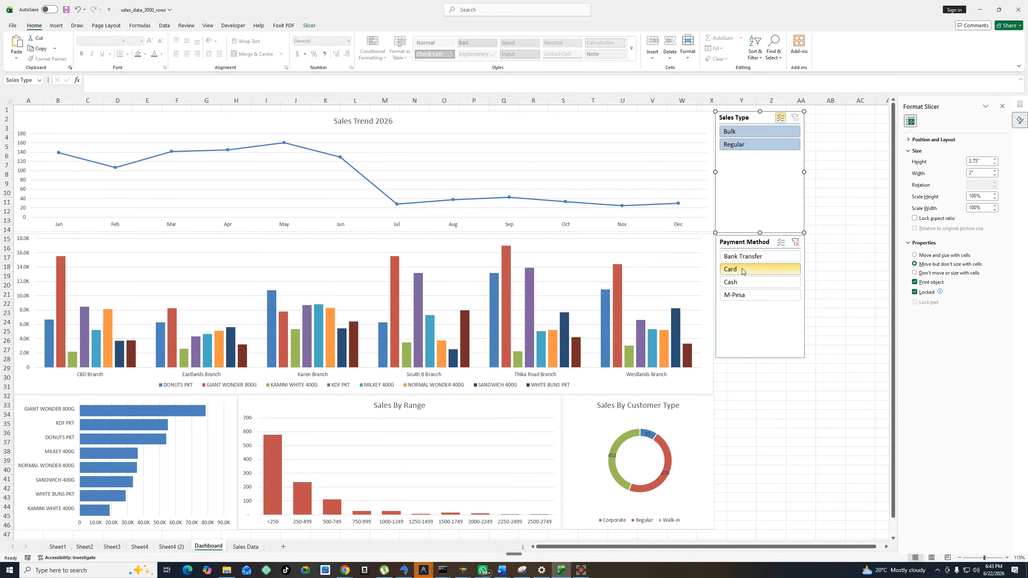
left_click(730, 134)
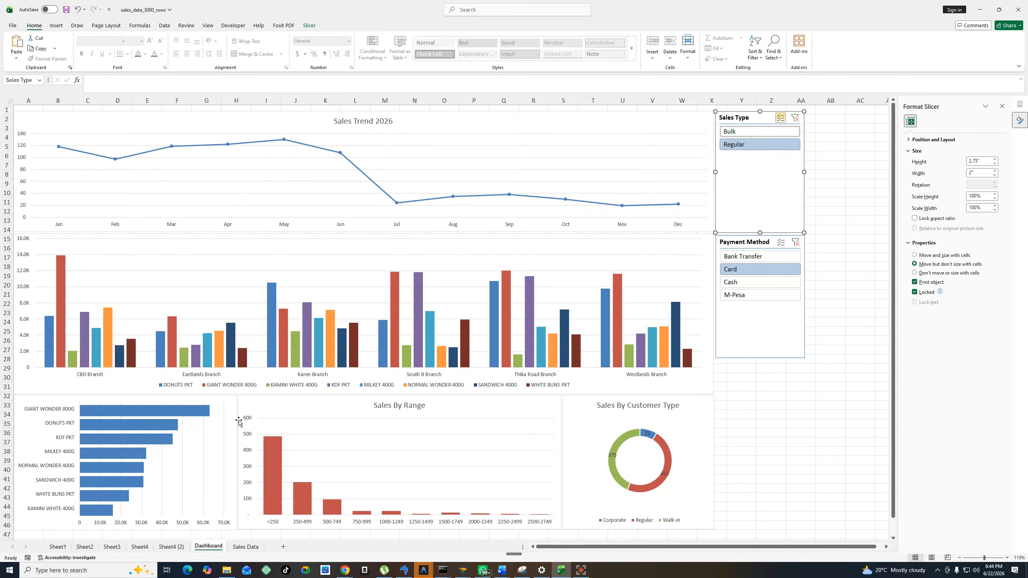
left_click(870, 247)
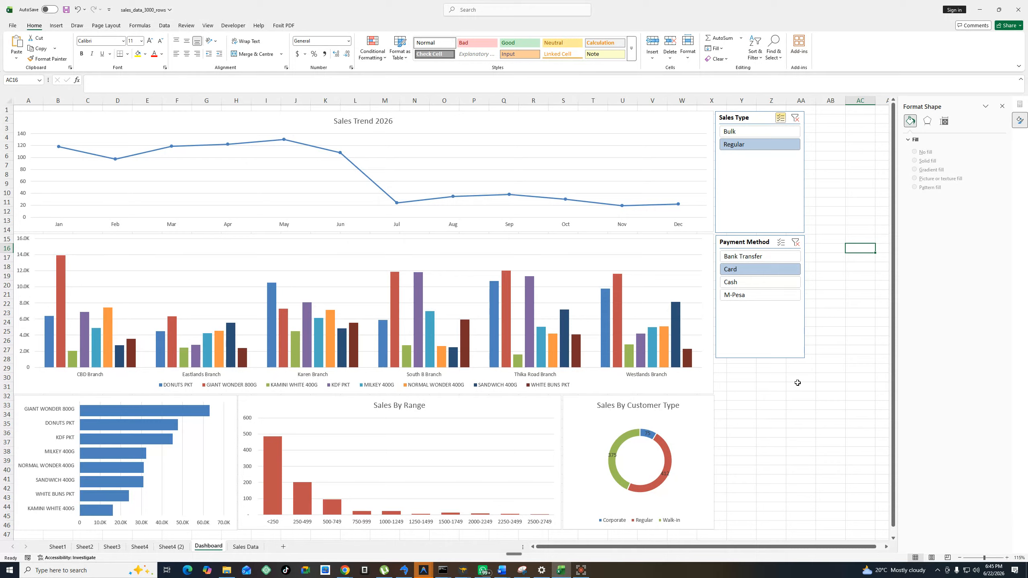
Extend the Payment Method slicer's height to about 3.57" so its lower edge lines up with the branch column chart.
left_click(783, 360)
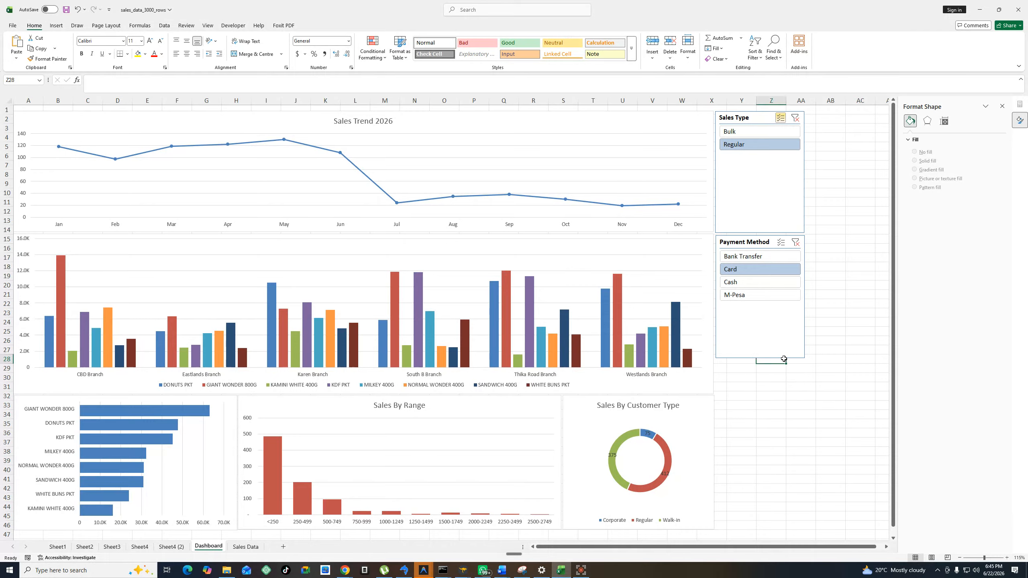
left_click(779, 352)
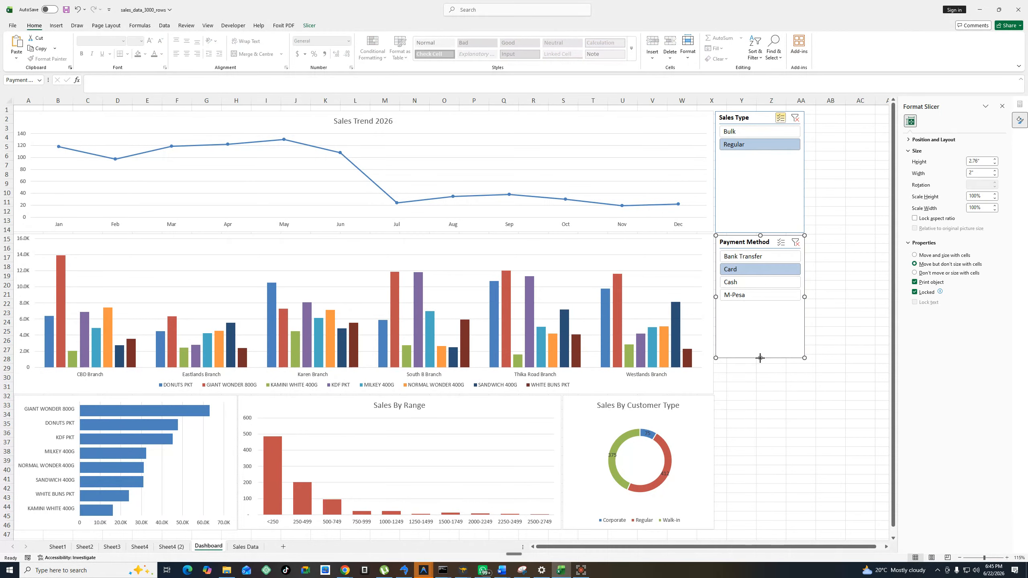
left_click_drag(760, 358, 758, 394)
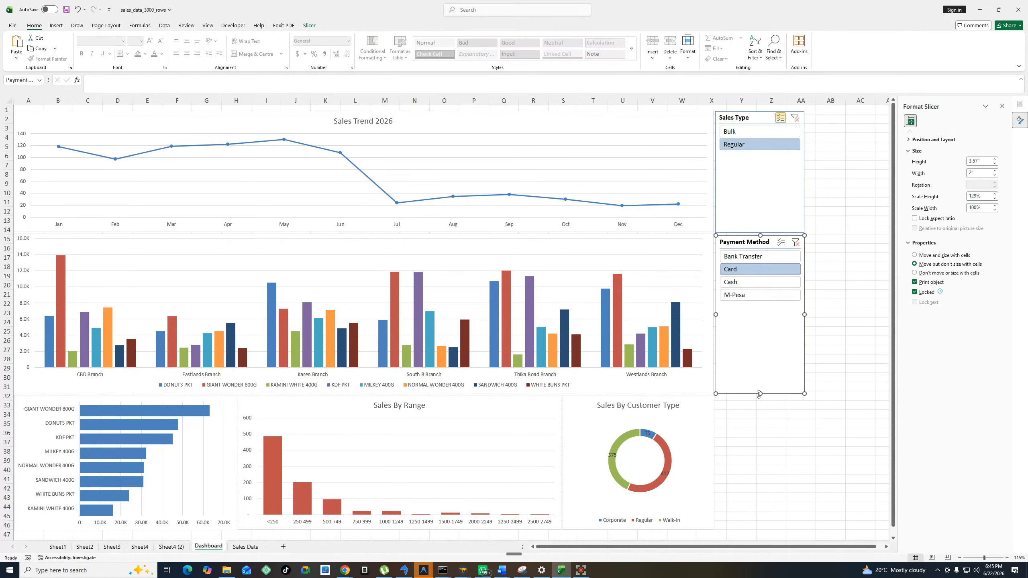
left_click(840, 372)
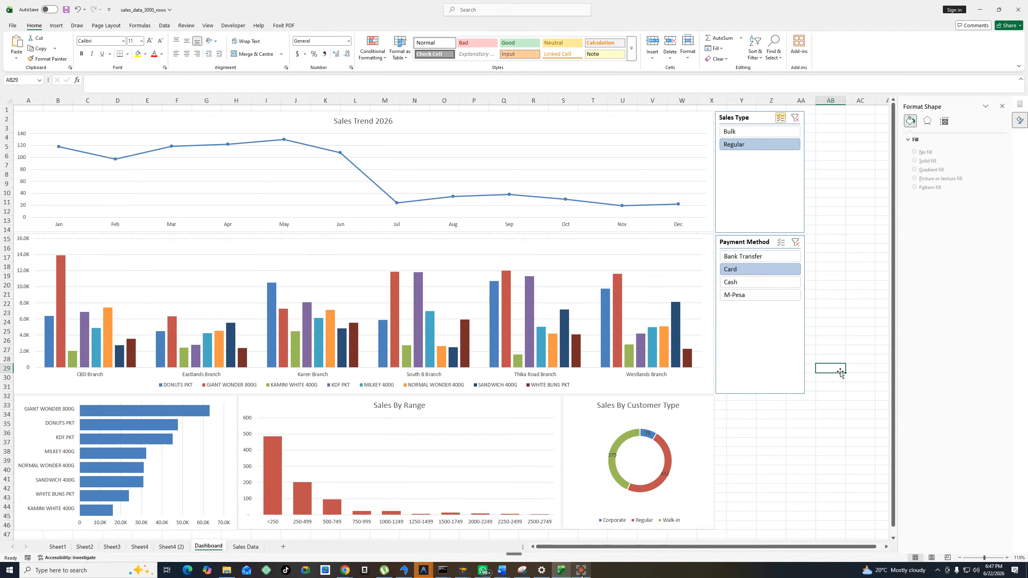
mouse_move(581, 572)
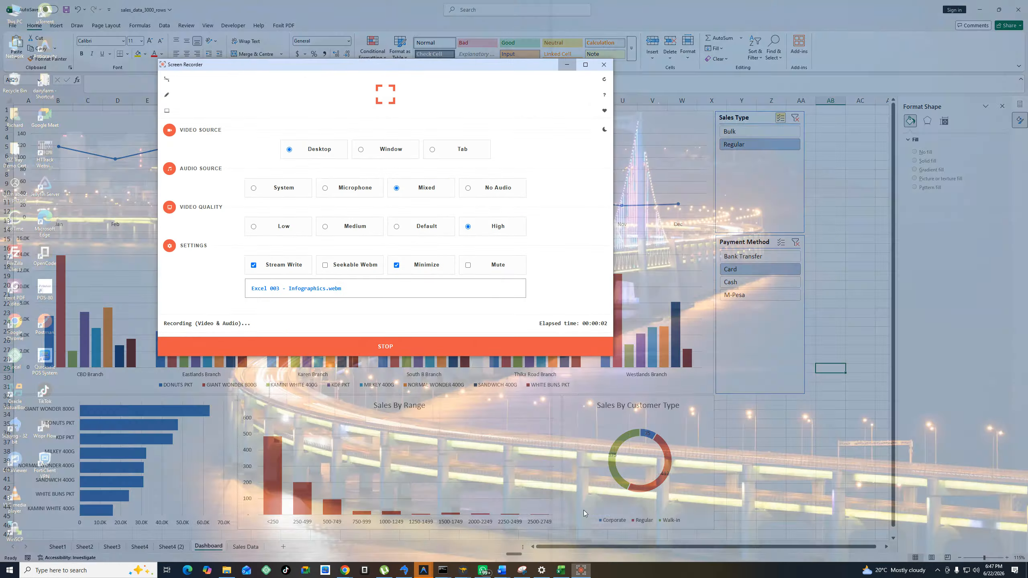
left_click(583, 511)
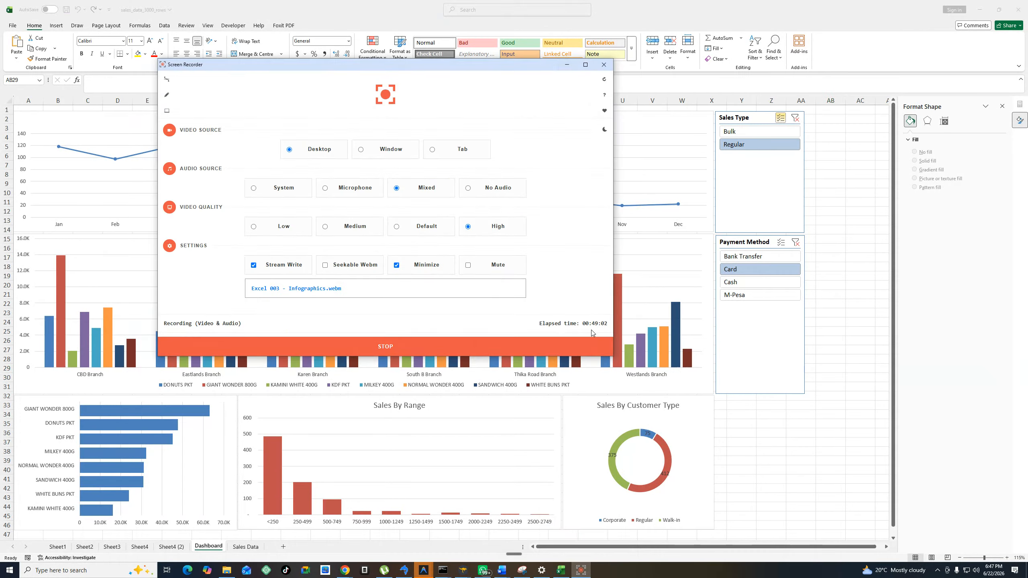
left_click(565, 65)
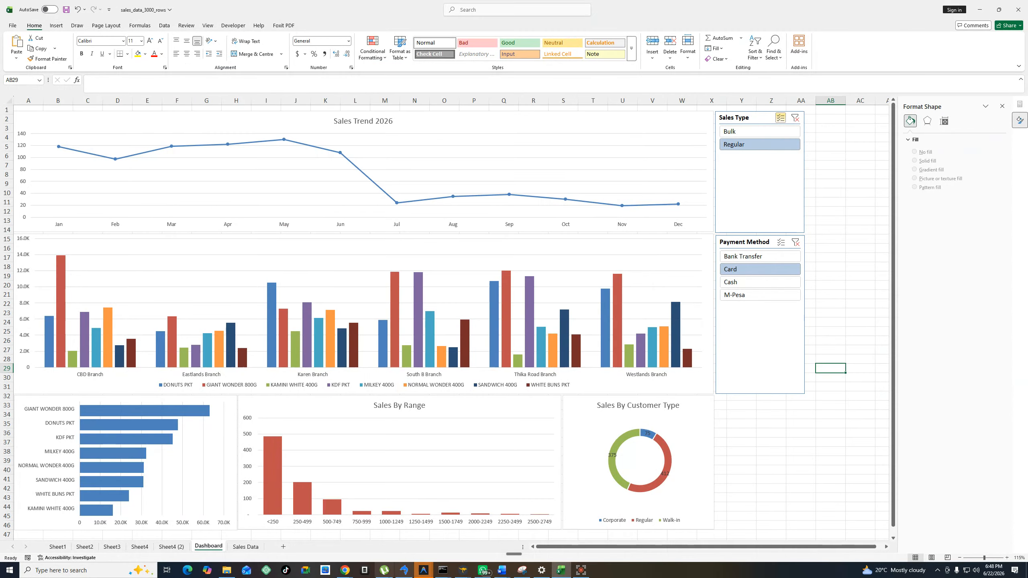
Switch to Chrome, narrow its window so the dashboard shows beside it, and open kaggle.com in a new tab.
left_click(345, 570)
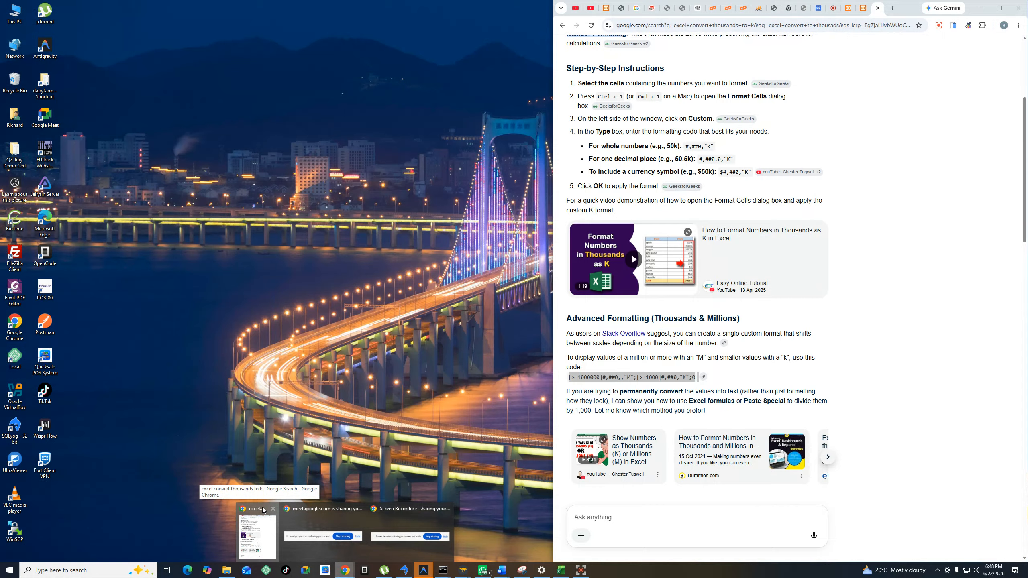
left_click(264, 527)
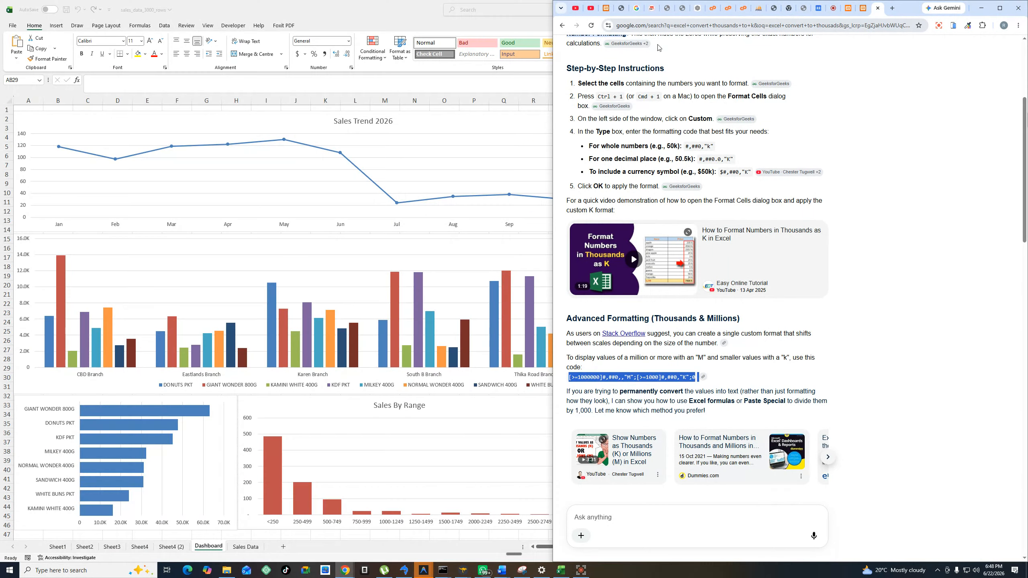
left_click_drag(551, 61, 825, 60)
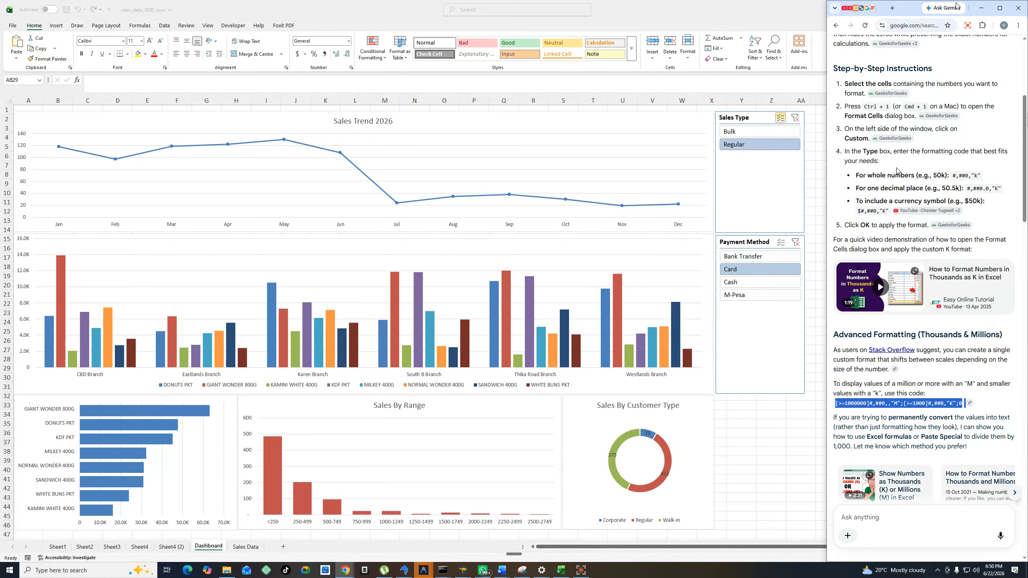
left_click(892, 8)
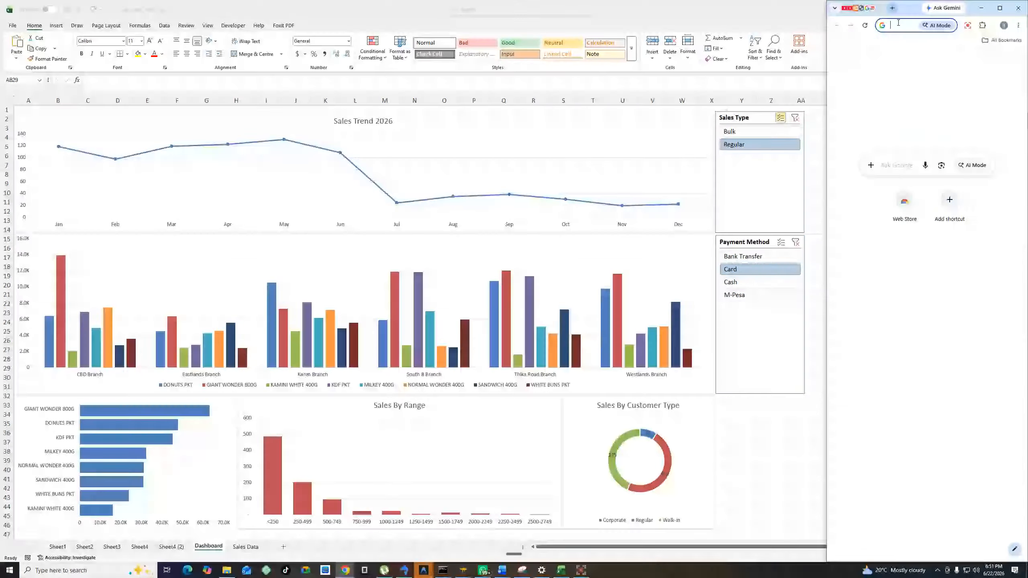
type("kaggle.com")
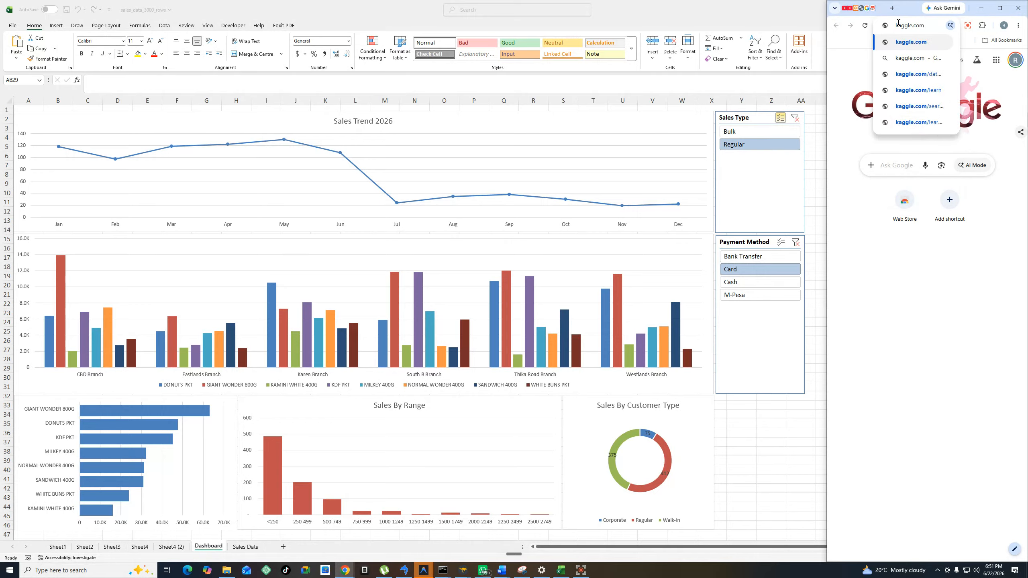
key("Return")
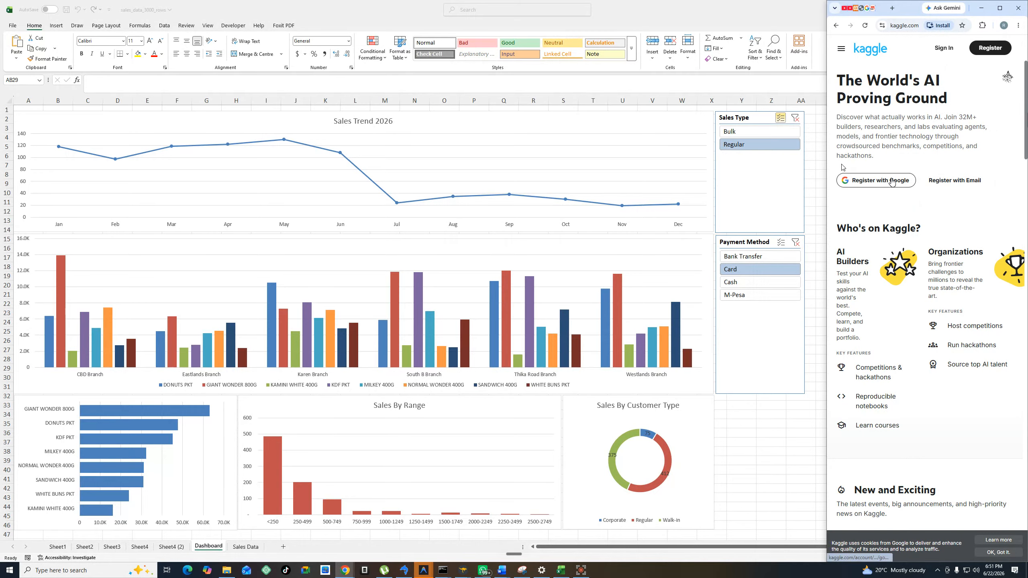
Open the full Datasets listing from Kaggle's home page and browse through its dataset categories.
scroll(907, 251, "down", 10)
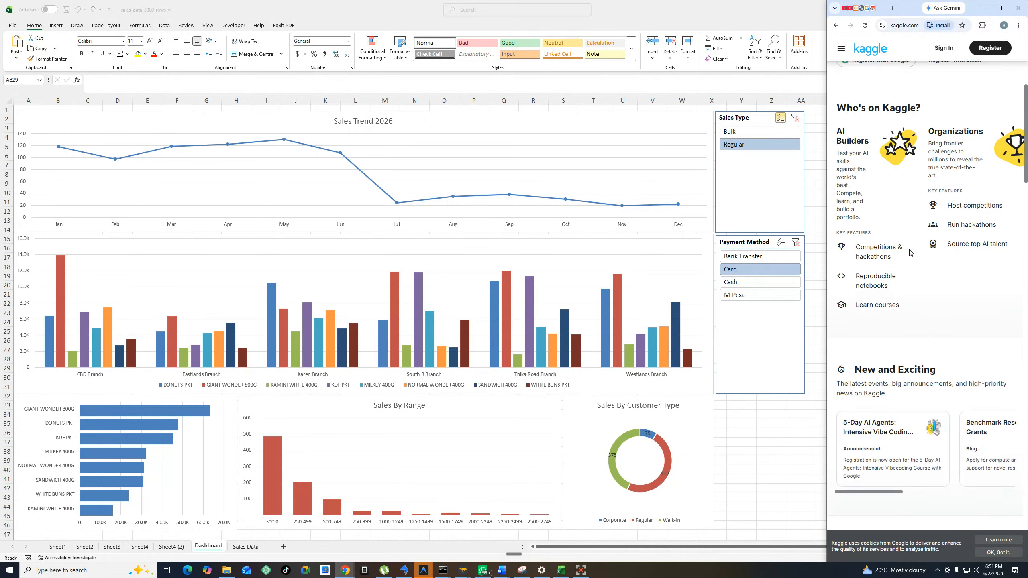
scroll(910, 252, "down", 11)
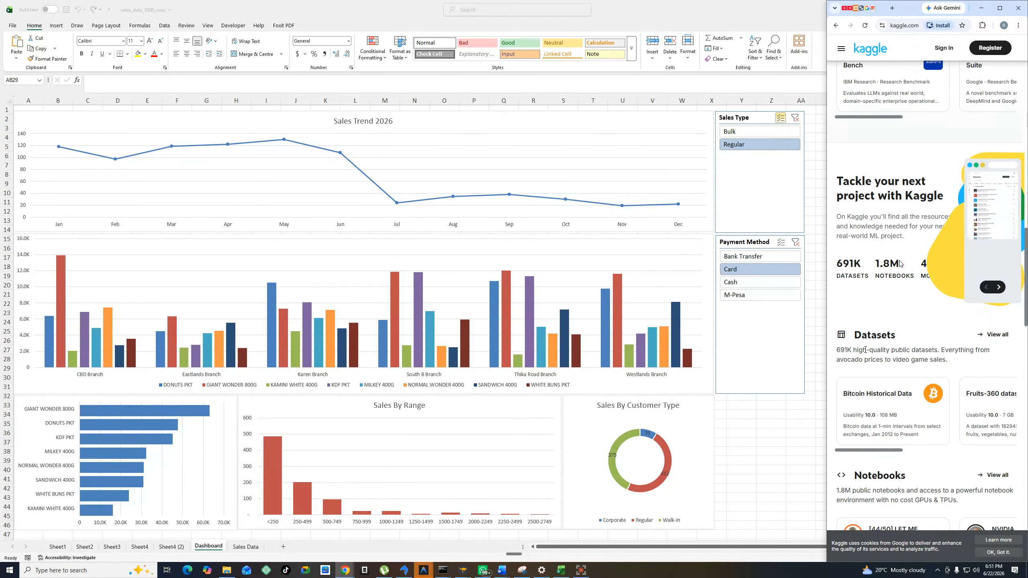
left_click(978, 335)
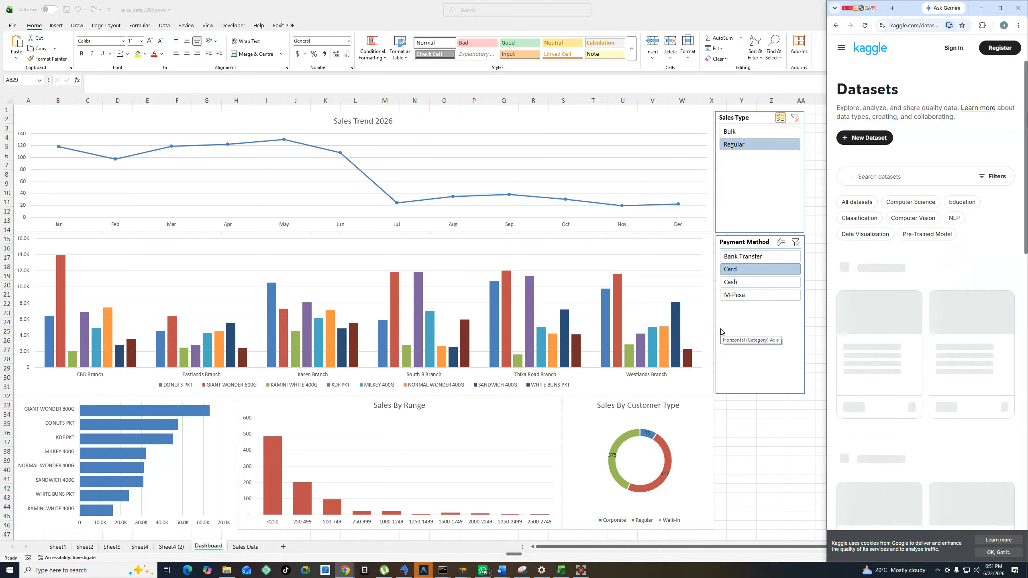
scroll(983, 276, "down", 7)
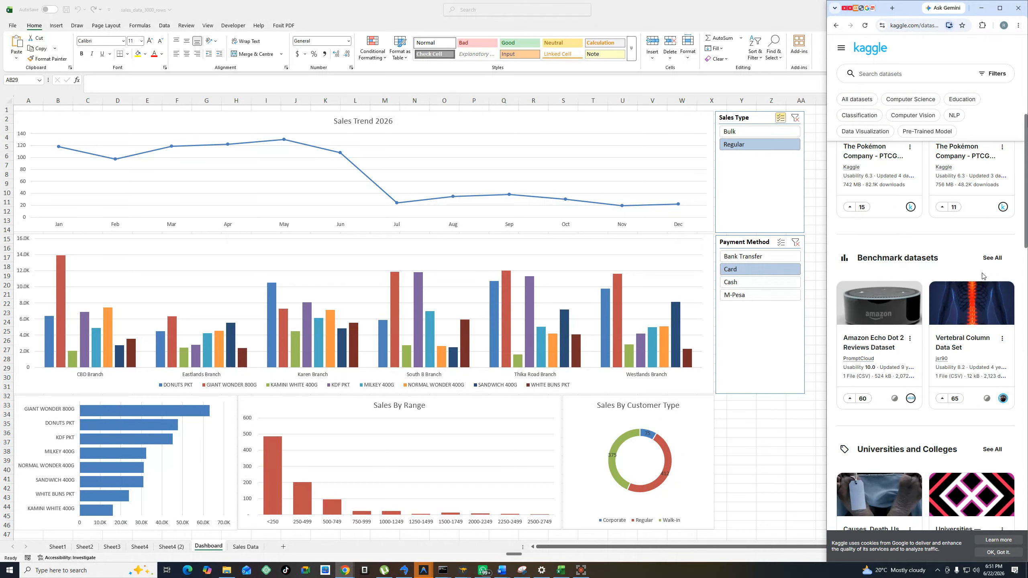
scroll(983, 276, "down", 5)
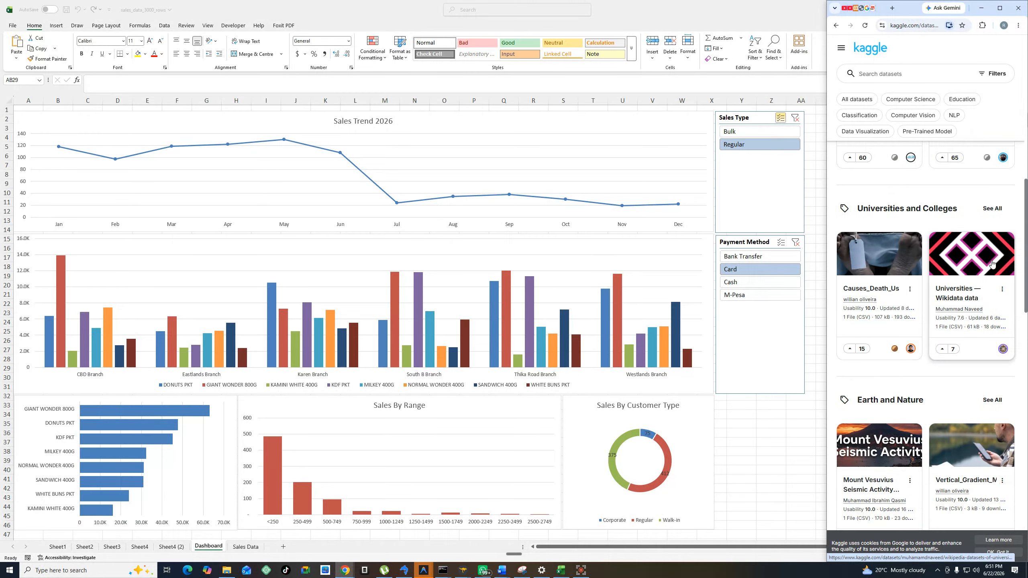
scroll(947, 311, "down", 4)
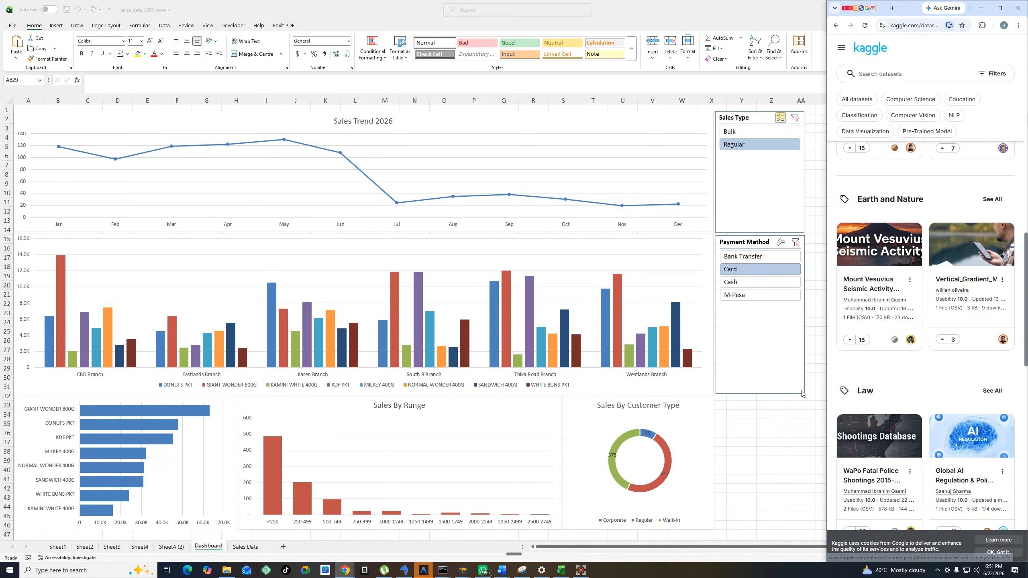
Switch back to Excel and examine the Category column on the Sales Data sheet, returning to the Dashboard sheet.
key("alt+Tab")
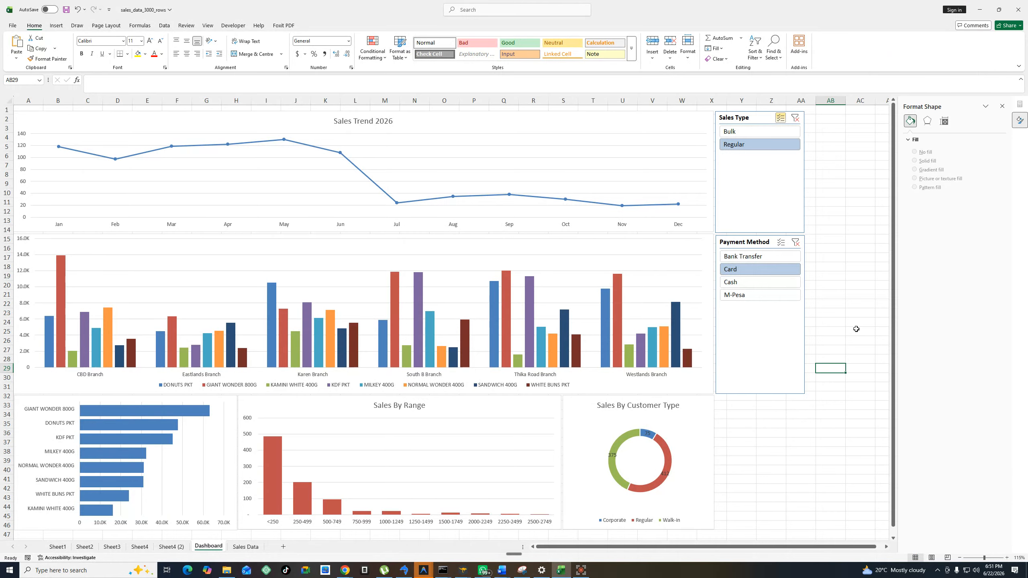
left_click(245, 546)
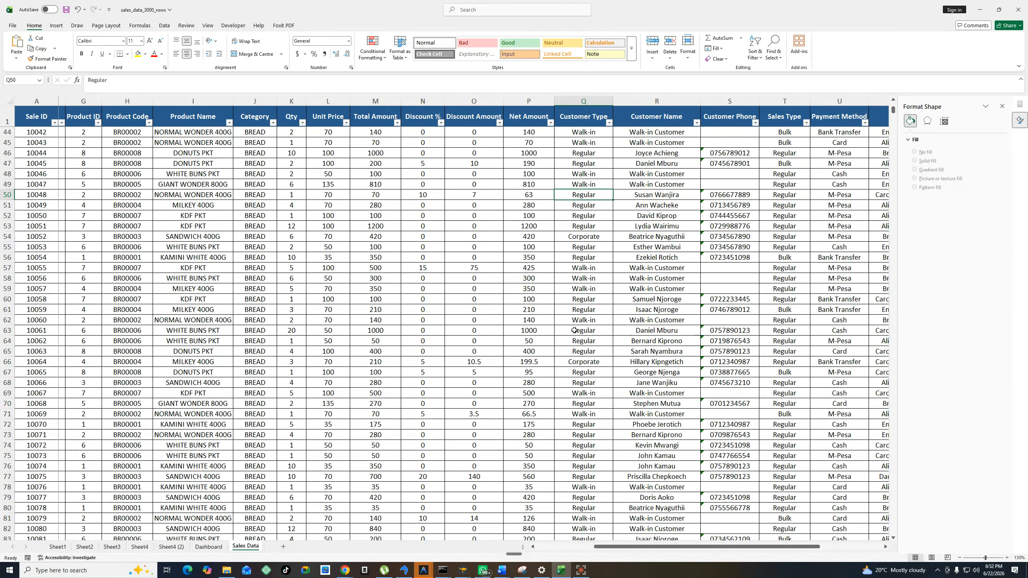
left_click(257, 100)
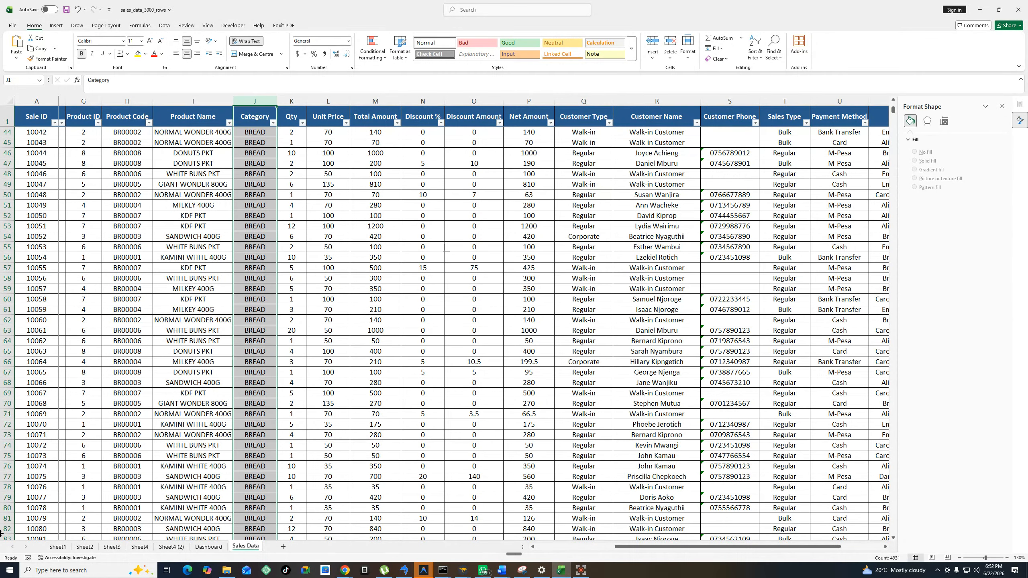
left_click(206, 547)
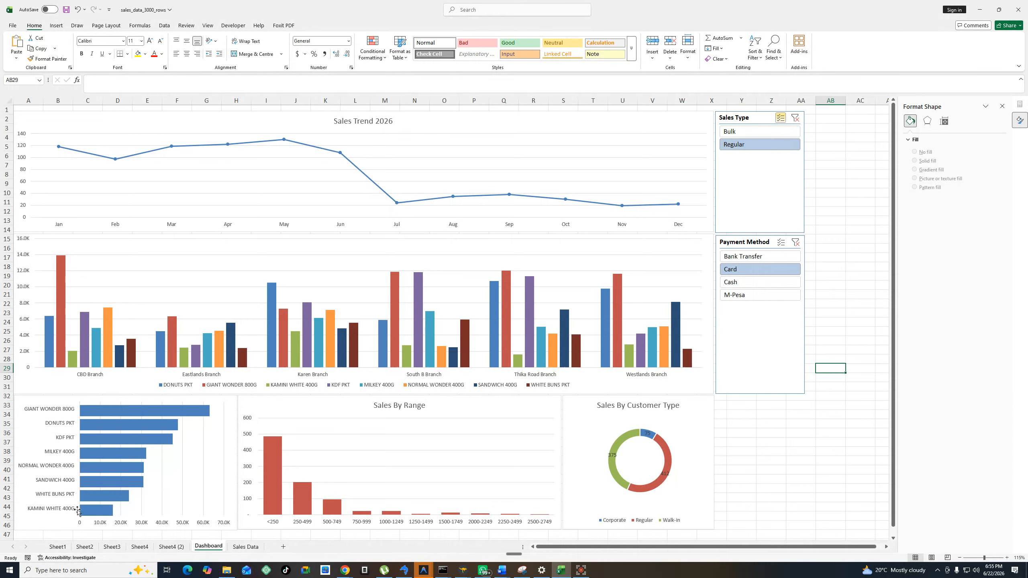
left_click(580, 571)
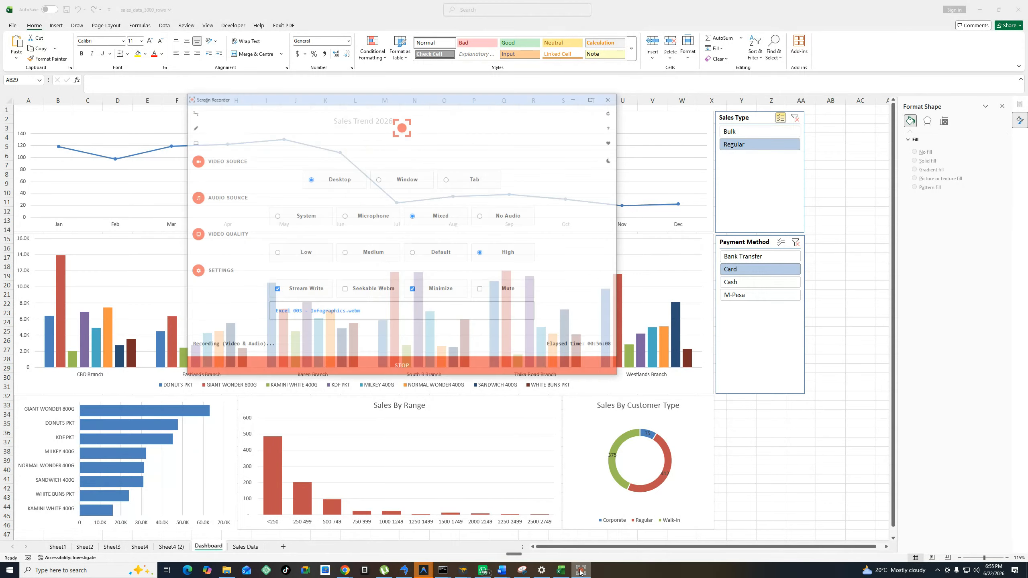